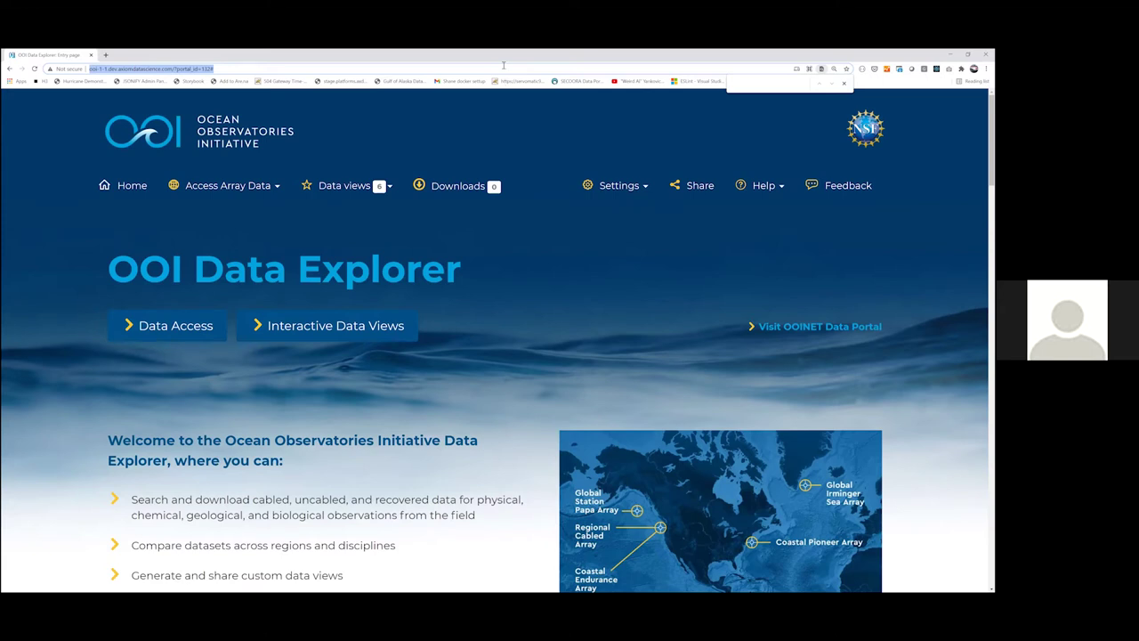
- Load the OOI Data Explorer entry page and view its map, time period, color palette and units settings
left_click(502, 65)
key("Return")
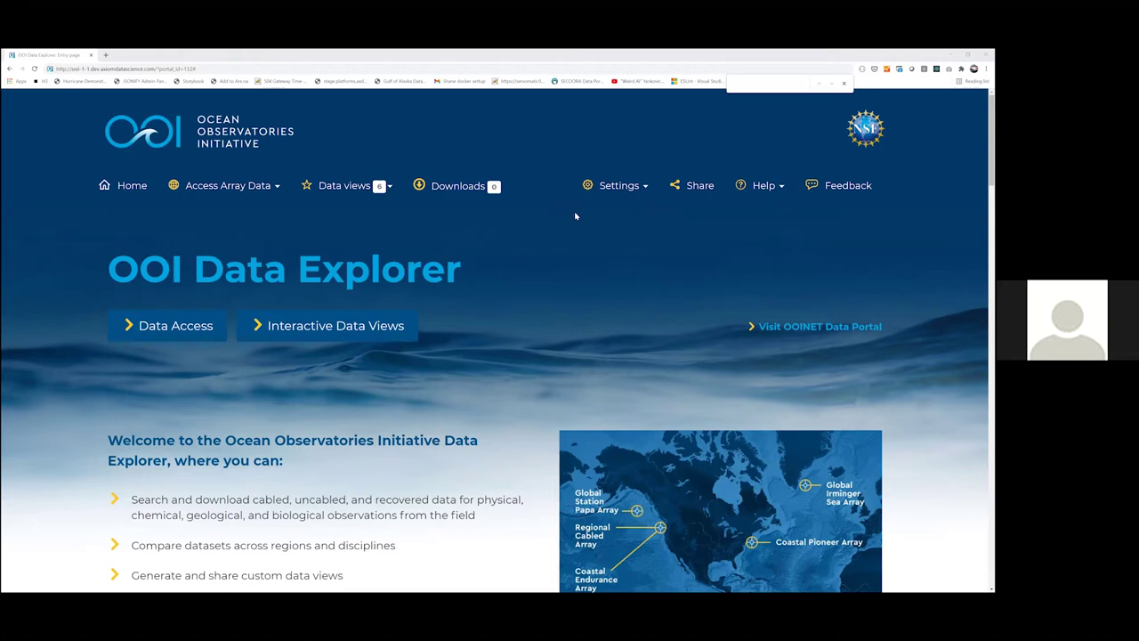
left_click(619, 187)
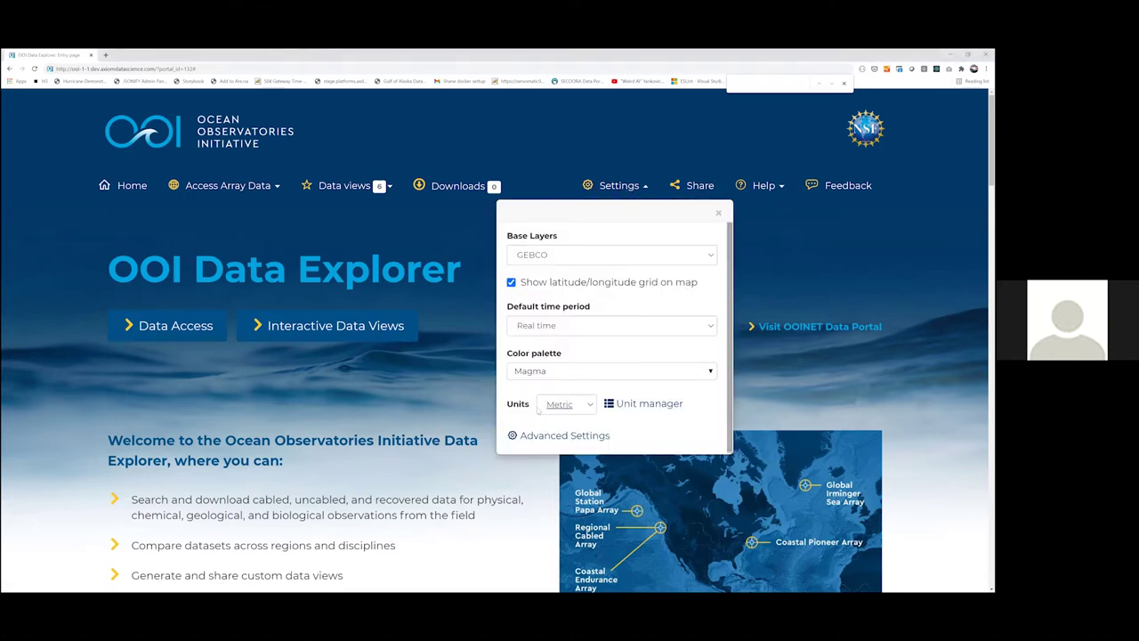
left_click(719, 214)
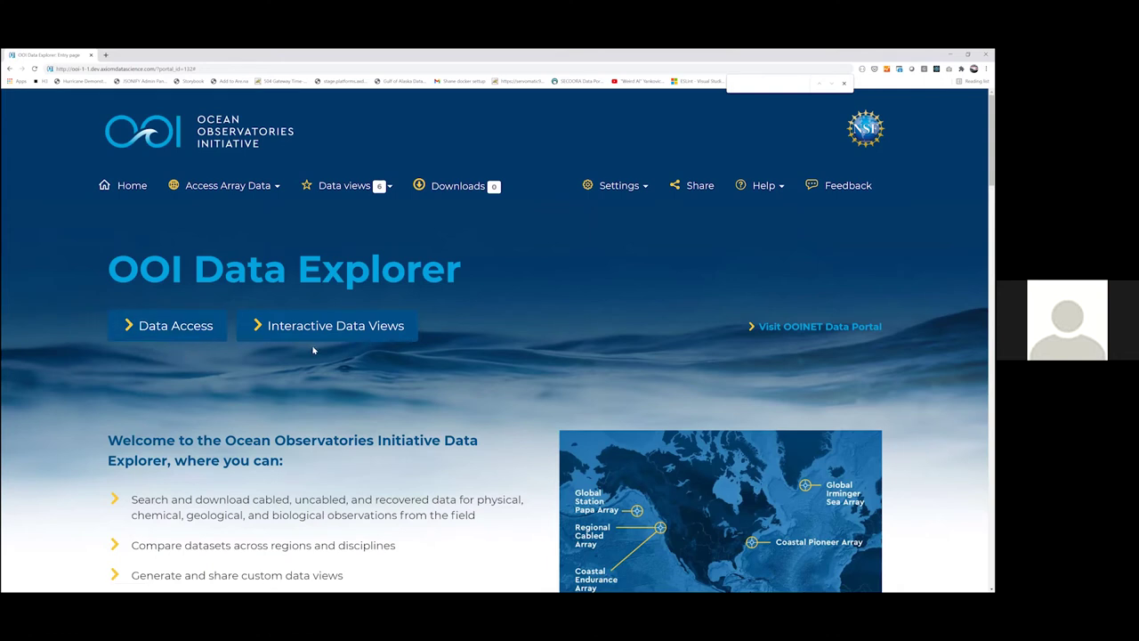
- Review the home page from the welcome text and help resources down to the array list, globe and filters under Access and Explore Data
scroll(353, 381, "down", 1)
scroll(353, 381, "down", 1)
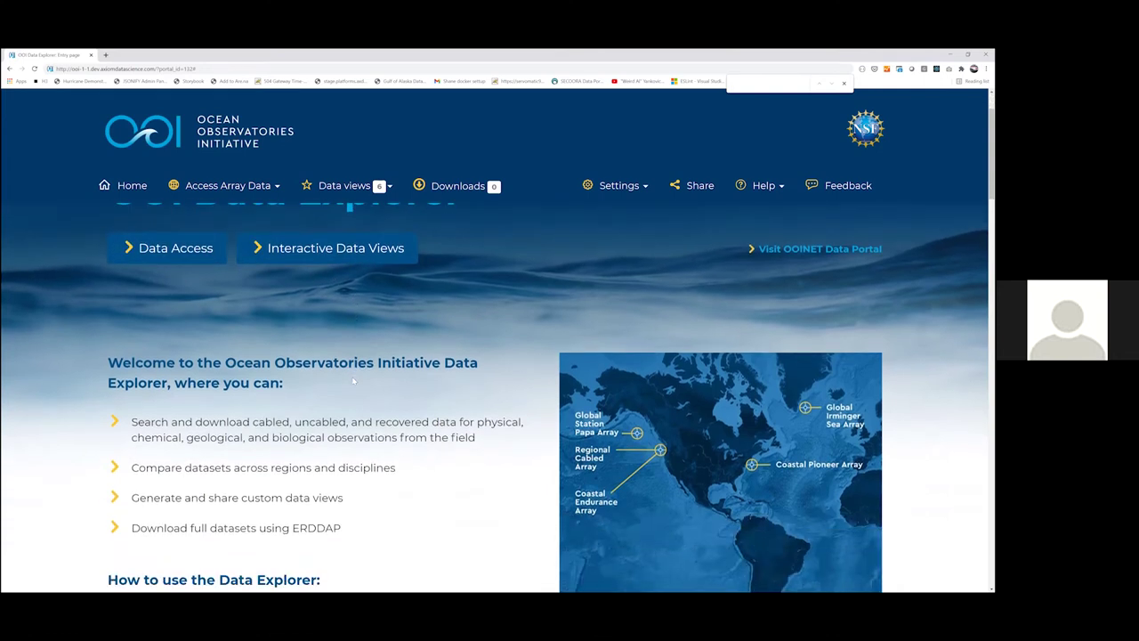
scroll(407, 347, "down", 3)
scroll(407, 346, "down", 2)
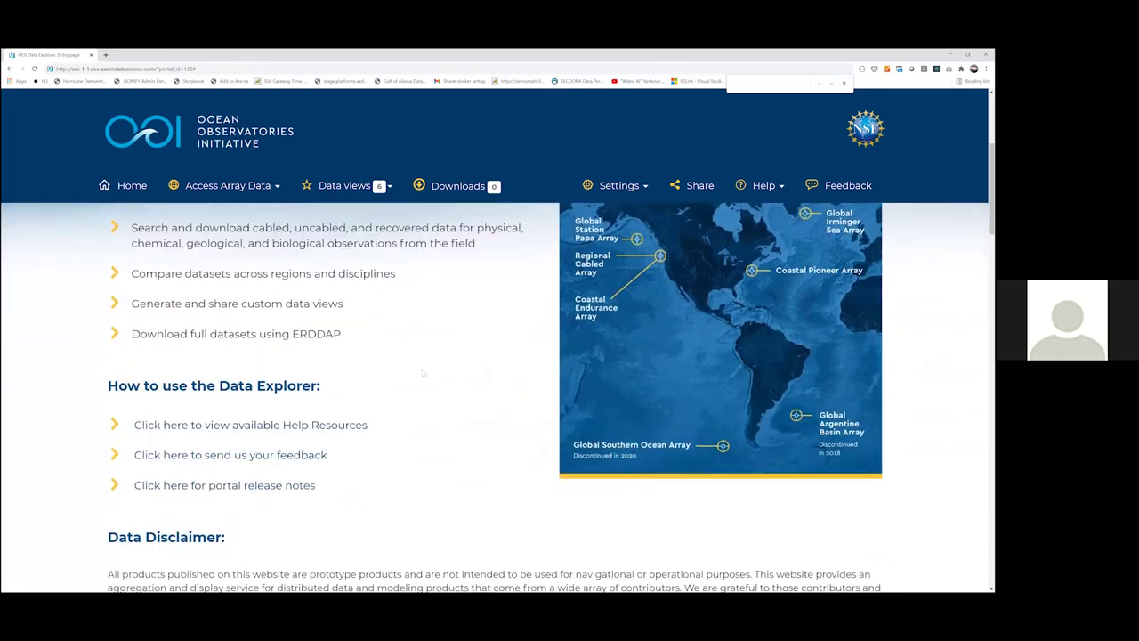
scroll(404, 463, "down", 2)
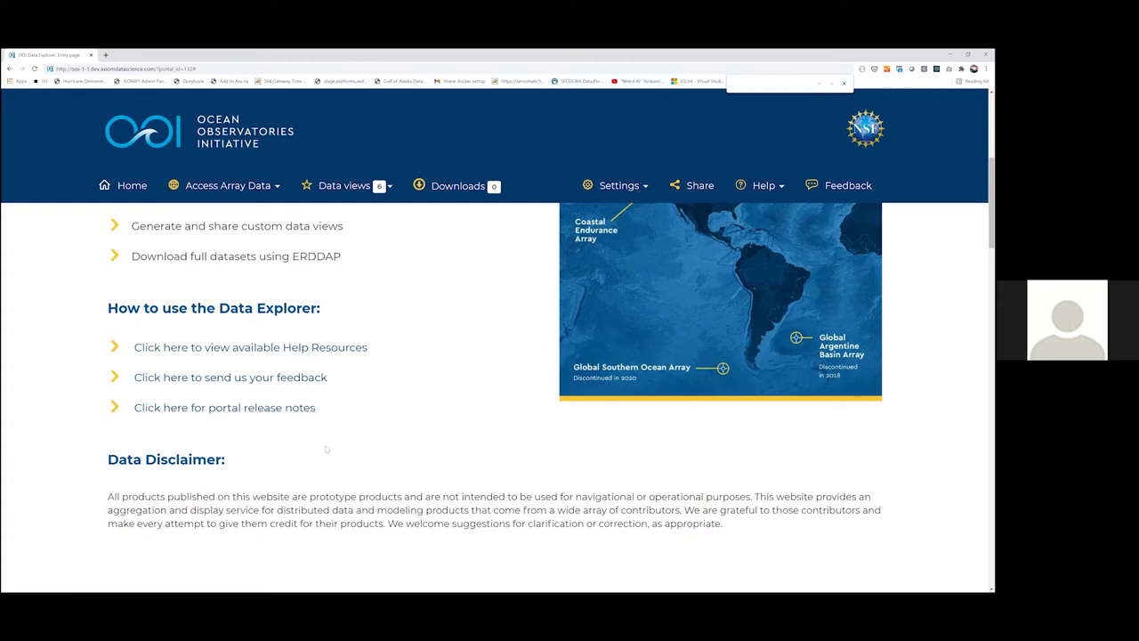
scroll(325, 449, "down", 4)
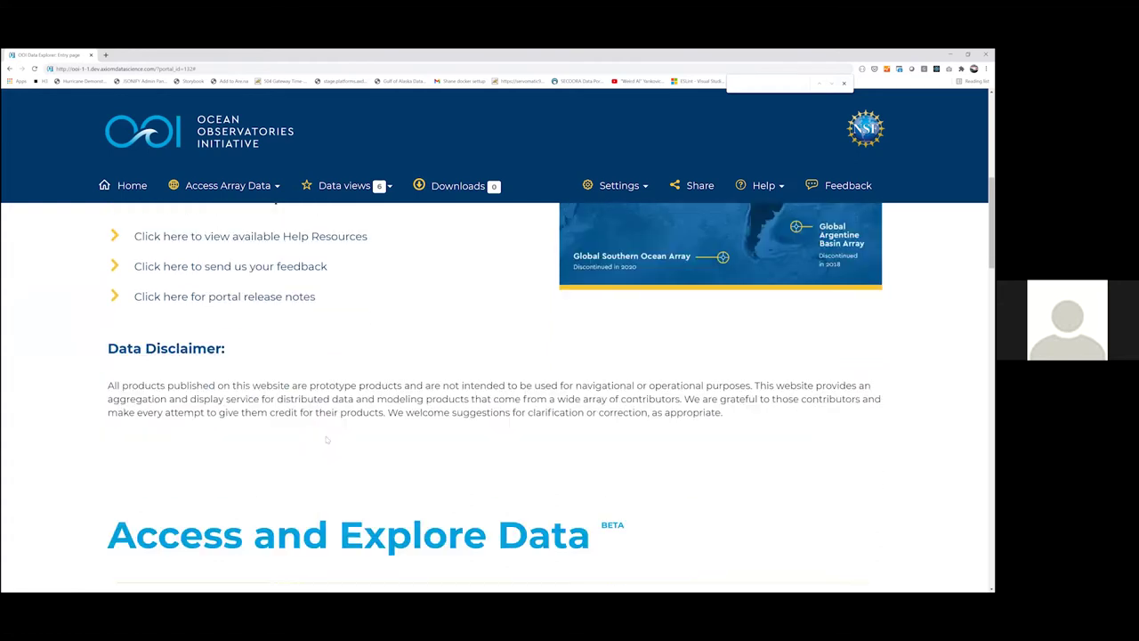
scroll(329, 432, "down", 3)
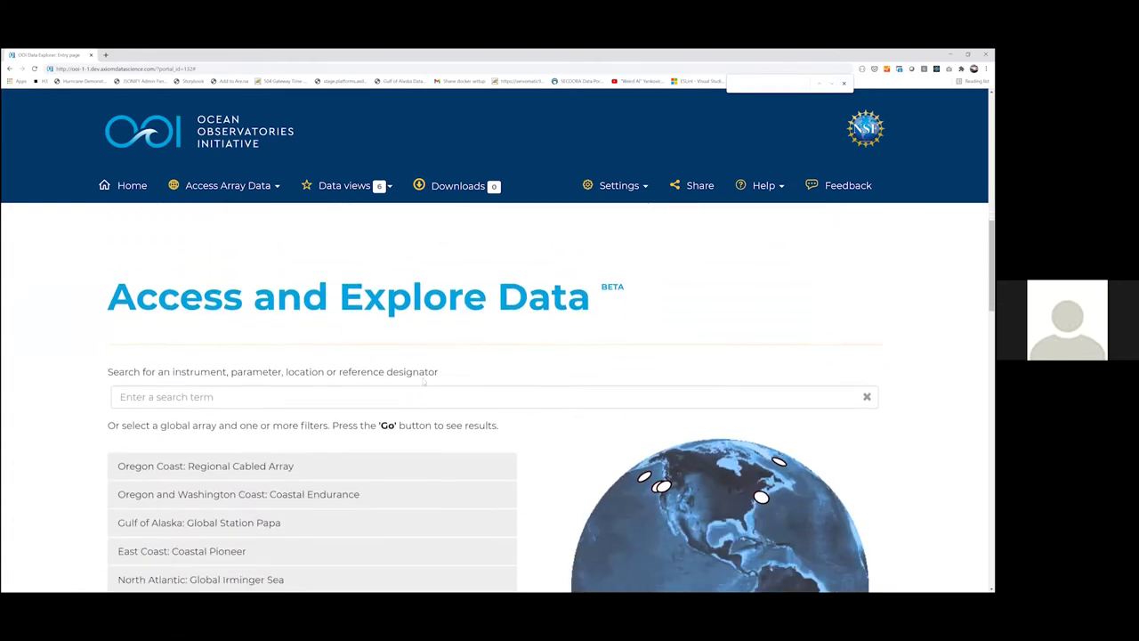
scroll(503, 348, "down", 1)
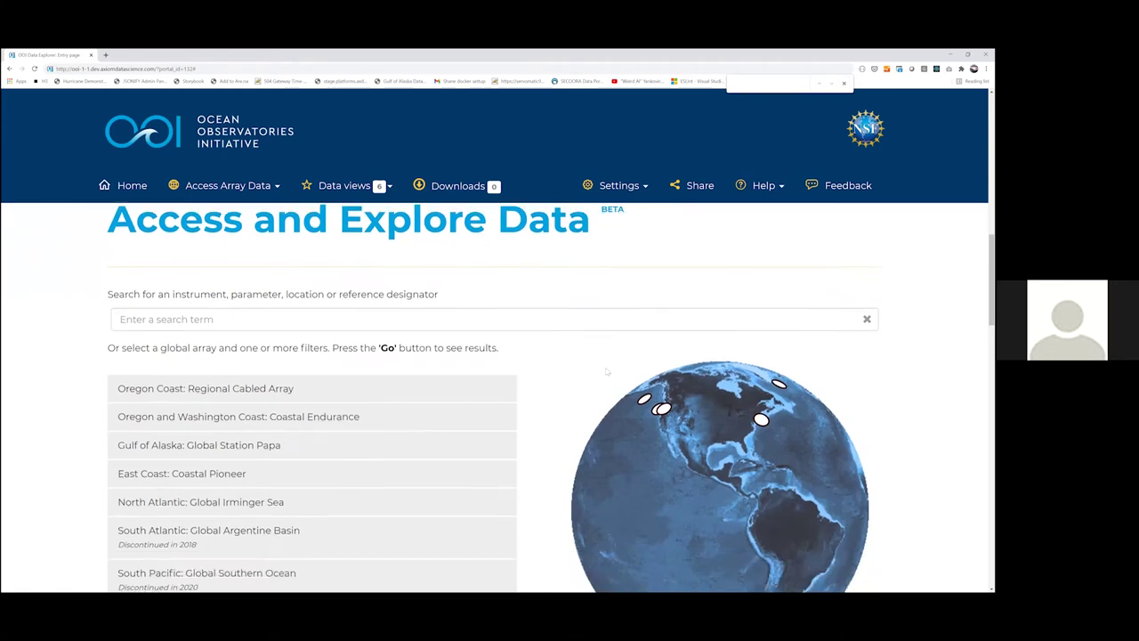
scroll(532, 351, "down", 1)
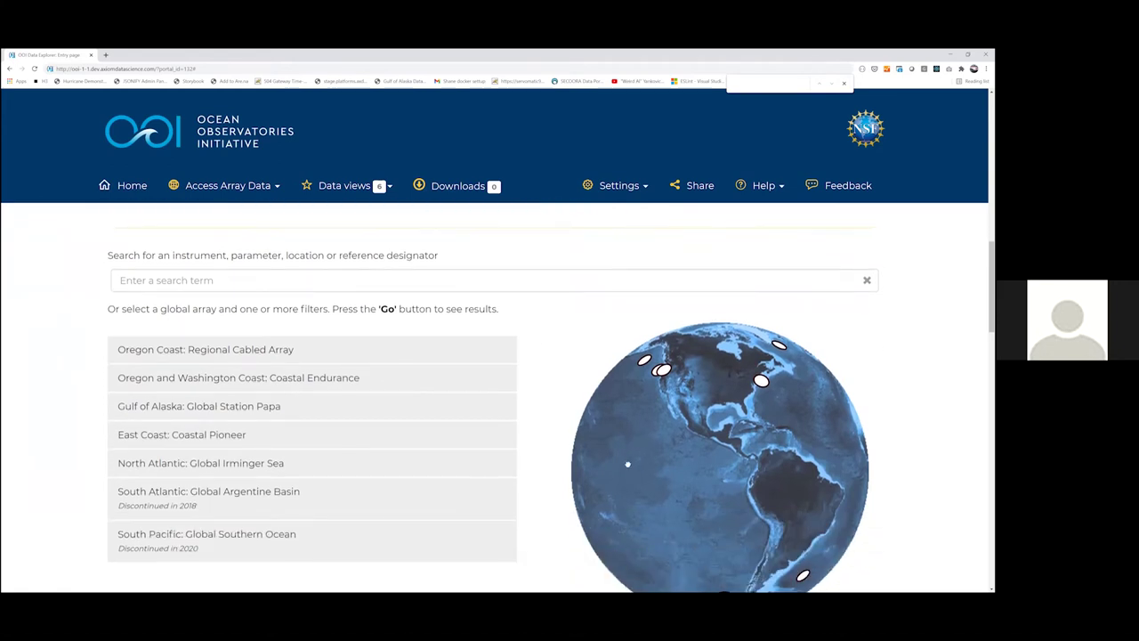
scroll(443, 445, "down", 2)
scroll(442, 453, "down", 1)
scroll(445, 392, "up", 2)
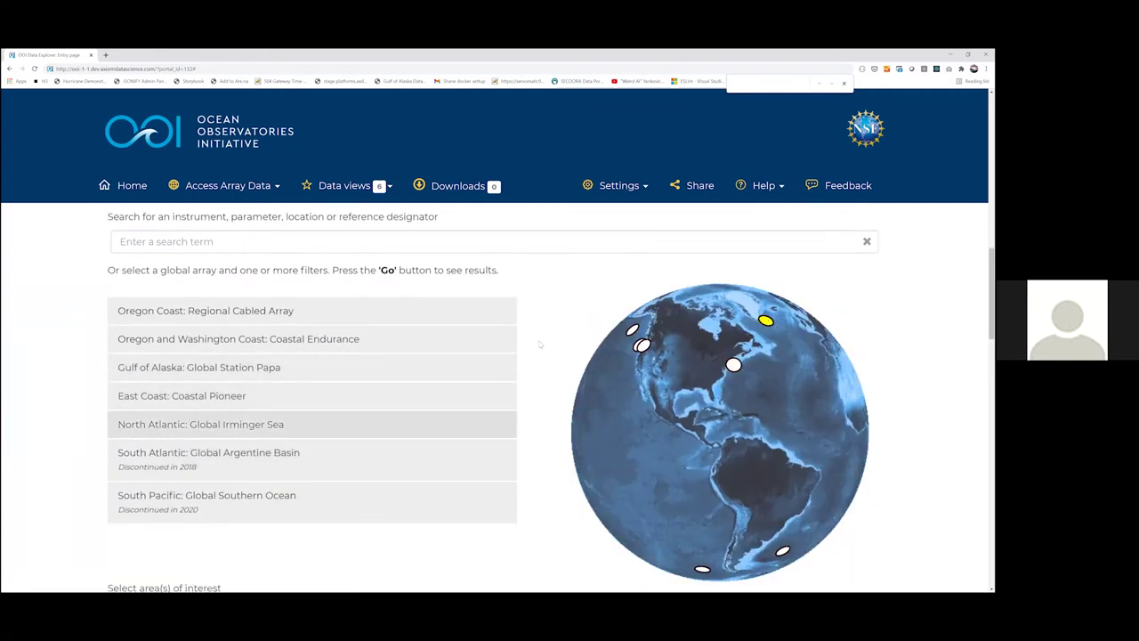
scroll(545, 382, "down", 1)
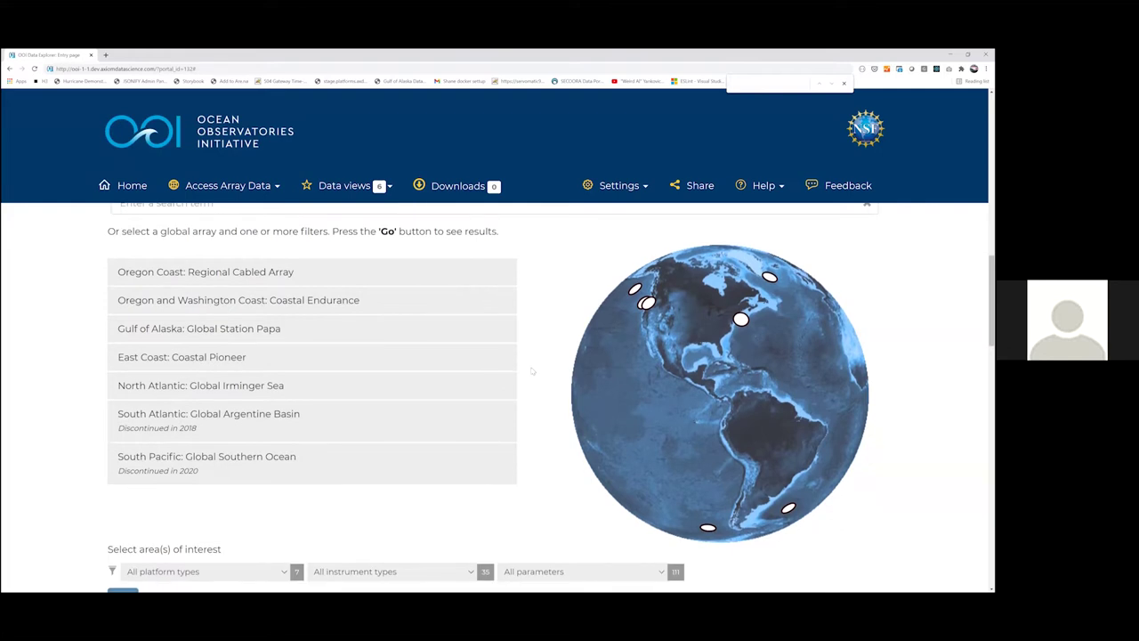
scroll(533, 371, "down", 1)
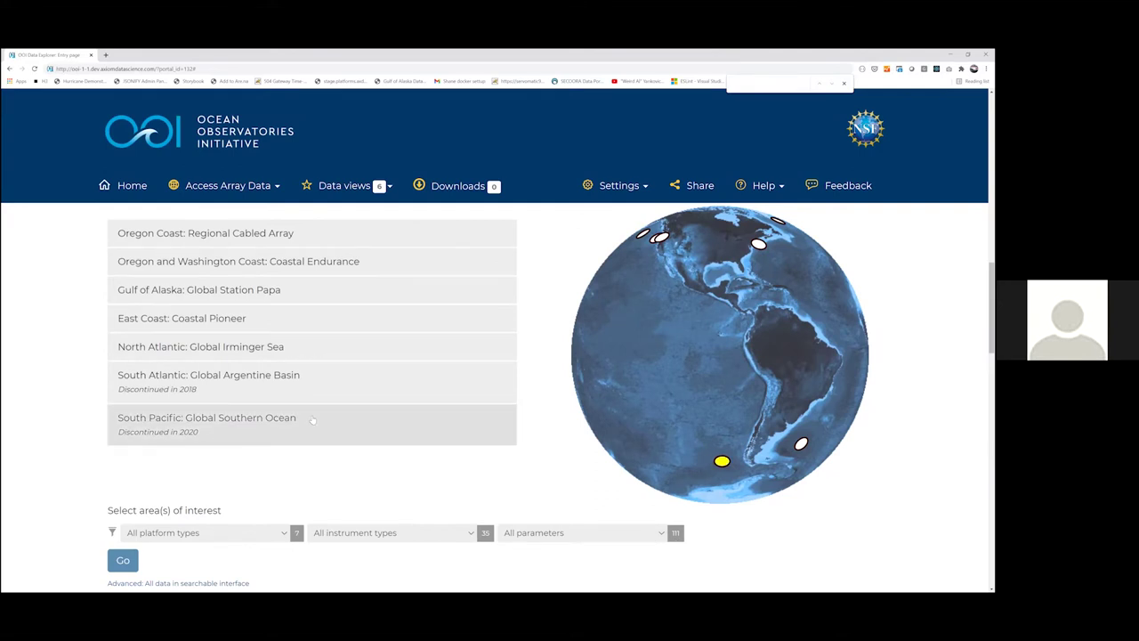
- Choose the South Pacific: Global Southern Ocean array and restrict its platform types to Moorings
left_click(313, 419)
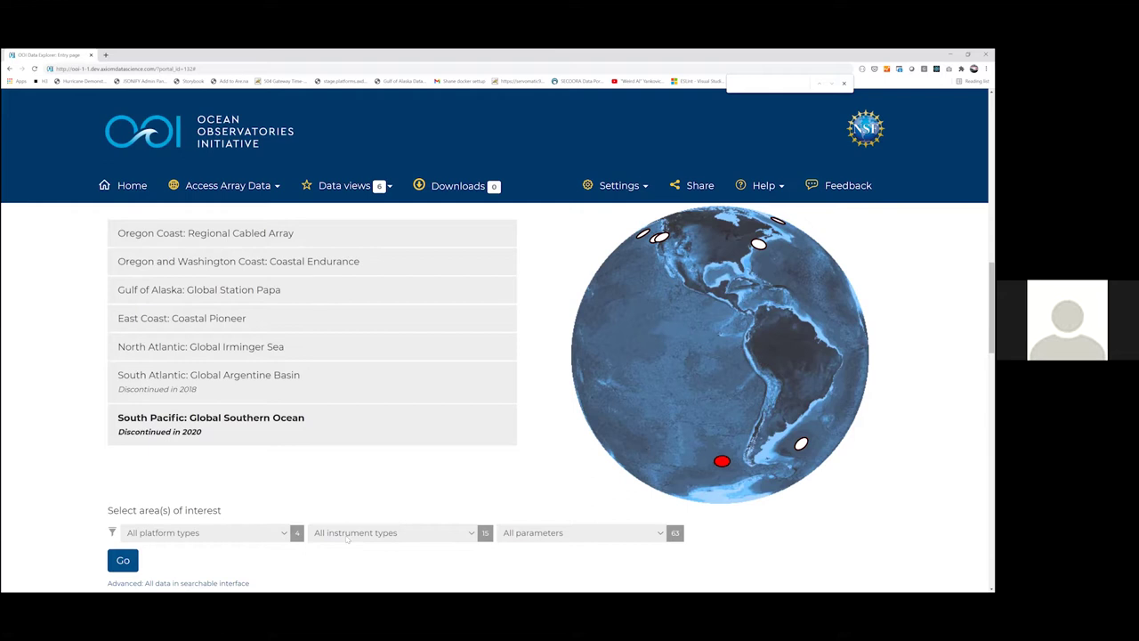
left_click(347, 531)
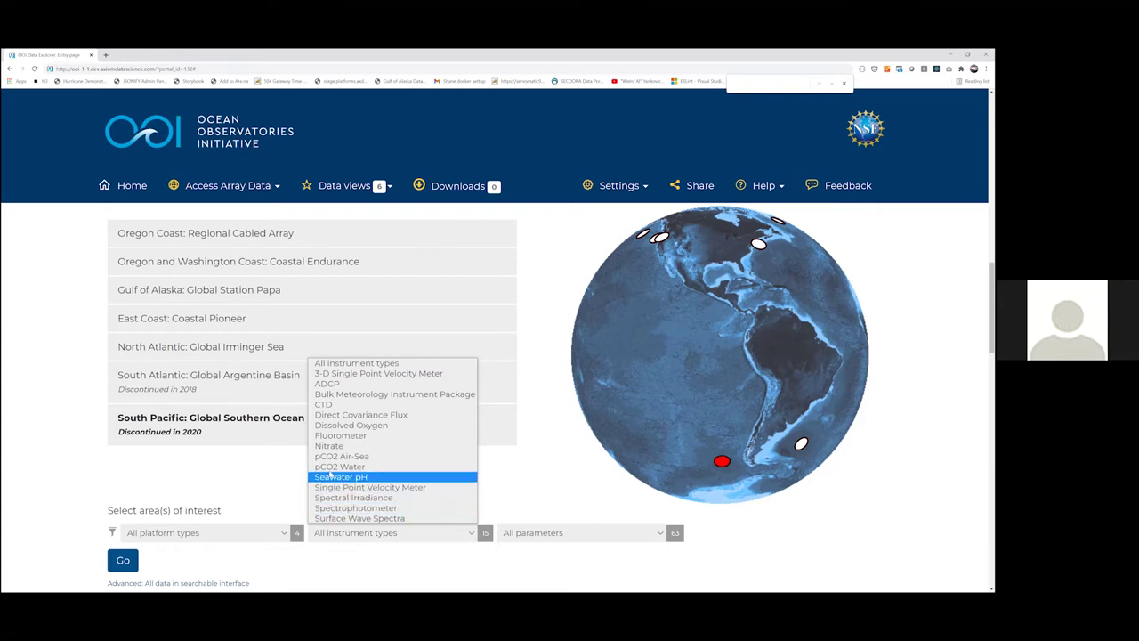
left_click(267, 532)
left_click(267, 532)
left_click(251, 497)
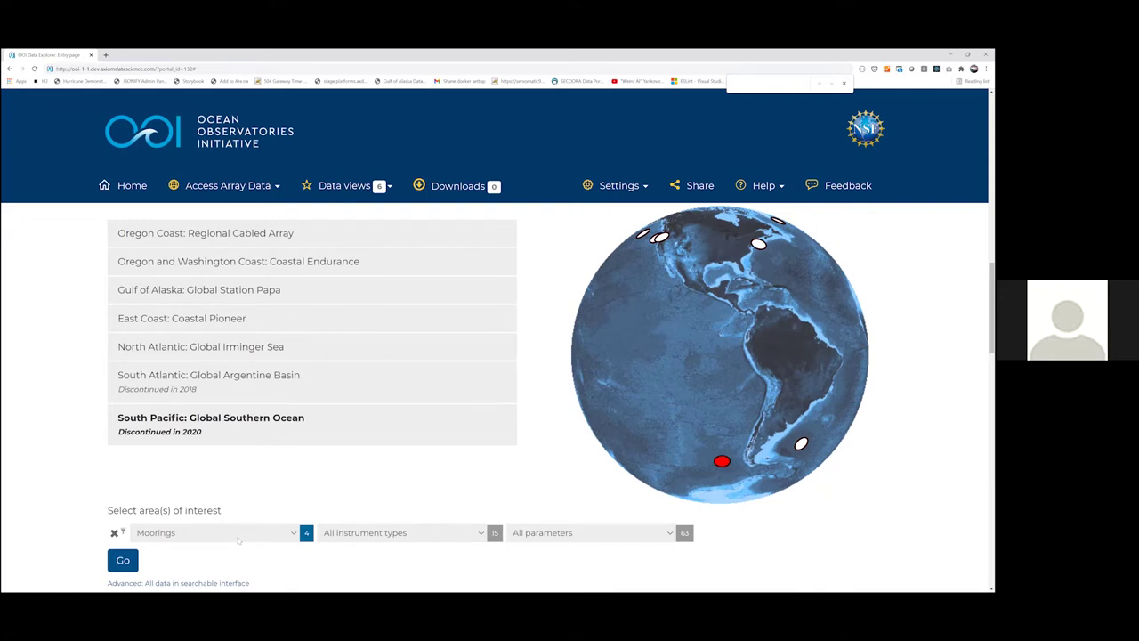
- Filter the array by the parameter Oxygen: Dissolved Oxygen Molar Concentration and load the matching datasets
left_click(555, 532)
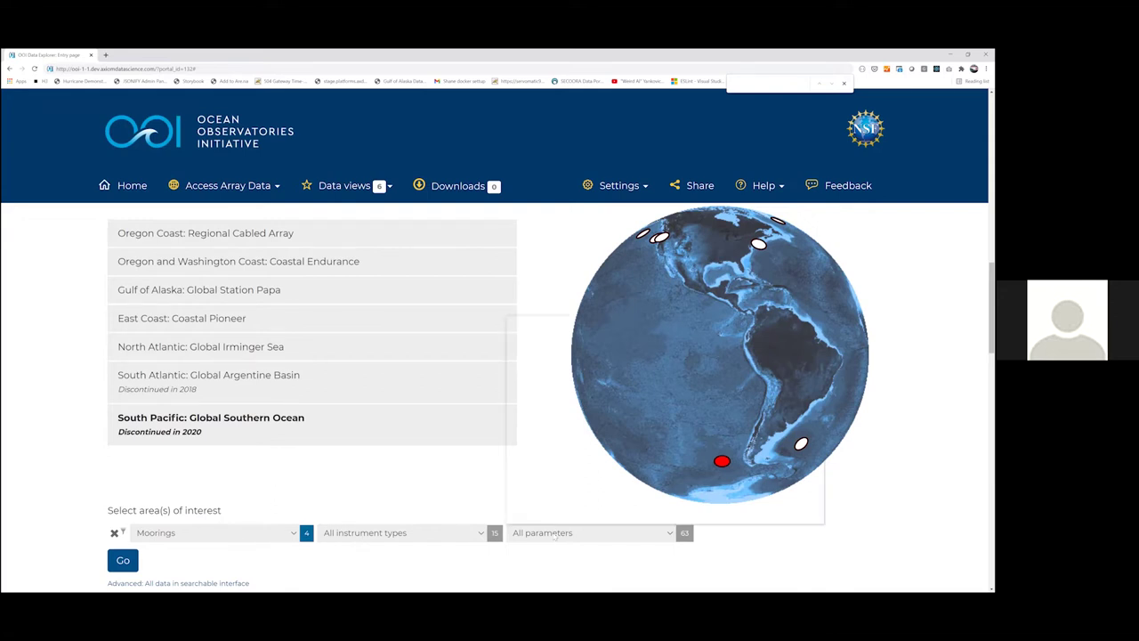
scroll(554, 508, "down", 3)
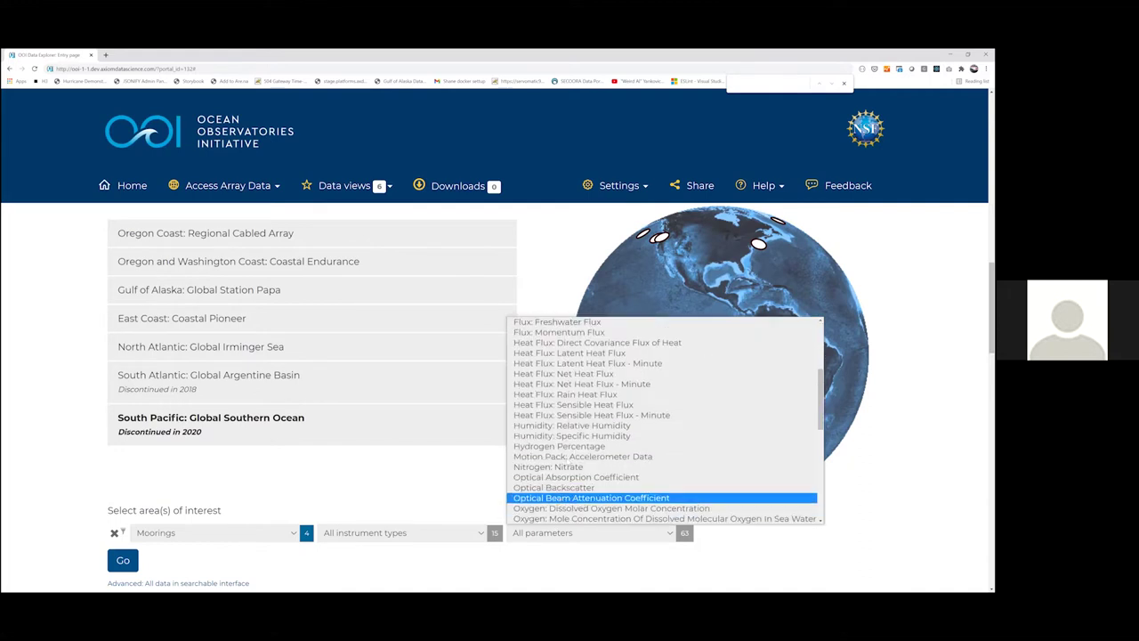
scroll(567, 434, "down", 2)
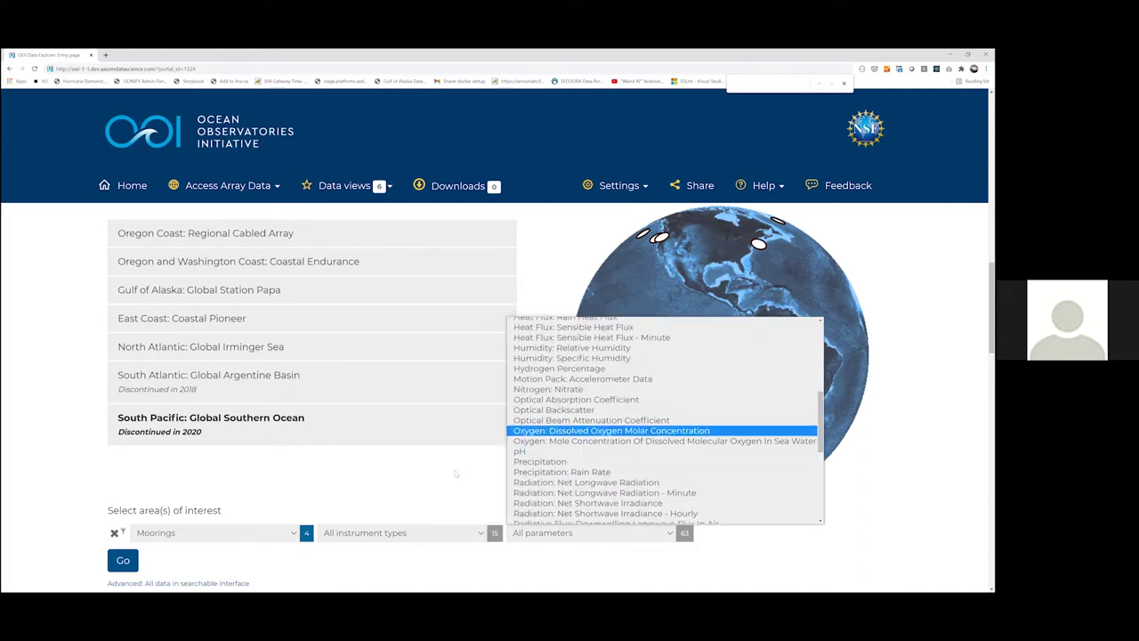
key("Return")
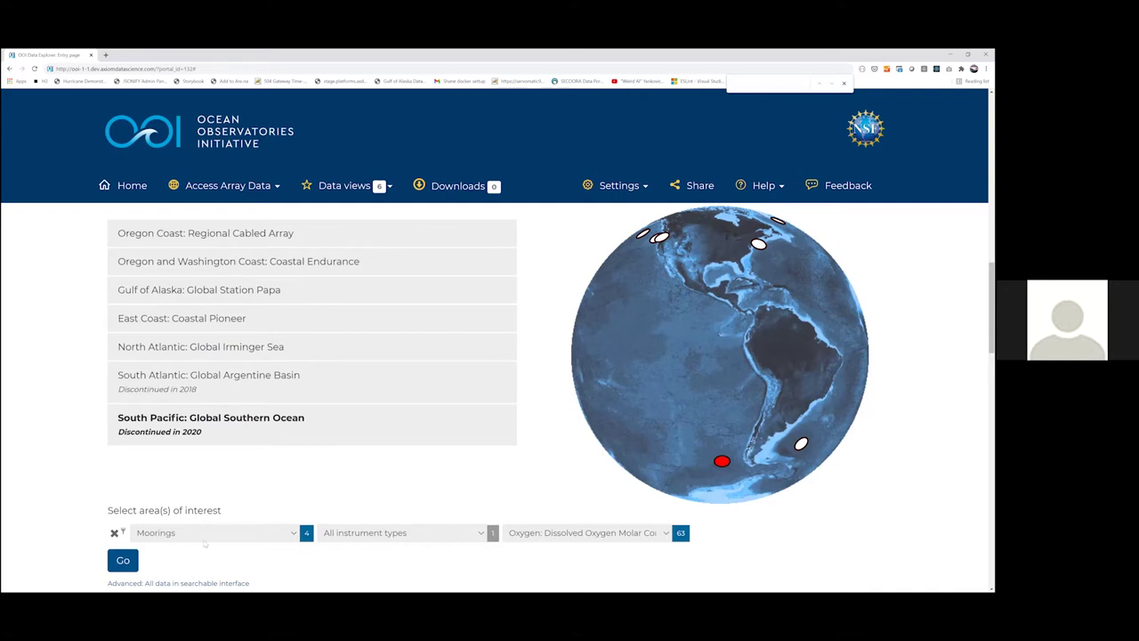
left_click(126, 562)
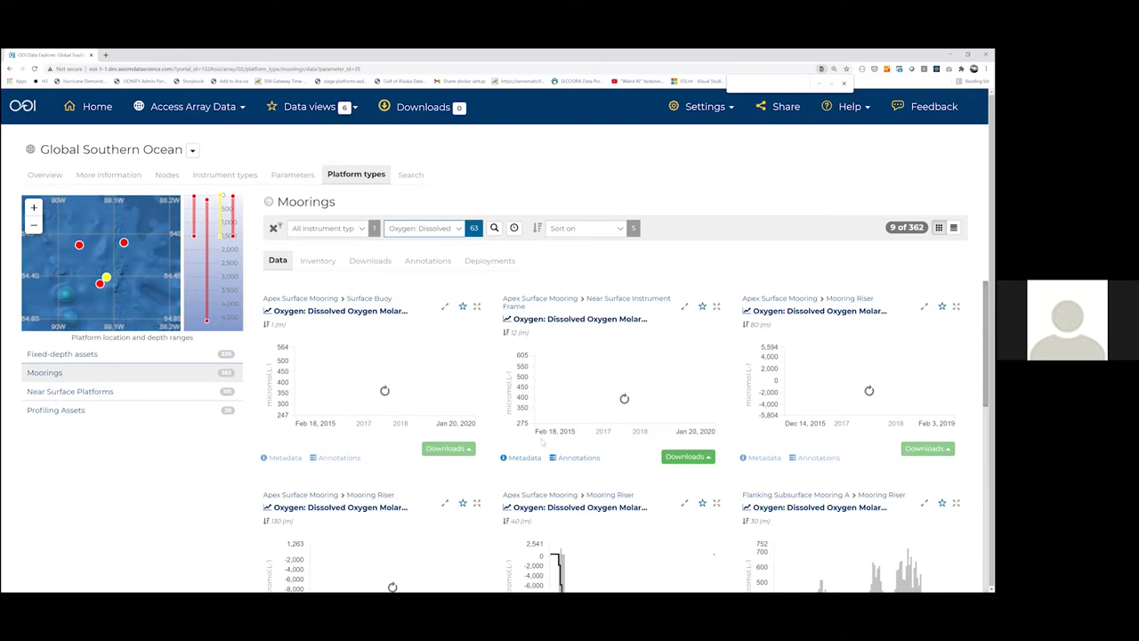
- Examine the dissolved oxygen plots for the moorings and the choices in the parameter filter
scroll(541, 437, "down", 1)
scroll(541, 438, "down", 1)
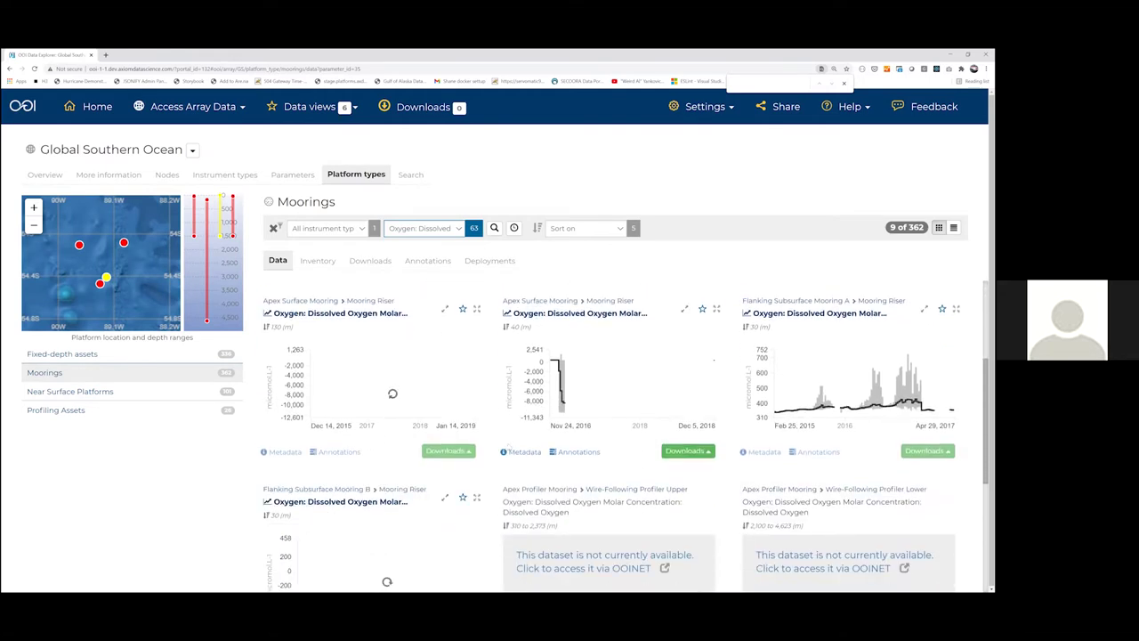
scroll(488, 278, "down", 1)
scroll(454, 245, "up", 2)
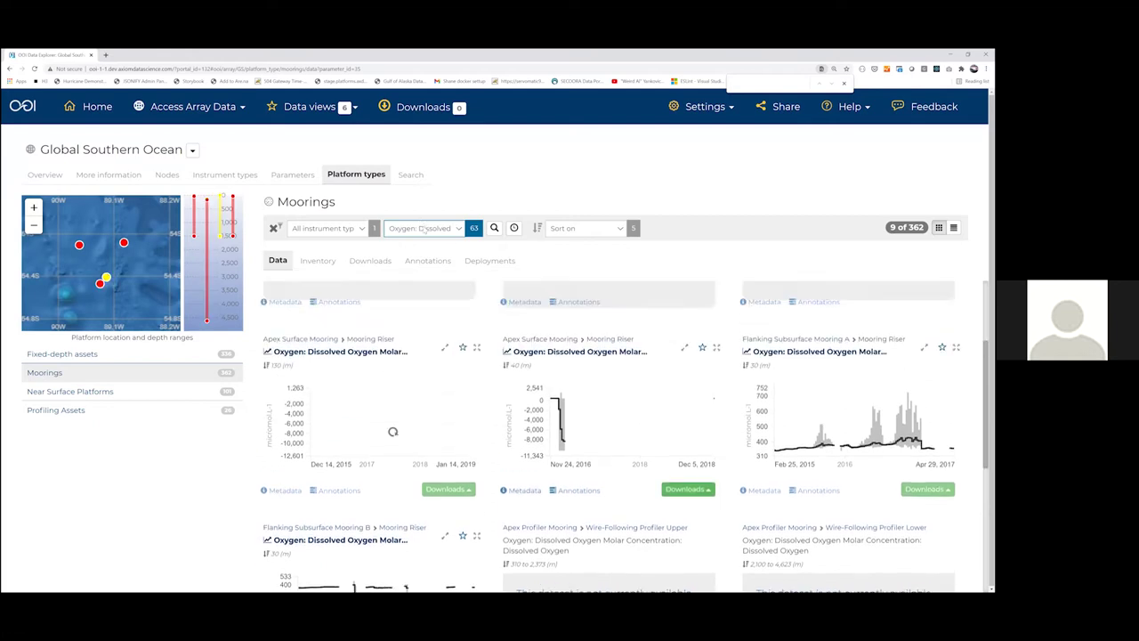
scroll(432, 211, "up", 1)
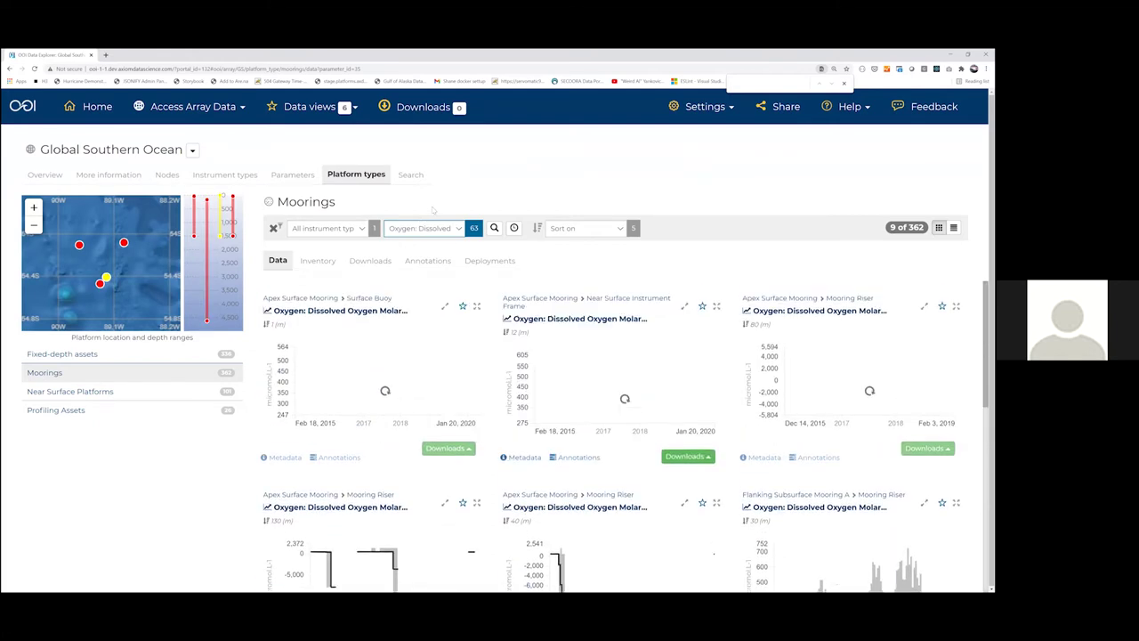
left_click(432, 224)
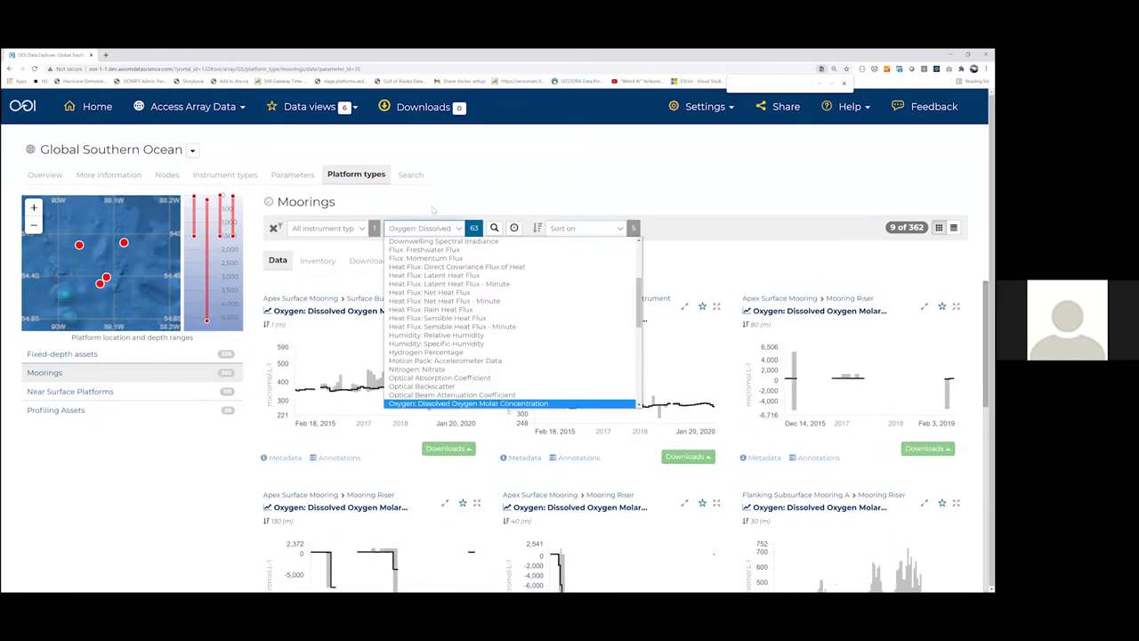
left_click(432, 210)
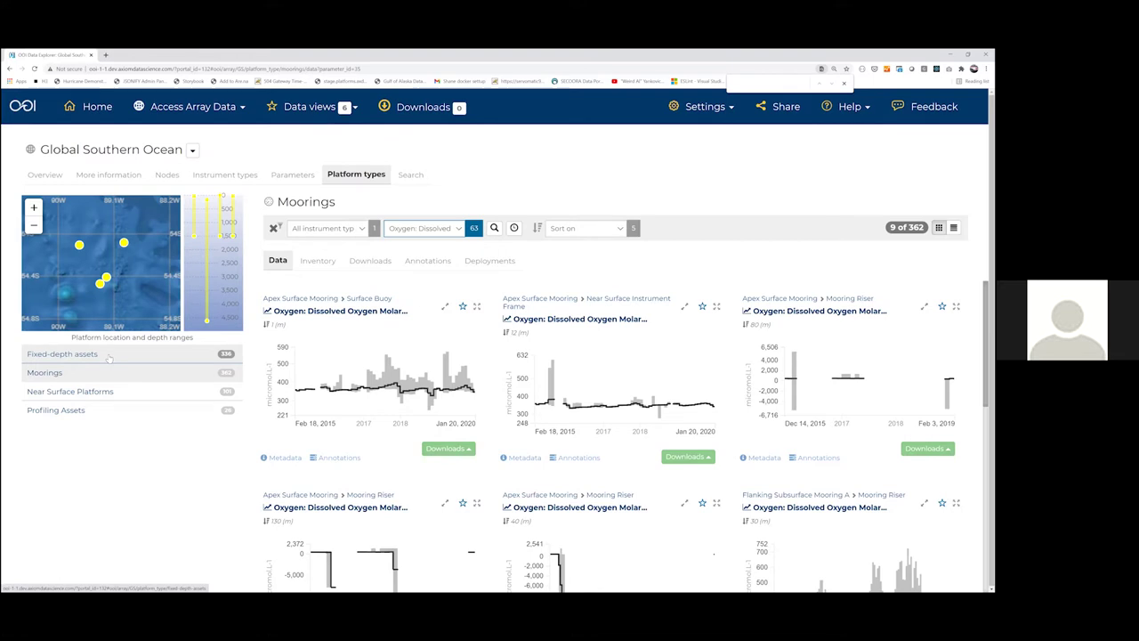
- Show the fixed-depth assets and limit their time range to Dec 16, 2015 through Sep 21, 2017 with the time slider
left_click(109, 357)
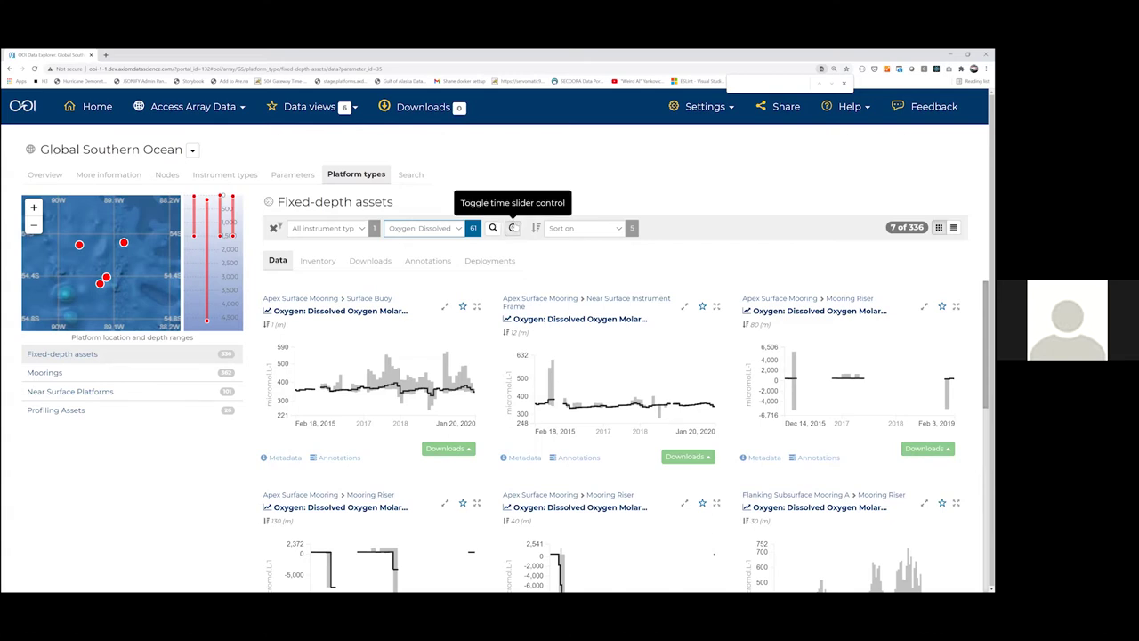
left_click(512, 228)
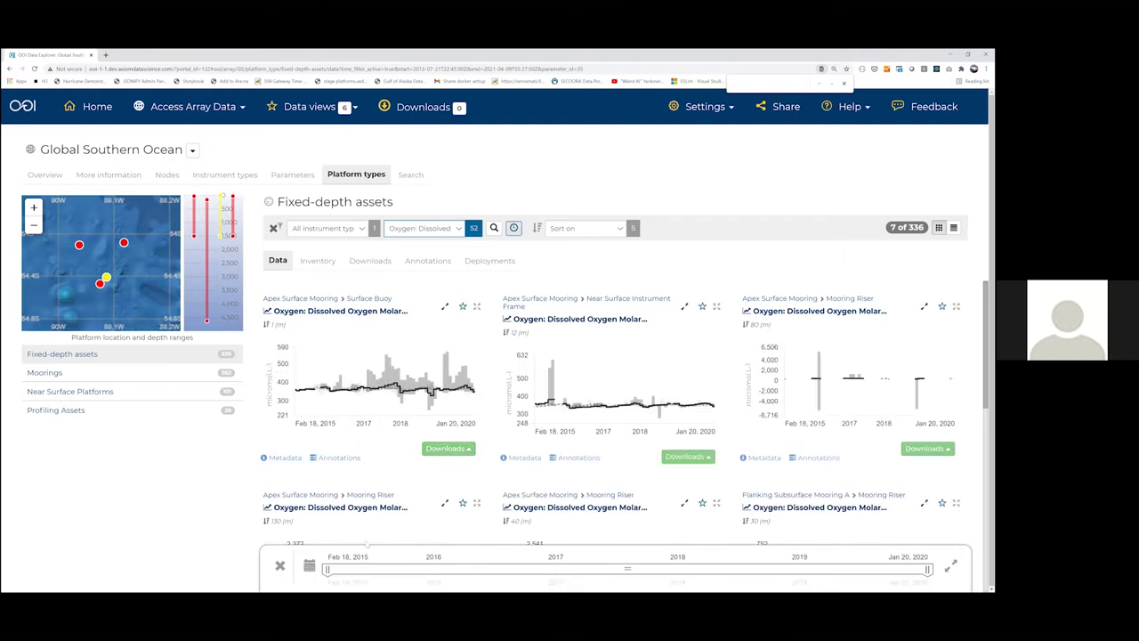
mouse_move(328, 569)
left_click_drag(336, 569, 428, 570)
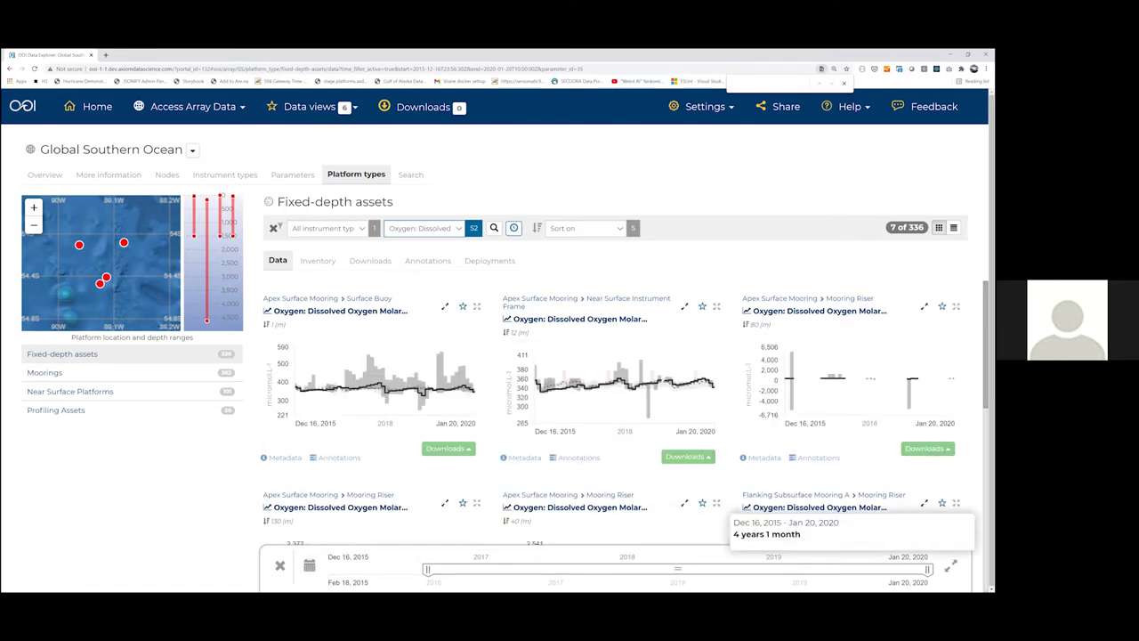
left_click_drag(928, 569, 644, 568)
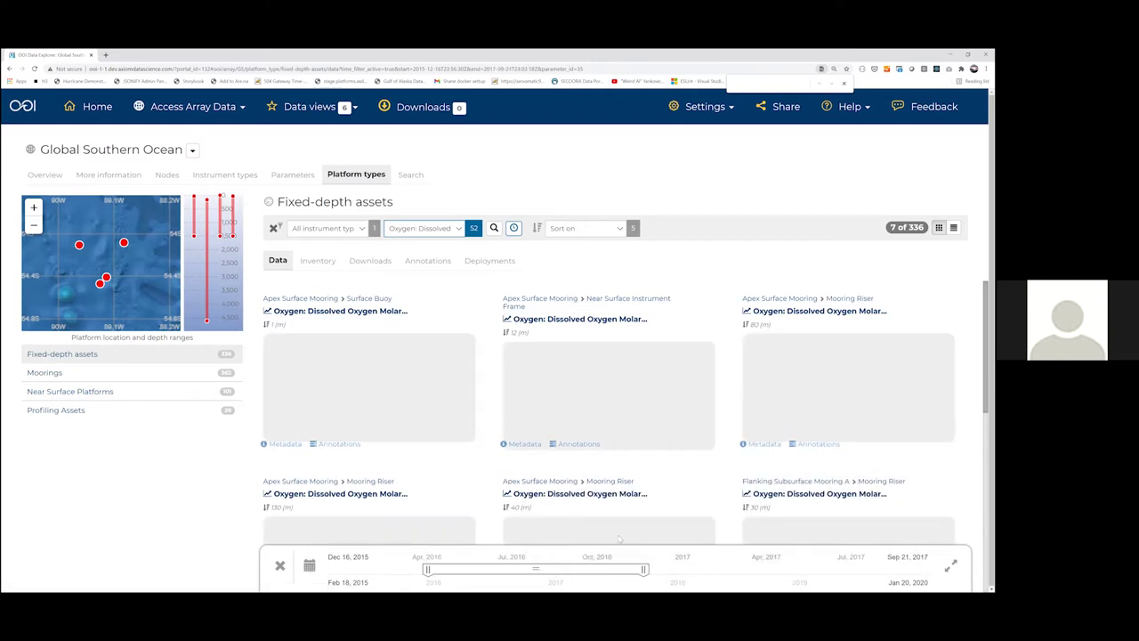
- Shift the time window back to start on Feb 18, 2015 and shorten it to end on Apr 28, 2015
mouse_move(538, 568)
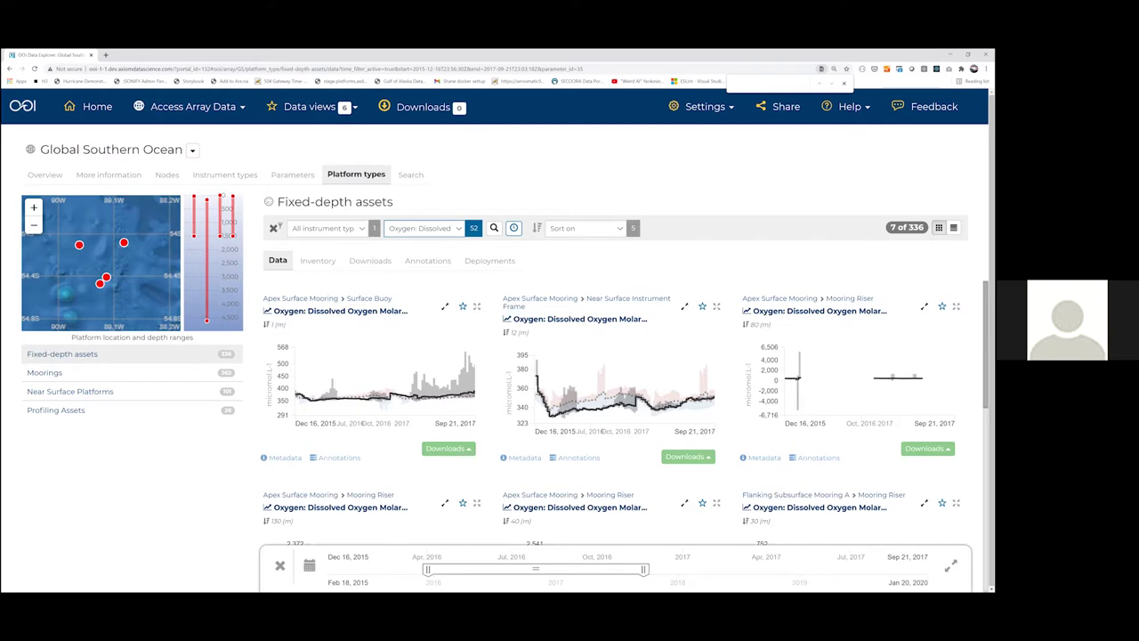
left_click_drag(534, 576, 383, 567)
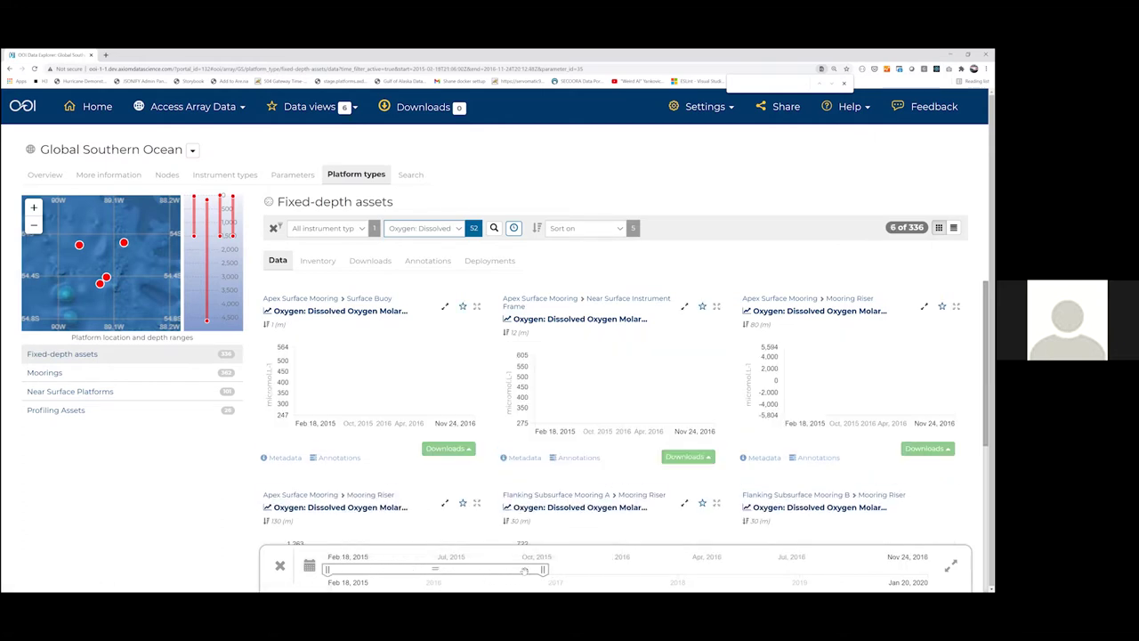
left_click_drag(543, 568, 369, 567)
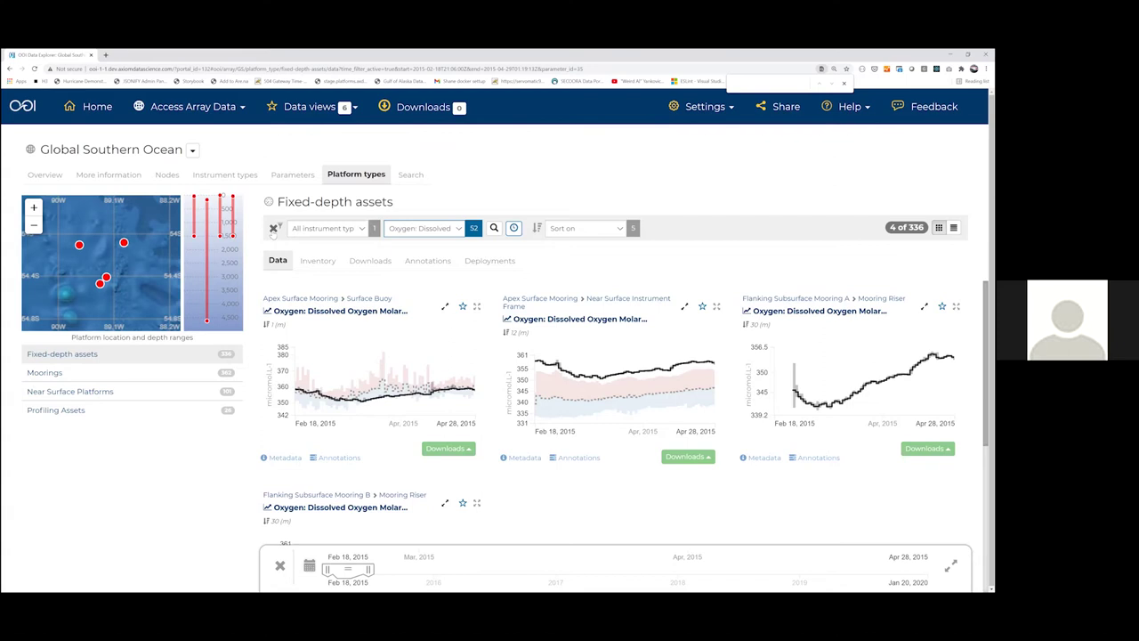
- Clear all dataset filters and open the download options for the Surface Buoy's barometric atmospheric pressure dataset
left_click(273, 228)
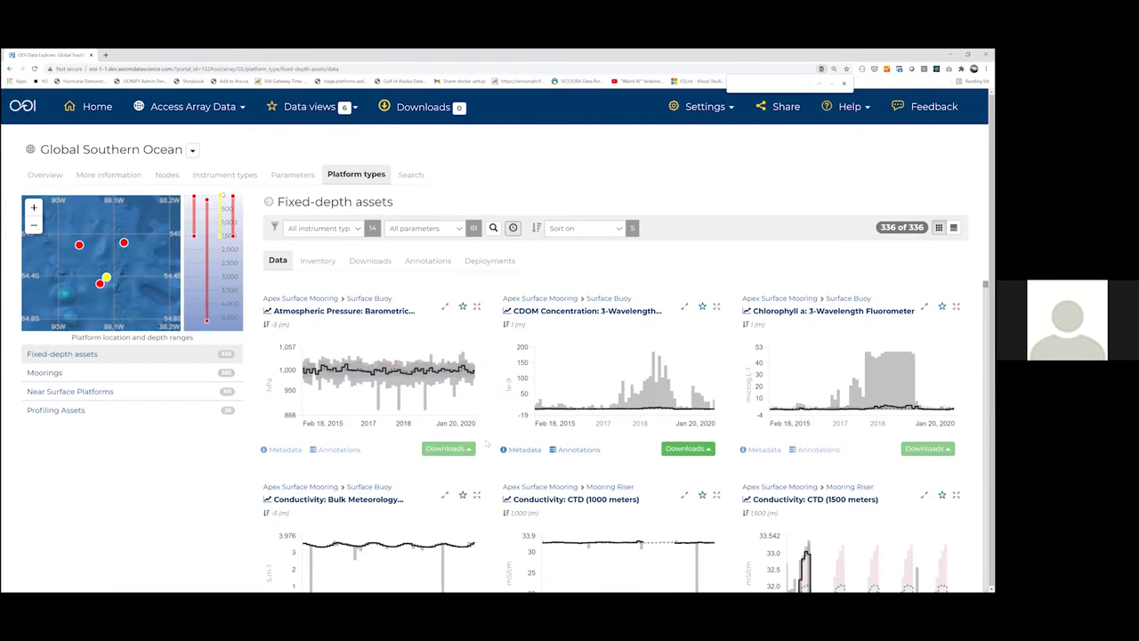
left_click(461, 450)
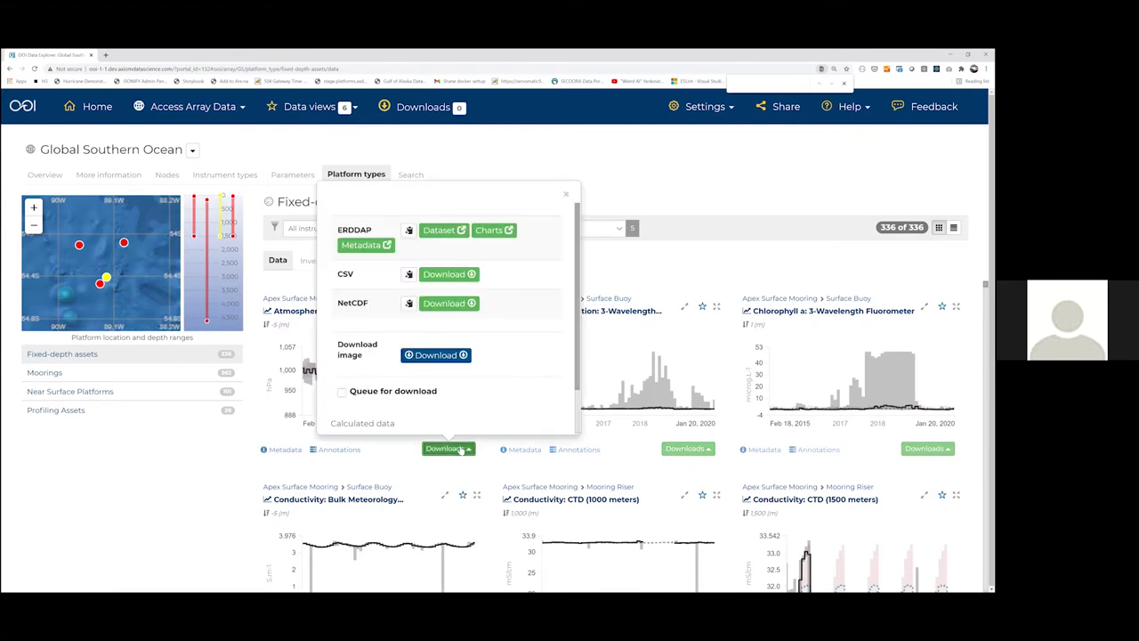
- Close the download options and zoom the barometric pressure plot to Jan 11, 2016 through Oct 22, 2017
left_click(415, 357)
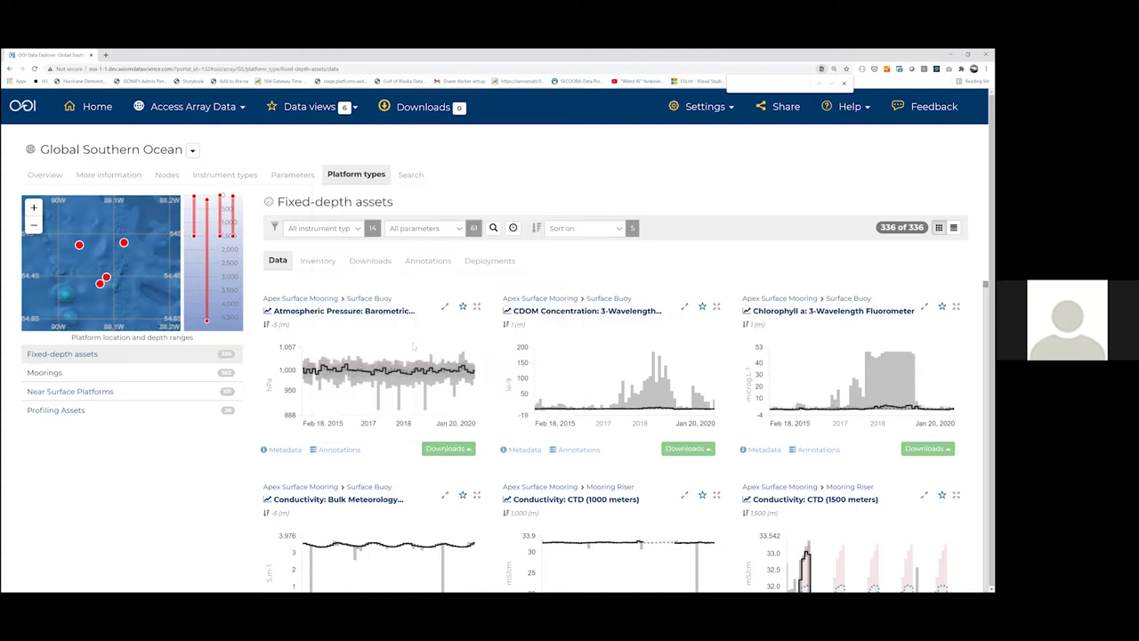
left_click(566, 194)
left_click_drag(333, 369, 395, 374)
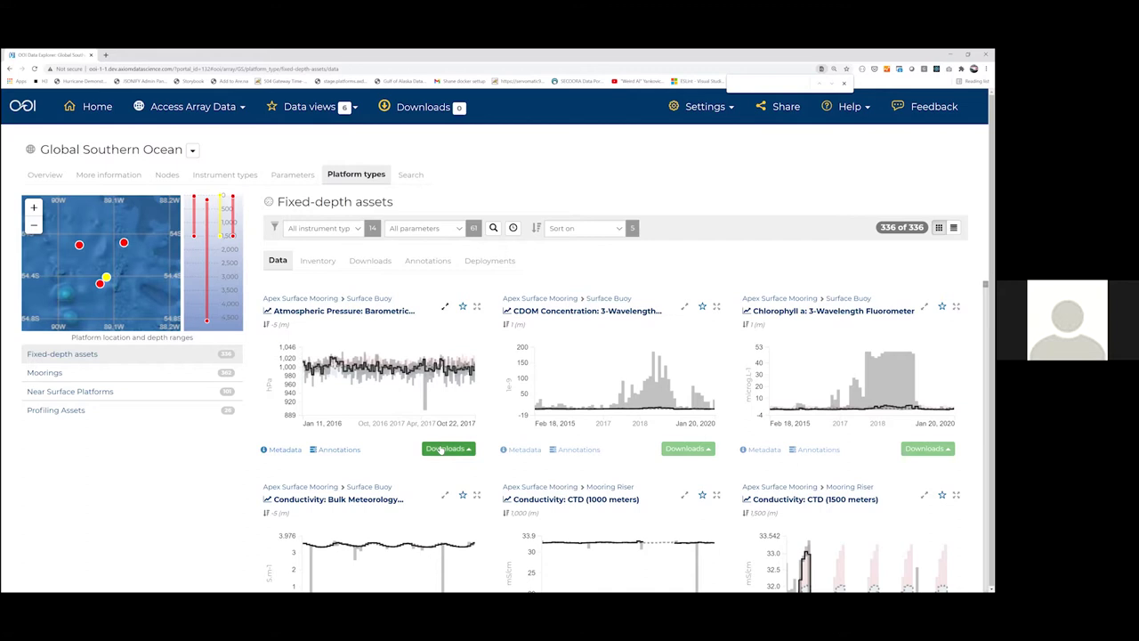
- Download the zoomed barometric pressure plot as an image and open the exported chart file
left_click(448, 447)
left_click(434, 356)
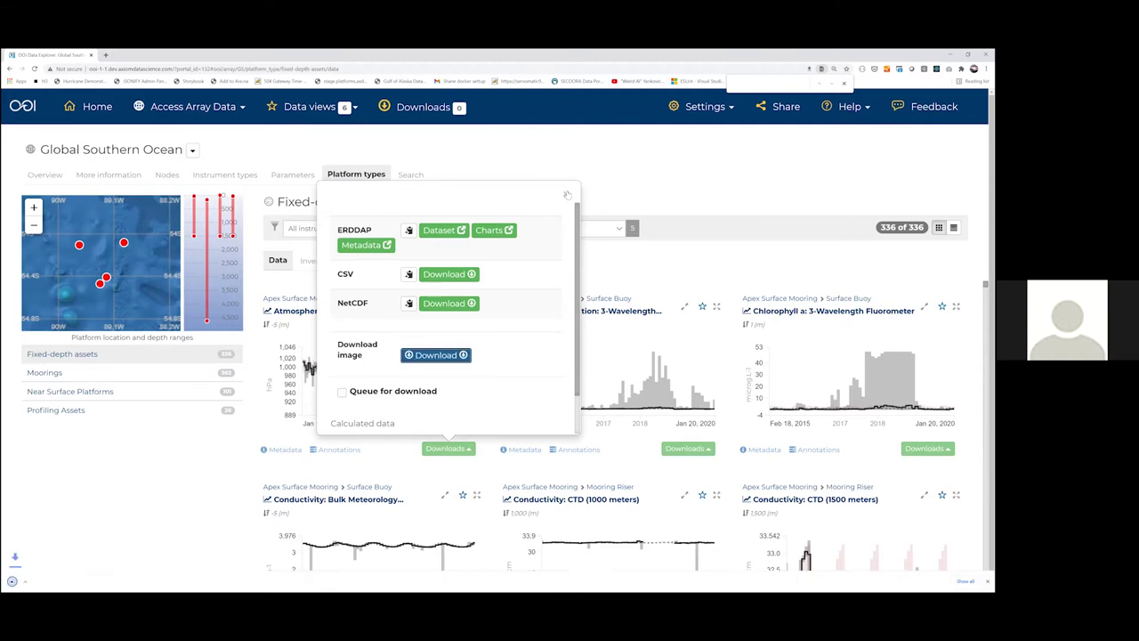
left_click(566, 194)
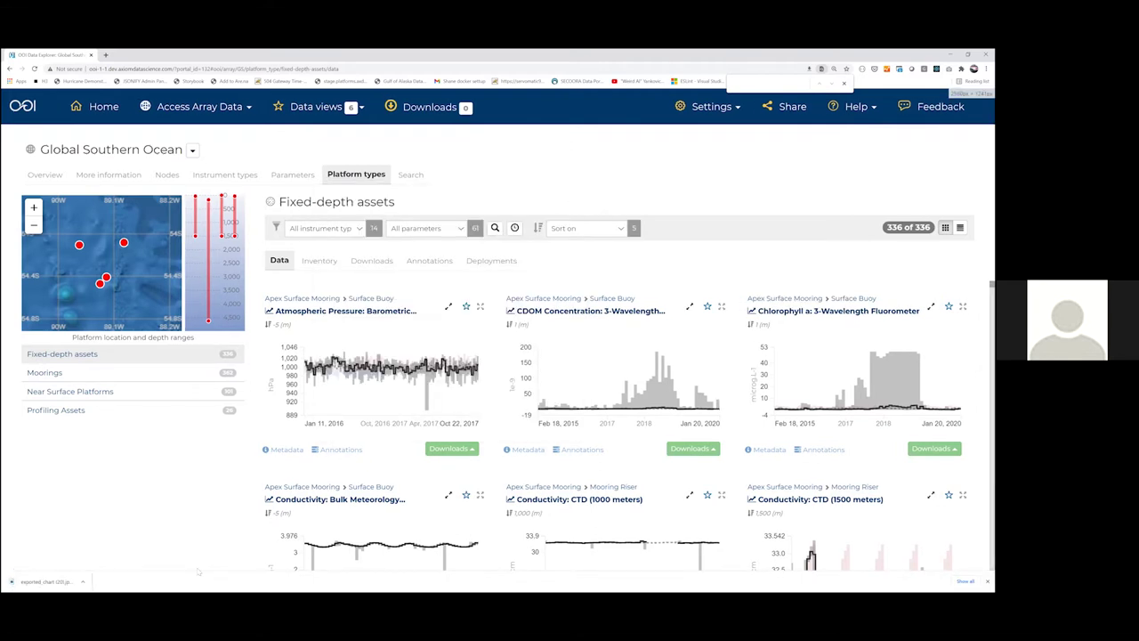
left_click(40, 581)
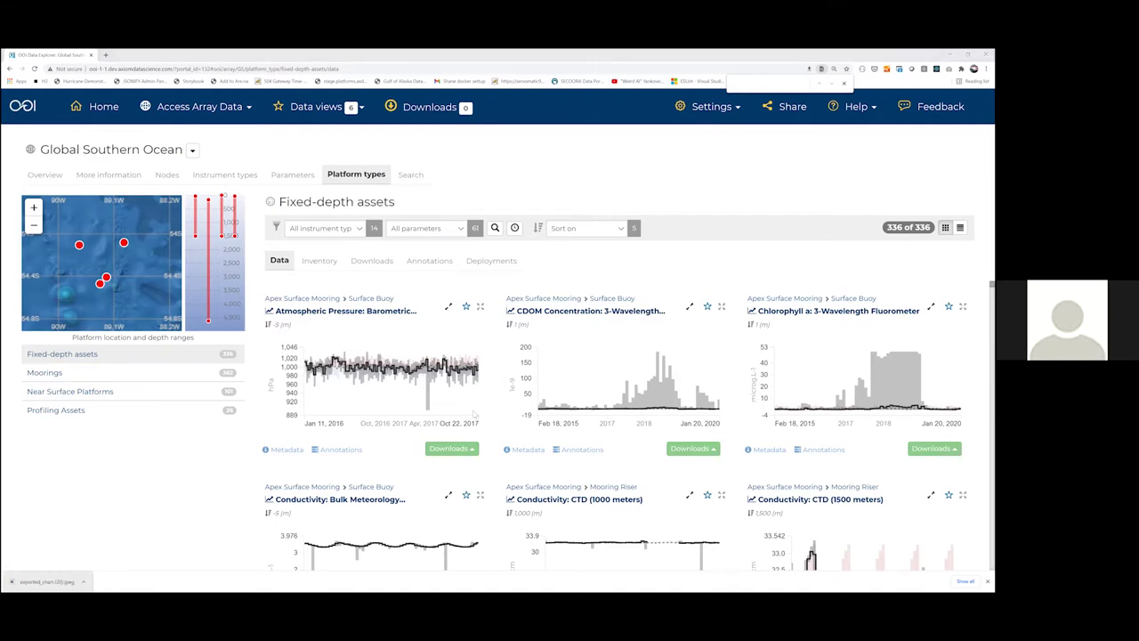
- Open the barometric pressure dataset's detail page and set its time range to May 14, 2015 through Nov 28, 2016
left_click(328, 311)
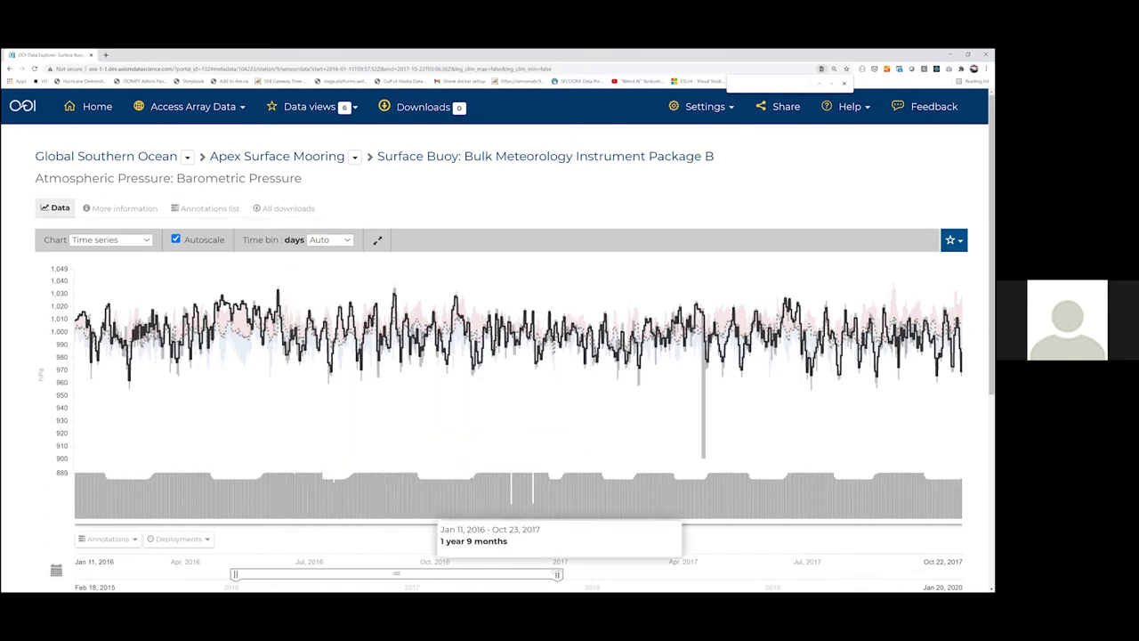
mouse_move(199, 436)
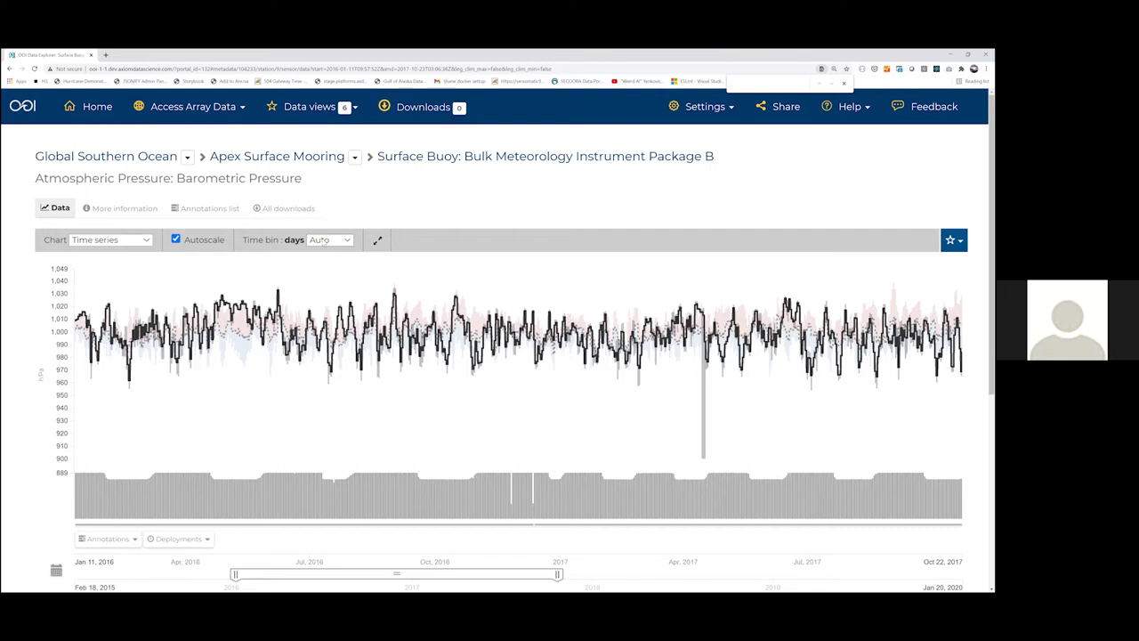
left_click_drag(236, 574, 115, 574)
left_click_drag(557, 574, 396, 574)
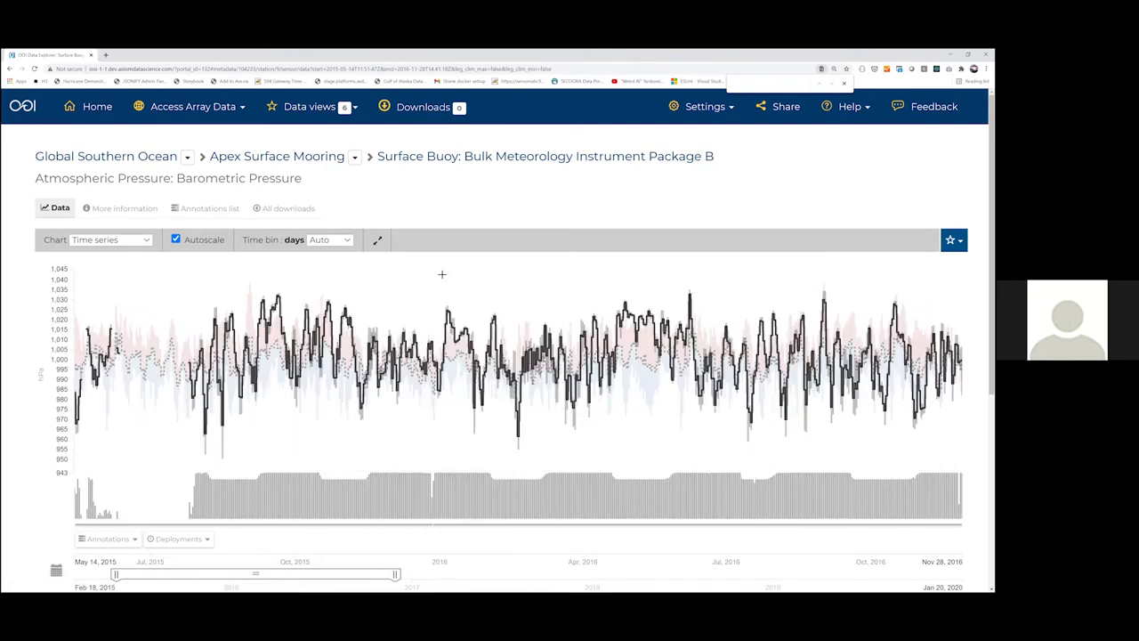
- Set the time bin to Hours and narrow the chart to Oct 28, 2015 through Feb 21, 2016
left_click(329, 239)
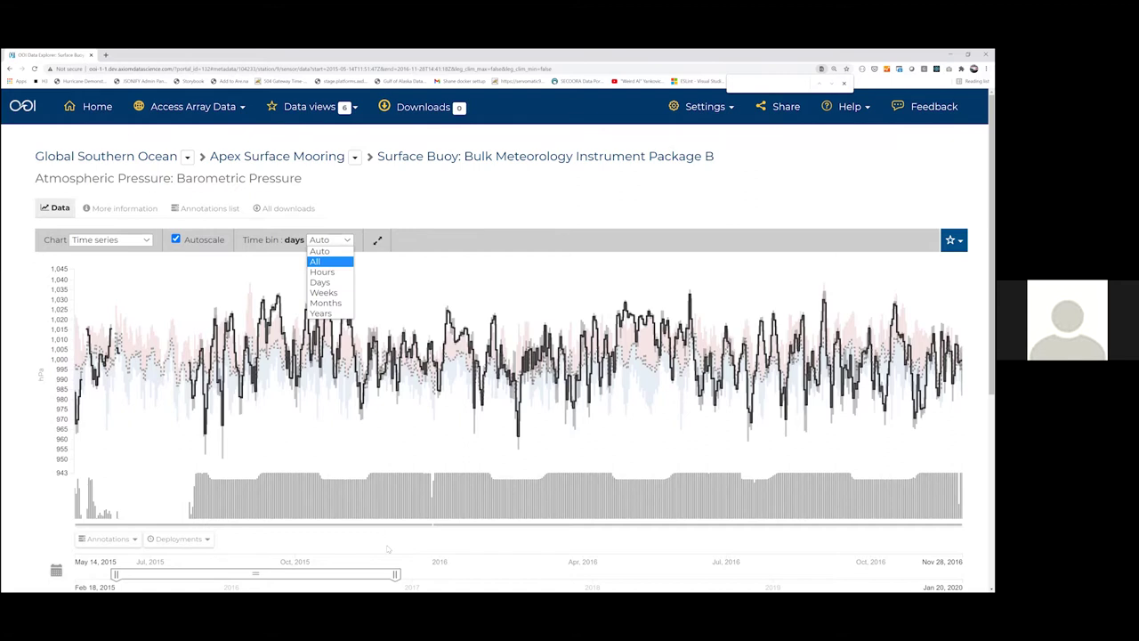
left_click(322, 271)
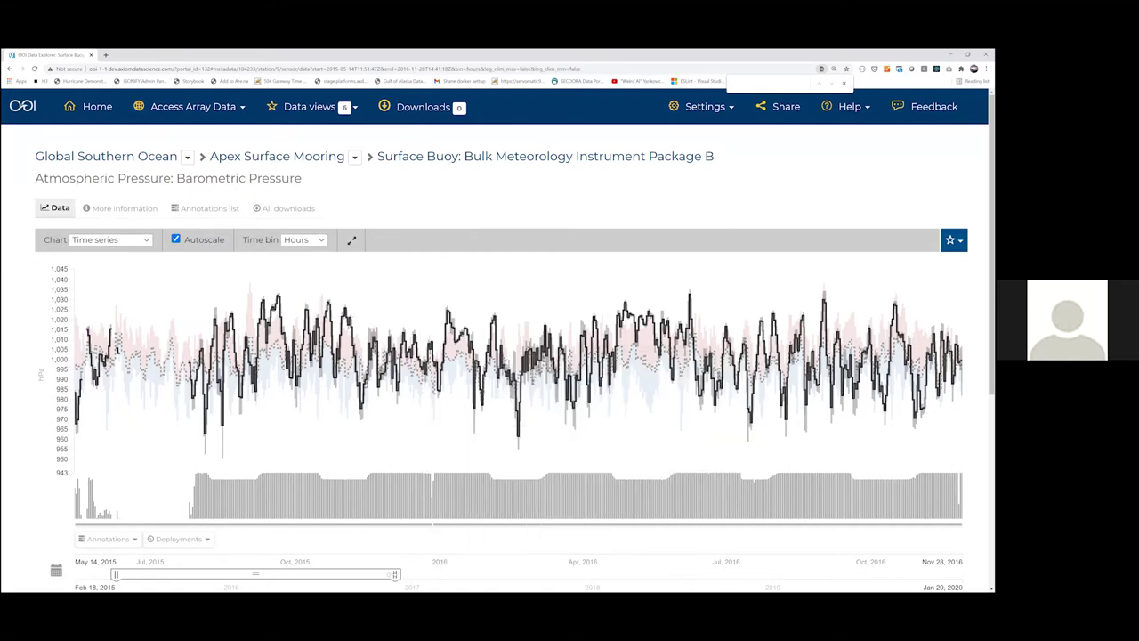
left_click_drag(395, 574, 263, 574)
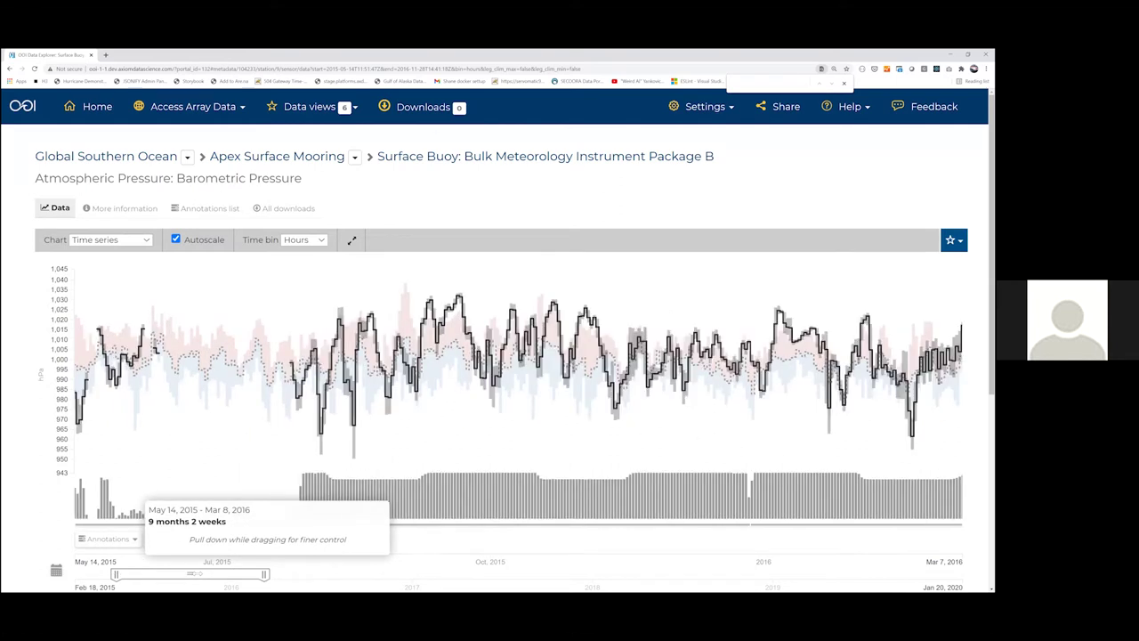
left_click_drag(475, 401, 919, 400)
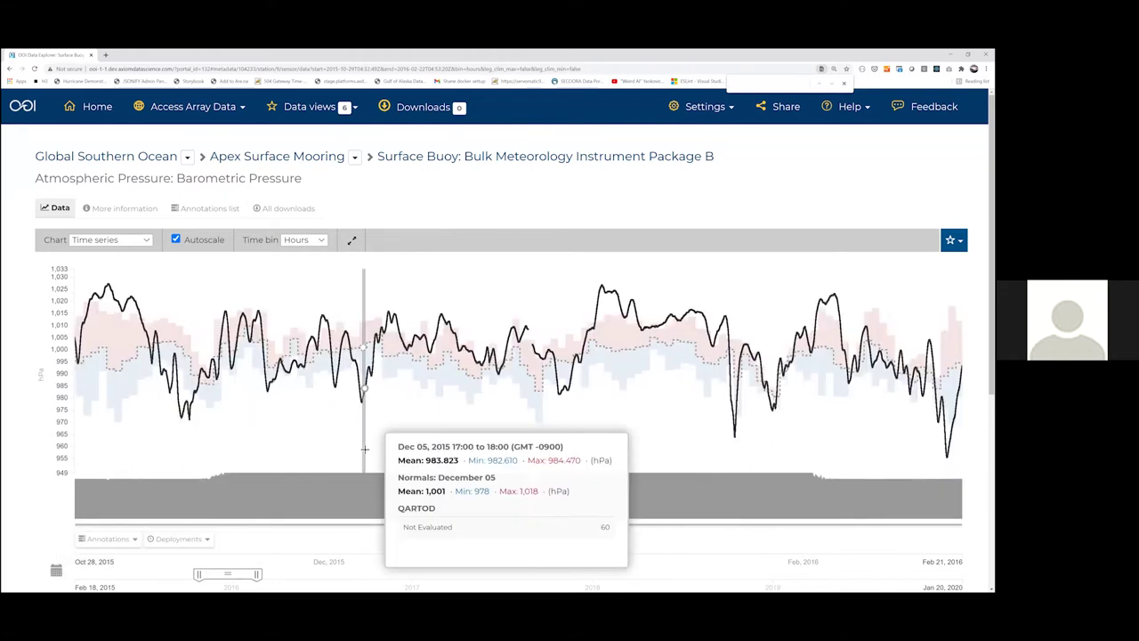
- Change the time bin to Days and back to Auto, and reset the chart to its full time range
left_click(304, 241)
left_click(293, 282)
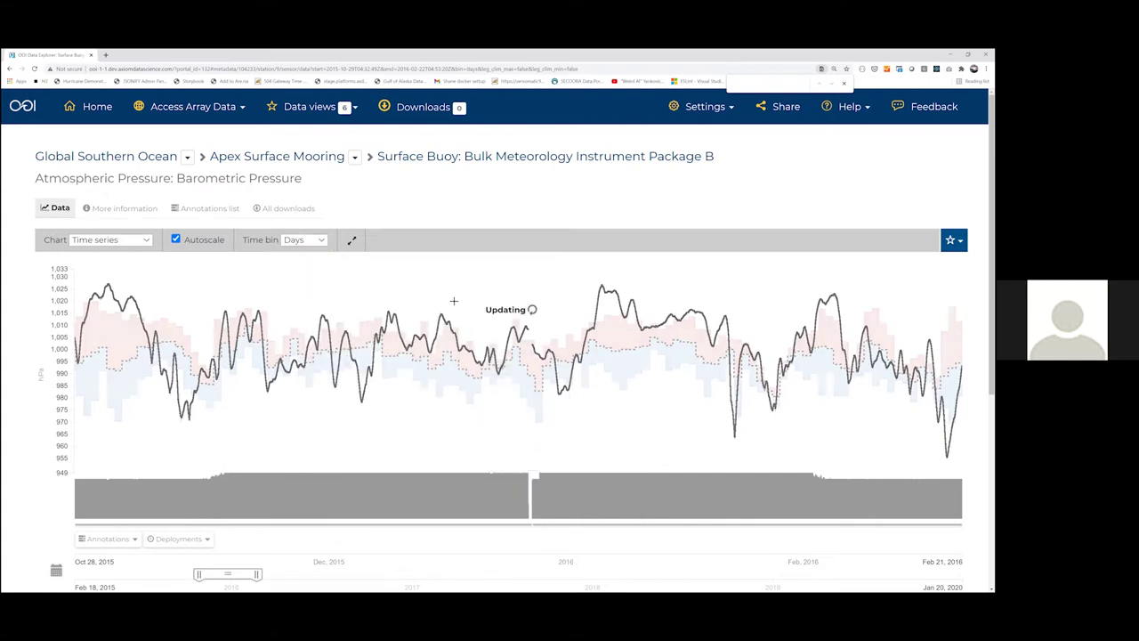
left_click(296, 241)
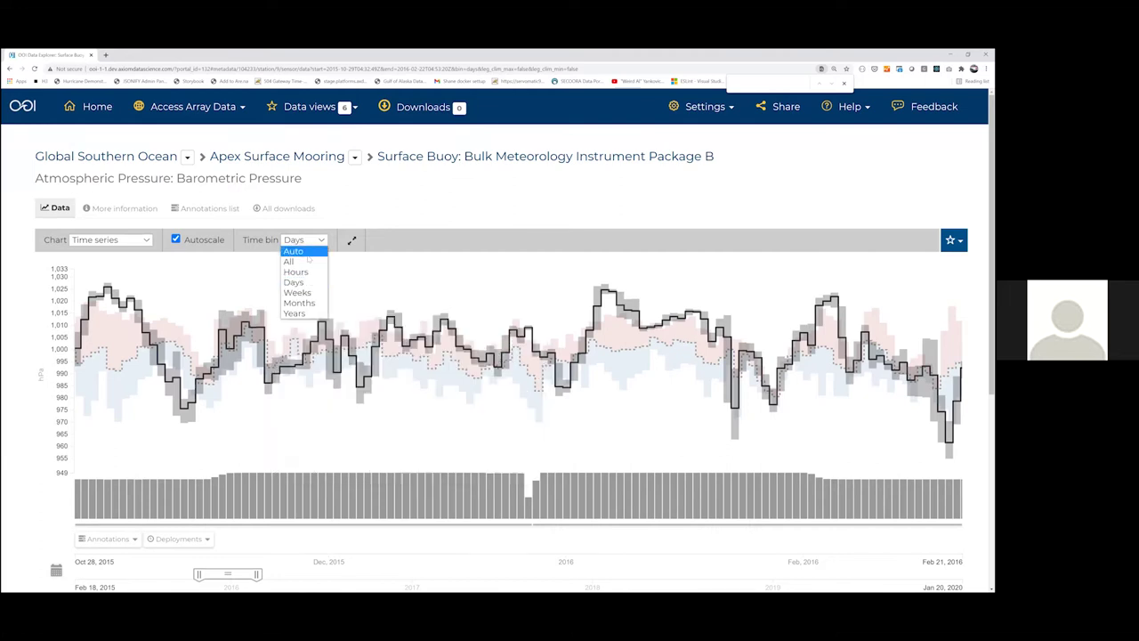
left_click(293, 251)
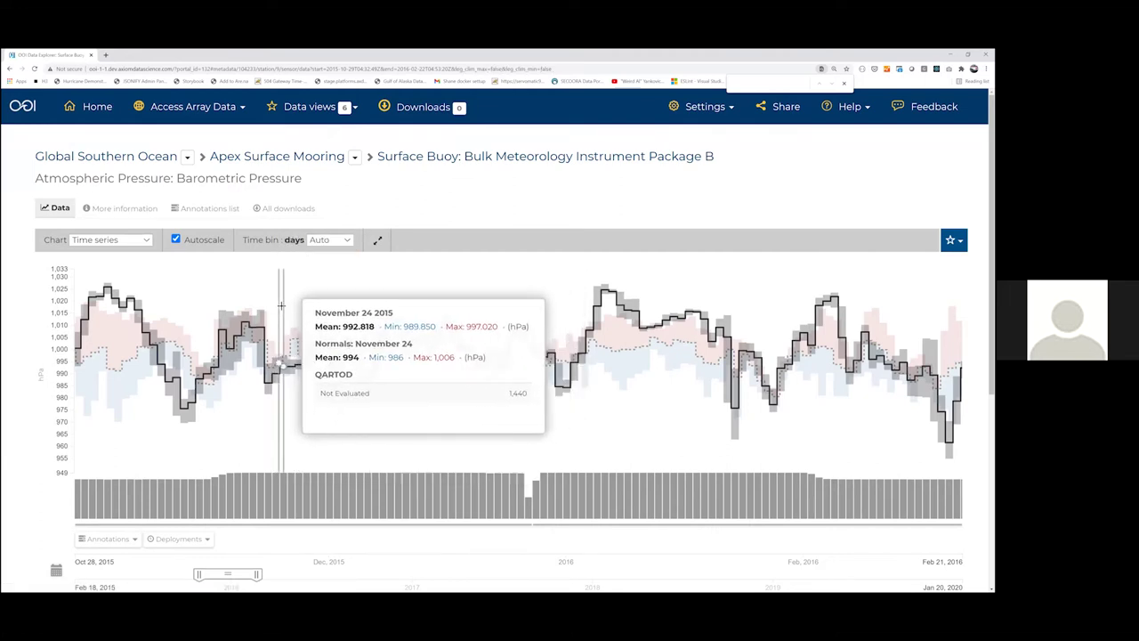
left_click(294, 307)
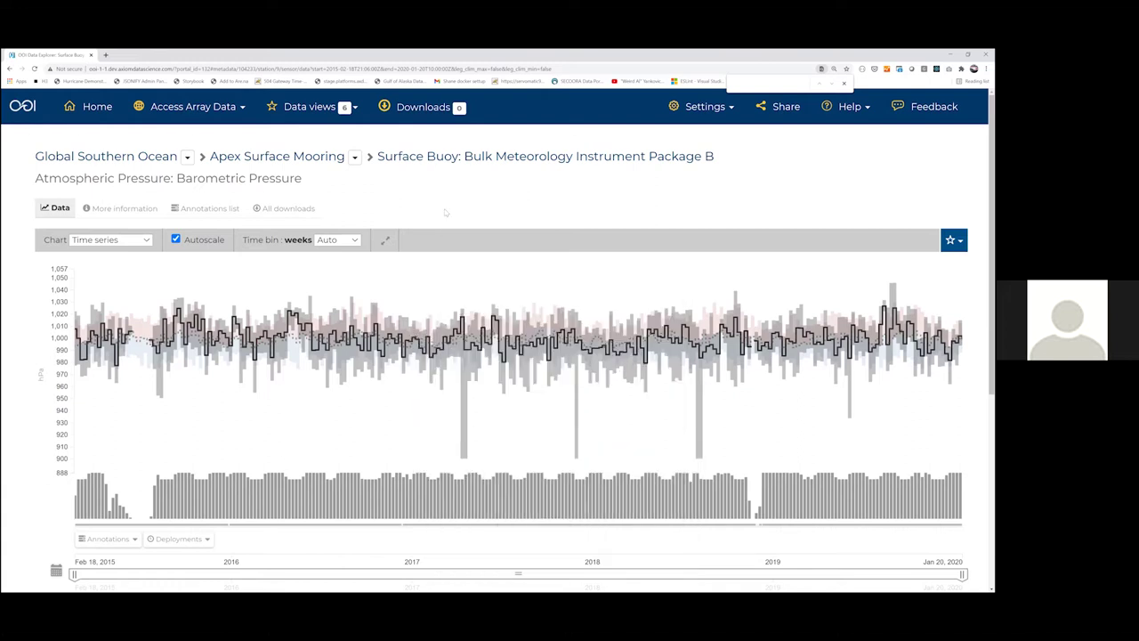
- Return to the home page and search the array data for "profiler coastal endurance"
left_click(94, 118)
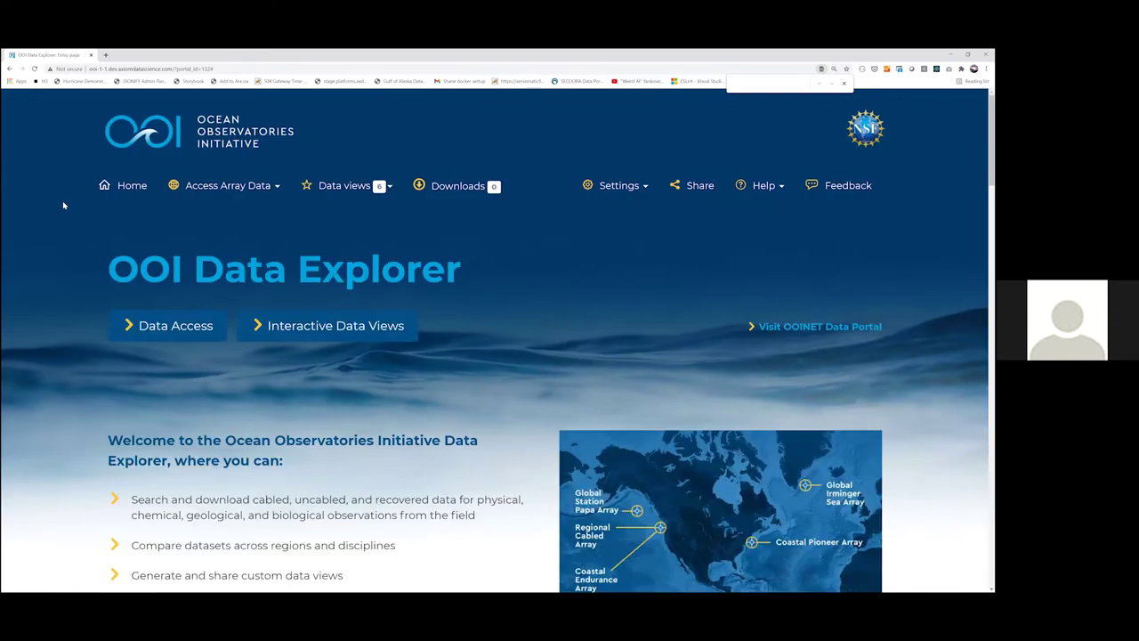
left_click(231, 191)
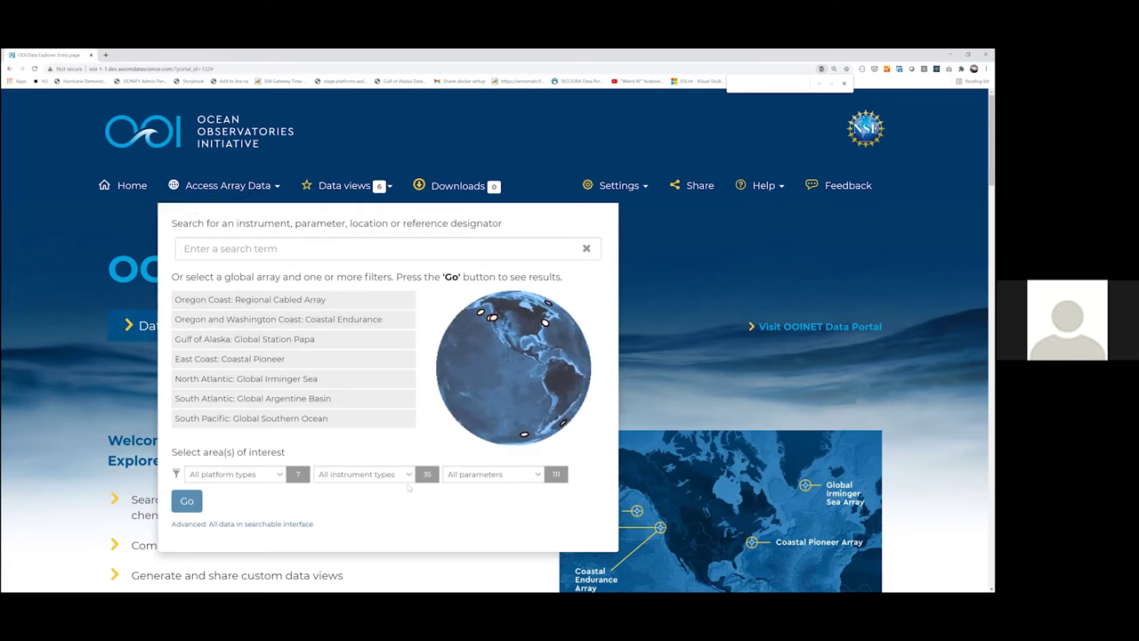
left_click(233, 252)
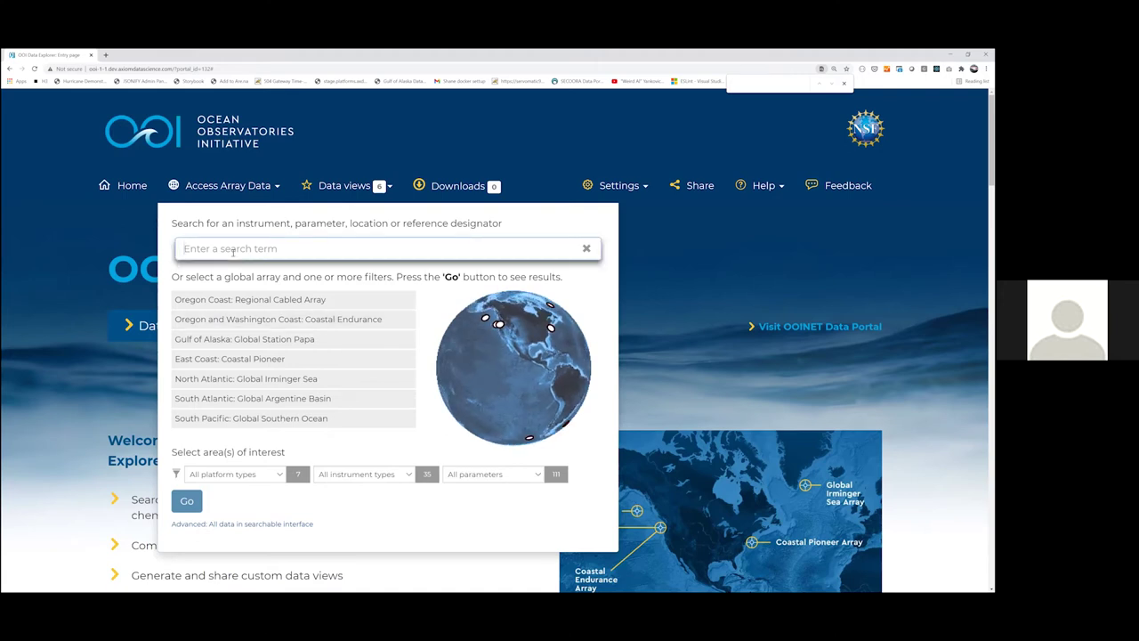
type("profiler")
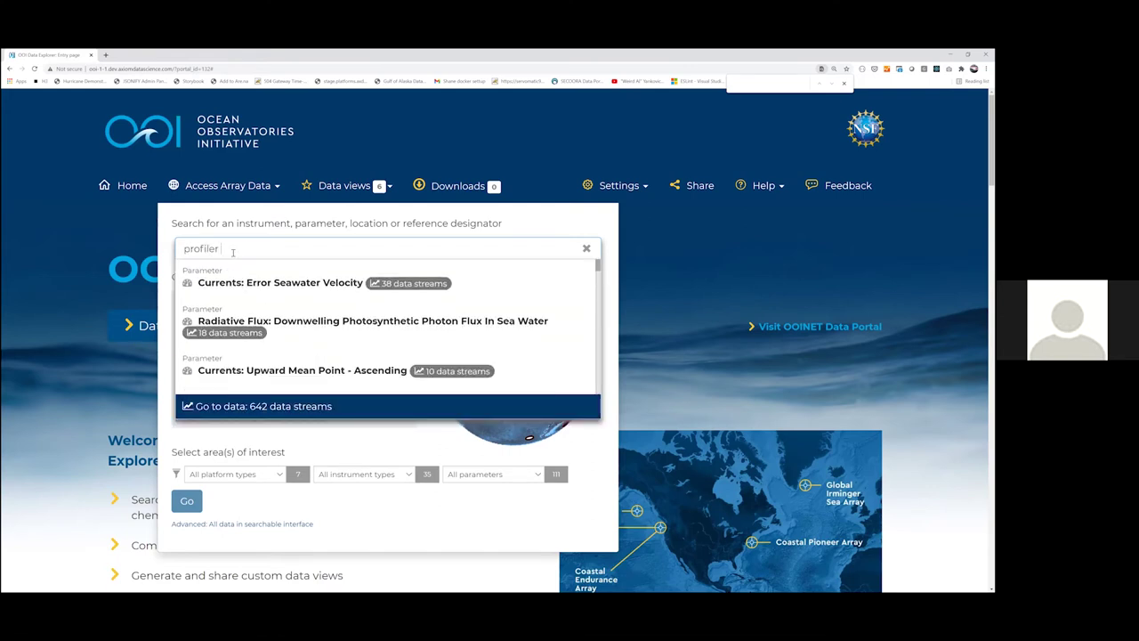
type(" coasta")
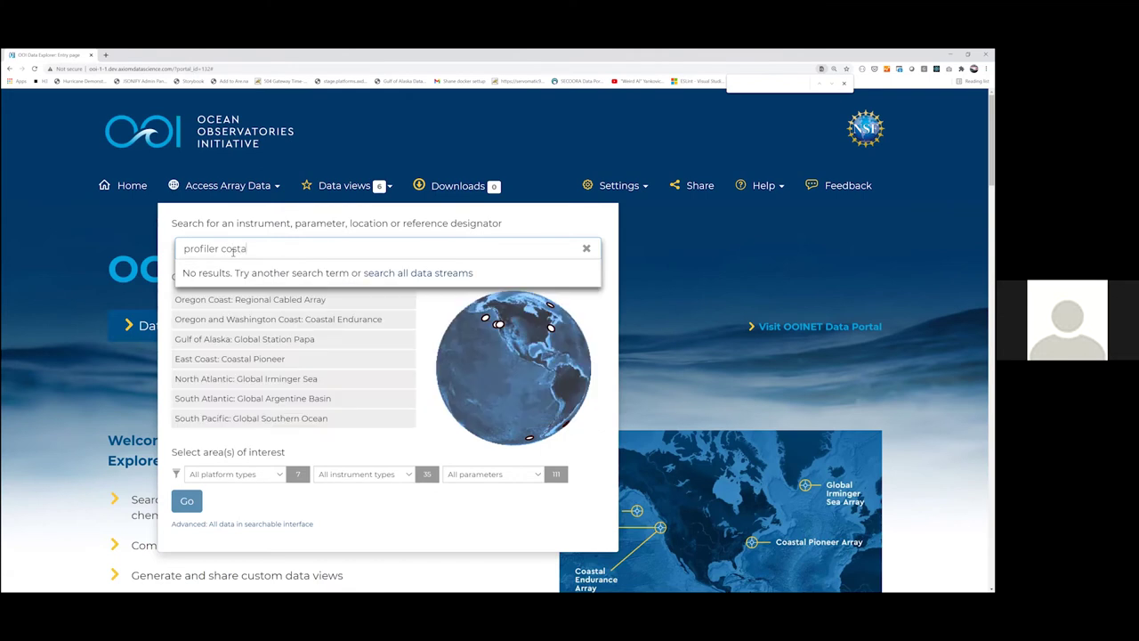
type("l ")
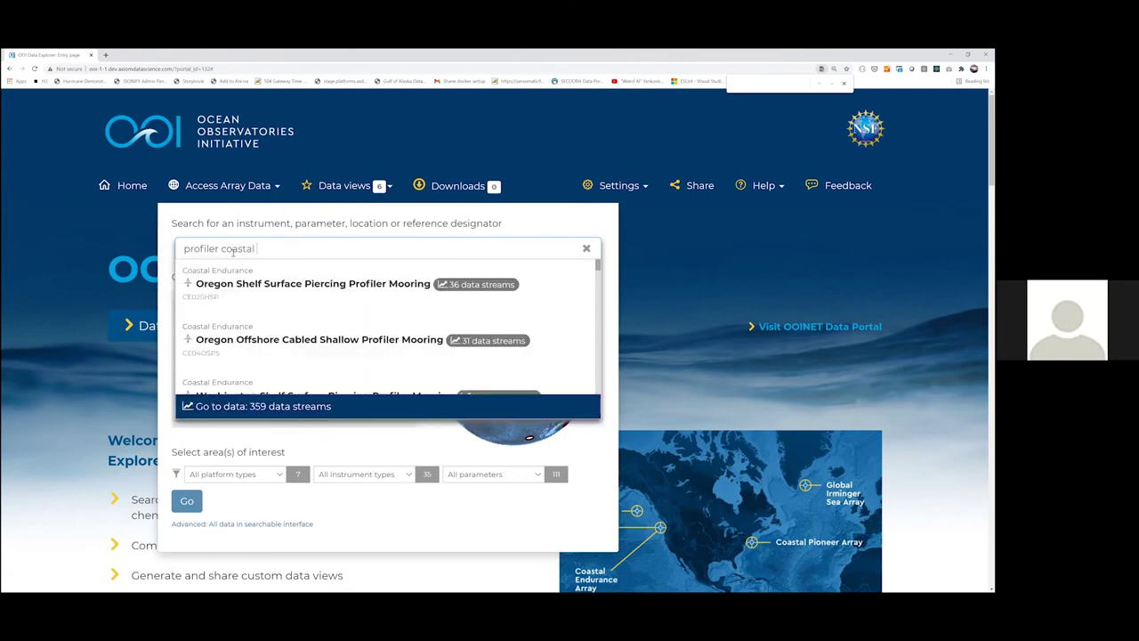
type("endurance")
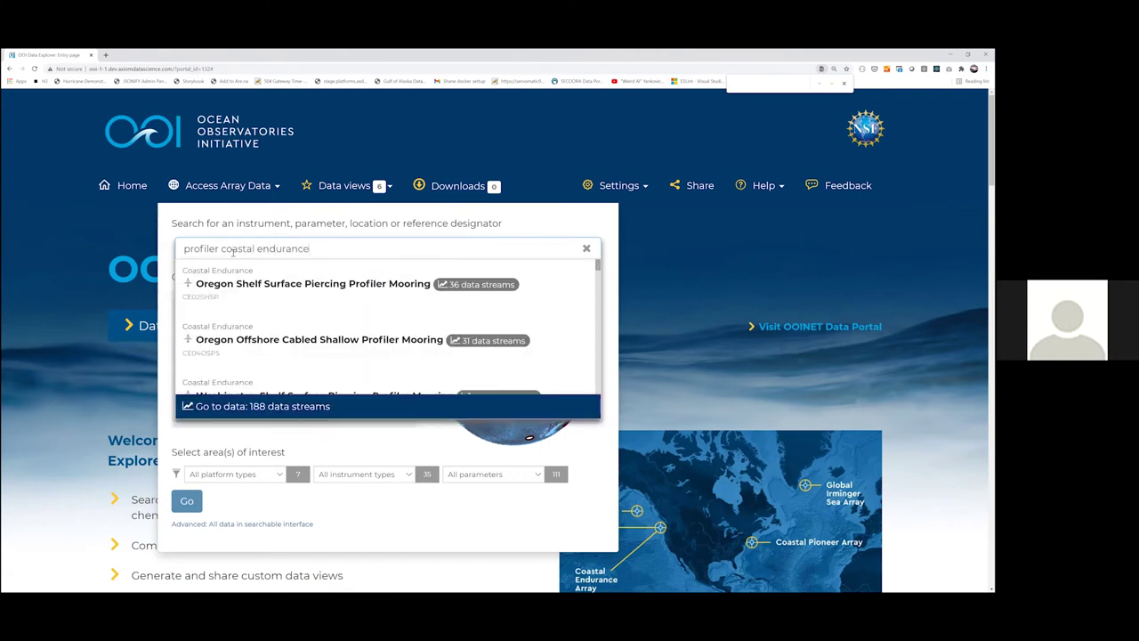
- Open the Washington Shelf Surface Piercing Profiler Mooring from the search results
scroll(227, 303, "down", 3)
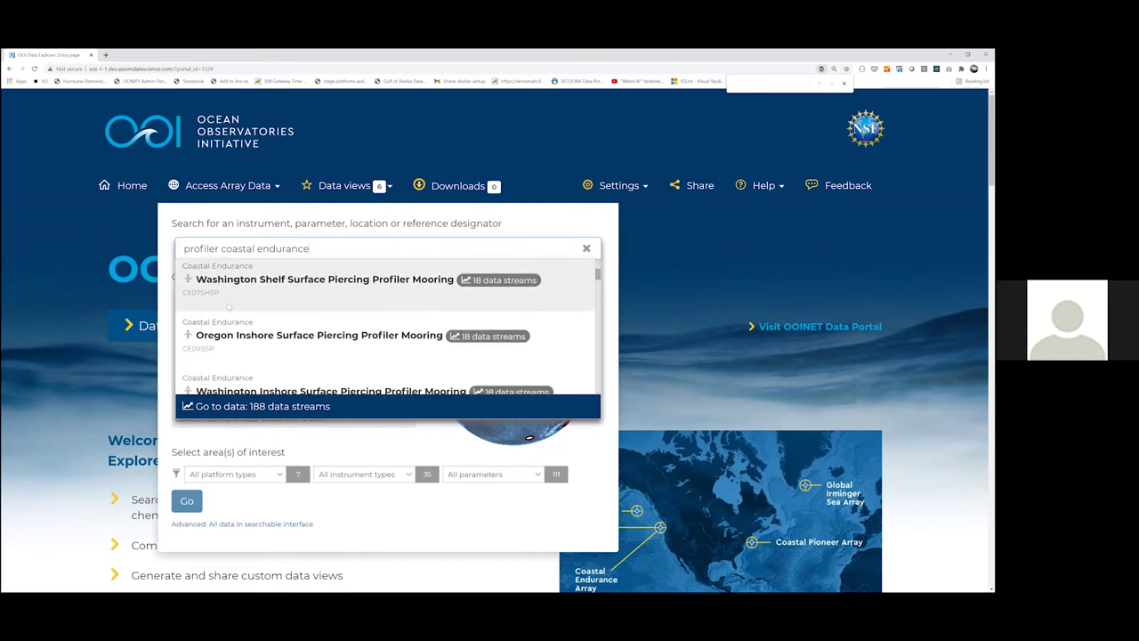
scroll(227, 297, "up", 1)
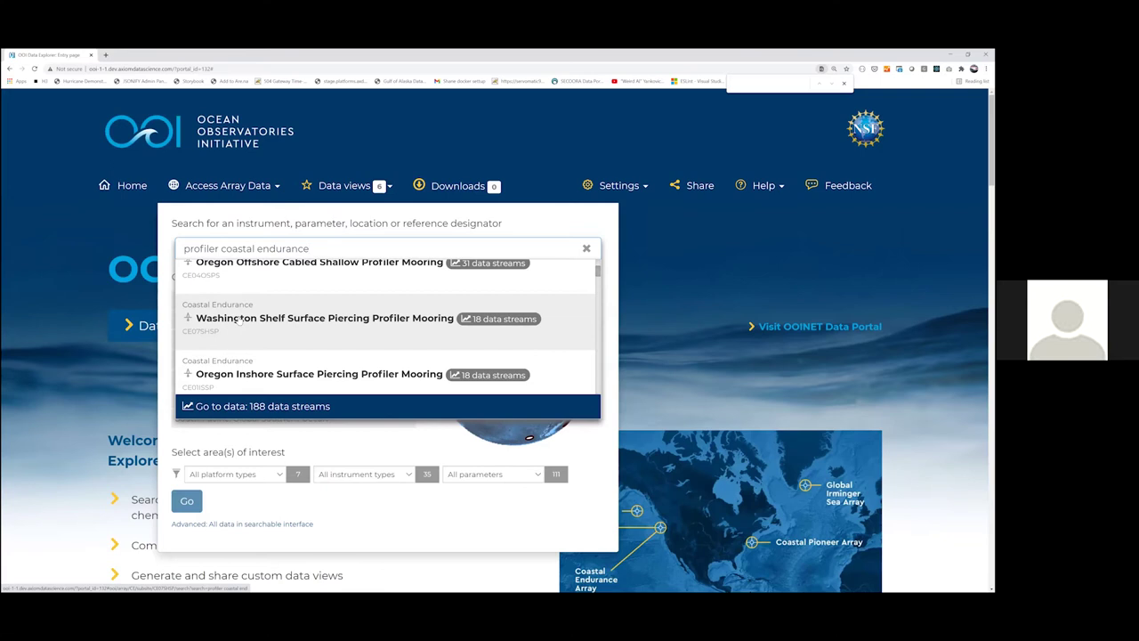
left_click(240, 320)
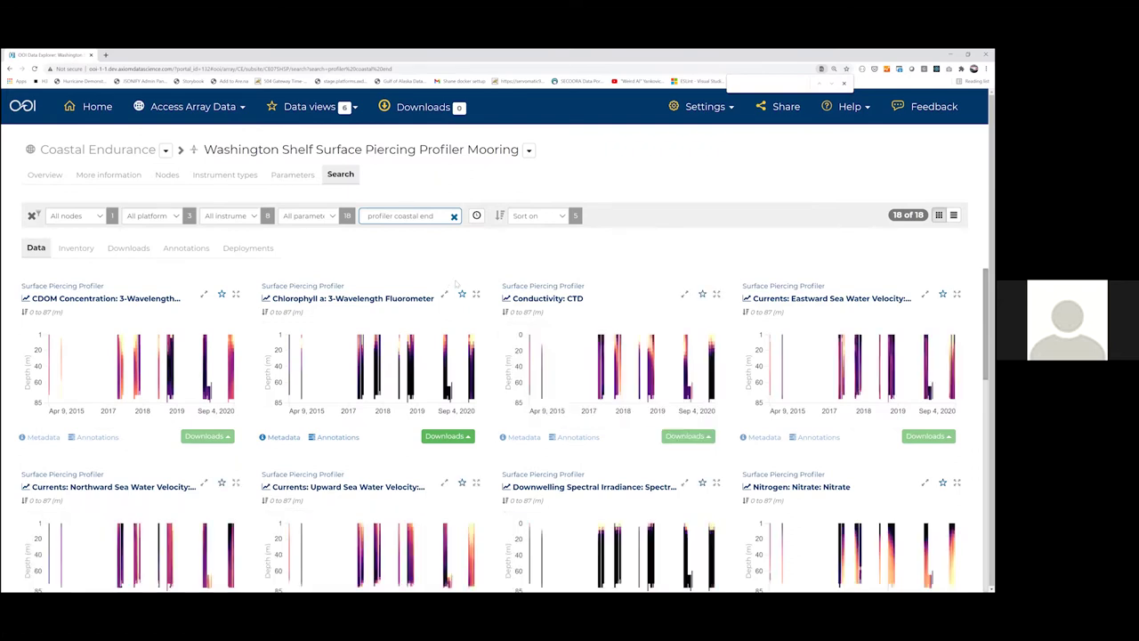
- Show the mooring's data inventory and examine the quality-control bars, including the Conductivity: CTD measurement details
scroll(455, 283, "down", 1)
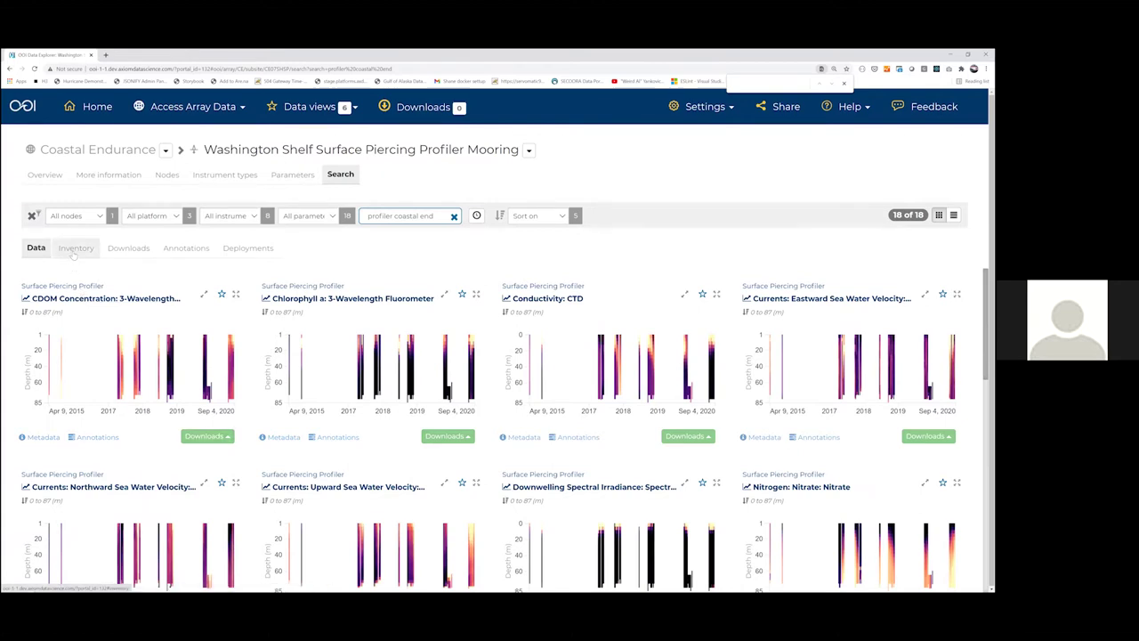
left_click(75, 249)
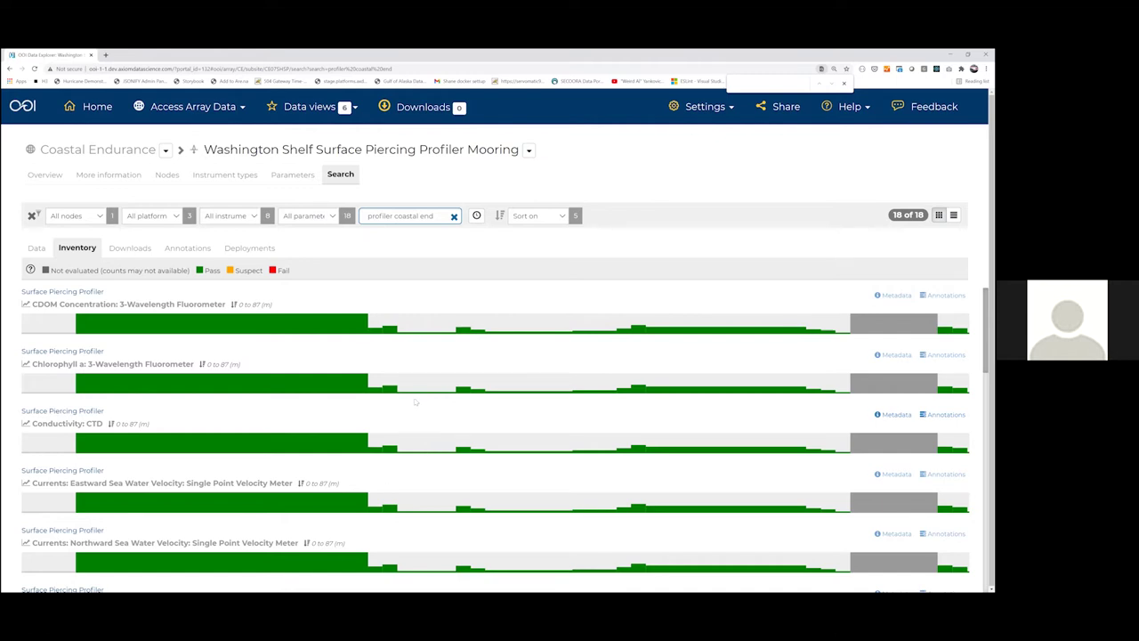
scroll(374, 423, "down", 1)
mouse_move(357, 403)
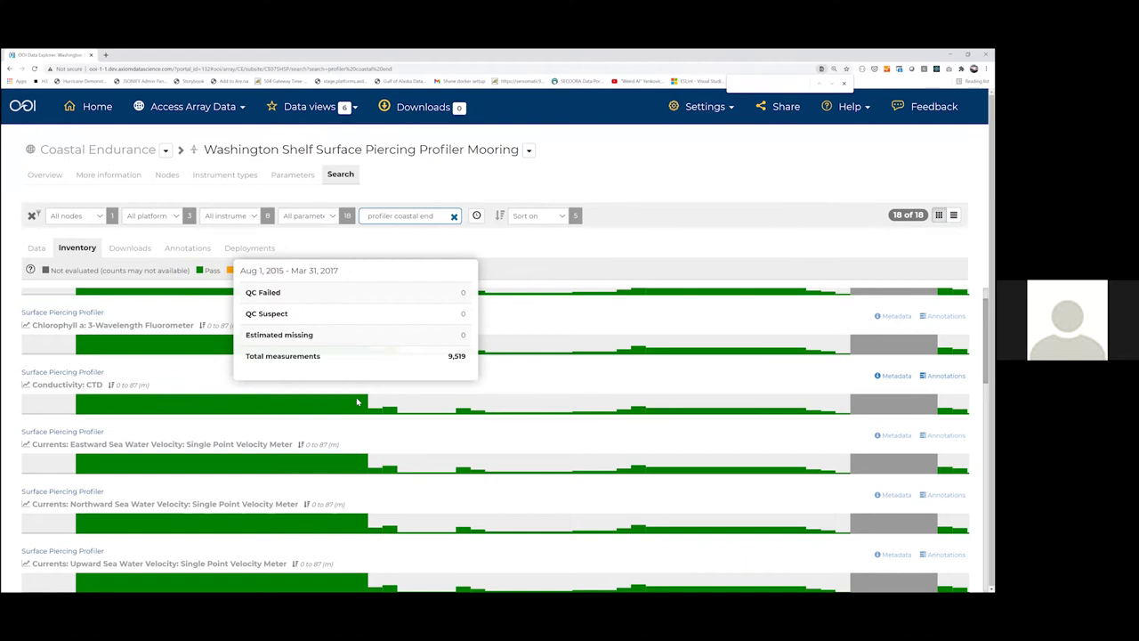
scroll(444, 293, "down", 1)
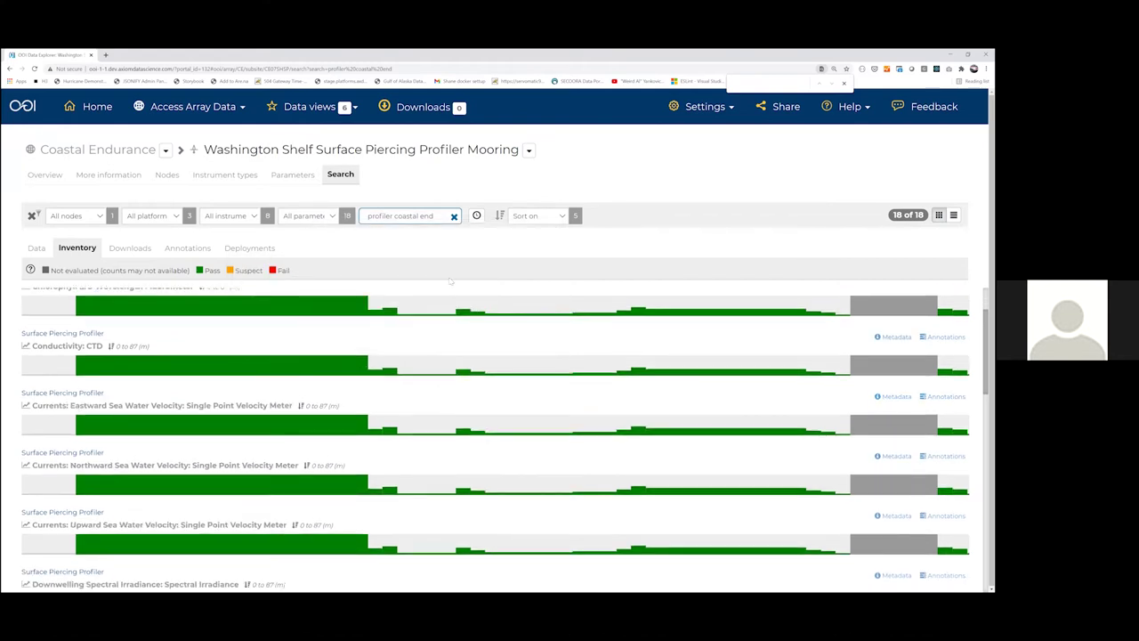
- Turn on the time filter and limit the inventory to Jul 15, 2019 through Sep 4, 2020
left_click(477, 216)
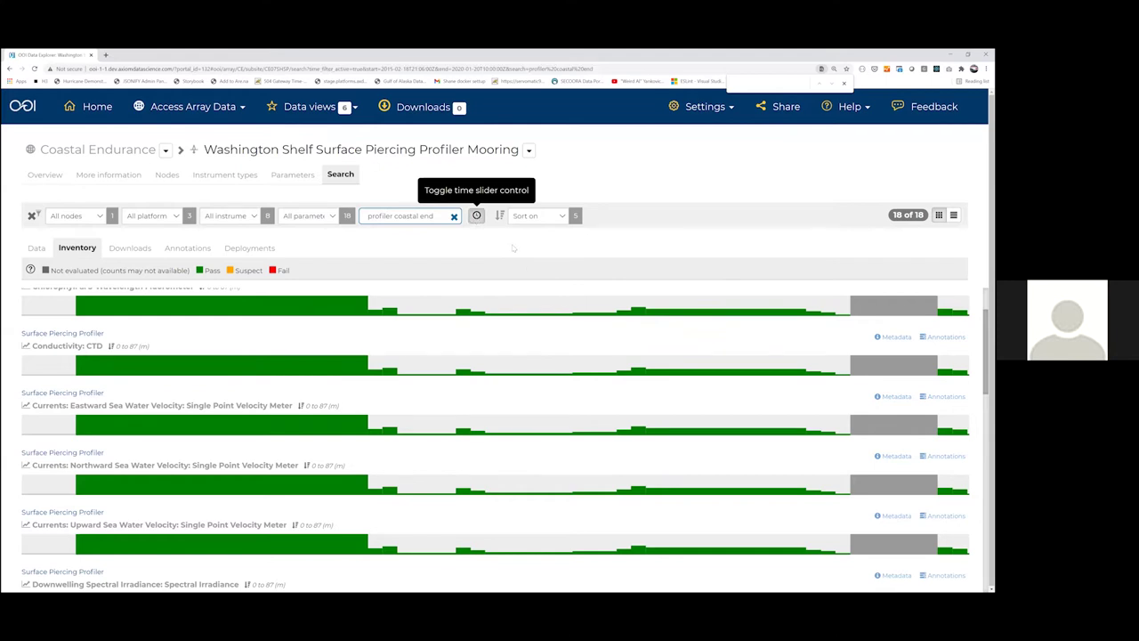
left_click_drag(85, 569, 782, 565)
left_click_drag(590, 543, 584, 534)
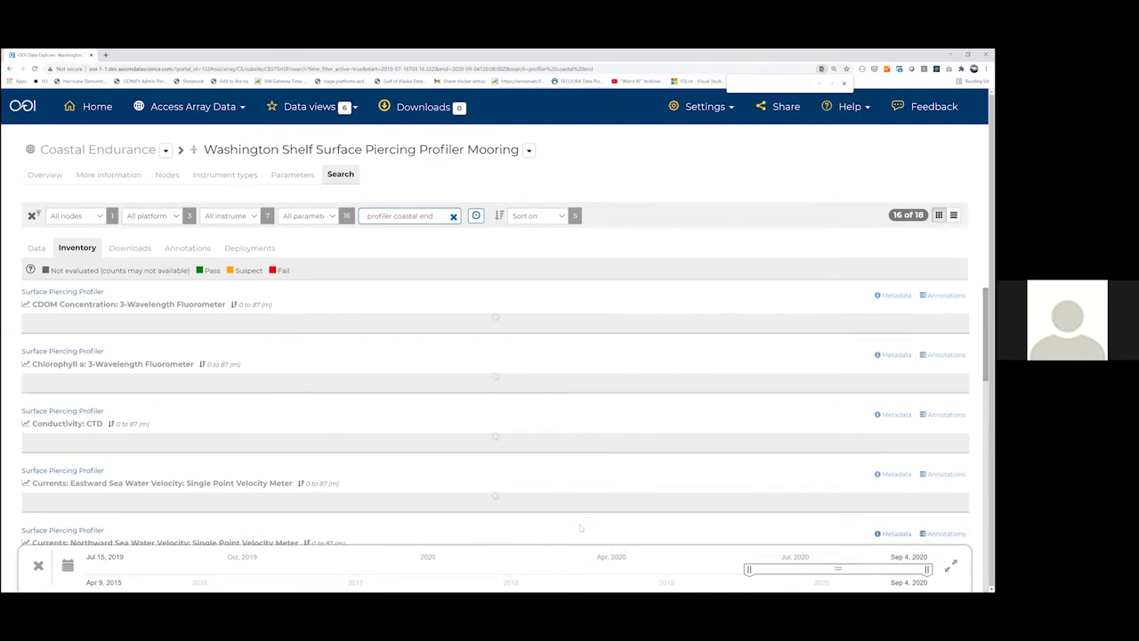
- Review the filtered inventory bars down to the nitrate dataset and remove the time filter
scroll(576, 523, "down", 3)
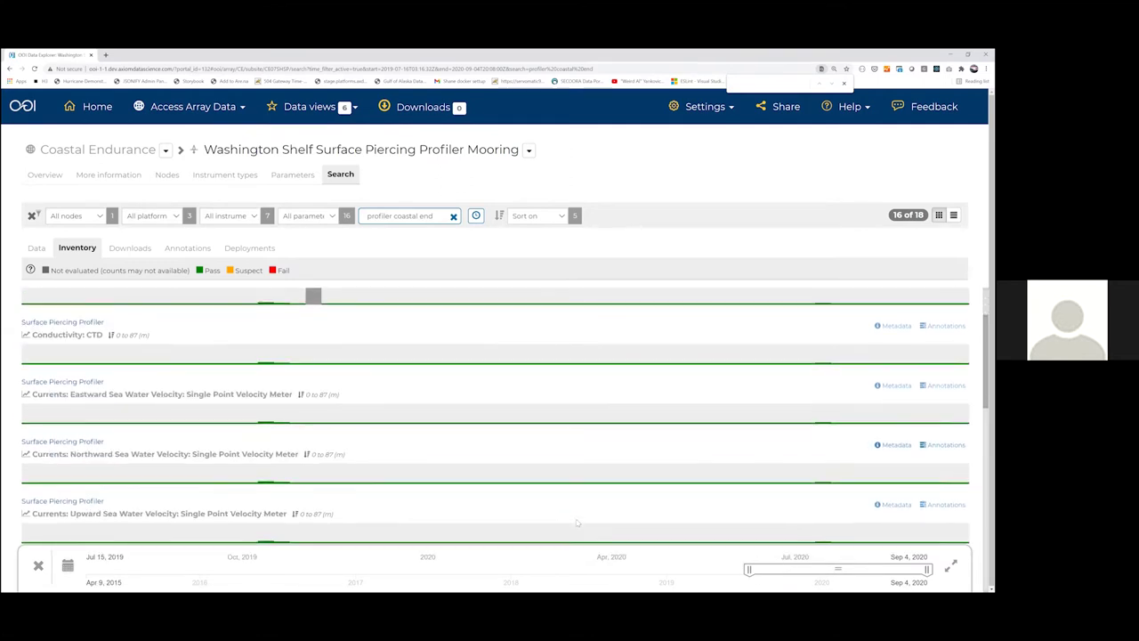
scroll(577, 523, "down", 1)
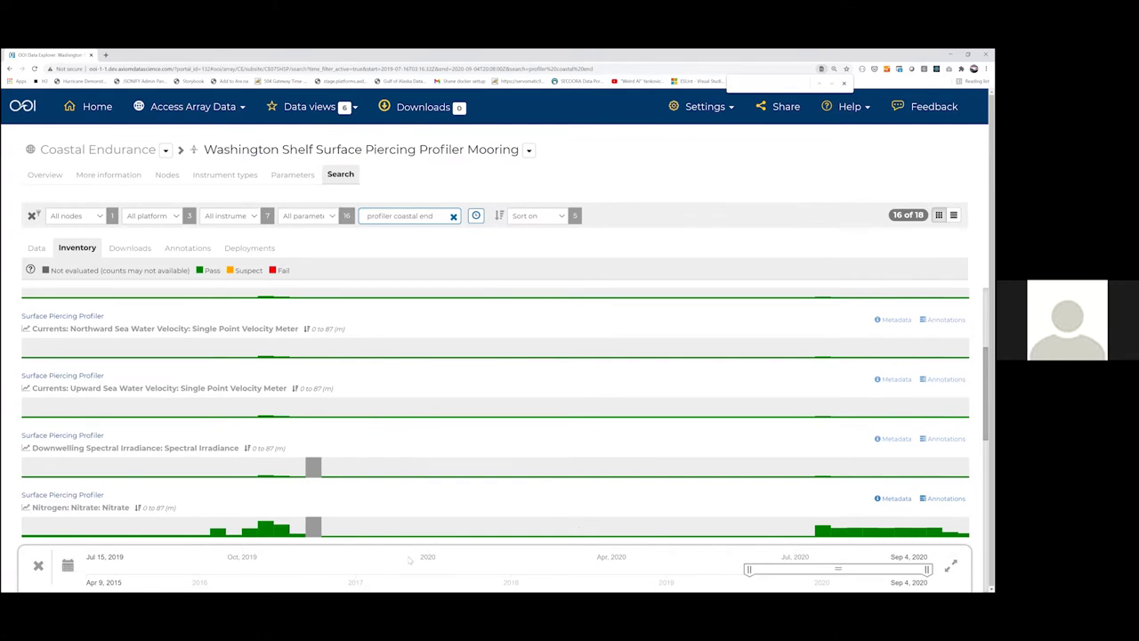
left_click(38, 566)
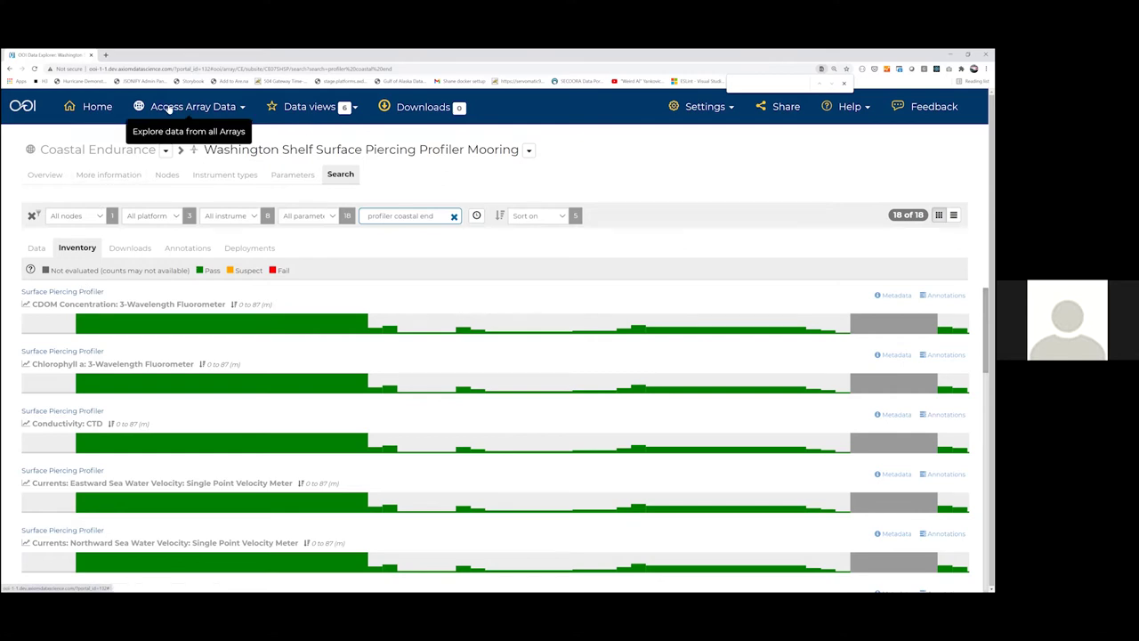
- From the home page's Access and Explore Data section, search for "salinity" and open all the matching data streams
left_click(98, 109)
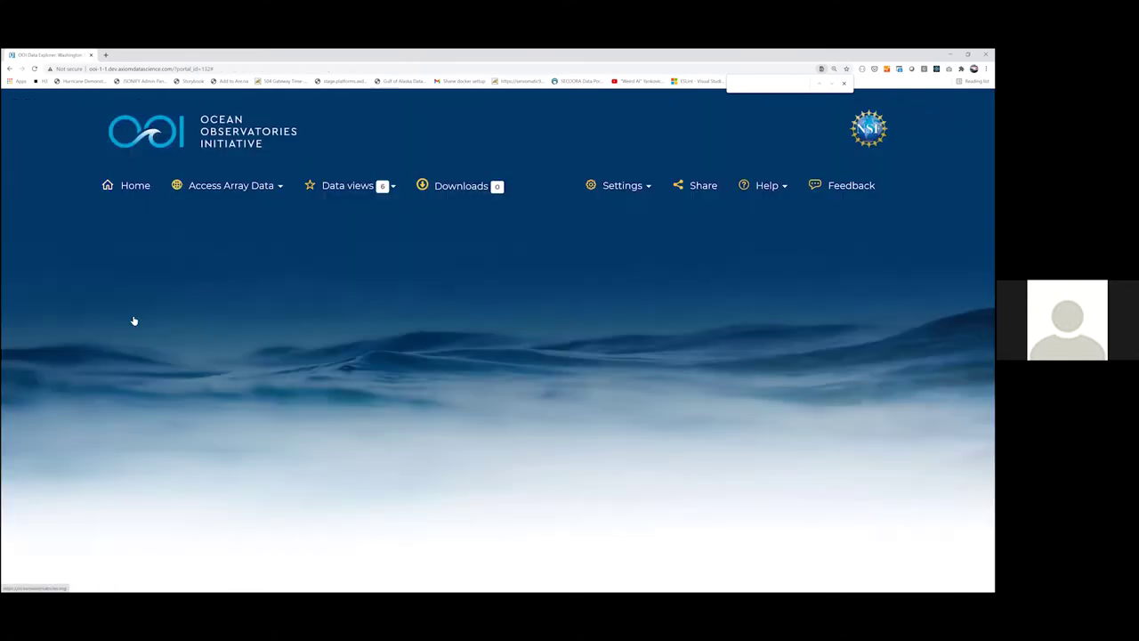
scroll(107, 356, "down", 4)
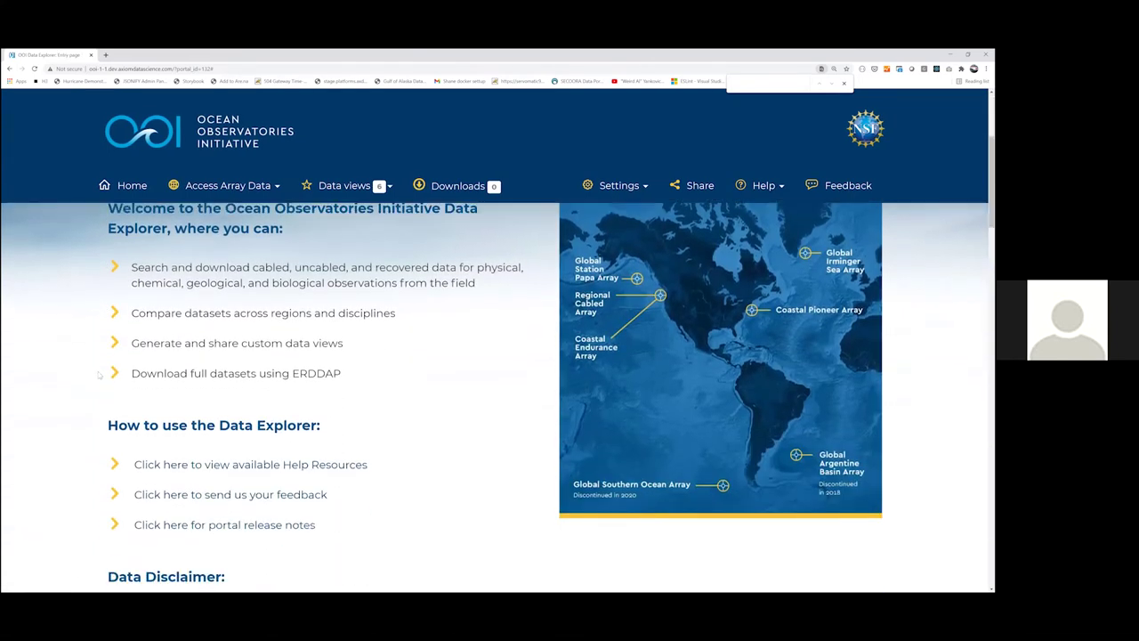
scroll(105, 376, "down", 3)
scroll(96, 375, "down", 8)
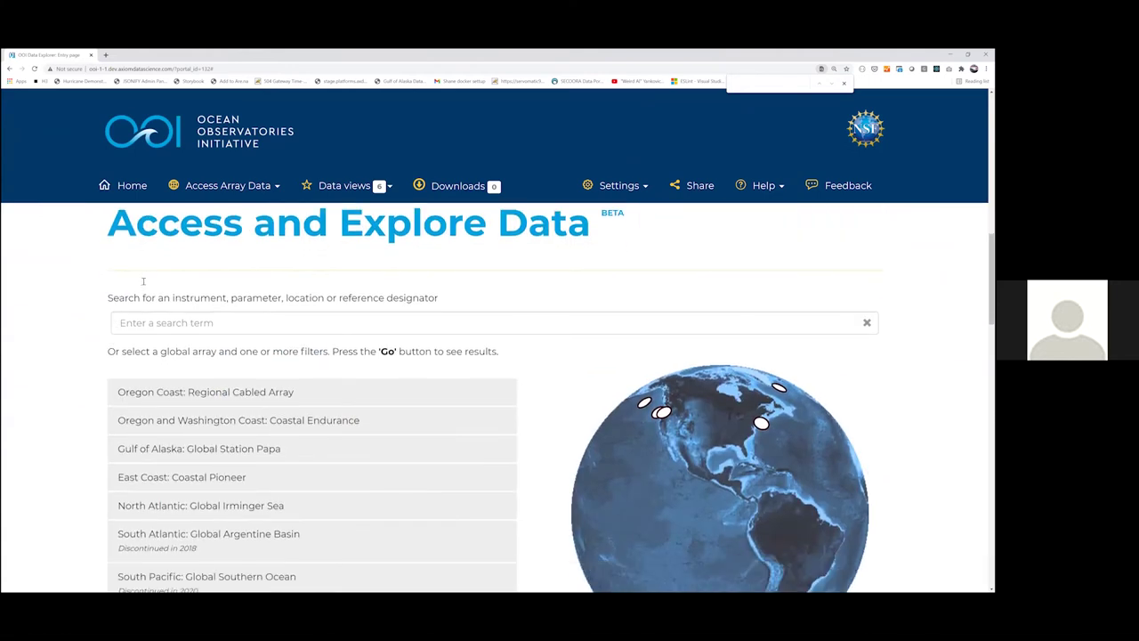
scroll(142, 281, "down", 1)
scroll(142, 281, "down", 1)
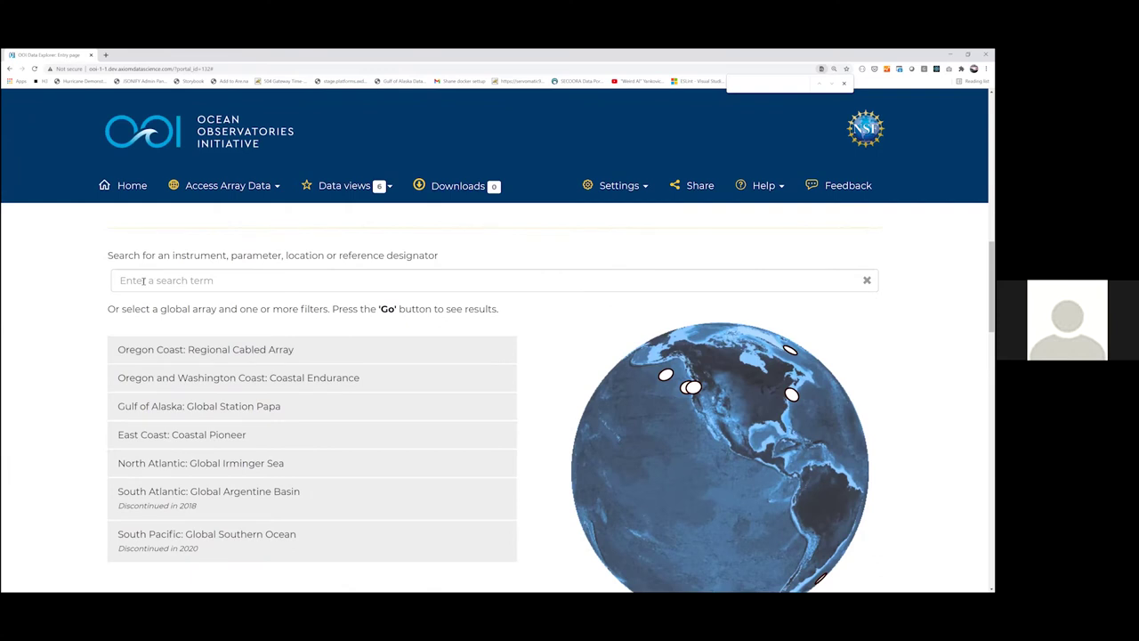
left_click(142, 280)
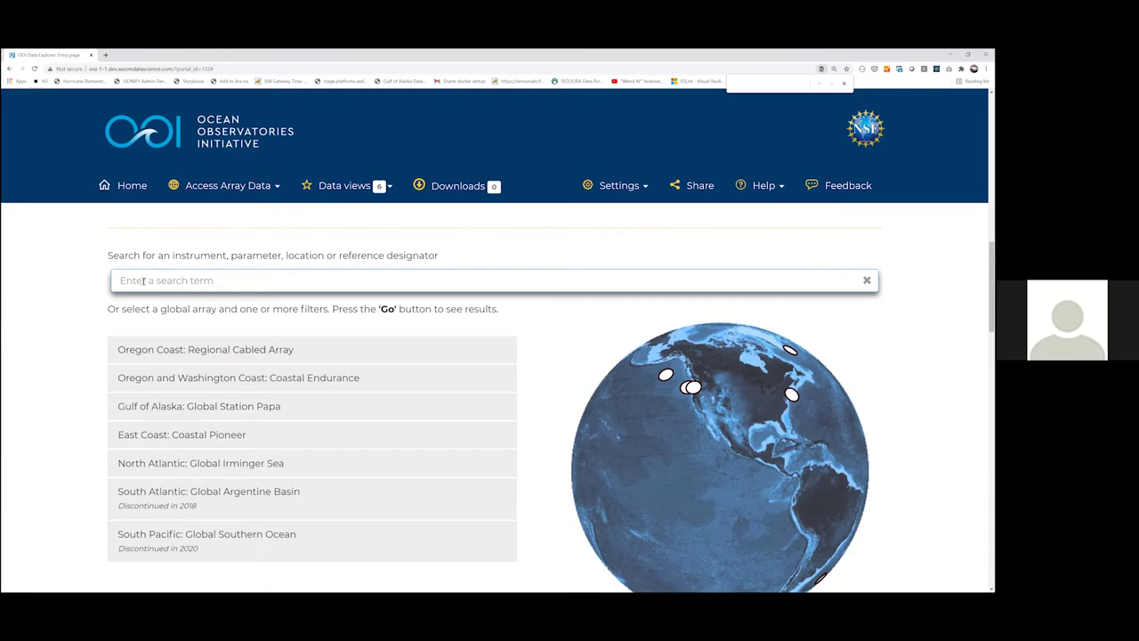
type("salinity")
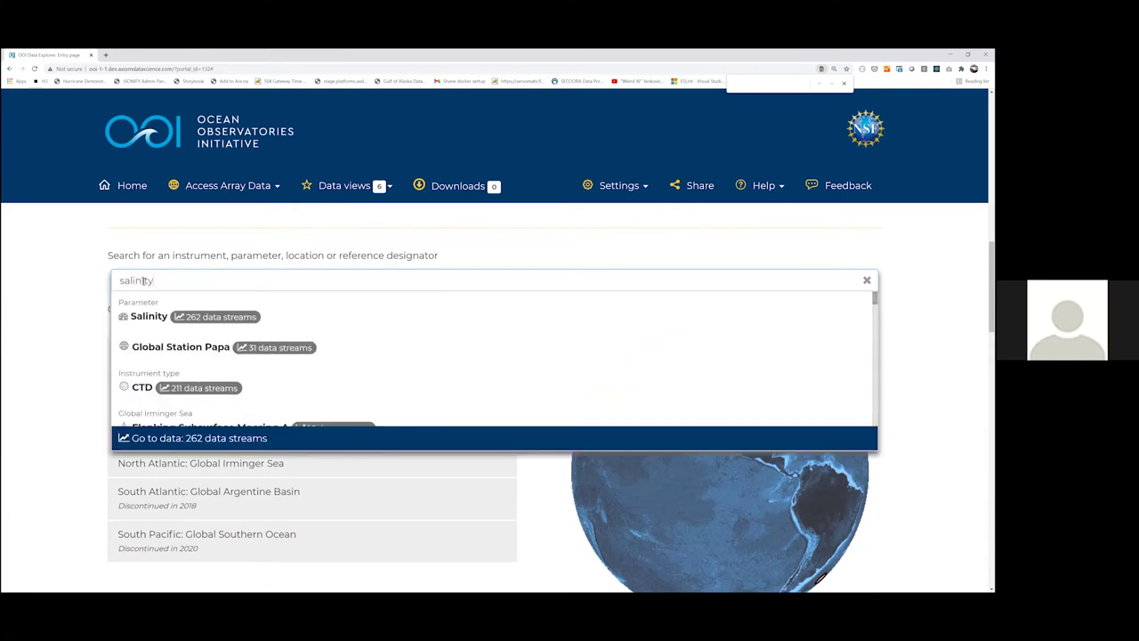
scroll(181, 367, "down", 1)
scroll(181, 367, "down", 1)
scroll(181, 367, "up", 2)
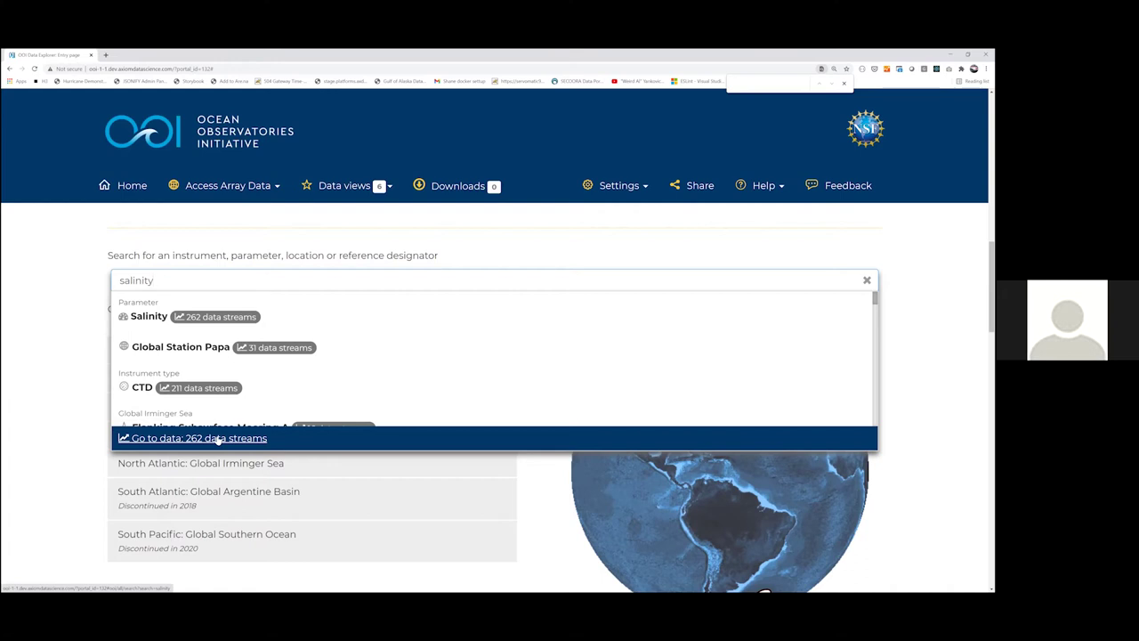
left_click(218, 439)
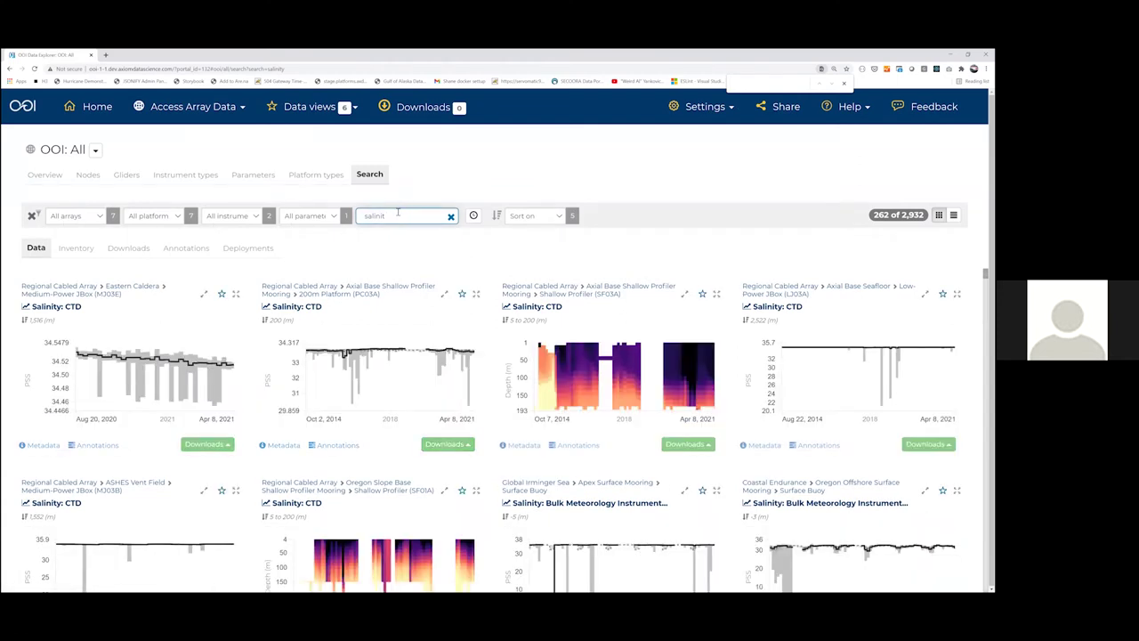
- Clear the "salinity" term from the search filter of the OOI: All data page
key("BackSpace")
key("BackSpace")
key("BackSpace")
key("BackSpace")
key("BackSpace")
key("BackSpace")
key("BackSpace")
key("BackSpace")
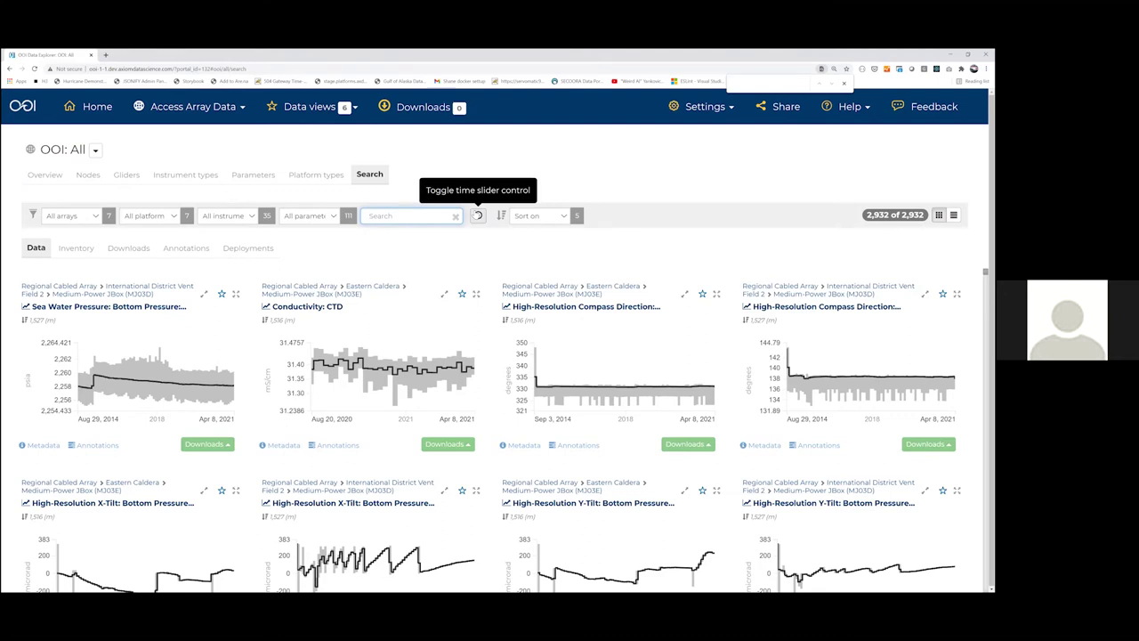
- Turn on the time filter and limit the datasets to the past 24 hours
left_click(478, 216)
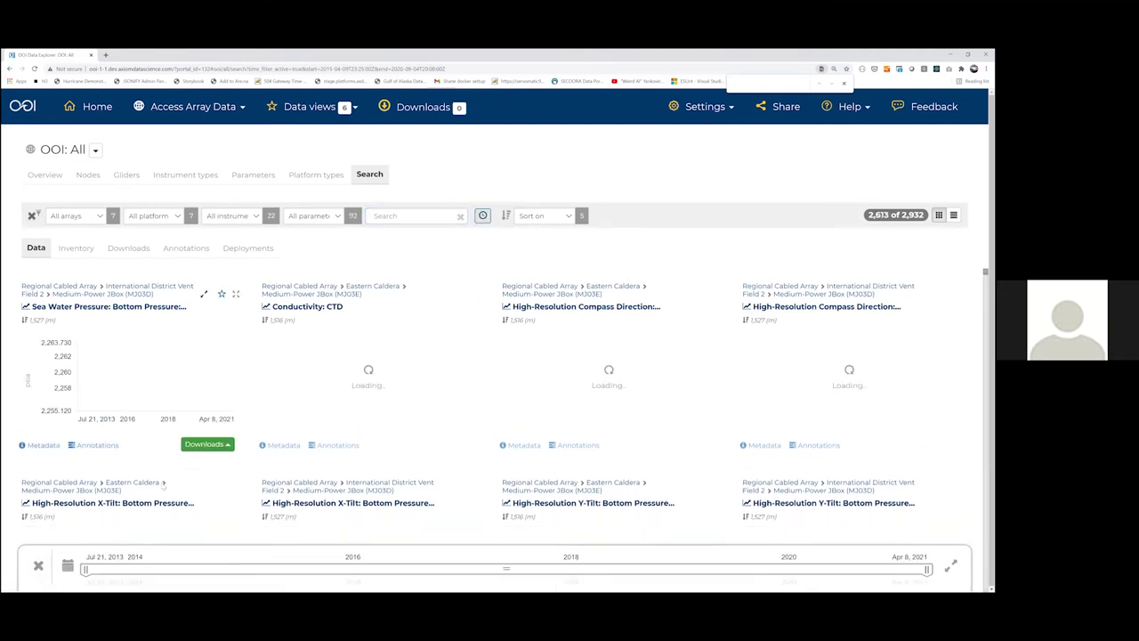
left_click(67, 566)
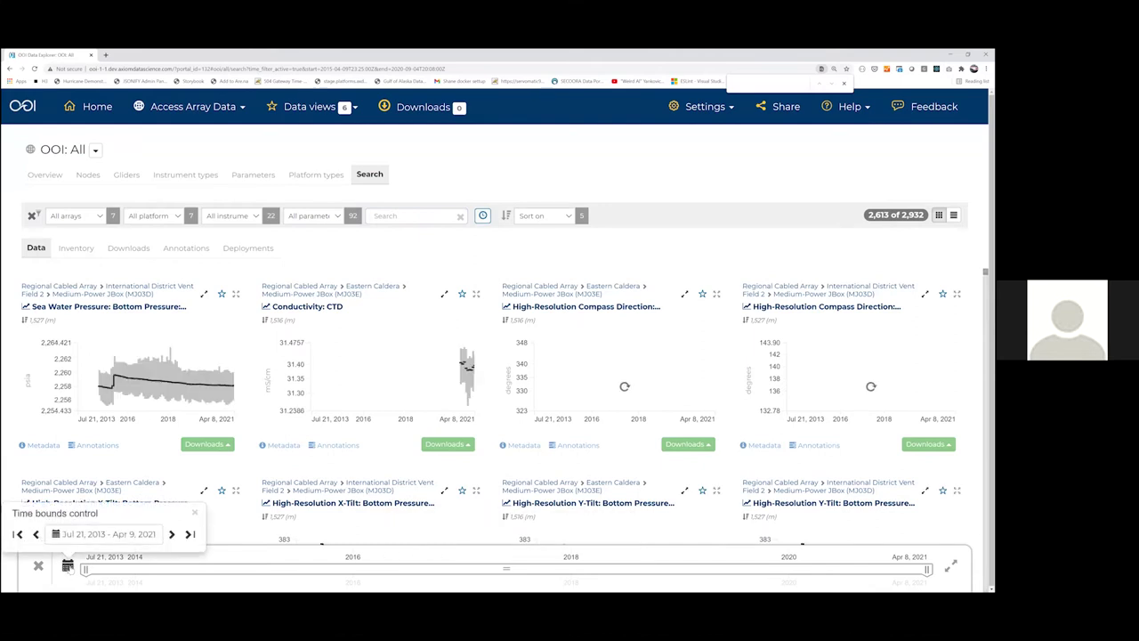
left_click(105, 534)
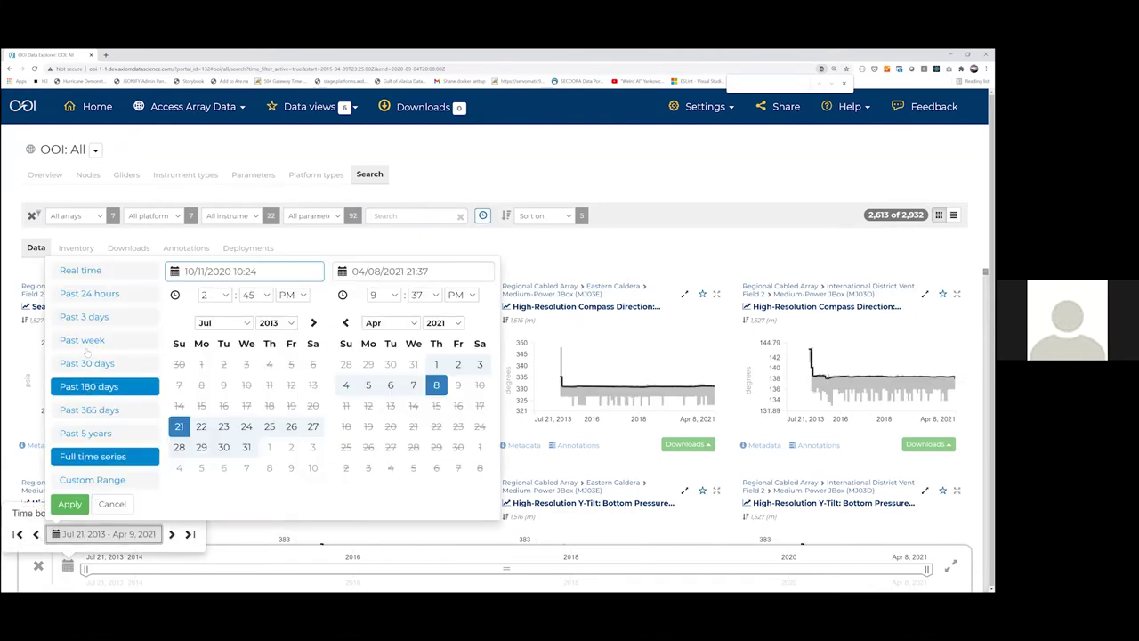
left_click(89, 293)
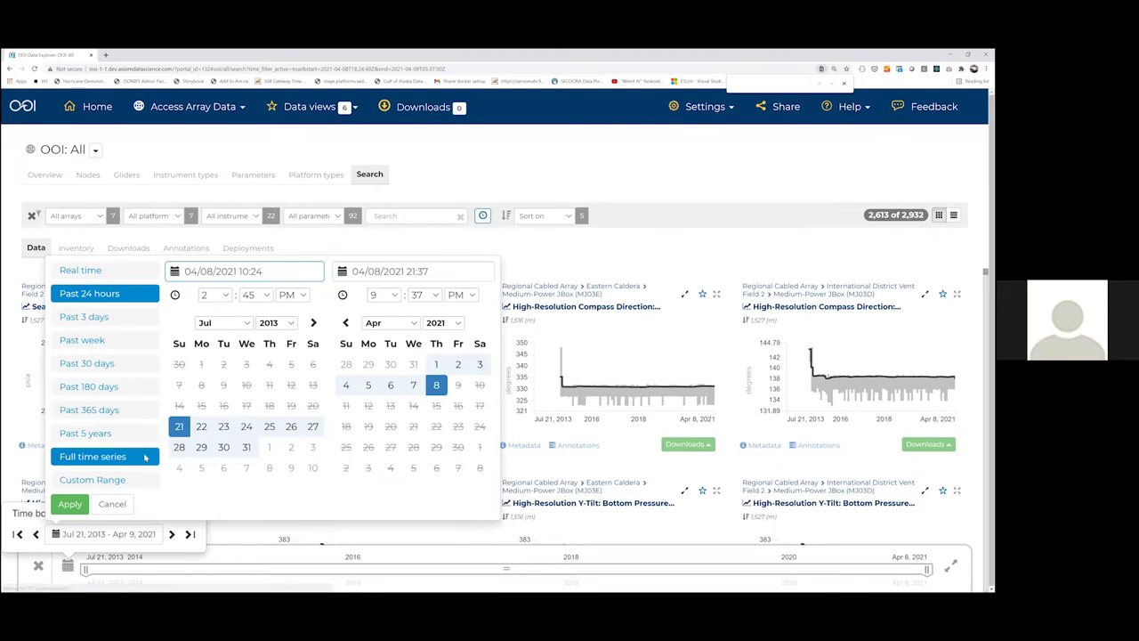
left_click(70, 504)
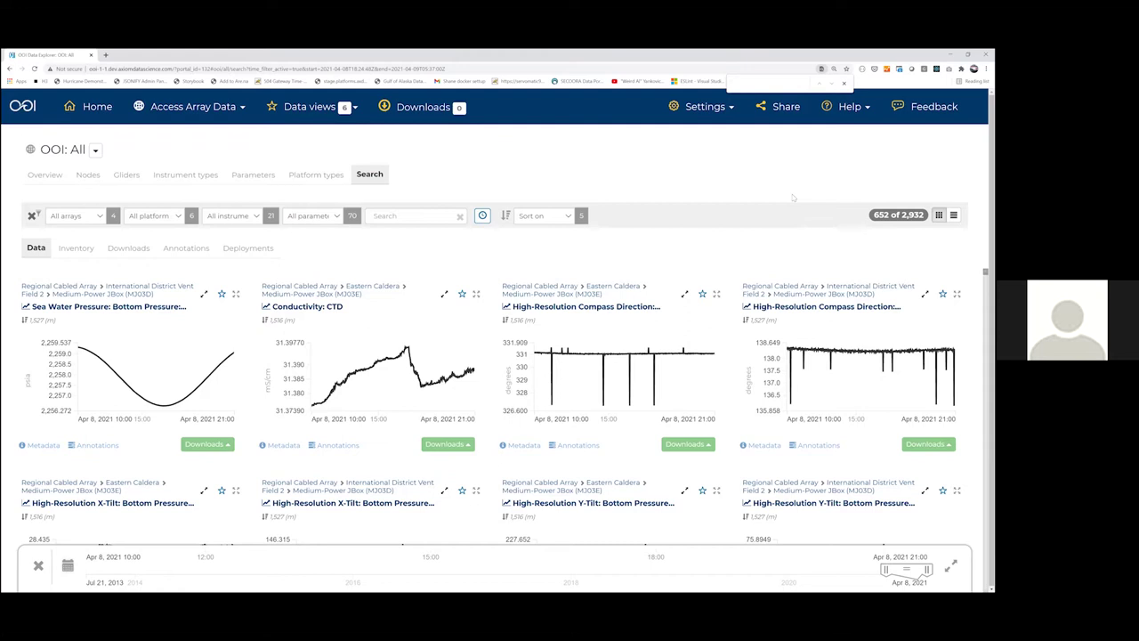
- Filter the datasets to the Chlorophyll a parameter and the Coastal Pioneer array
left_click(310, 216)
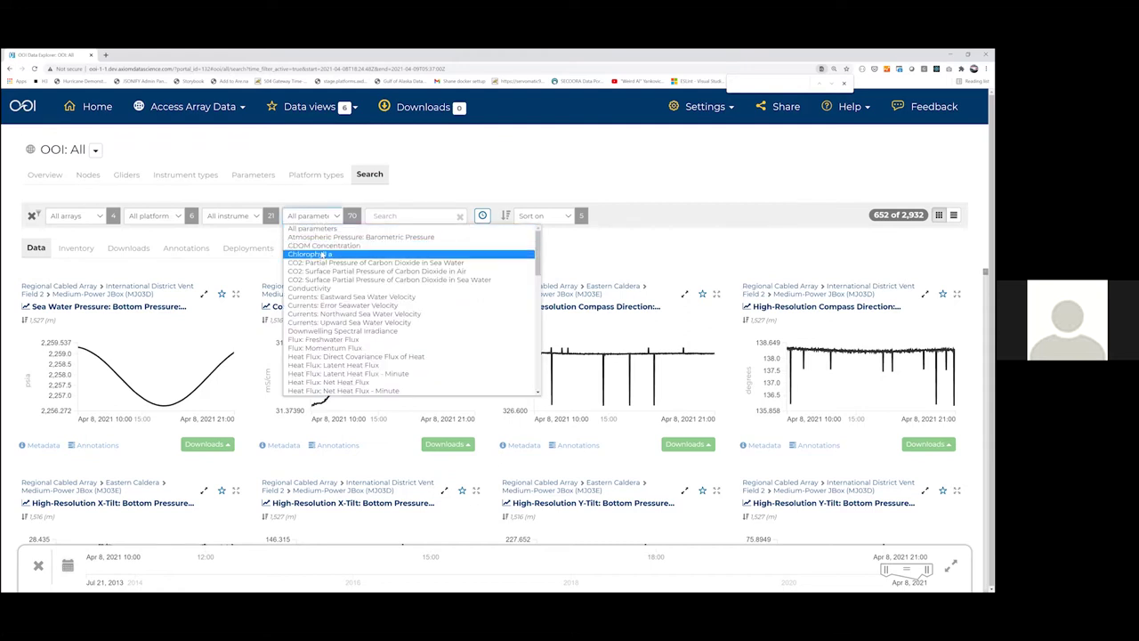
left_click(322, 255)
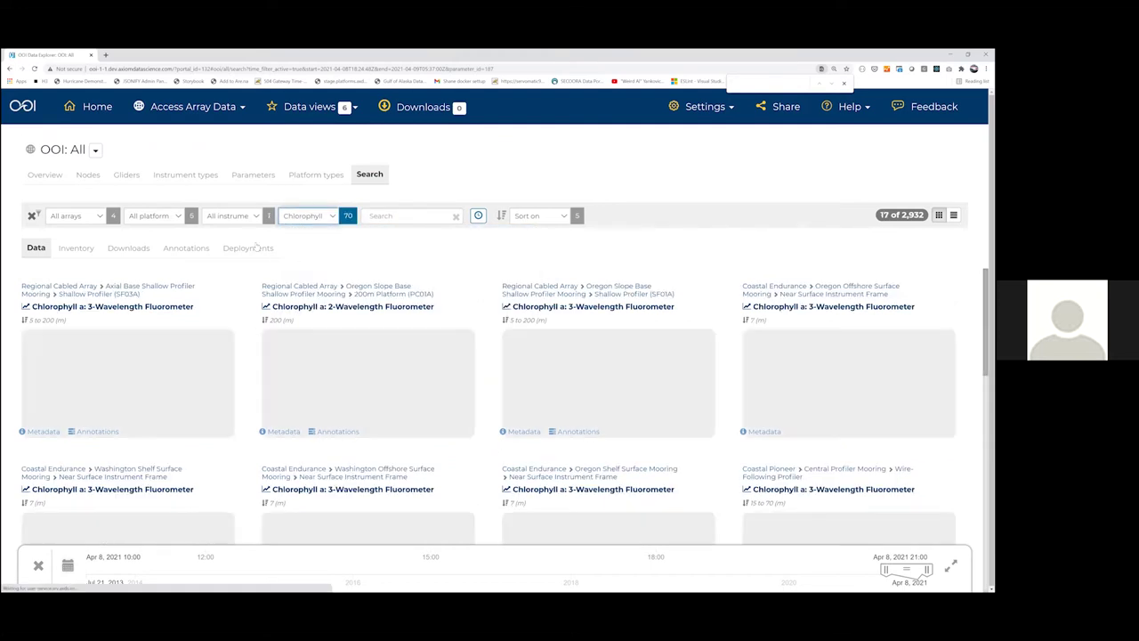
left_click(76, 215)
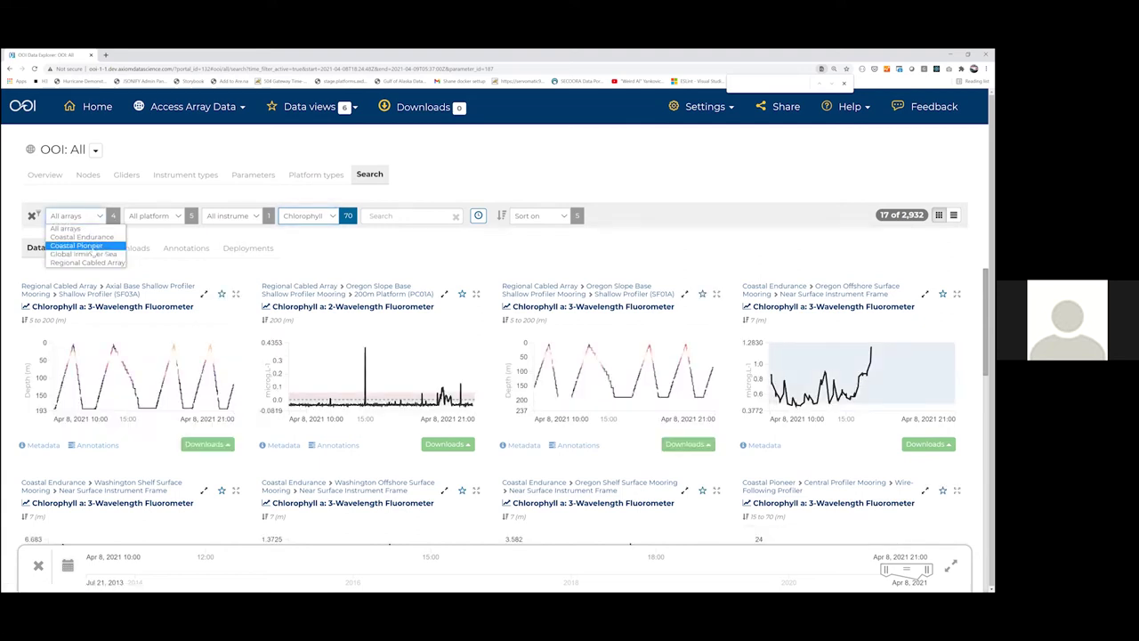
left_click(92, 247)
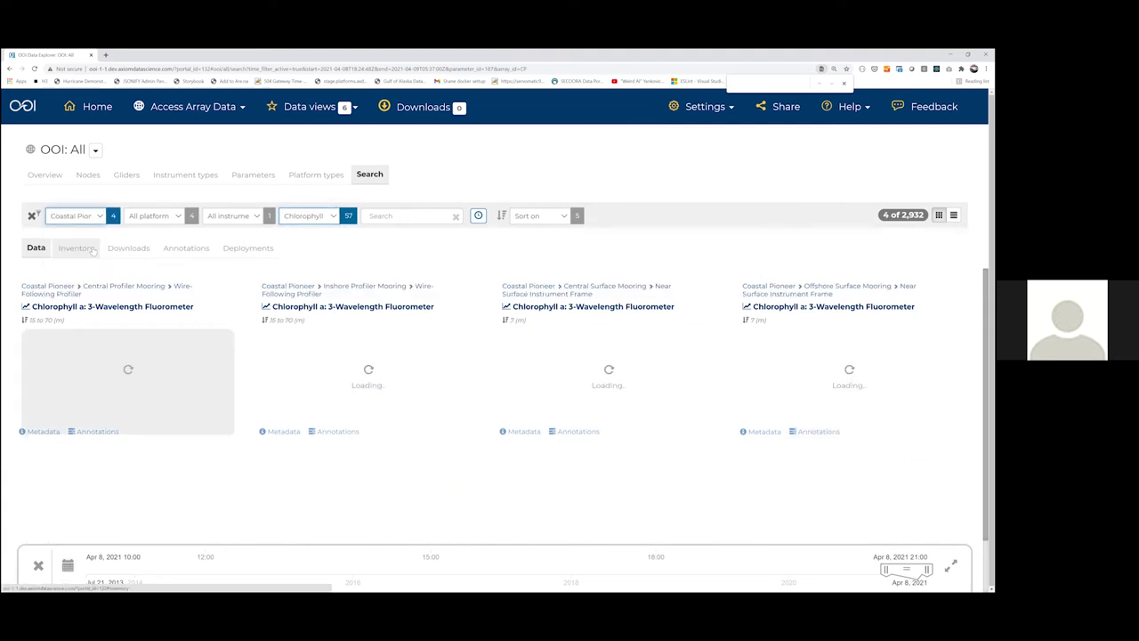
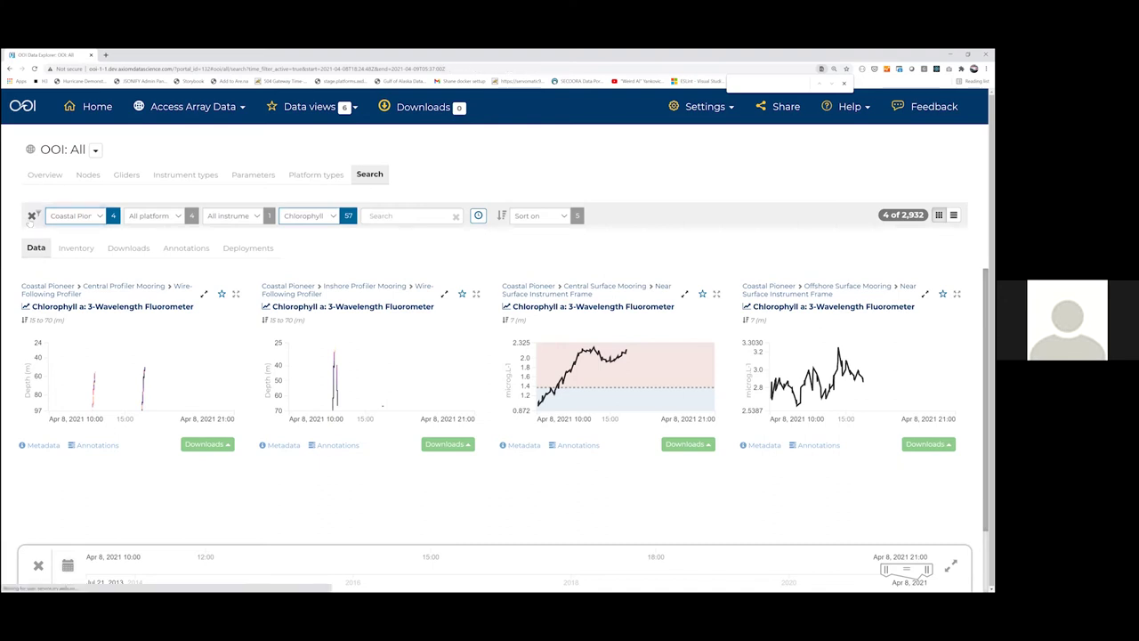
- Clear the array, parameter and time filters from the search and check the list of available data views
left_click(31, 216)
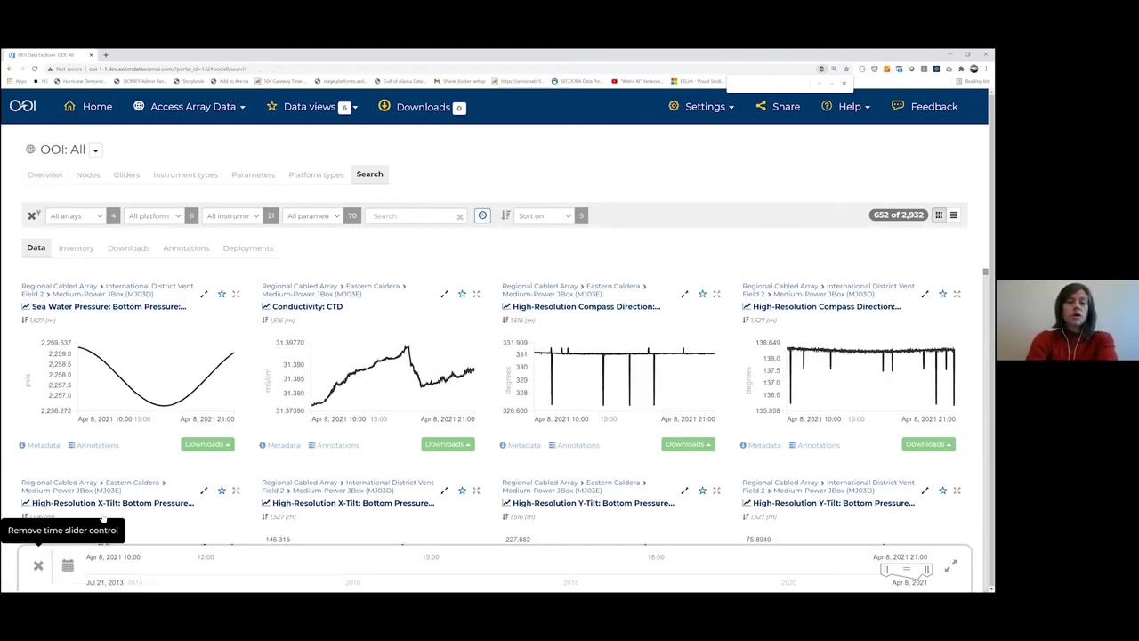
left_click(39, 565)
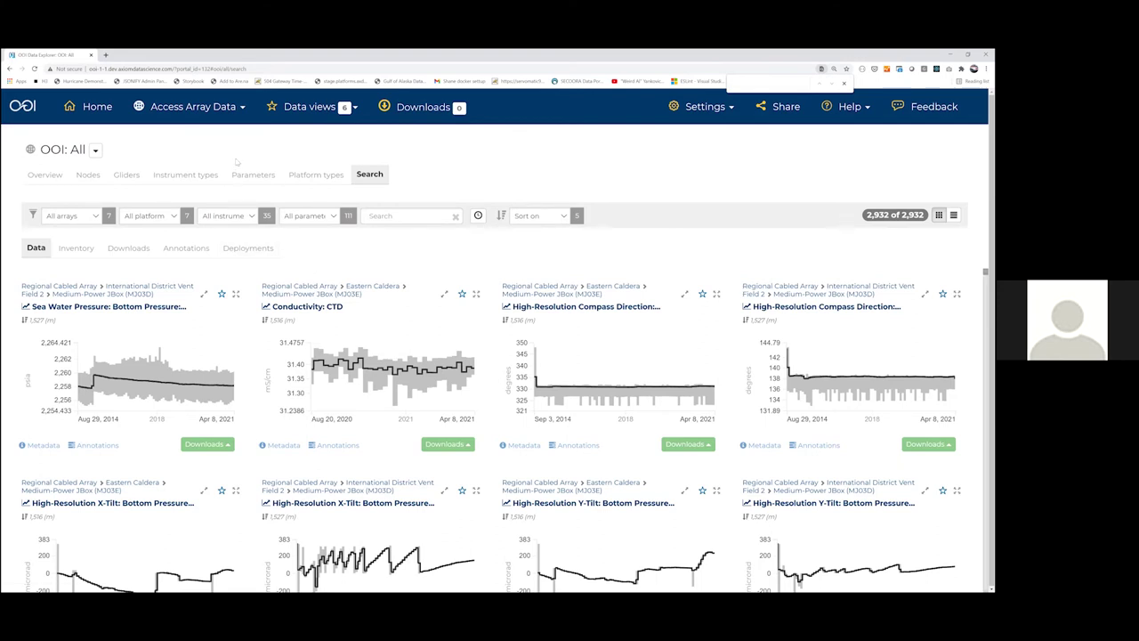
left_click(302, 108)
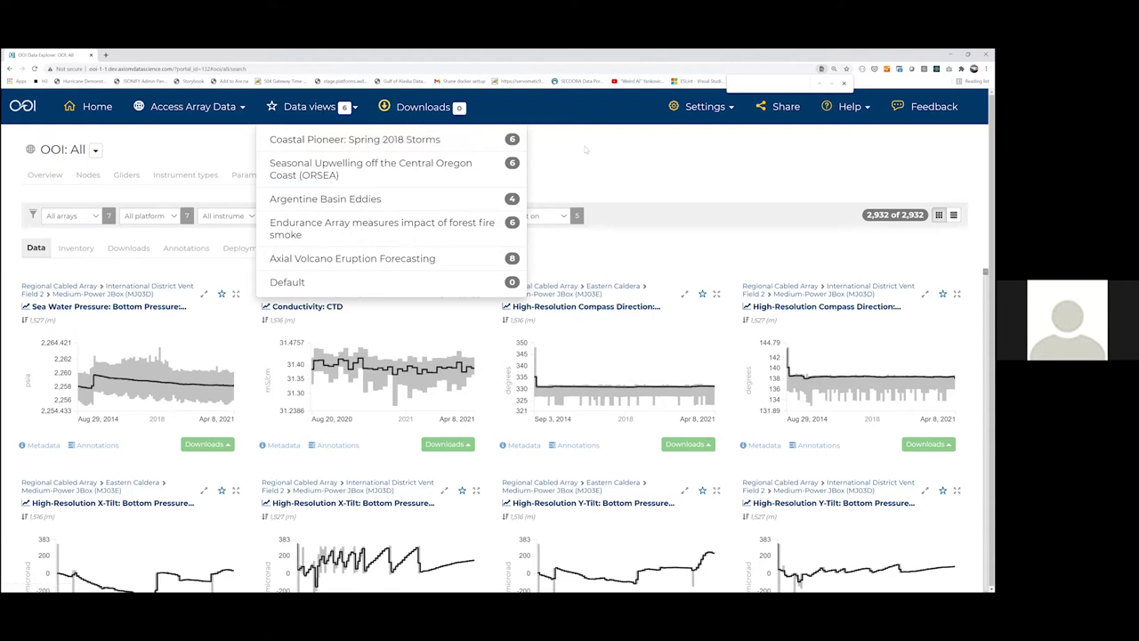
left_click(554, 227)
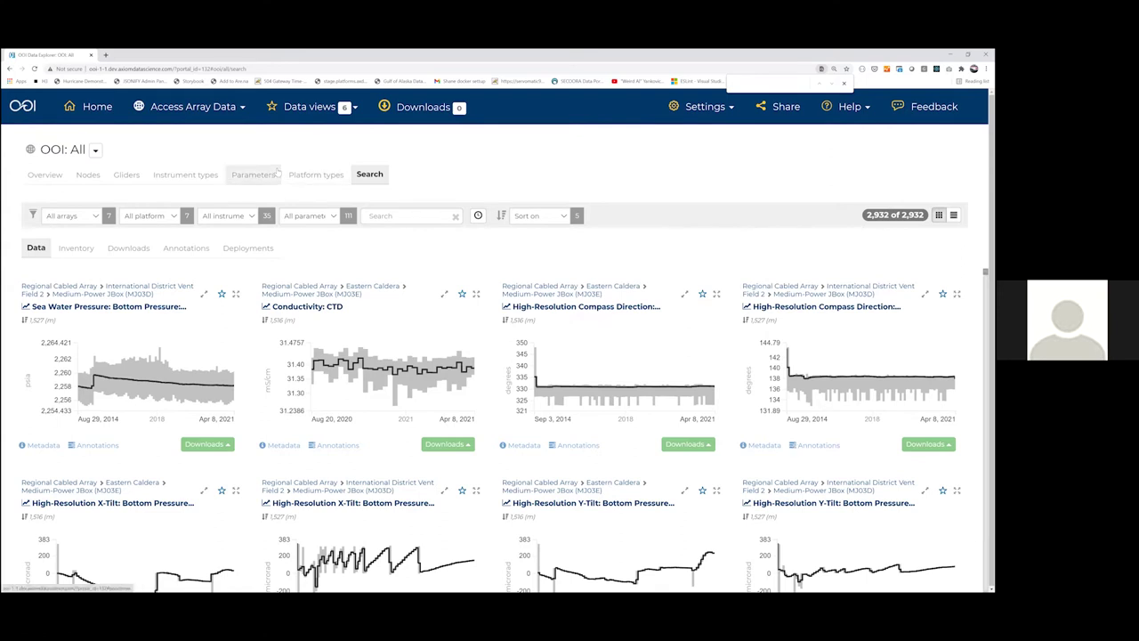
- Search for "optaa" from the home page, open the Optical Absorption Coefficient parameter and clear its leftover search filter
left_click(92, 111)
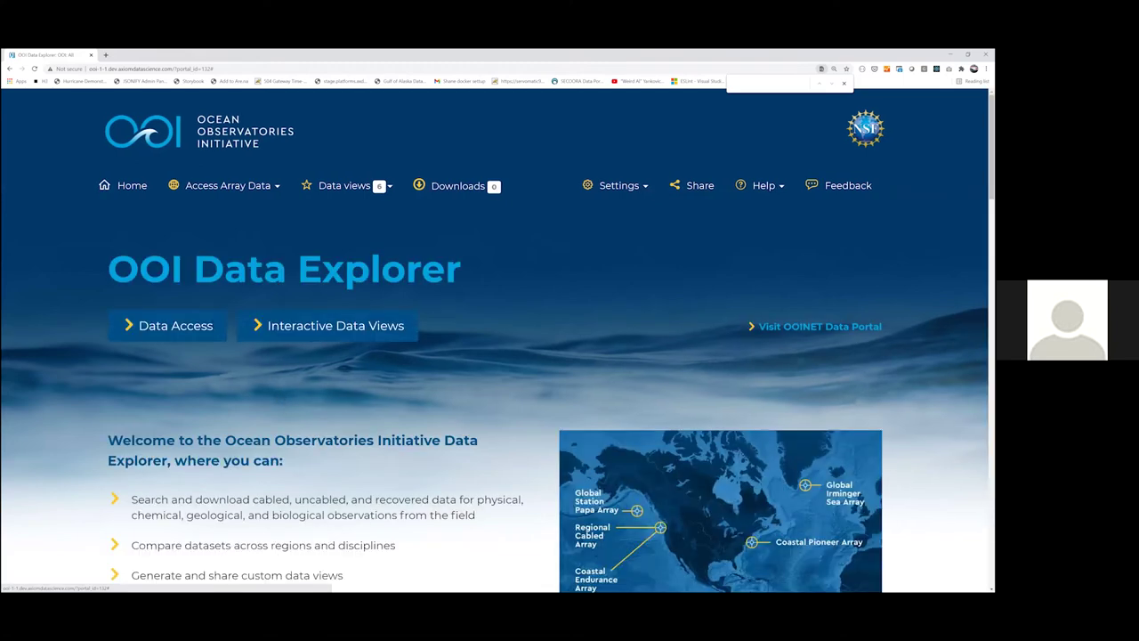
scroll(210, 320, "down", 1)
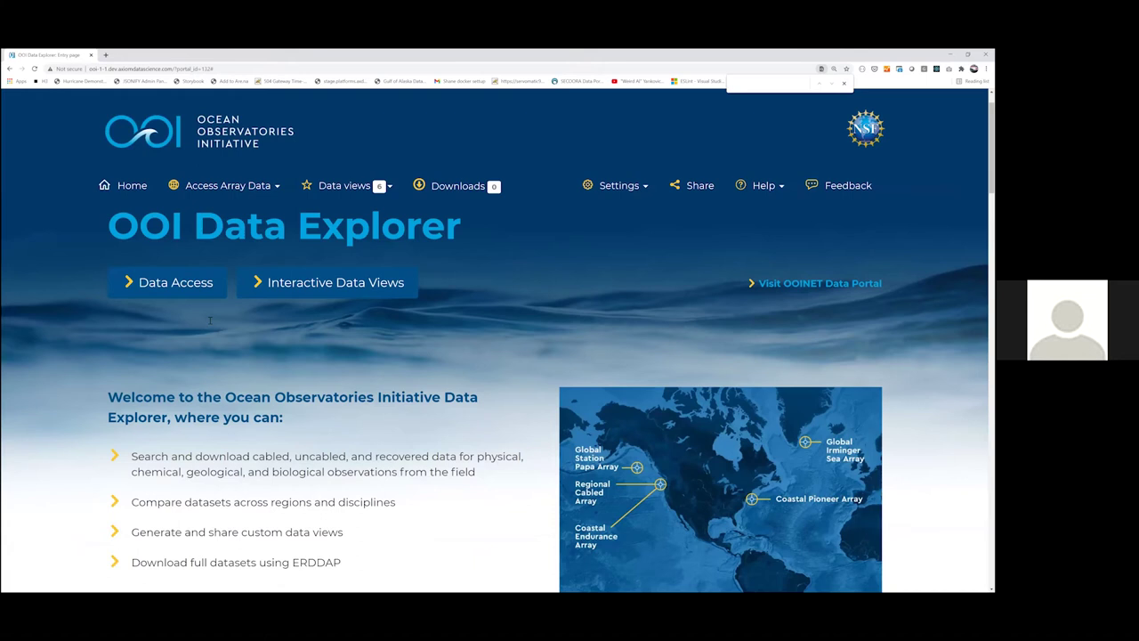
scroll(210, 320, "down", 3)
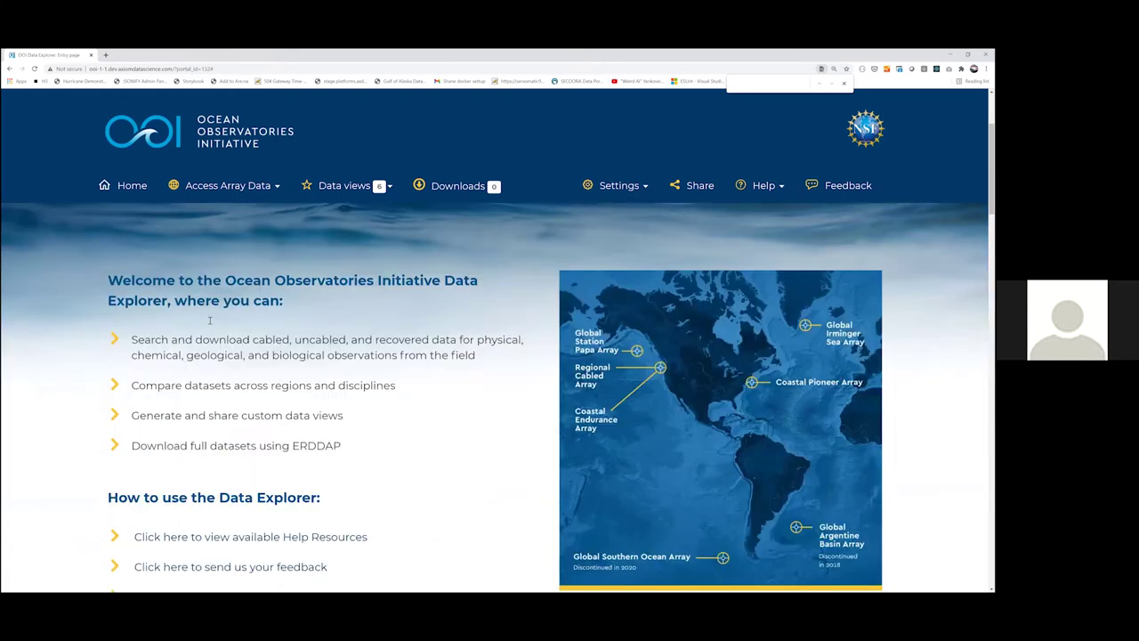
scroll(210, 321, "down", 10)
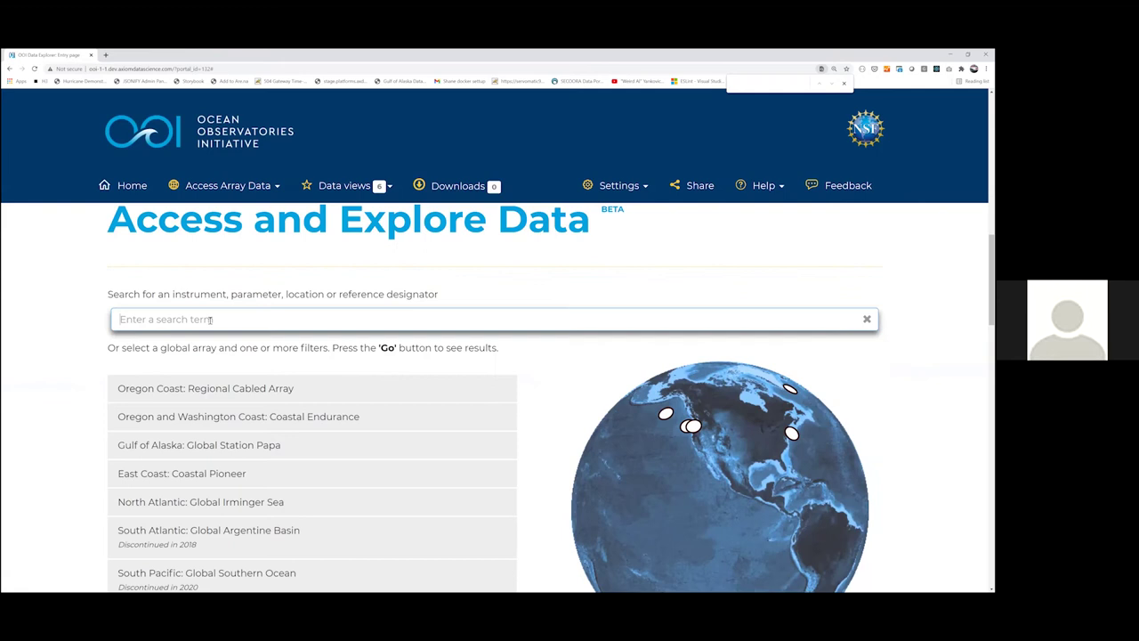
left_click(210, 318)
type("optaa")
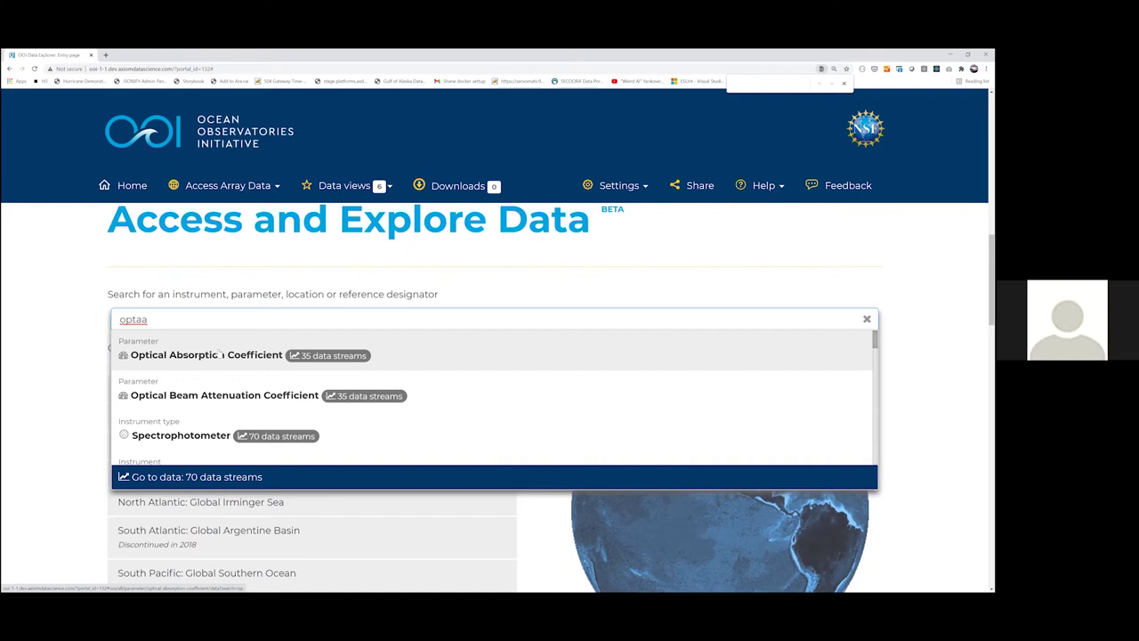
left_click(220, 353)
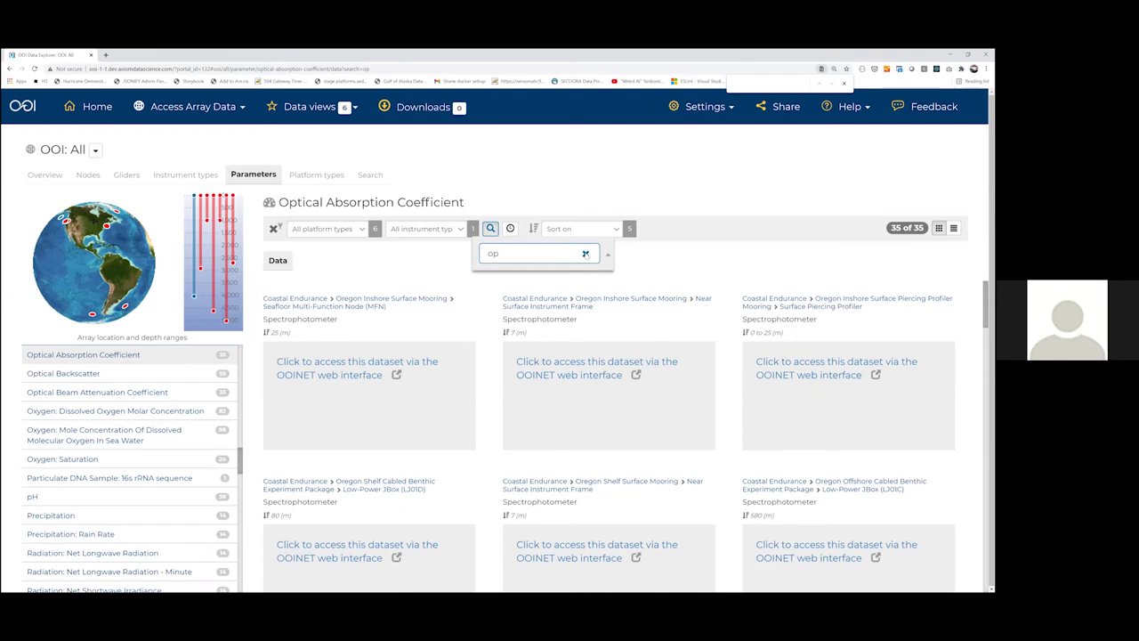
left_click(585, 254)
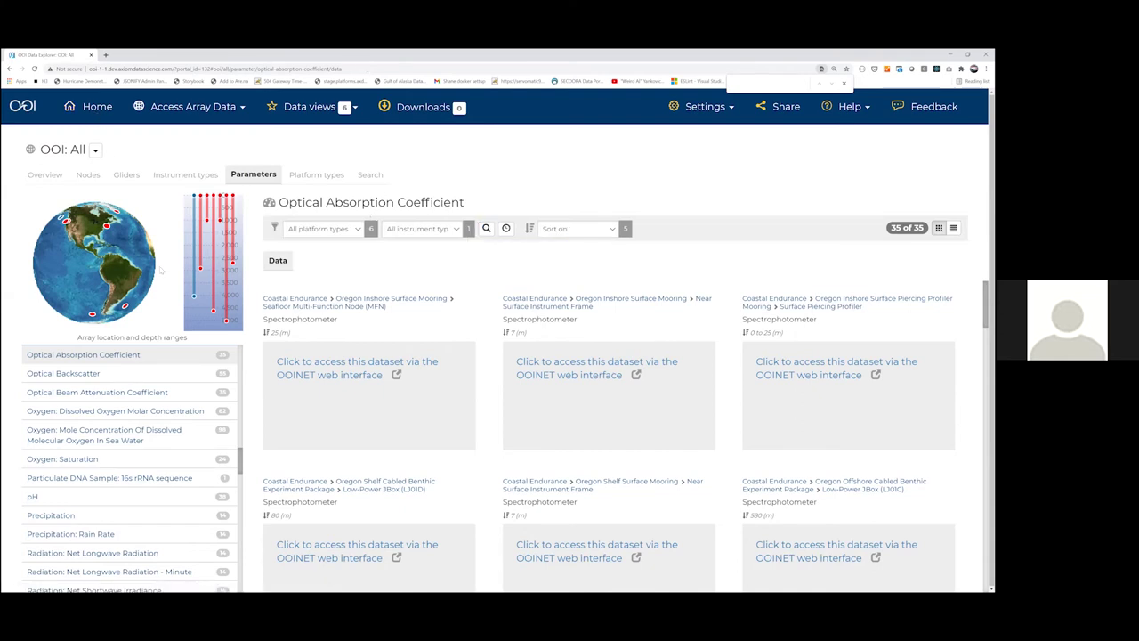
- Return to the home page and go to its Access and Explore Data search
left_click(94, 108)
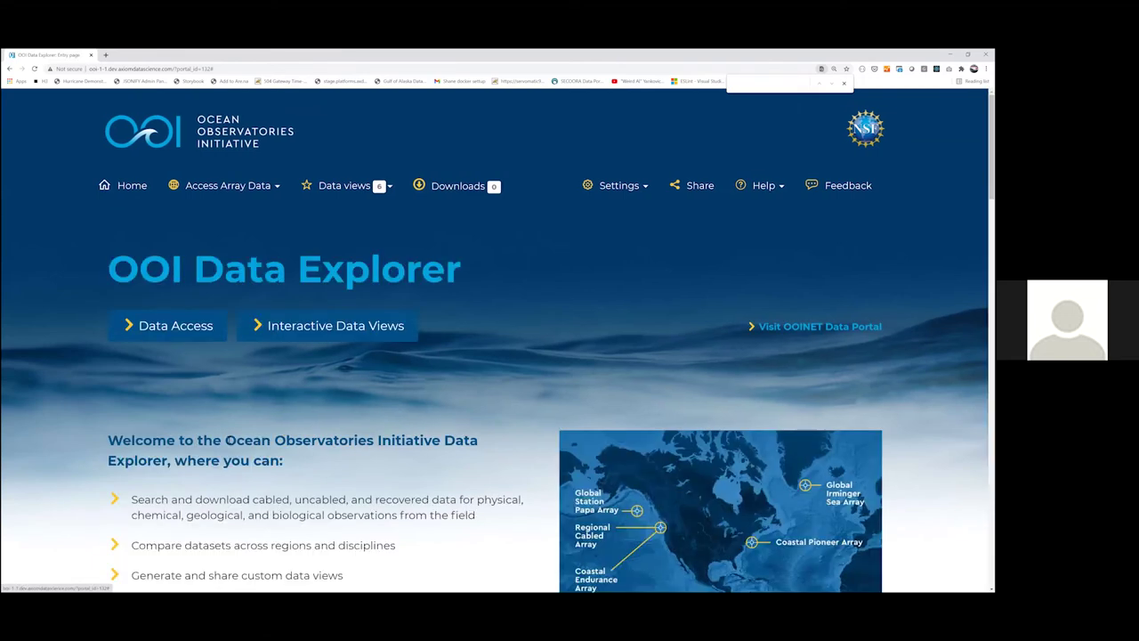
scroll(228, 439, "down", 2)
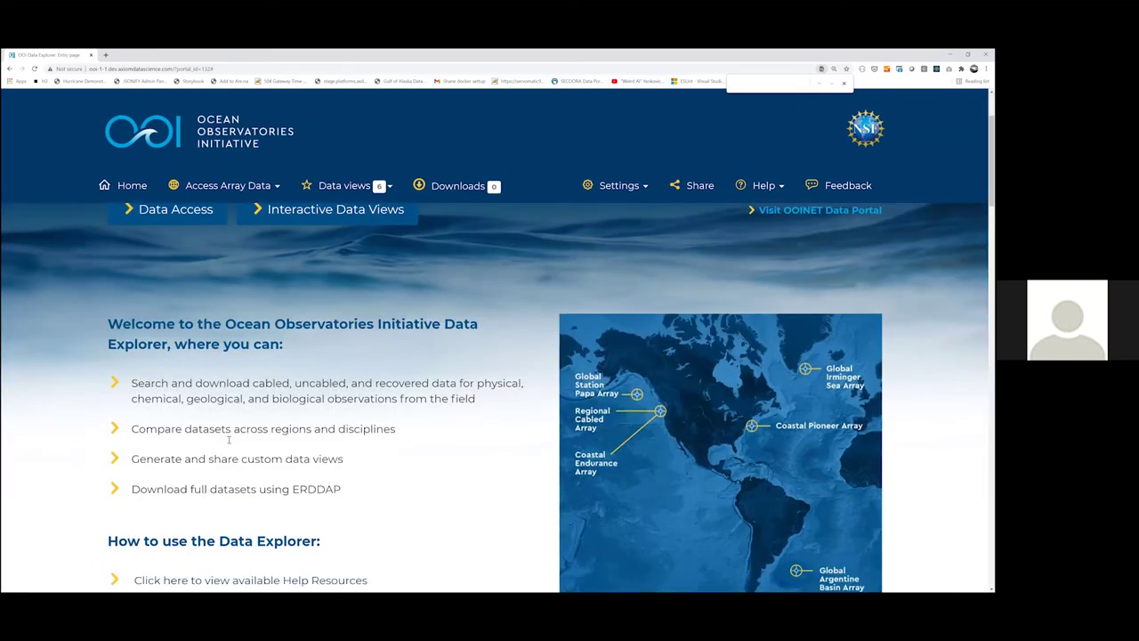
scroll(229, 440, "down", 10)
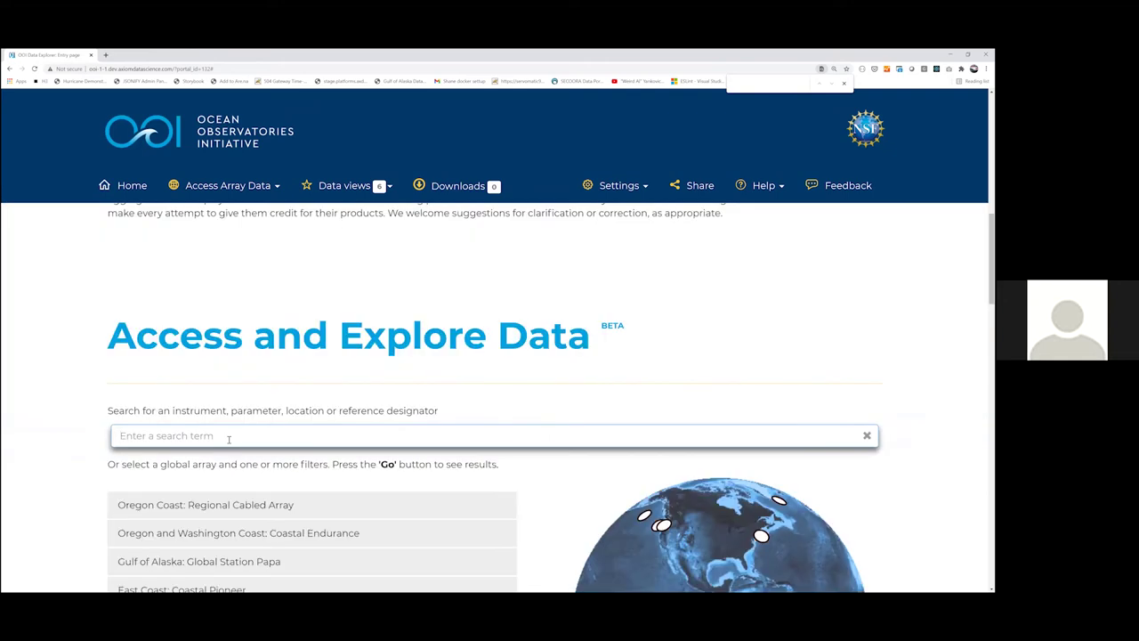
left_click(229, 439)
type("gl")
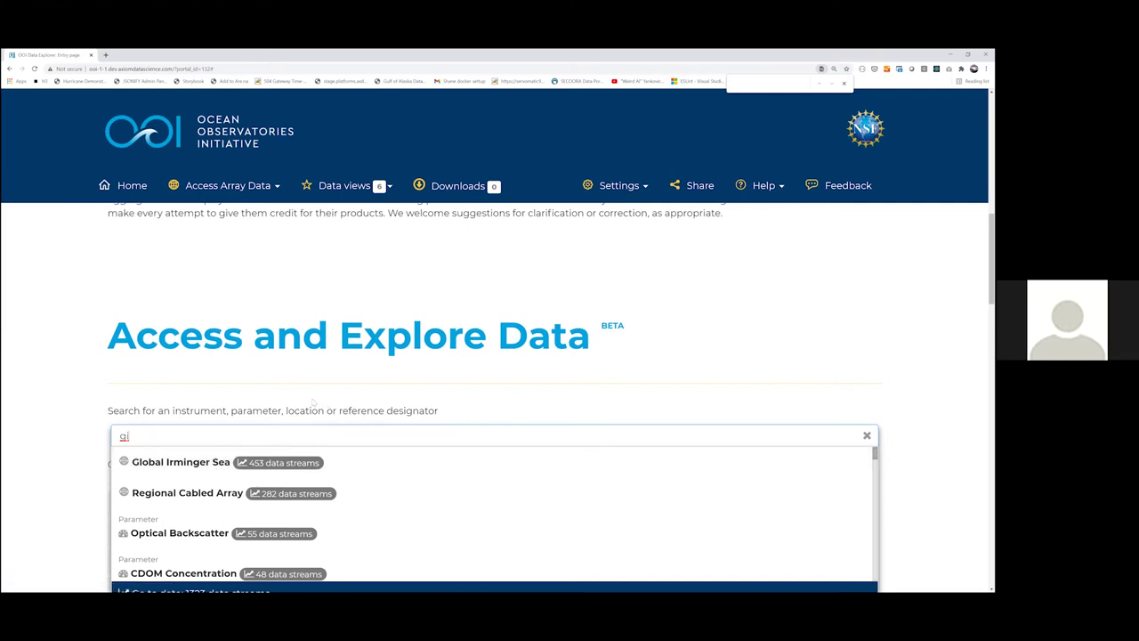
left_click(151, 437)
key("BackSpace")
key("BackSpace")
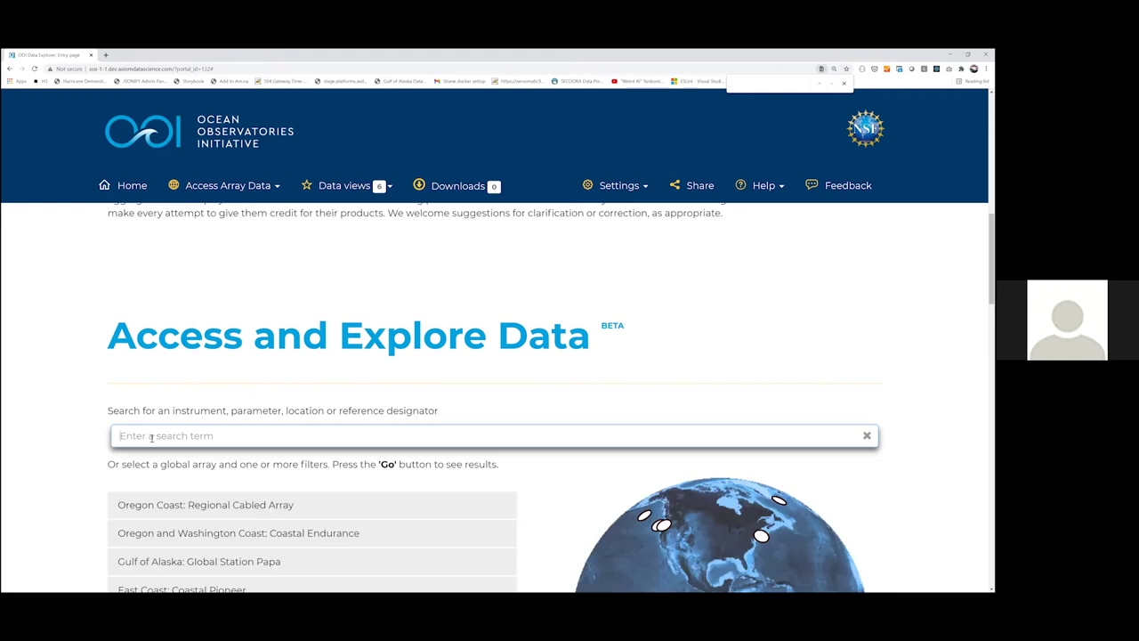
- Search the home page for the instrument using the spellings "spikl", "spkr" and "spikr"
type("spikl")
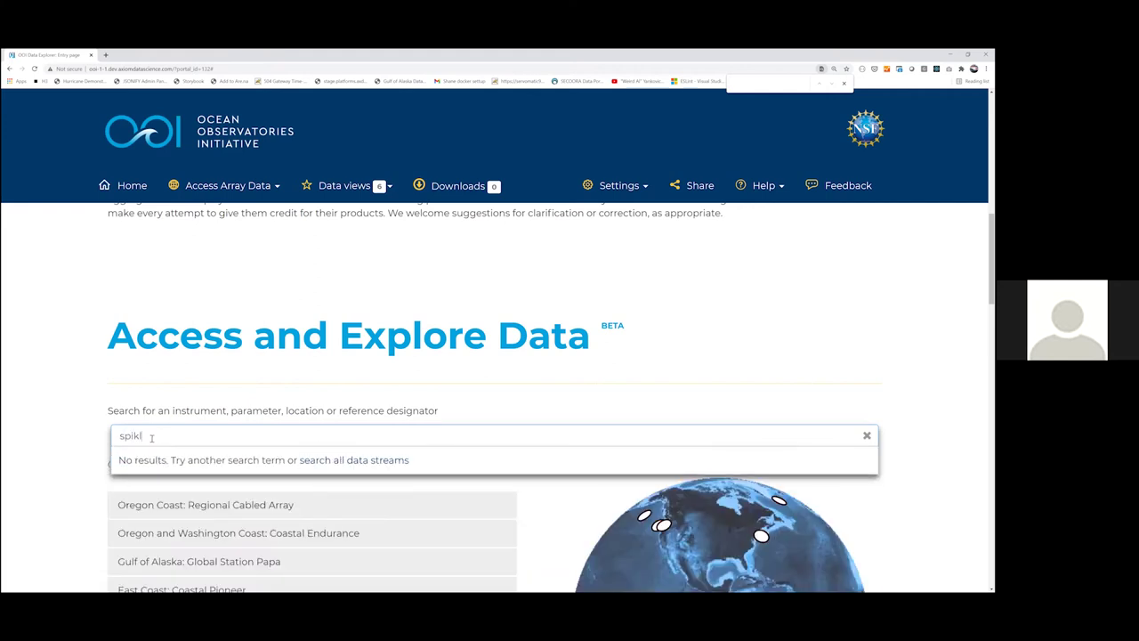
key("BackSpace")
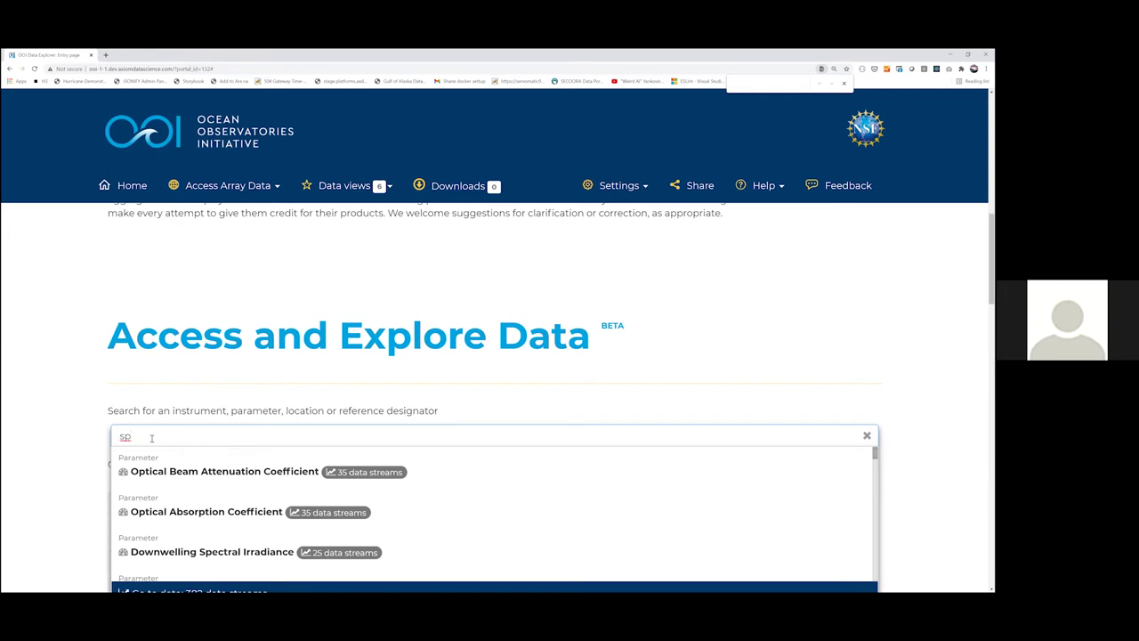
type("kr")
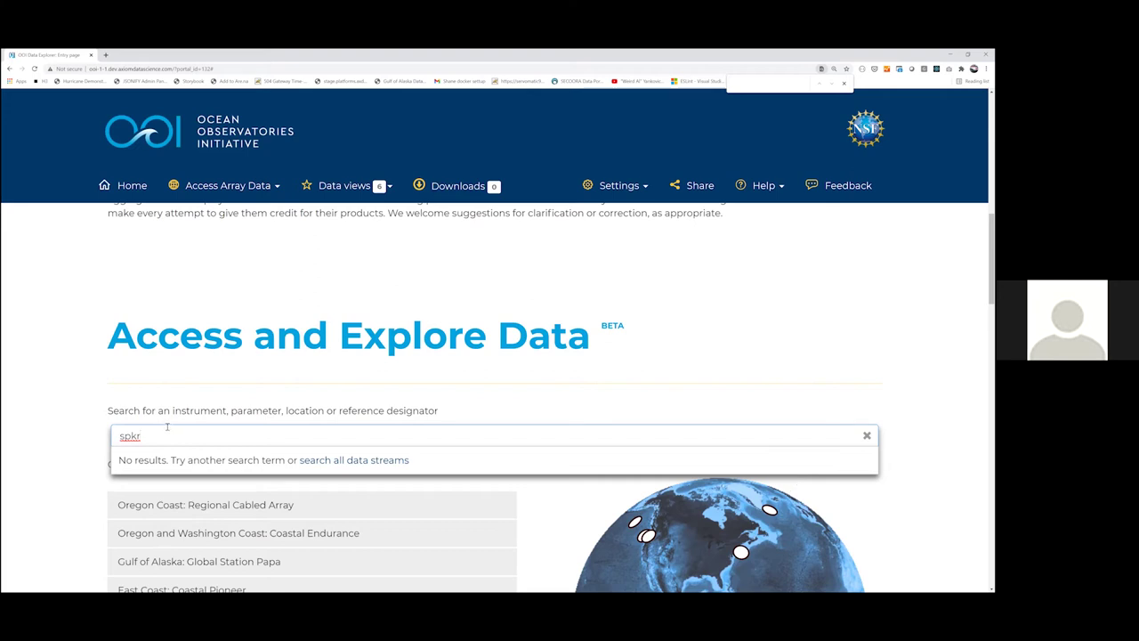
key("BackSpace")
key("BackSpace")
type("ikr")
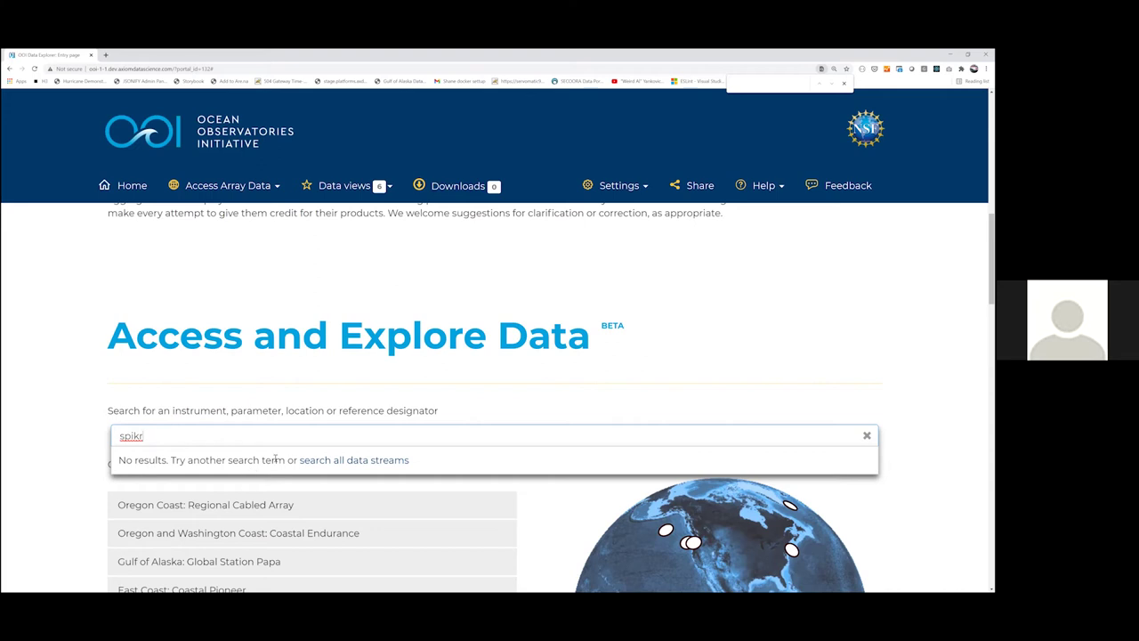
- Open the search of all data streams and look for "spikr" there
left_click(311, 466)
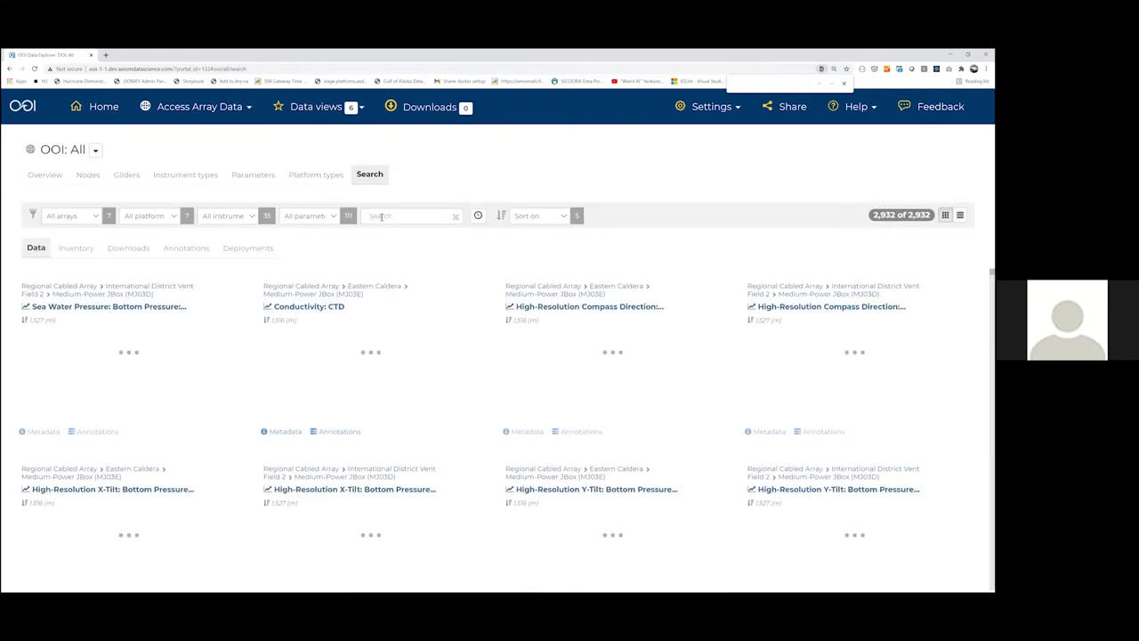
left_click(381, 216)
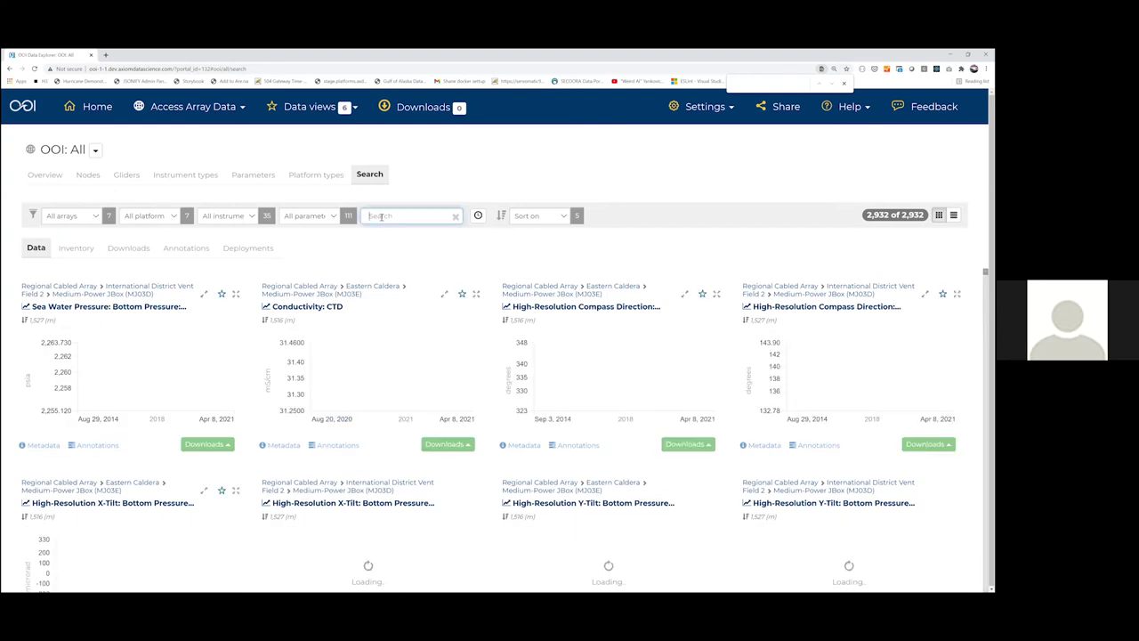
type("spike")
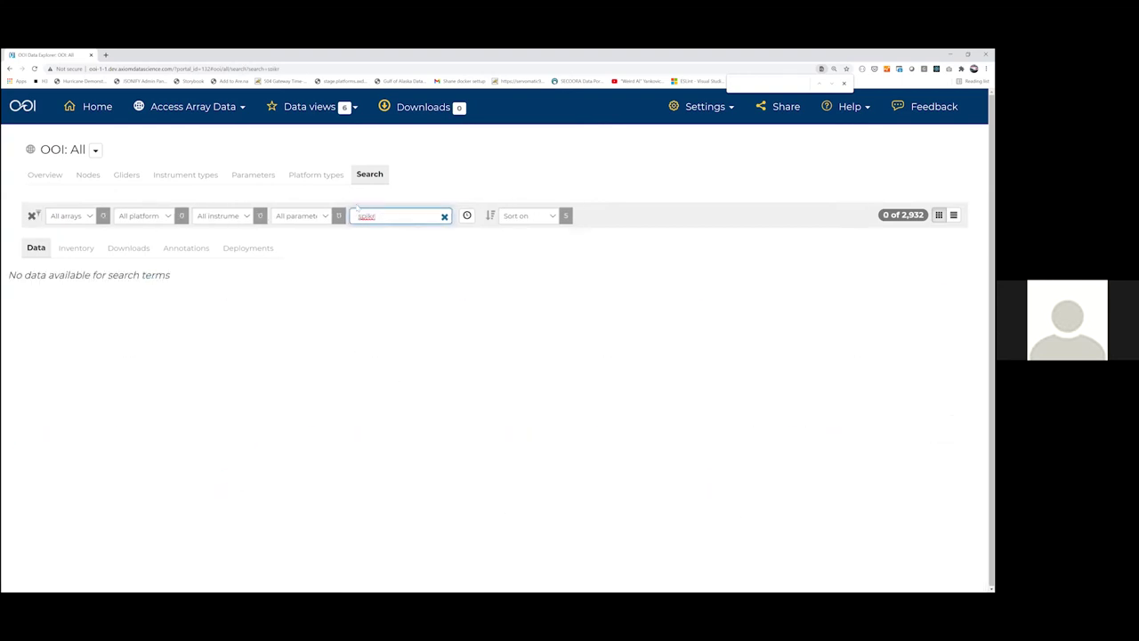
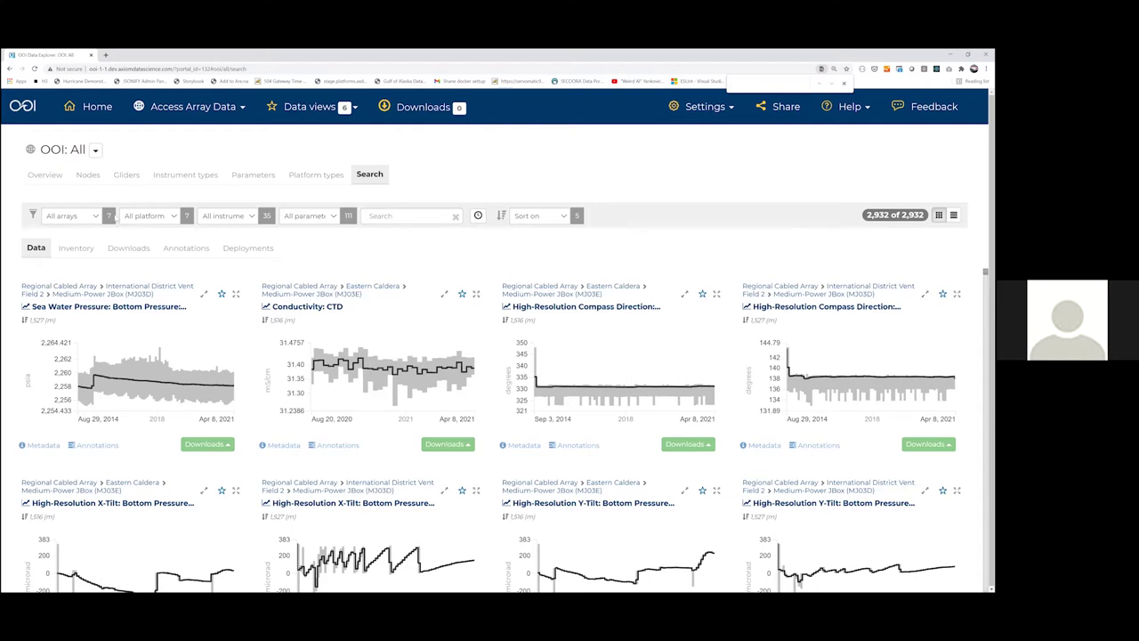
- Filter the data streams to the Profiling Assets platform type, the Coastal Pioneer array and the Salinity parameter
left_click(143, 217)
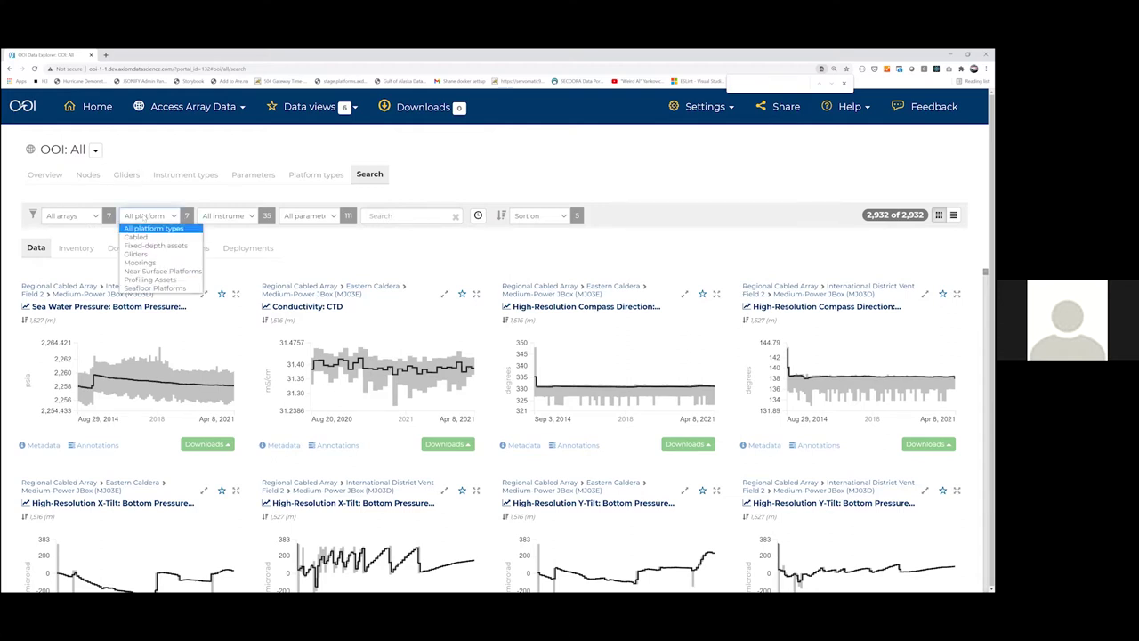
left_click(150, 280)
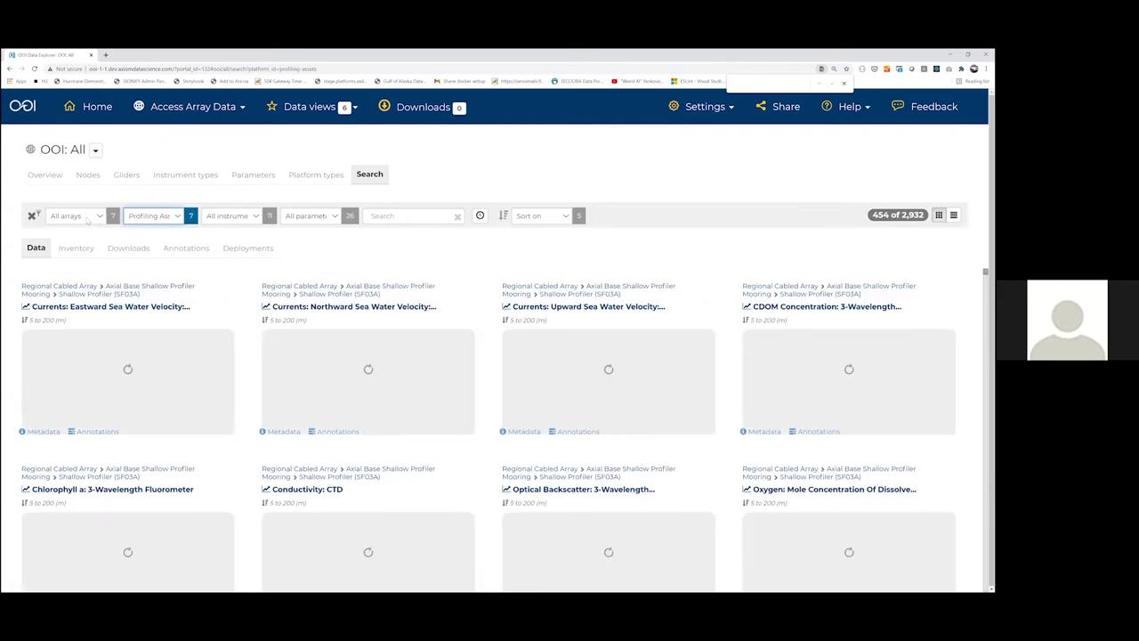
left_click(78, 216)
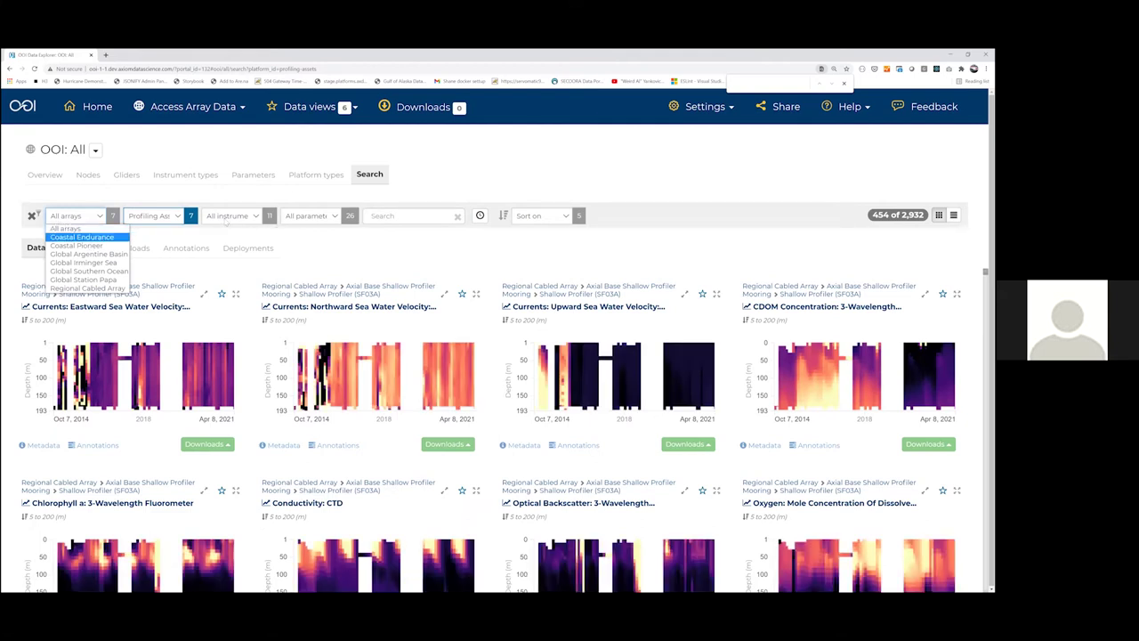
left_click(89, 246)
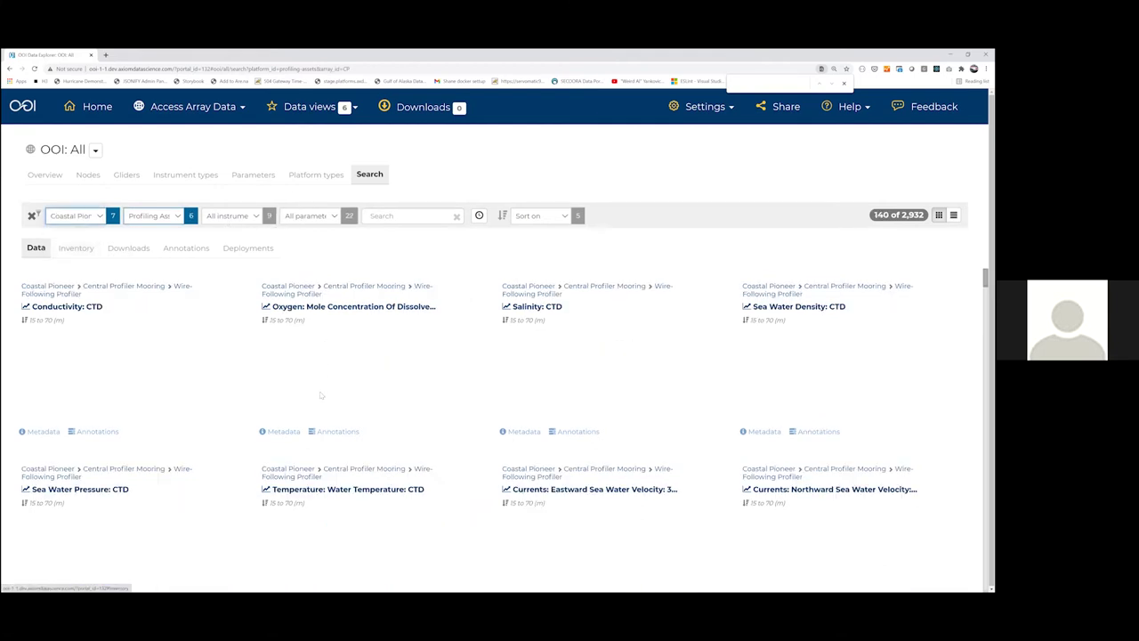
left_click(307, 215)
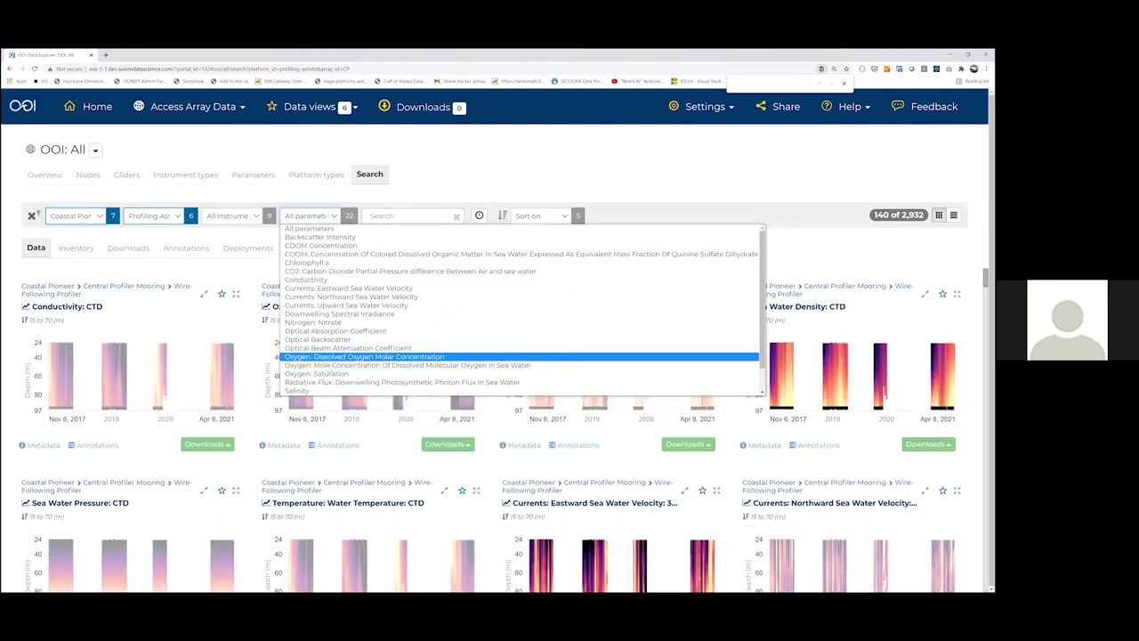
left_click(292, 365)
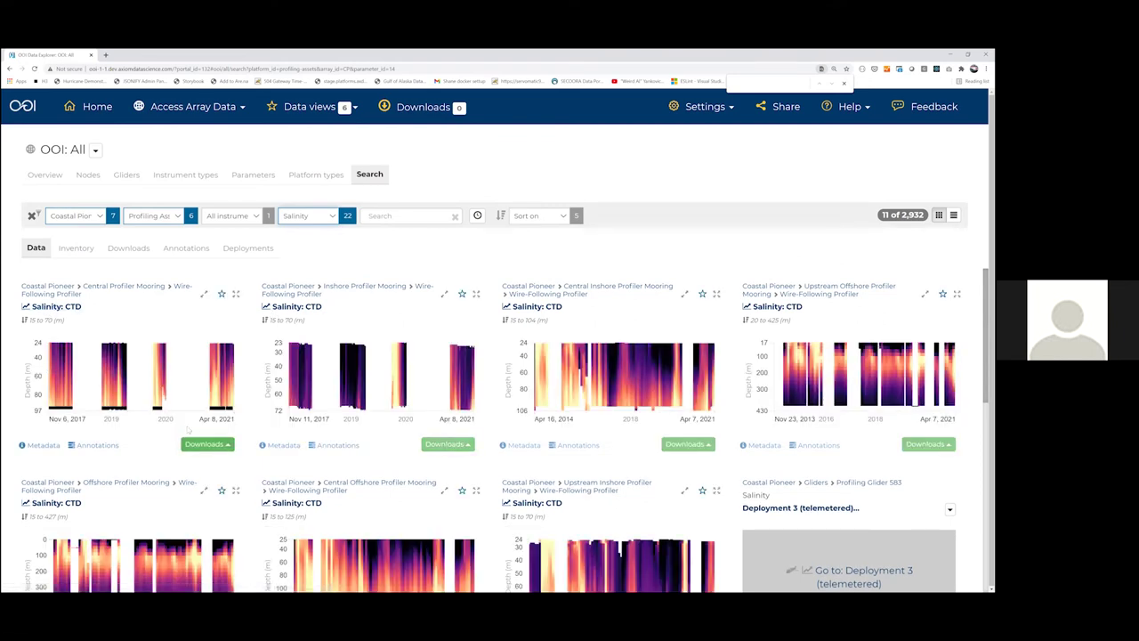
- Open the Central Profiler Mooring's Salinity: CTD dataset and inspect a late 2018 reading in its curtain plot
left_click(50, 306)
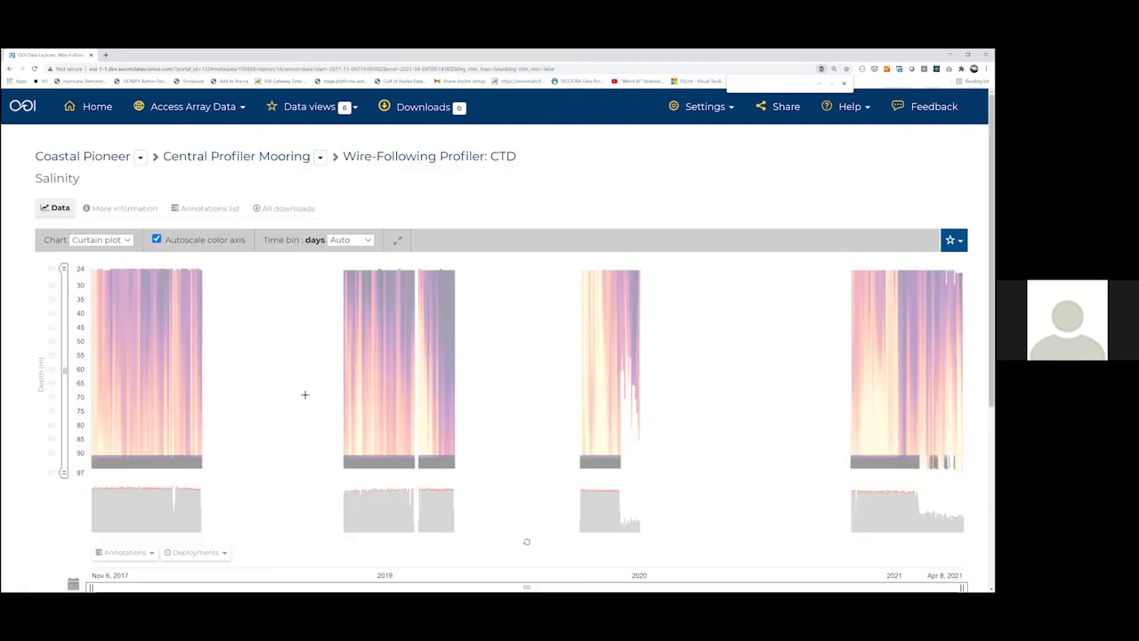
mouse_move(305, 389)
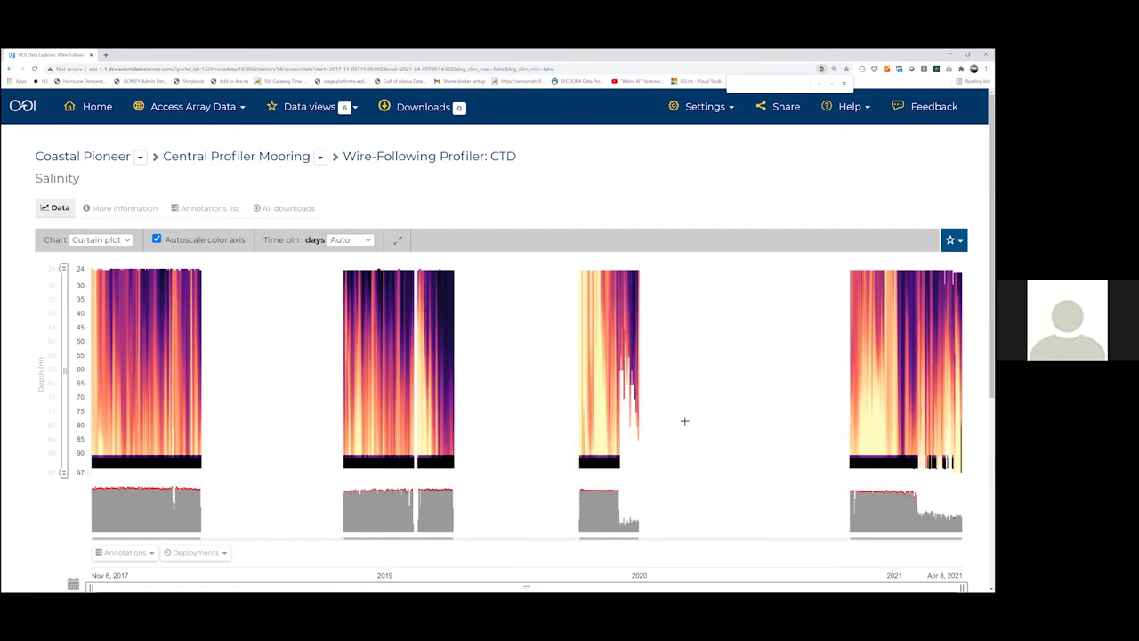
mouse_move(364, 299)
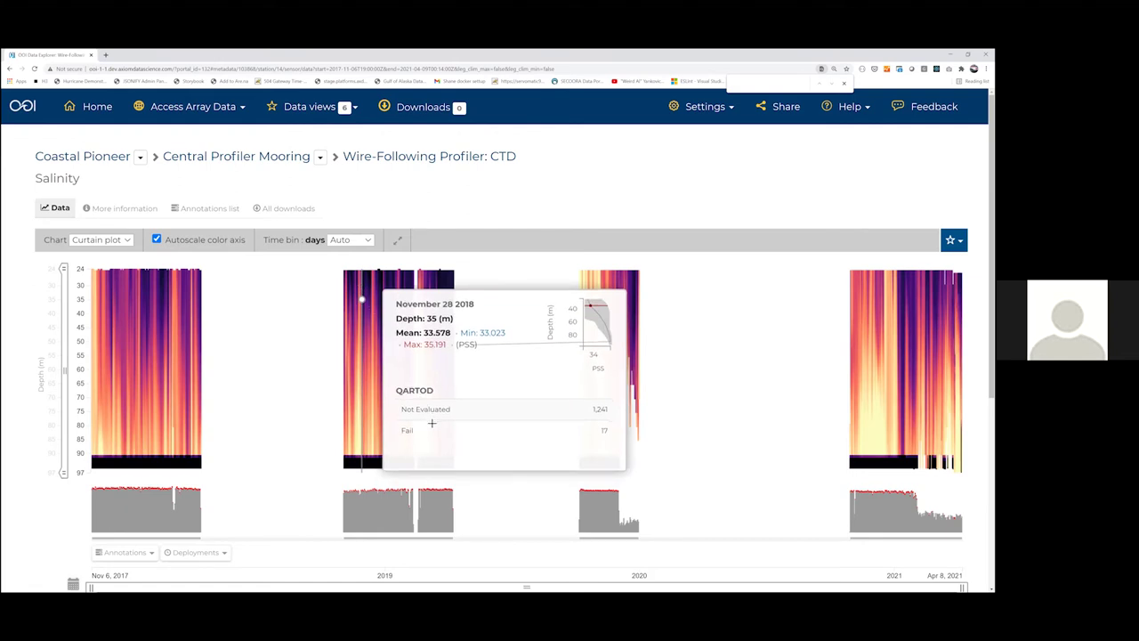
- Zoom the salinity curtain plot to about Dec 21, 2018 to Jan 2, 2019 at 39 to 67 m depth, and reset it to the full extent
left_click_drag(424, 421, 423, 421)
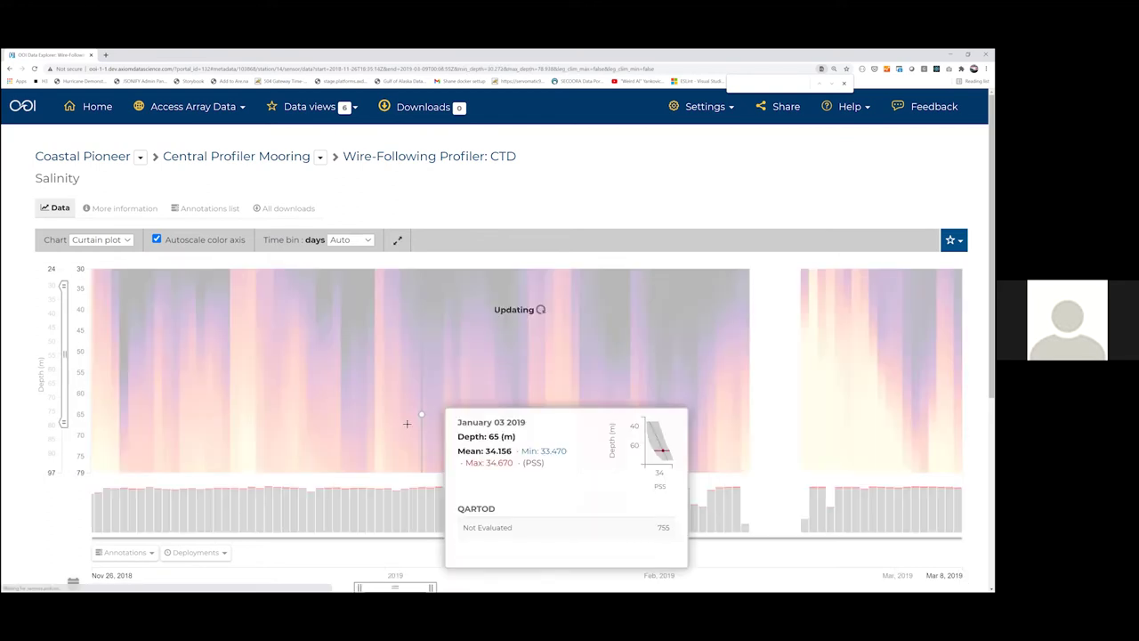
left_click_drag(302, 308, 396, 406)
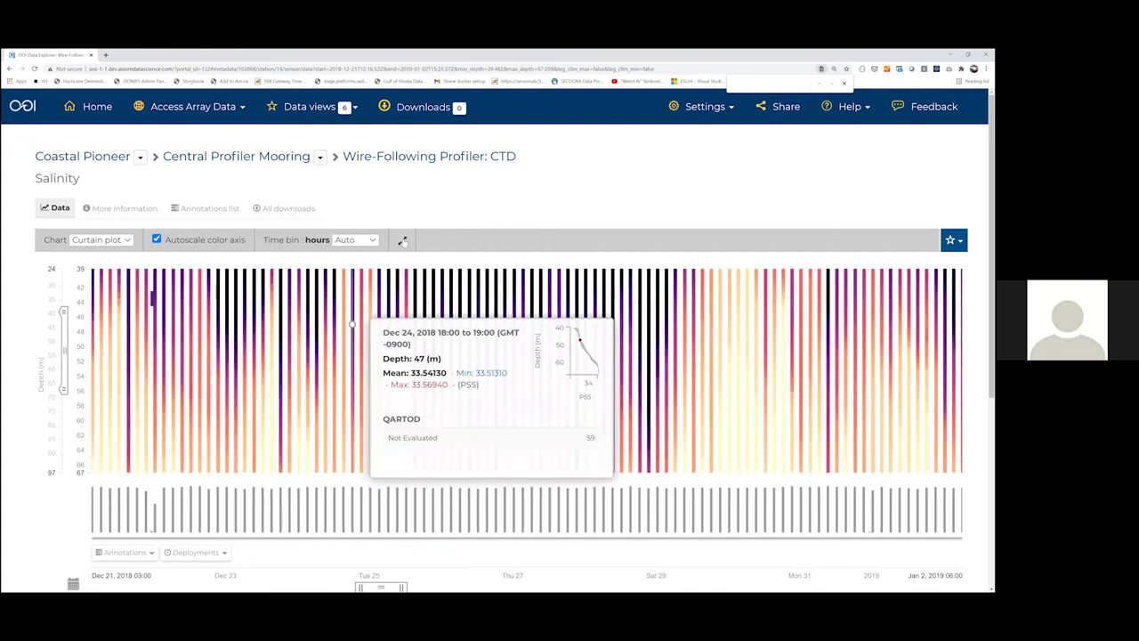
left_click(404, 241)
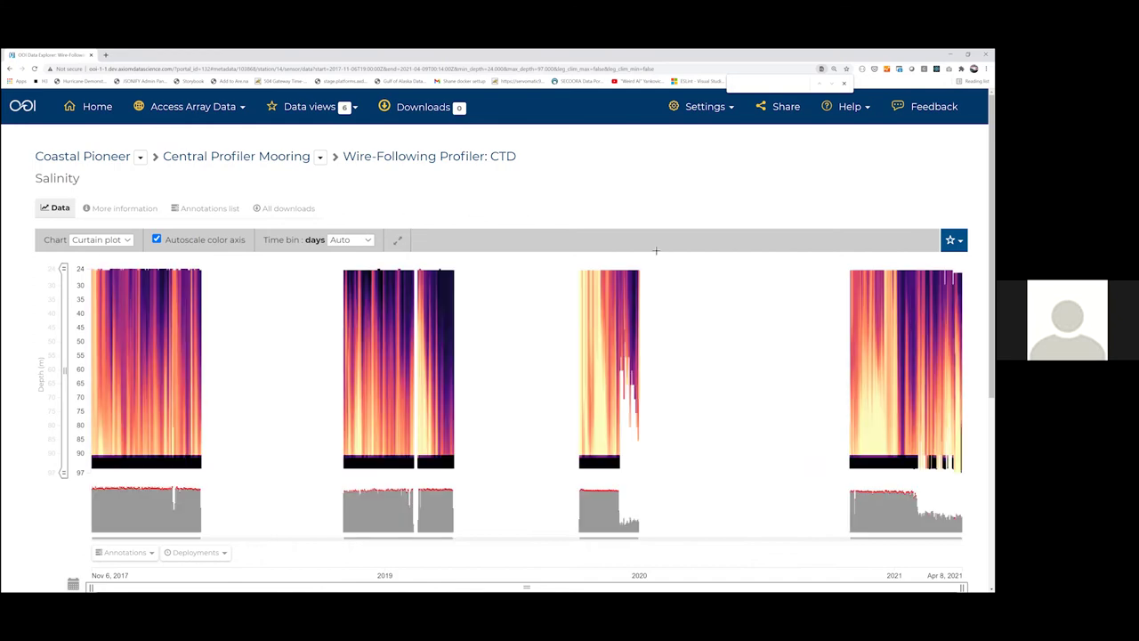
- Open the ERDDAP charts page from the salinity dataset's download options
scroll(789, 389, "down", 1)
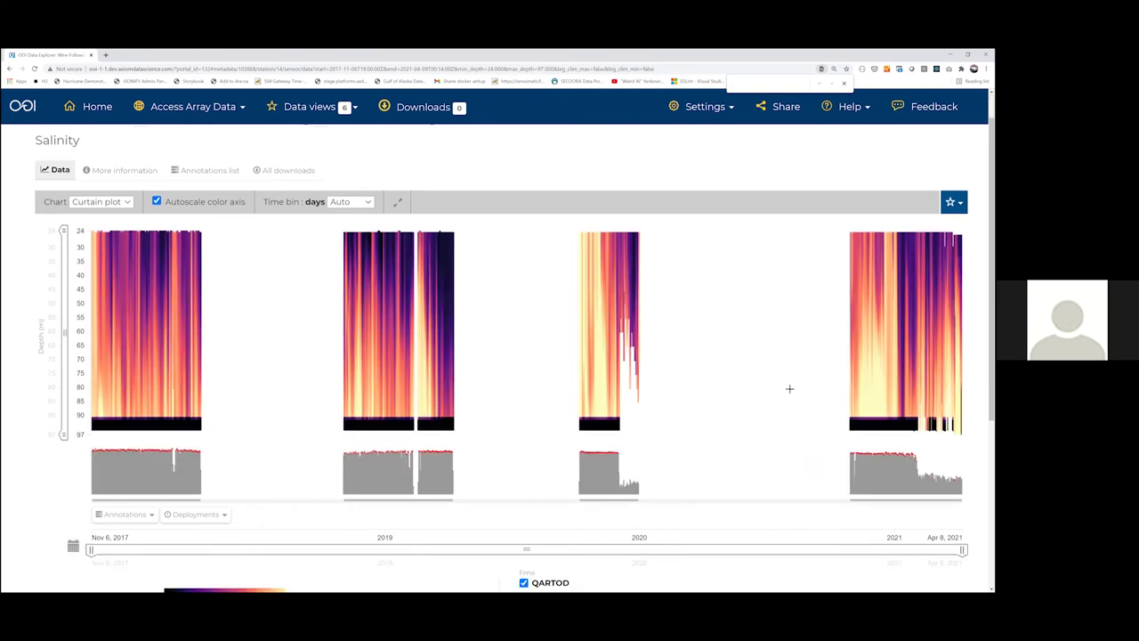
scroll(789, 389, "down", 1)
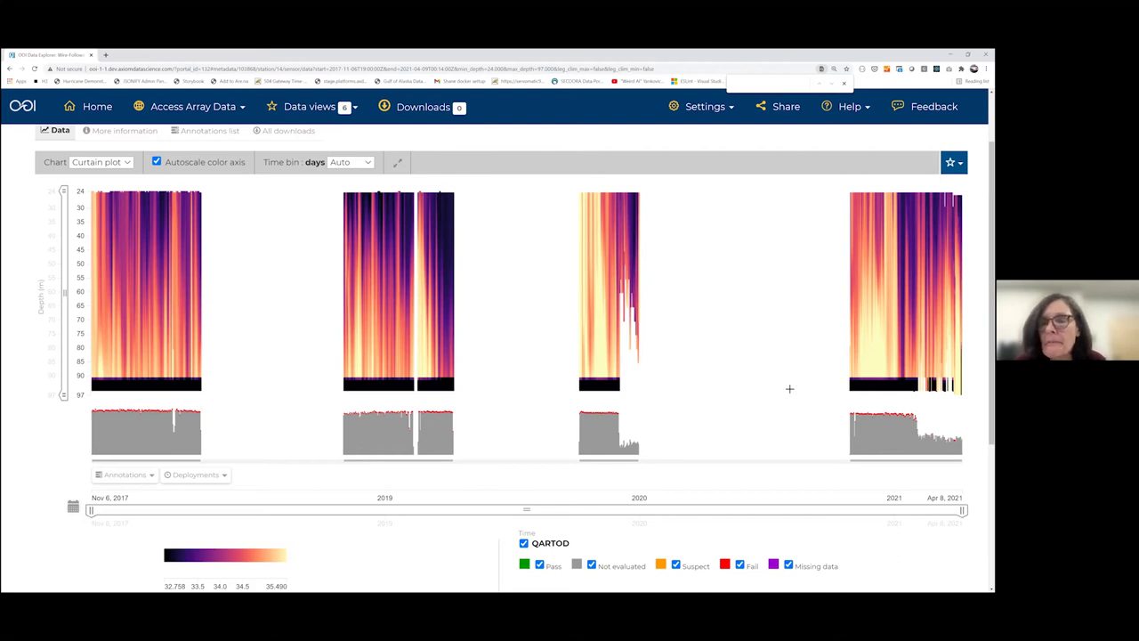
mouse_move(292, 350)
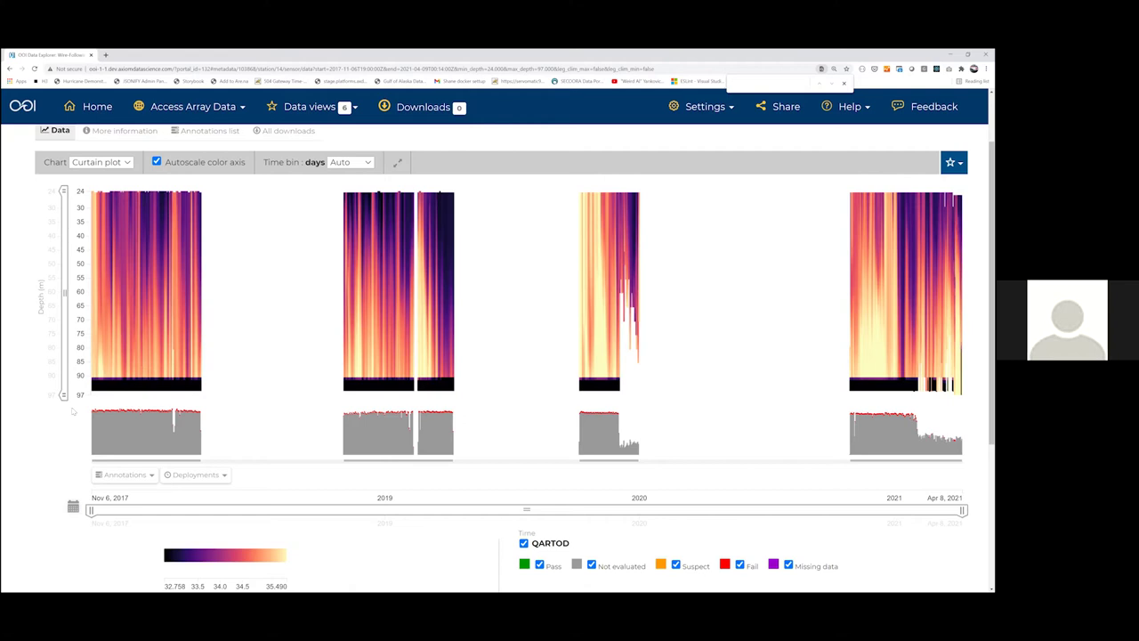
scroll(67, 463, "down", 1)
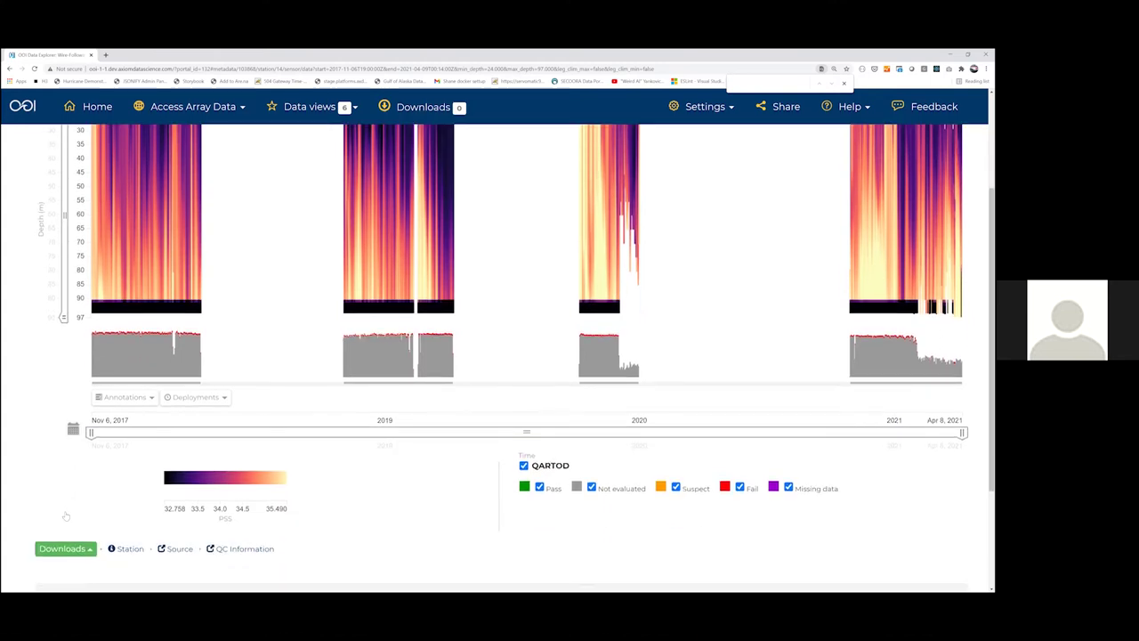
scroll(66, 514, "down", 1)
left_click(69, 508)
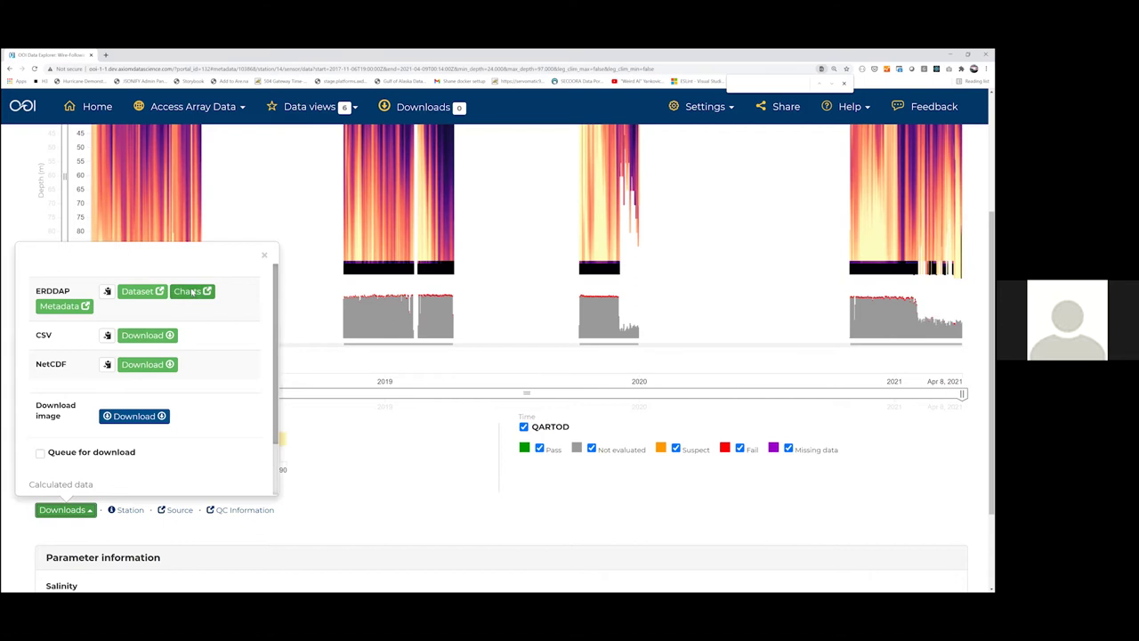
left_click(192, 292)
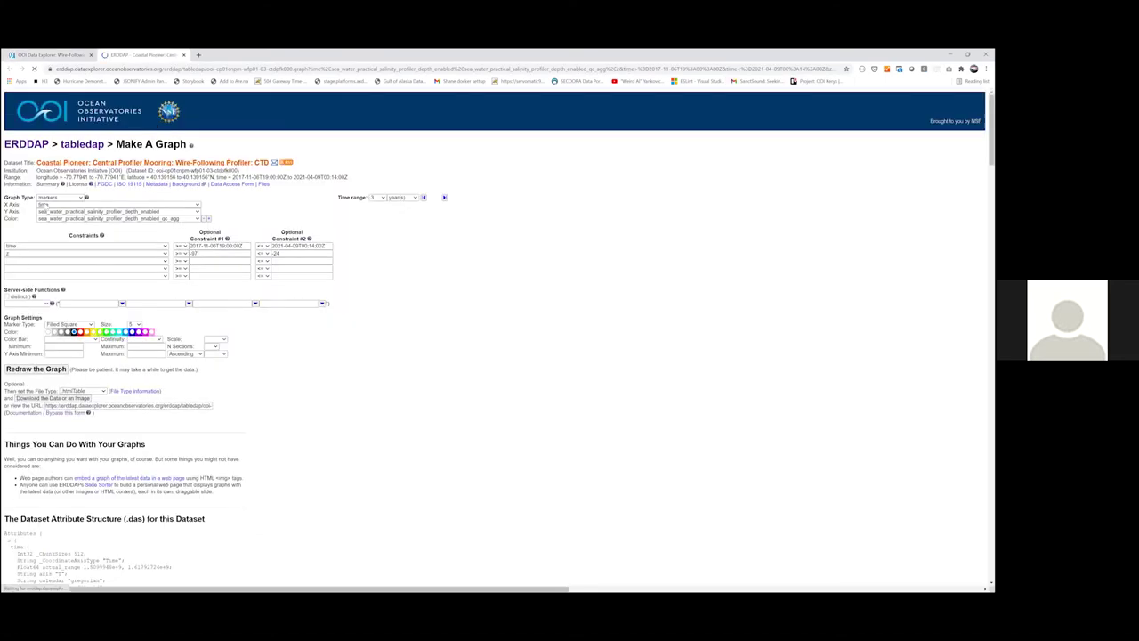
- Check which variables ERDDAP offers for the graph's X axis and return to the Data Explorer
left_click(46, 205)
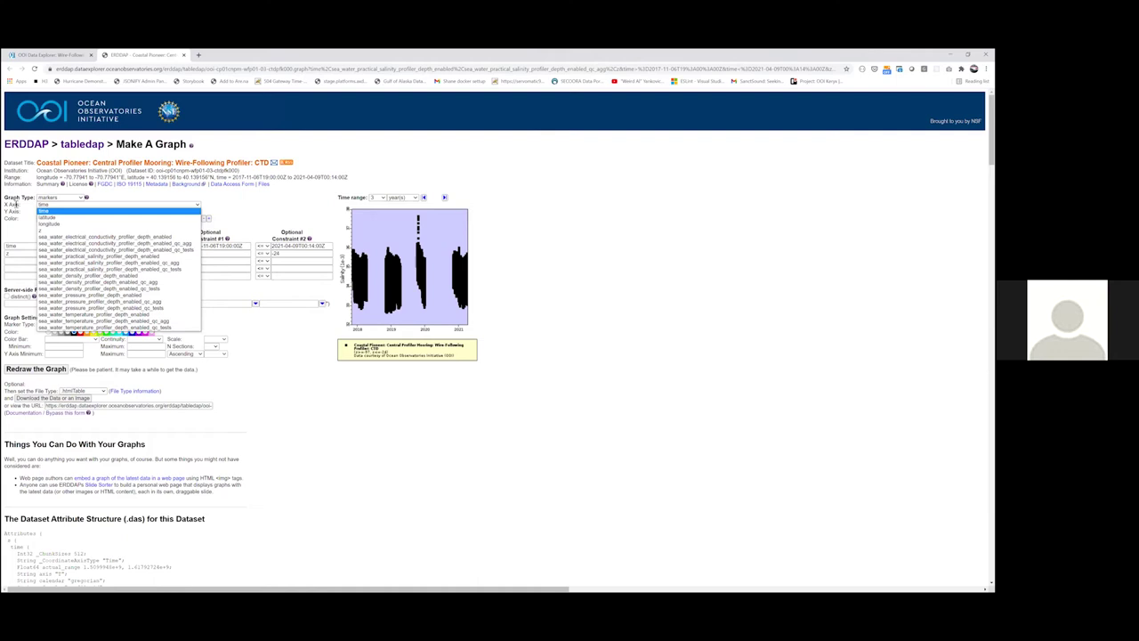
left_click(15, 204)
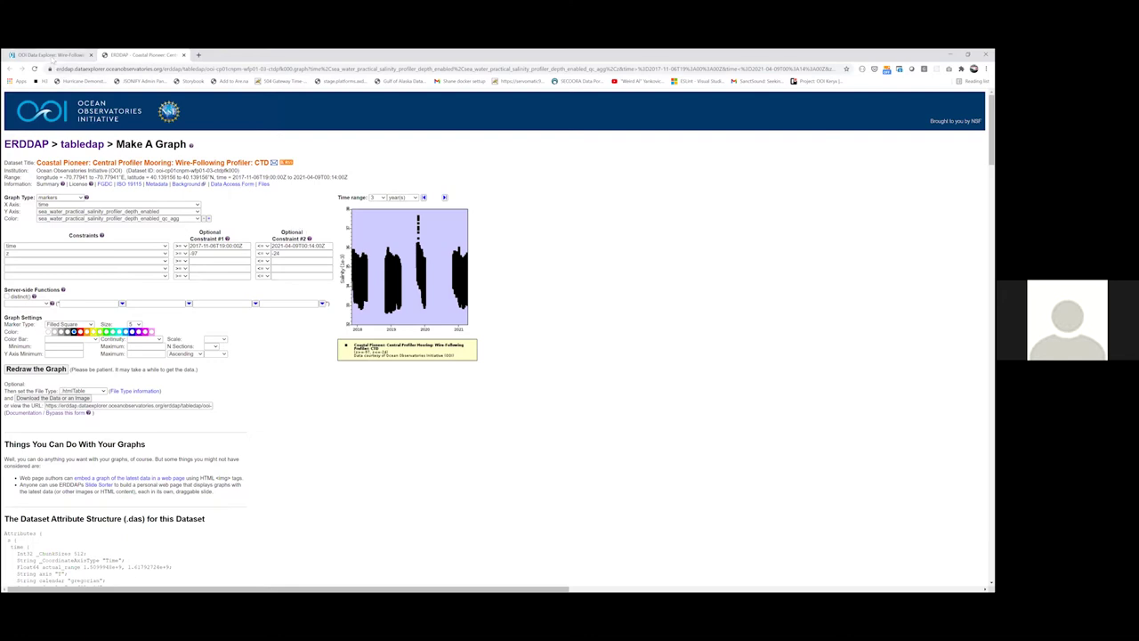
left_click(51, 55)
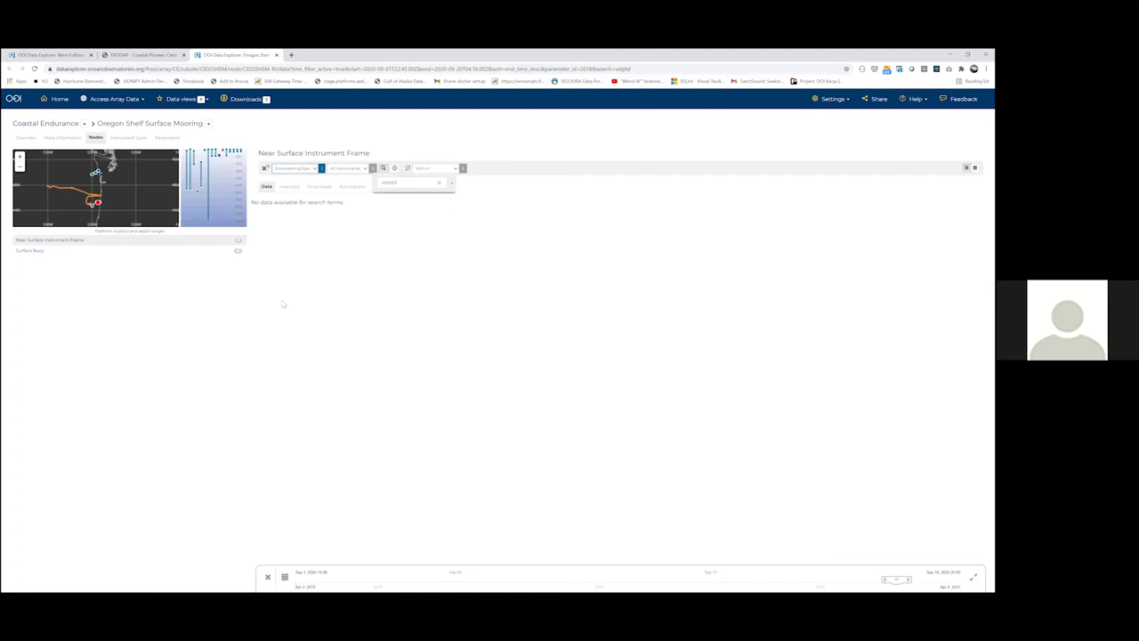
- Clear the "velptd" search on the Oregon Shelf Surface Mooring's Near Surface Instrument Frame and view its Downwelling Spectral Irradiance charts
key("ctrl+plus")
key("ctrl+plus")
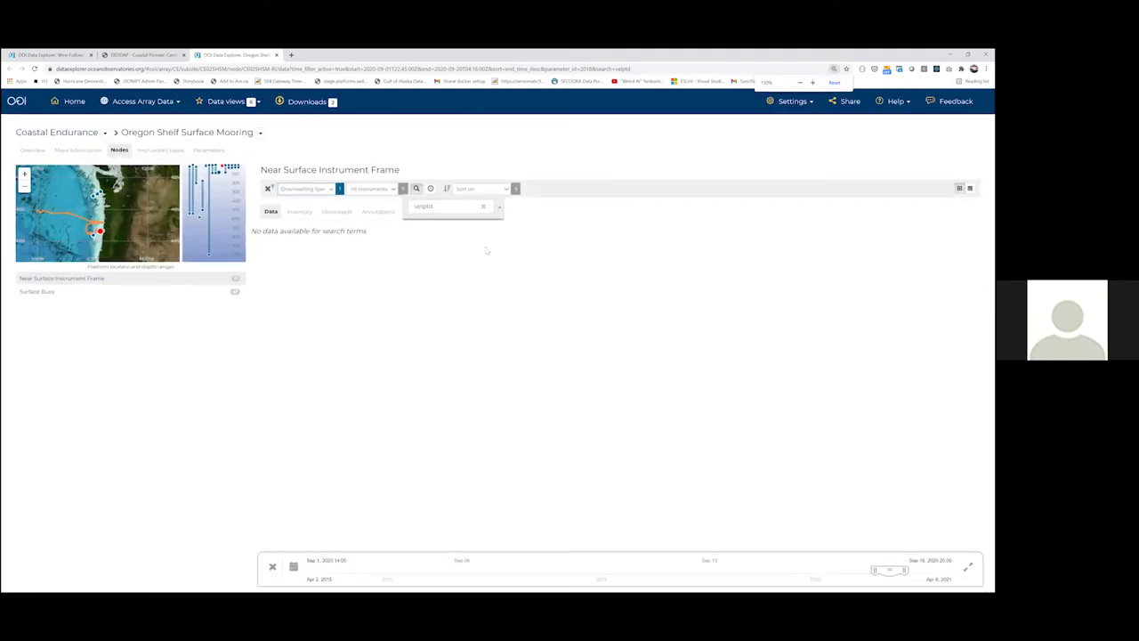
key("ctrl+plus")
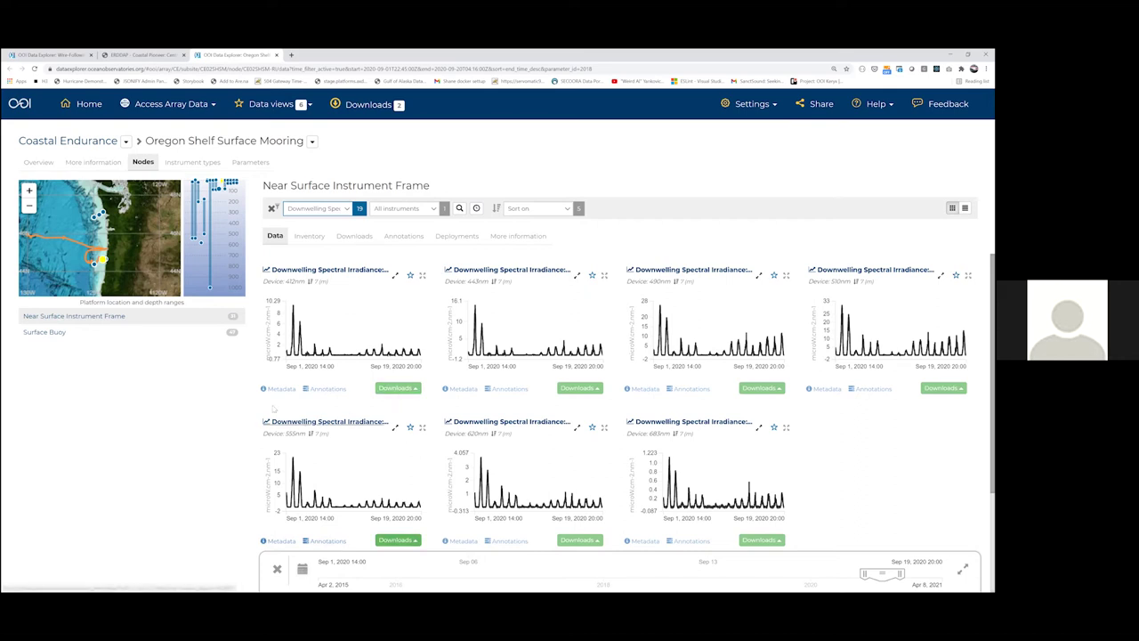
mouse_move(277, 399)
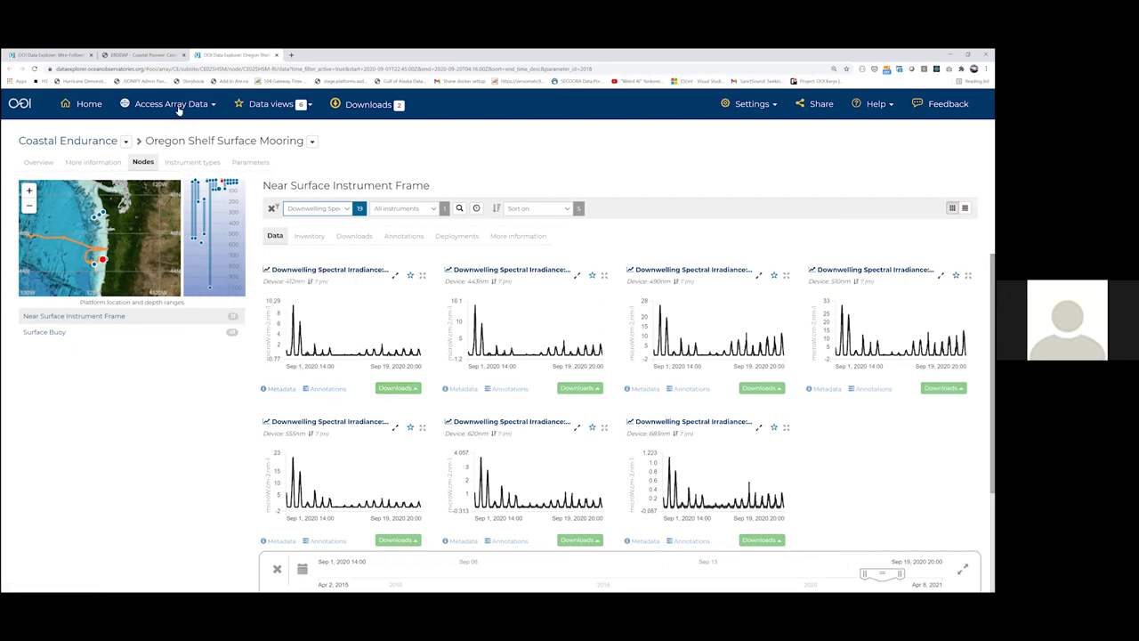
- View the global array and filter choices for accessing array data, and return to the Coastal Pioneer salinity chart
left_click(178, 105)
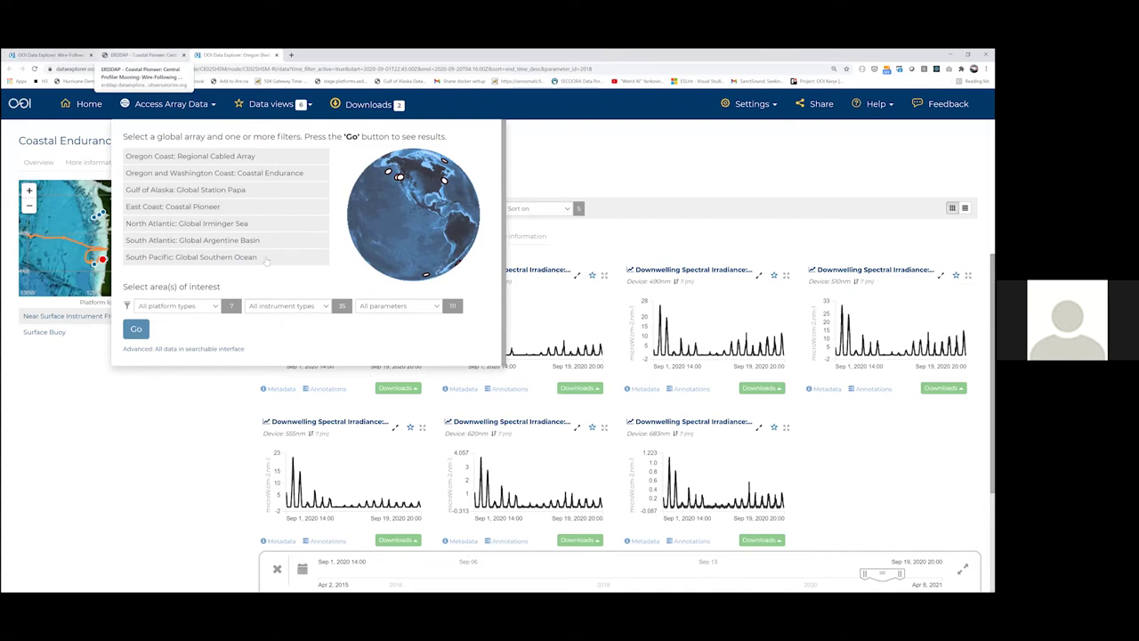
key("ctrl+shift+Tab")
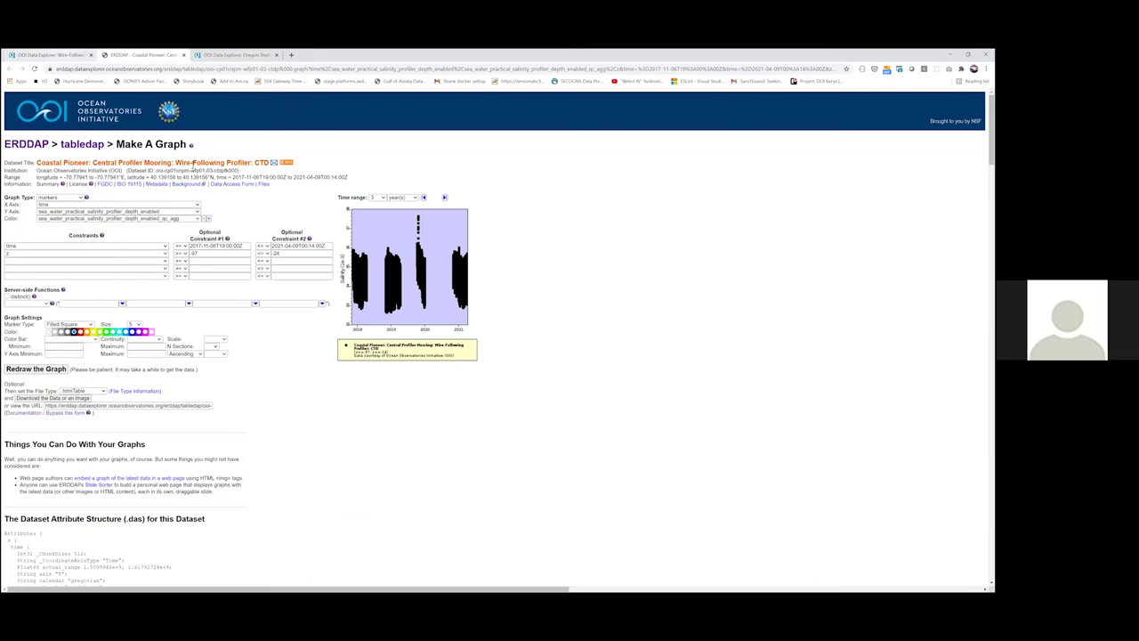
key("ctrl+shift+Tab")
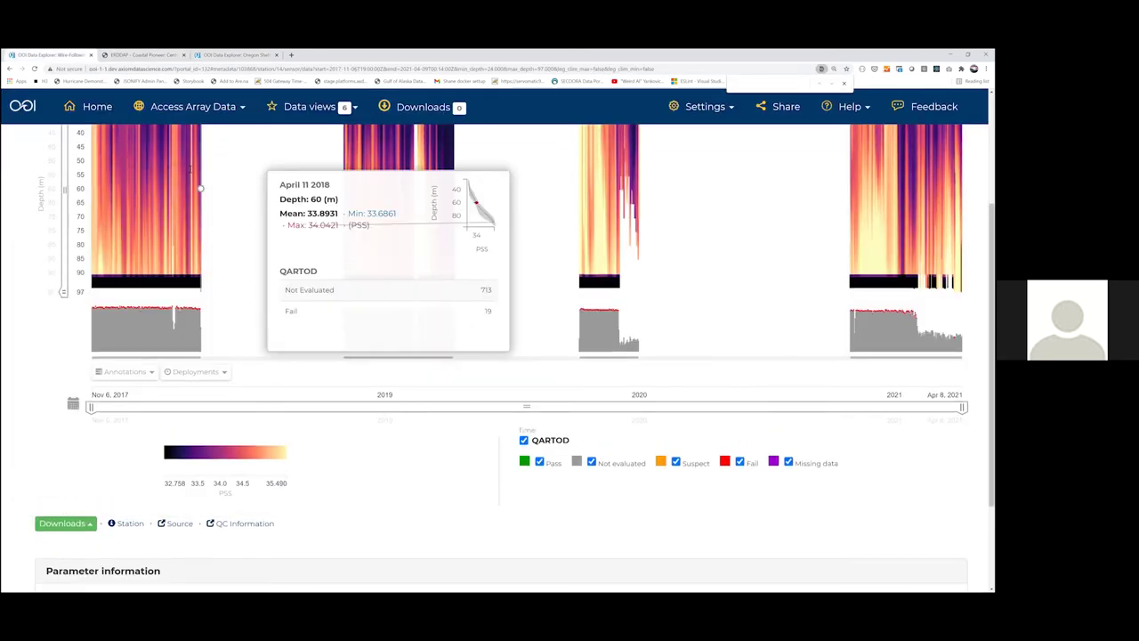
- Search the array data for "solar", view the Downwelling Spectral Irradiance charts across all arrays, and clear their platform and keyword filters
scroll(190, 169, "up", 2)
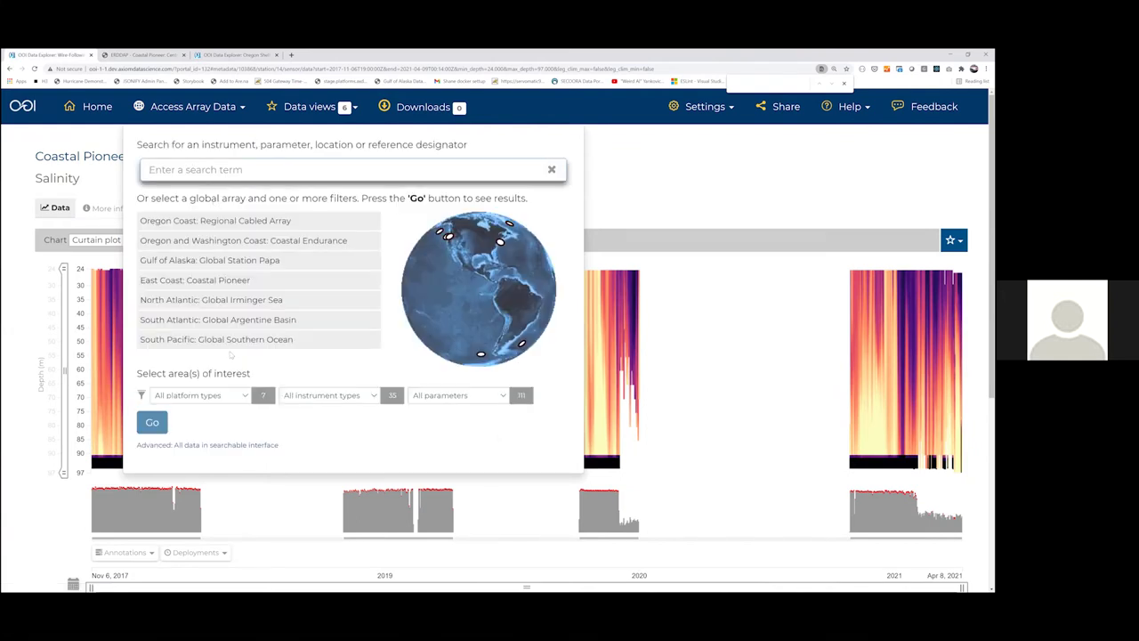
type("solar")
key("Return")
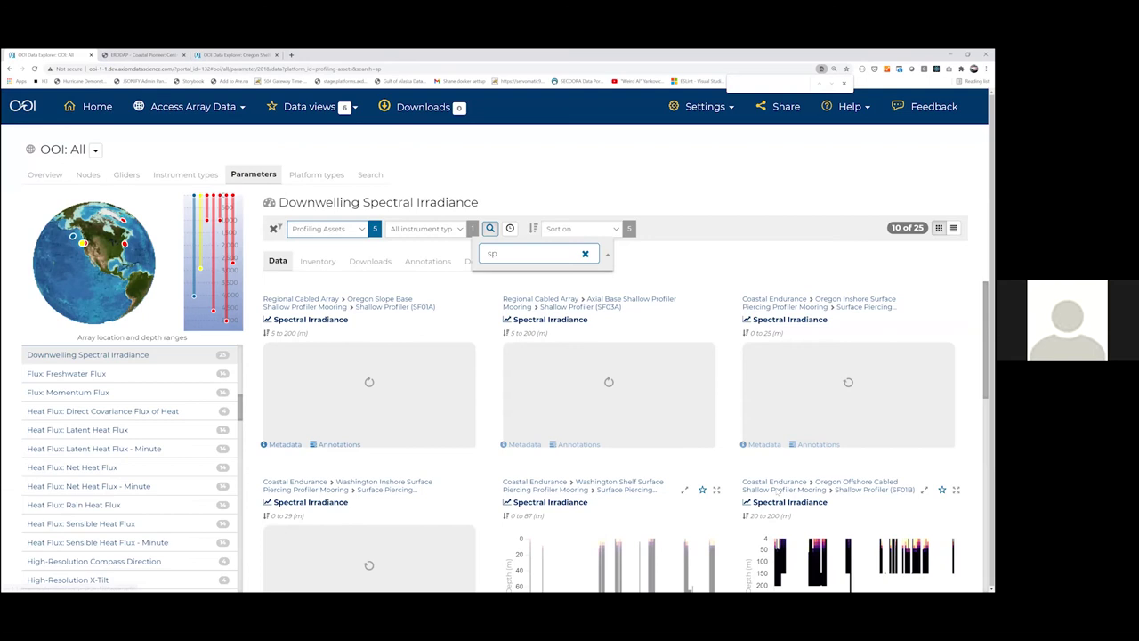
scroll(777, 490, "down", 1)
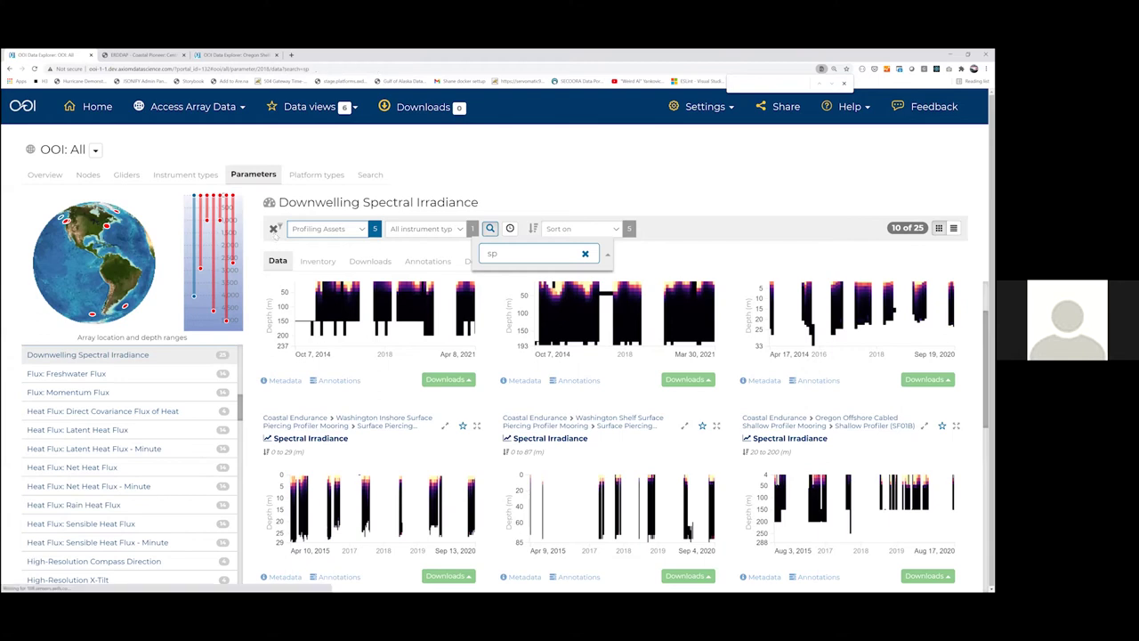
left_click(274, 229)
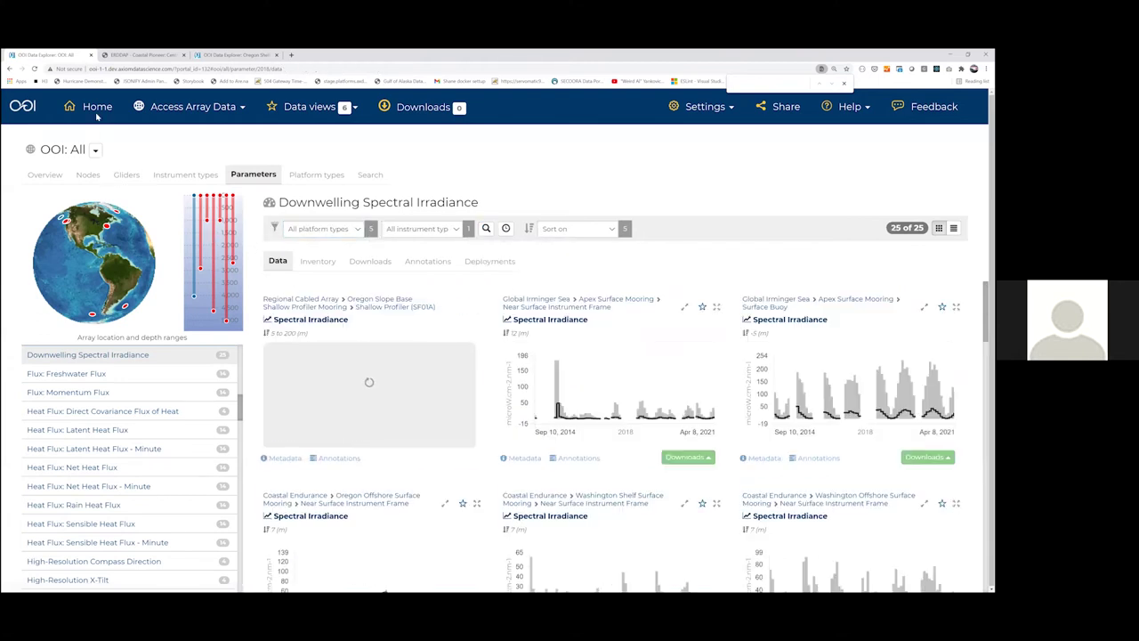
- Access the East Coast: Coastal Pioneer array data and show its Salinity parameter charts
left_click(174, 116)
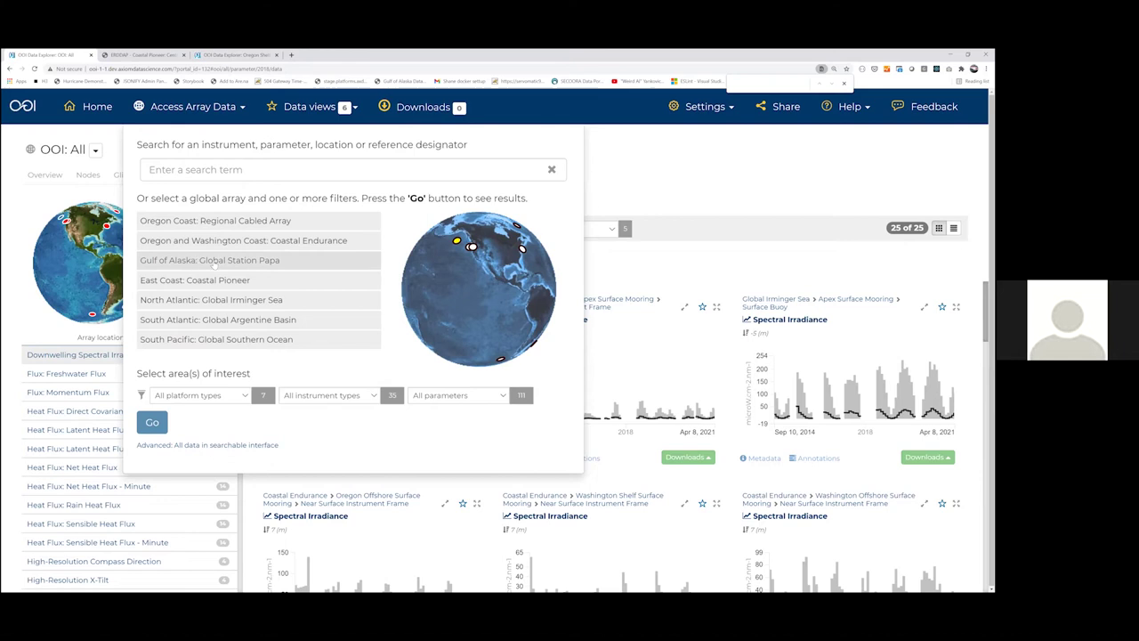
left_click(218, 283)
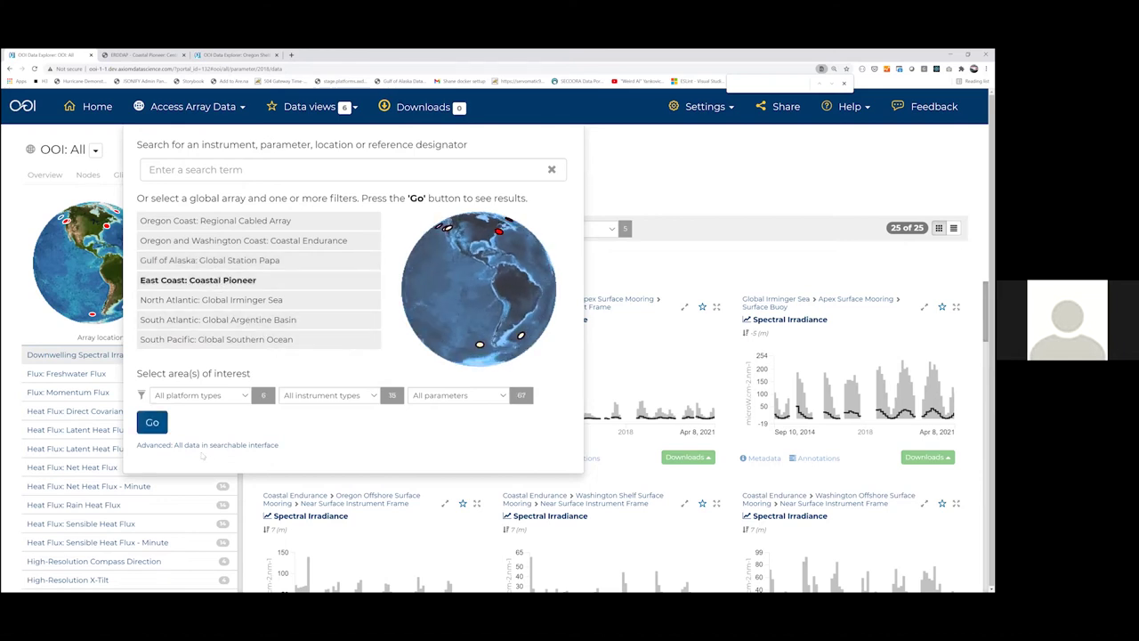
left_click(152, 421)
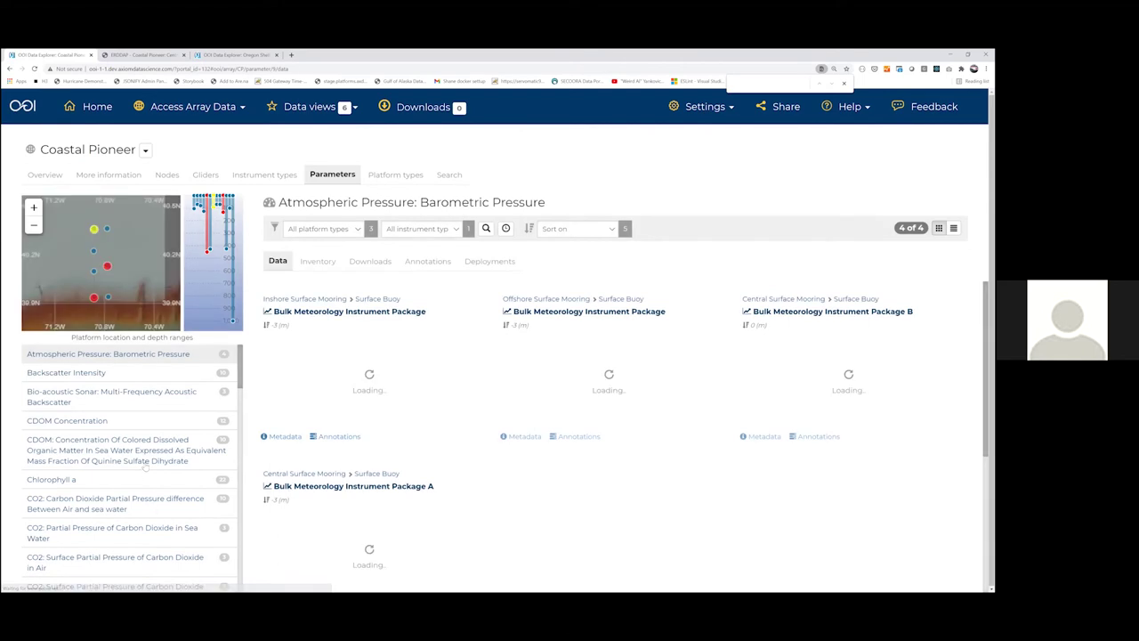
scroll(145, 467, "down", 3)
scroll(132, 468, "down", 10)
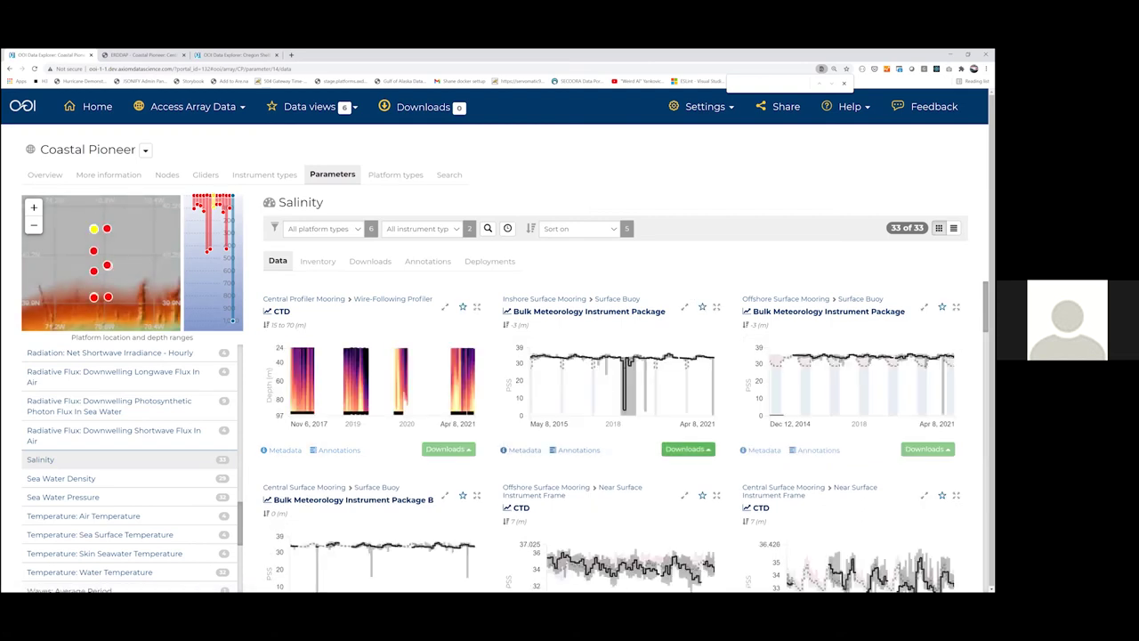
- Save the Offshore Surface Mooring's salinity chart to a new data view labelled "Temerature vs Salinity" and add it to the compare chart
left_click(941, 306)
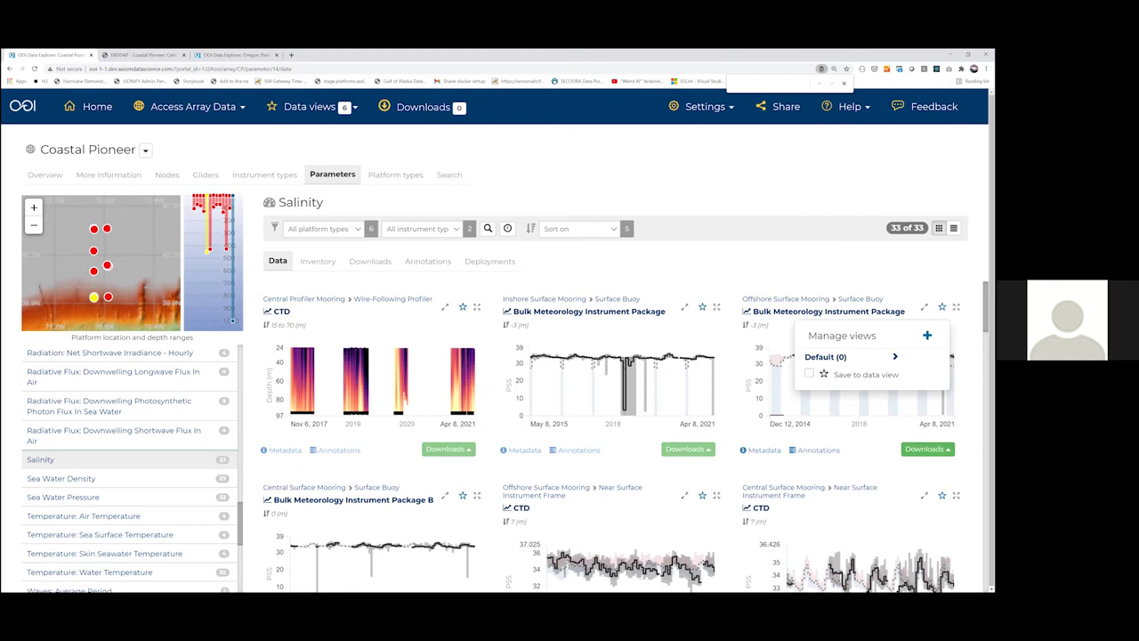
left_click(927, 335)
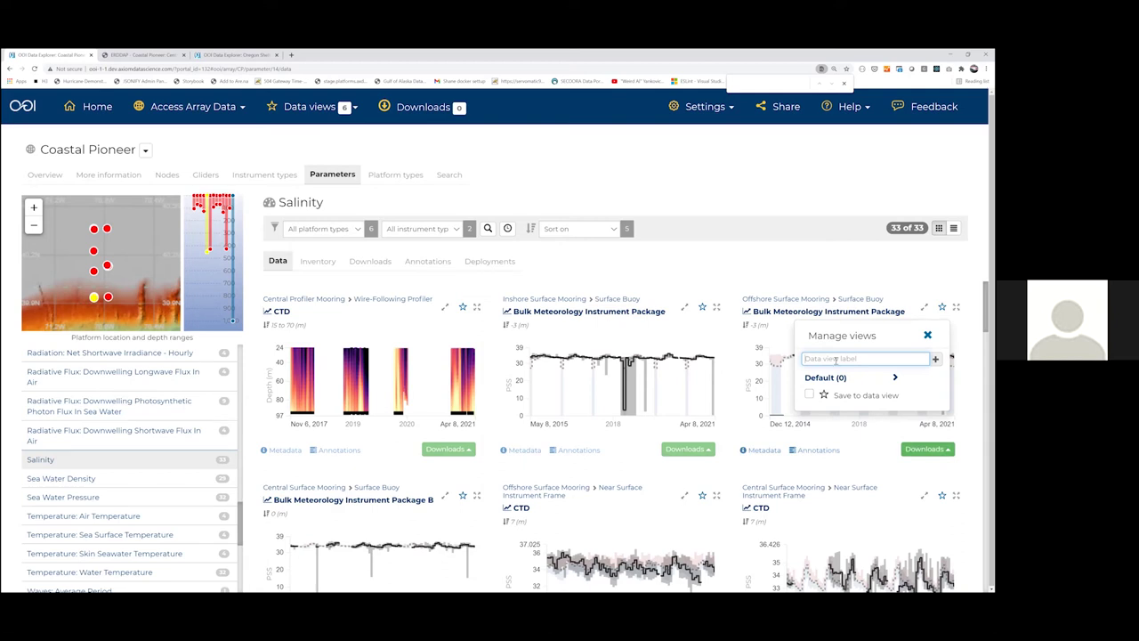
type("Temep")
key("BackSpace")
type("rature vs Salinity")
key("Return")
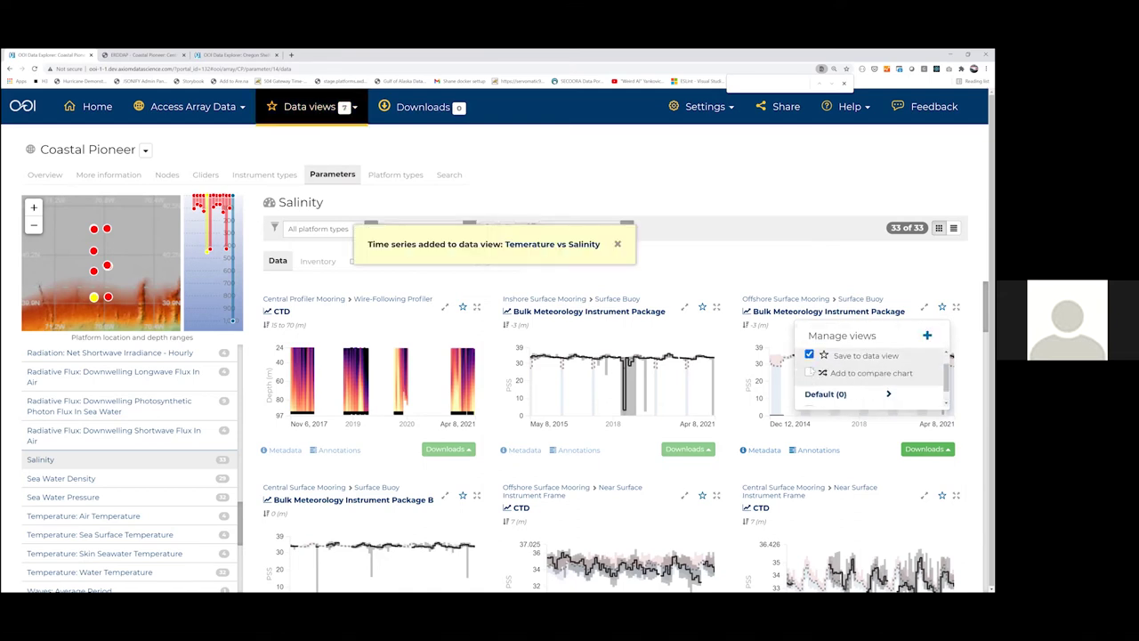
left_click(809, 372)
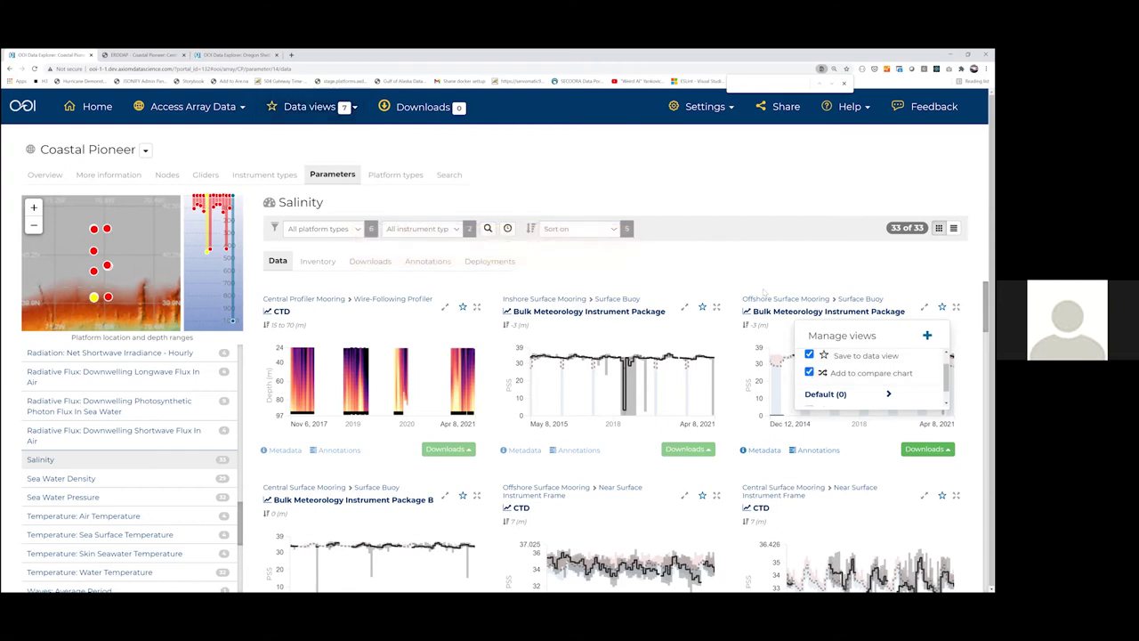
left_click(354, 109)
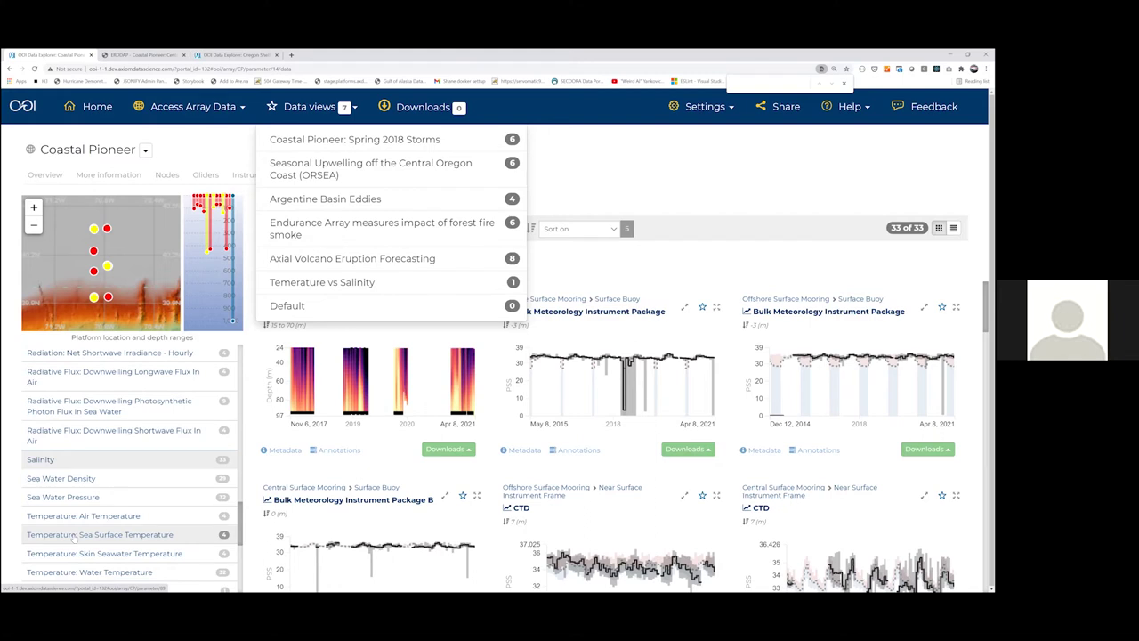
- Add the Offshore Surface Mooring's Sea Surface Temperature chart to the same data view and open that view
left_click(76, 537)
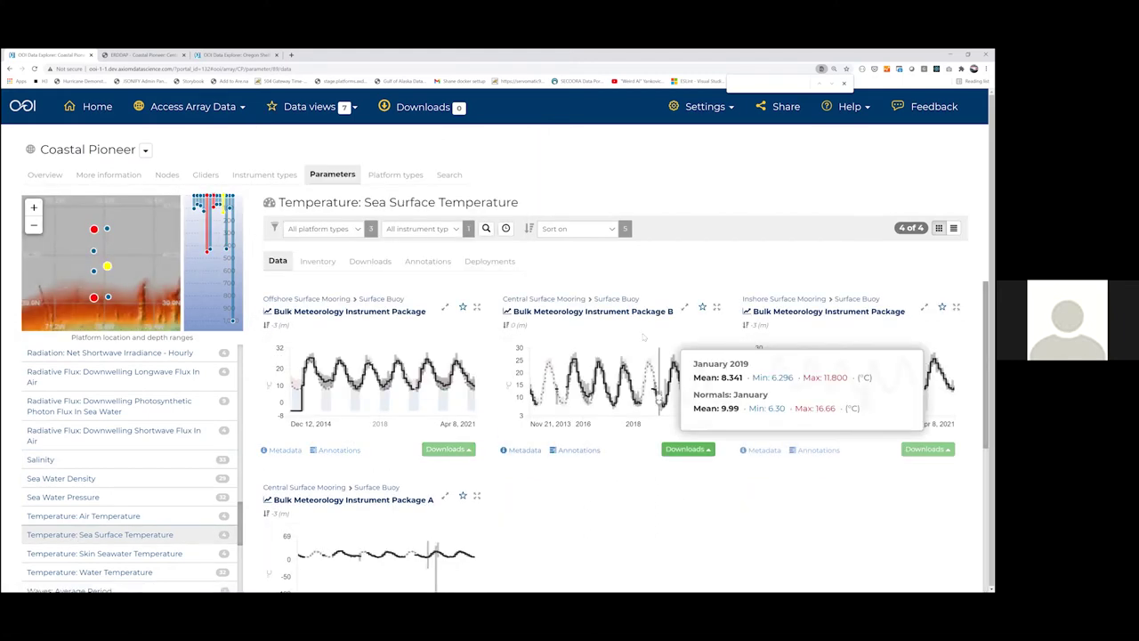
left_click(463, 307)
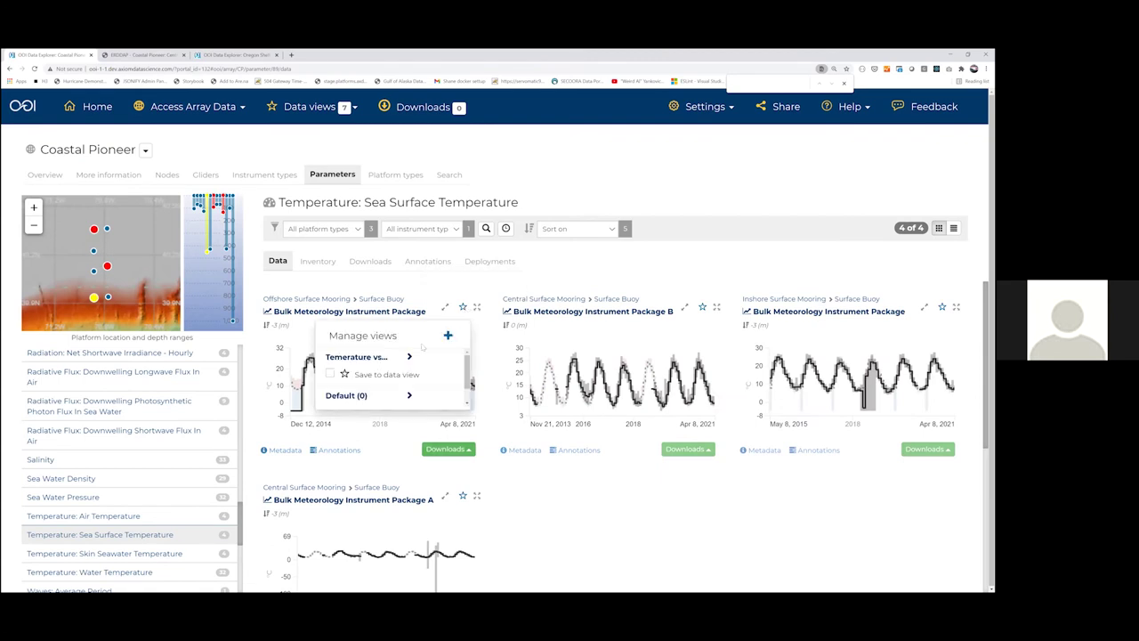
left_click(391, 375)
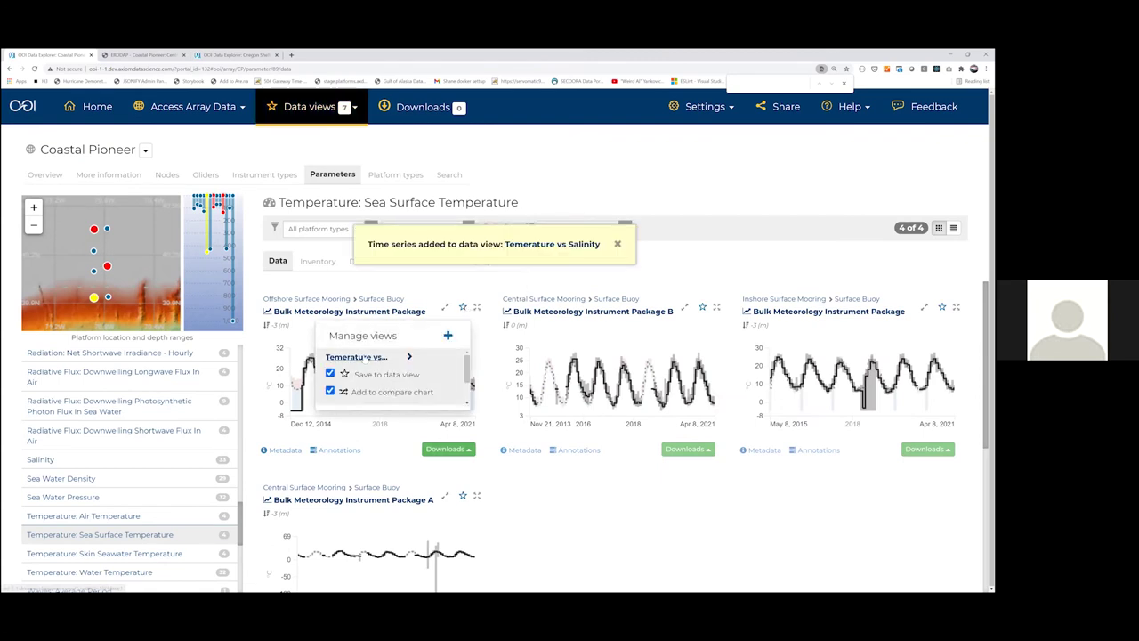
left_click(355, 357)
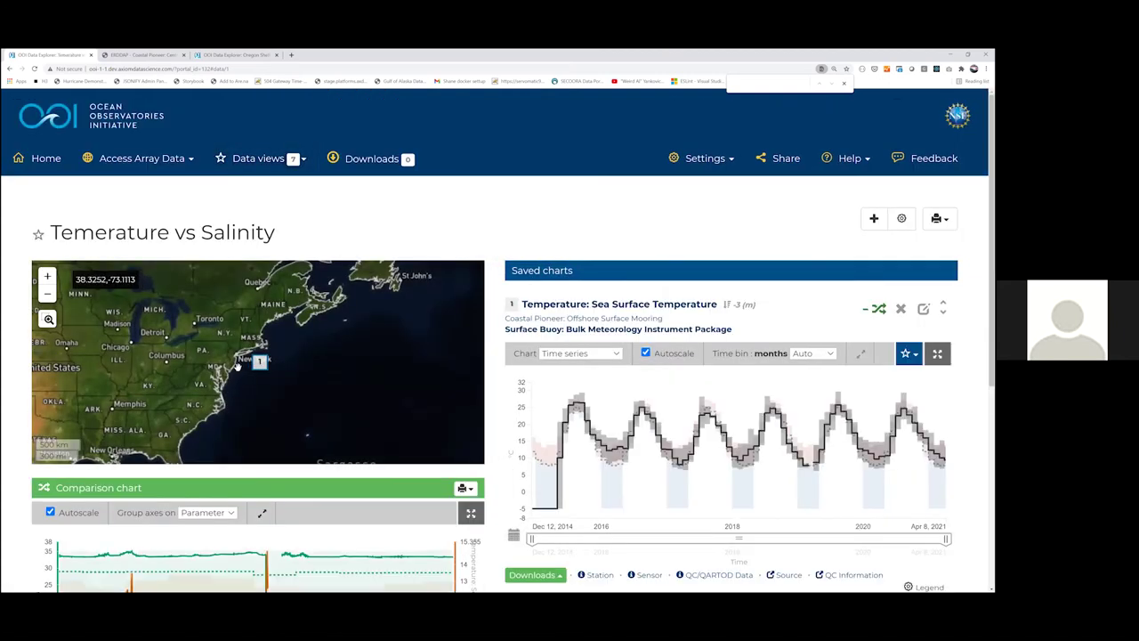
- Hide the seasonal statistics of both the salinity and sea surface temperature series in the comparison chart
scroll(422, 431, "down", 1)
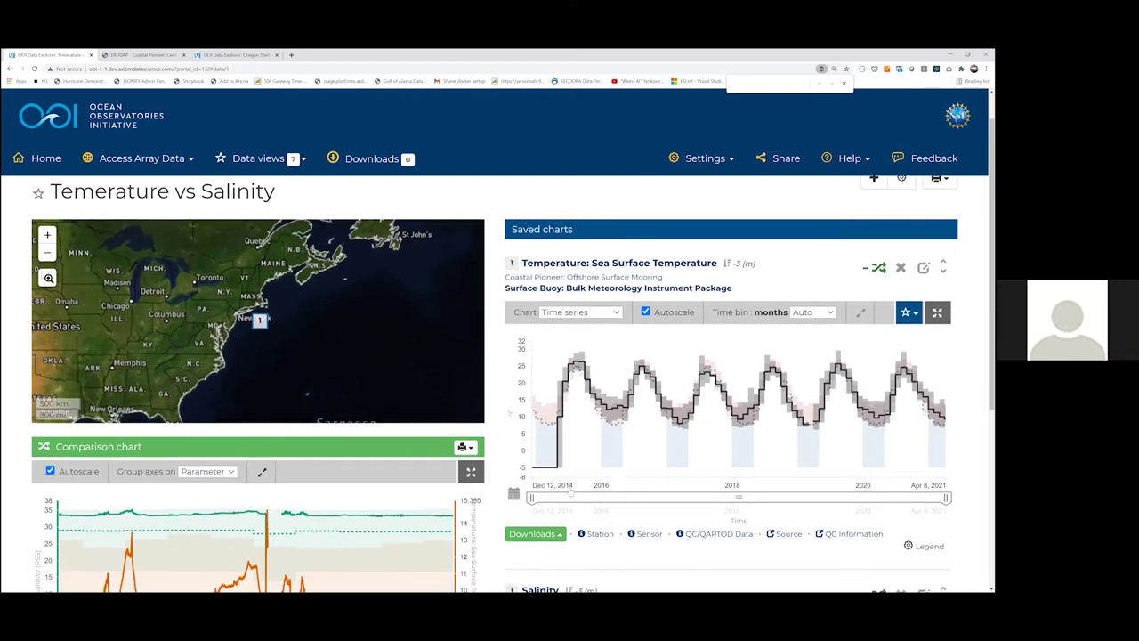
scroll(567, 481, "down", 2)
scroll(568, 482, "down", 1)
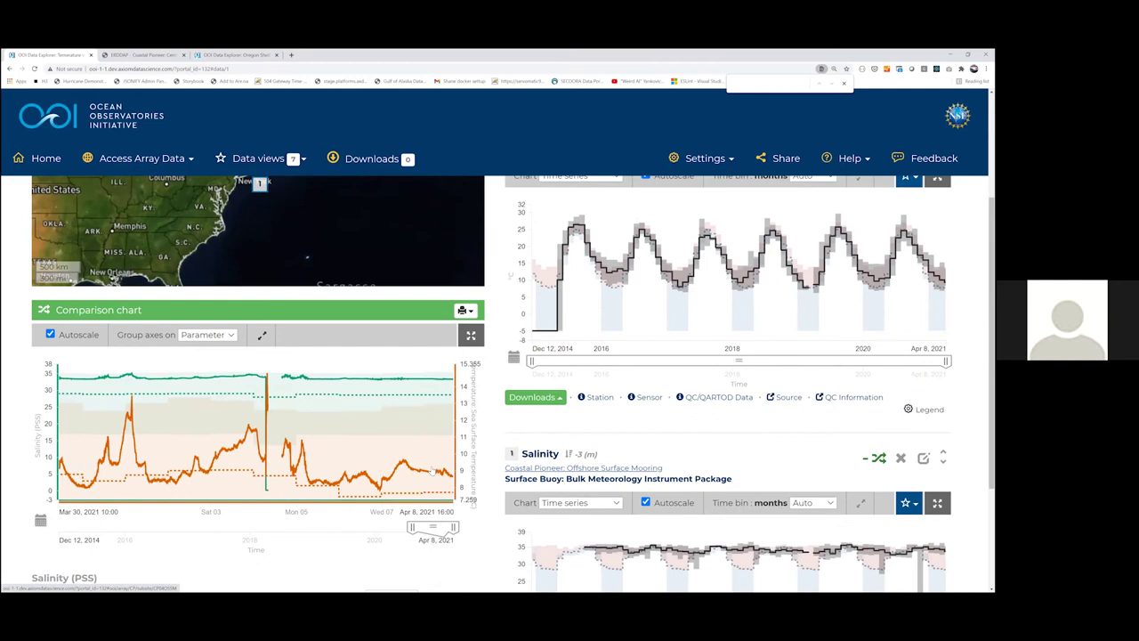
scroll(432, 471, "down", 3)
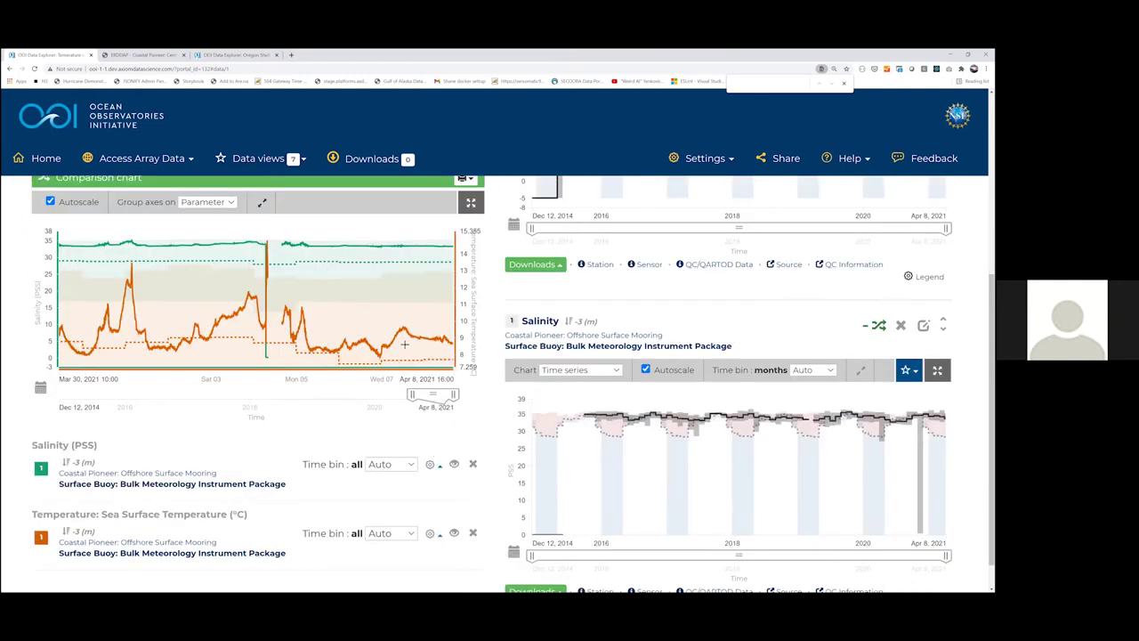
mouse_move(360, 258)
left_click(431, 463)
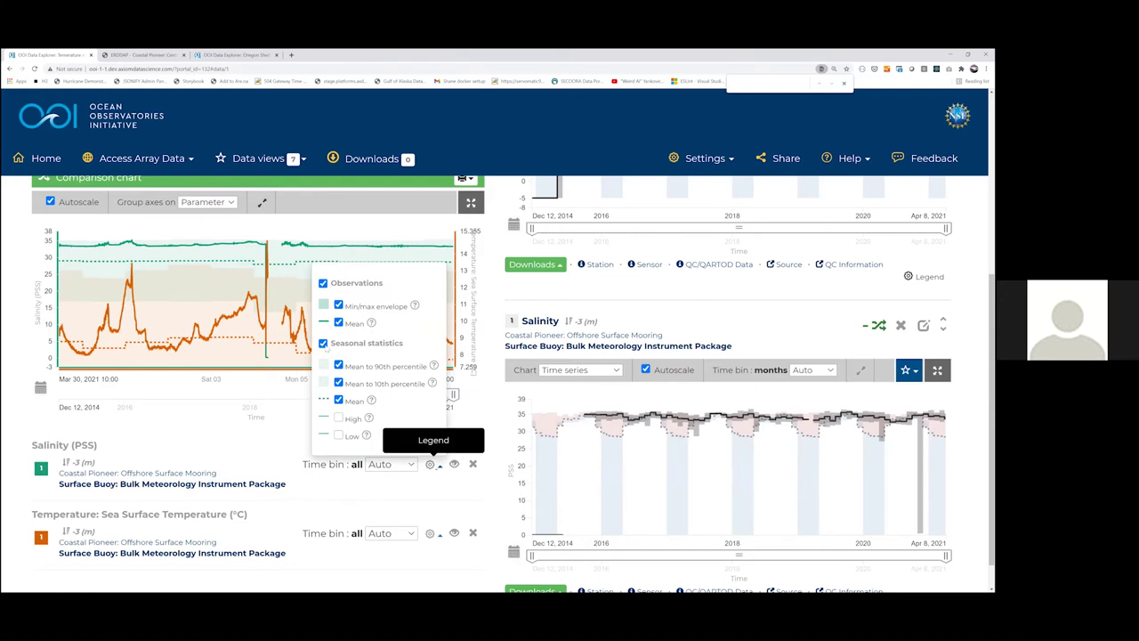
left_click(429, 533)
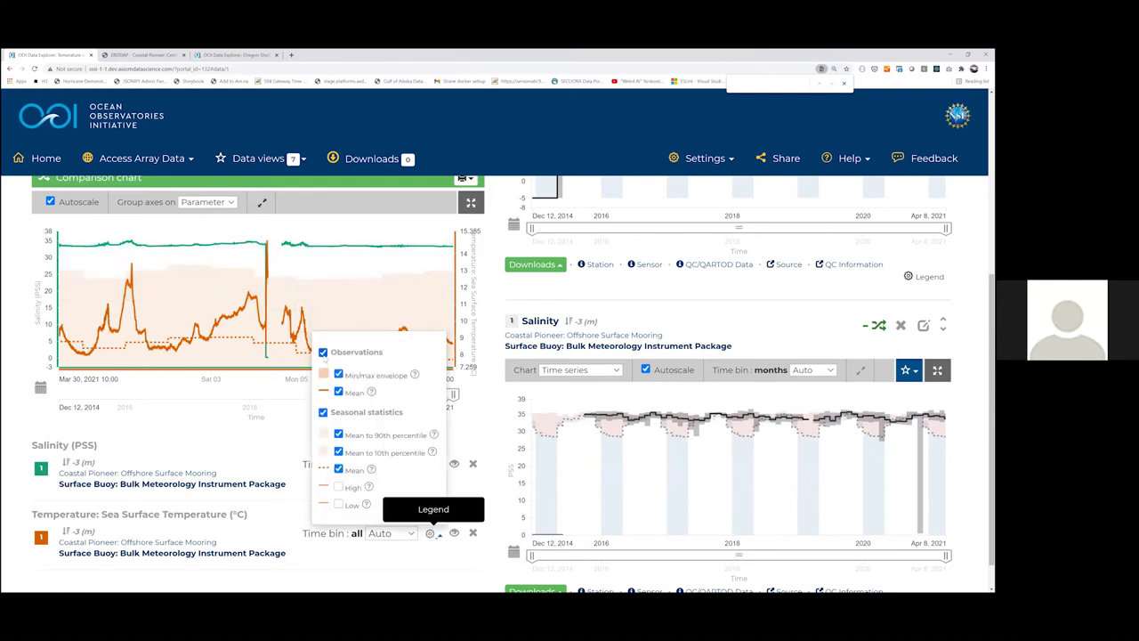
left_click(323, 413)
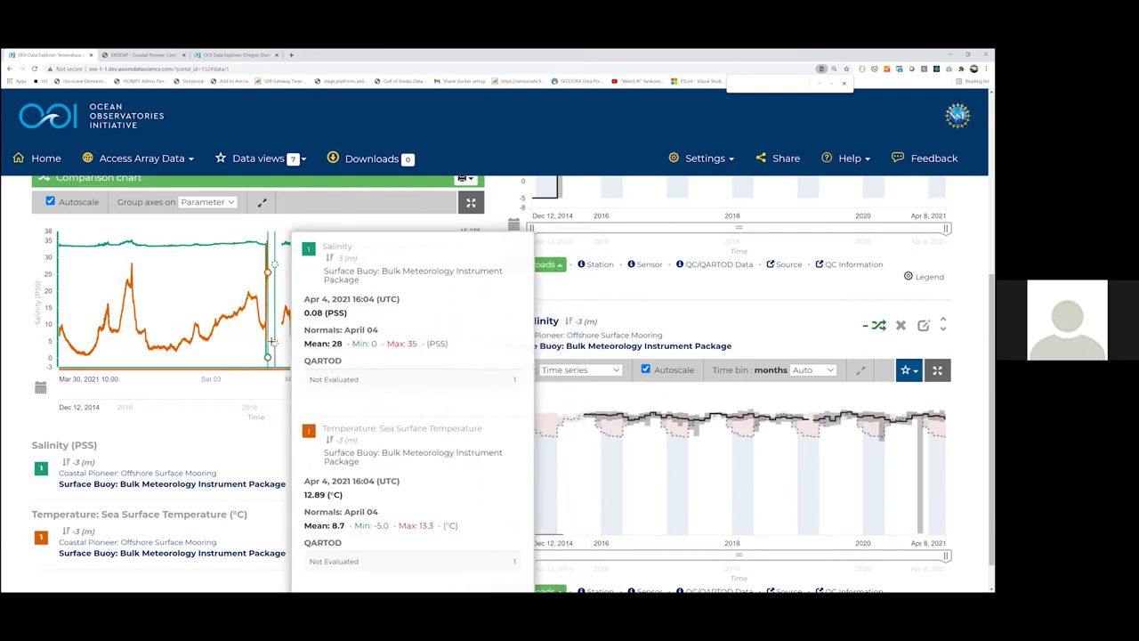
- Narrow the comparison chart's time range to about March 31 to April 3, 2021, and open its image download option
left_click_drag(98, 260, 253, 260)
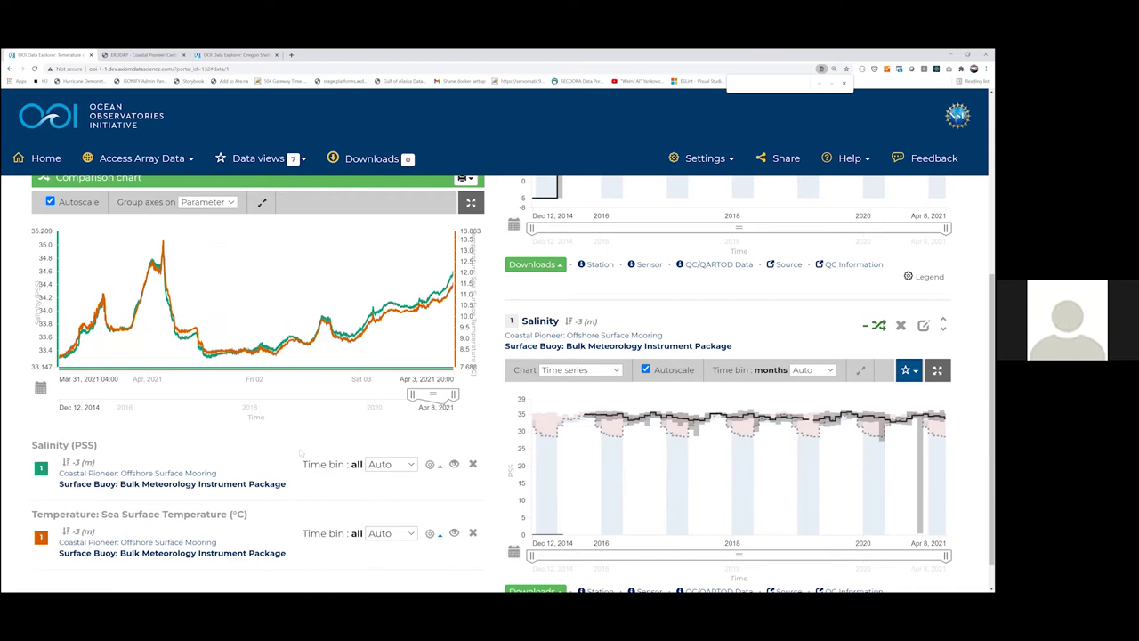
scroll(301, 452, "down", 1)
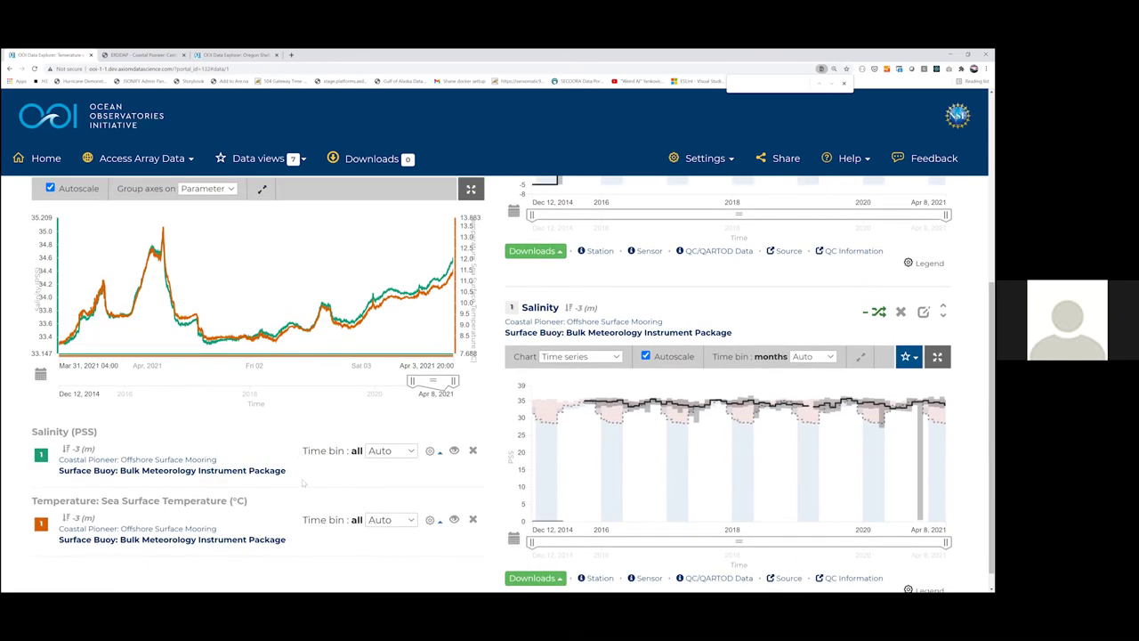
scroll(303, 482, "up", 1)
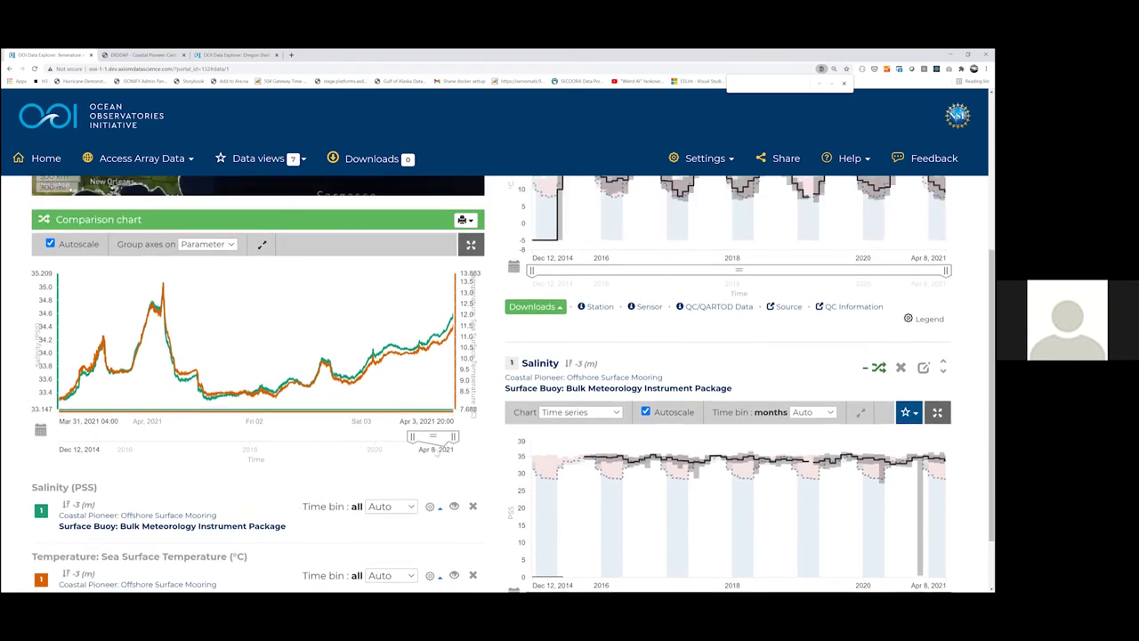
scroll(436, 454, "up", 1)
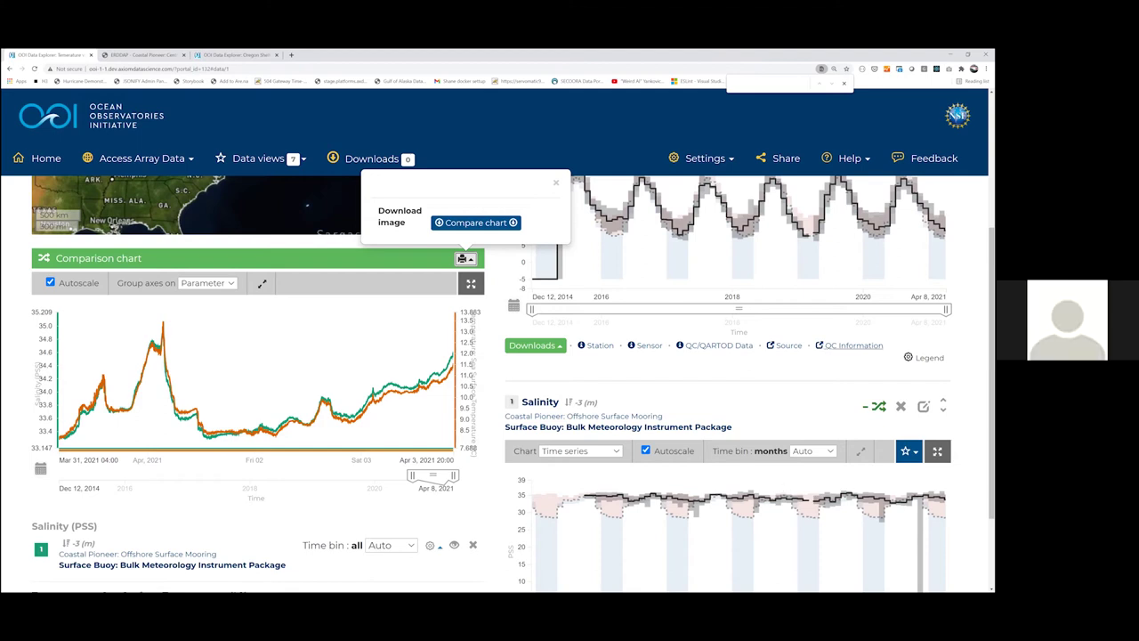
- Relabel the data view as "Temperature vs Salinity" and give it the description ":LKjl kj lkdjs"
scroll(784, 487, "up", 1)
scroll(876, 374, "up", 1)
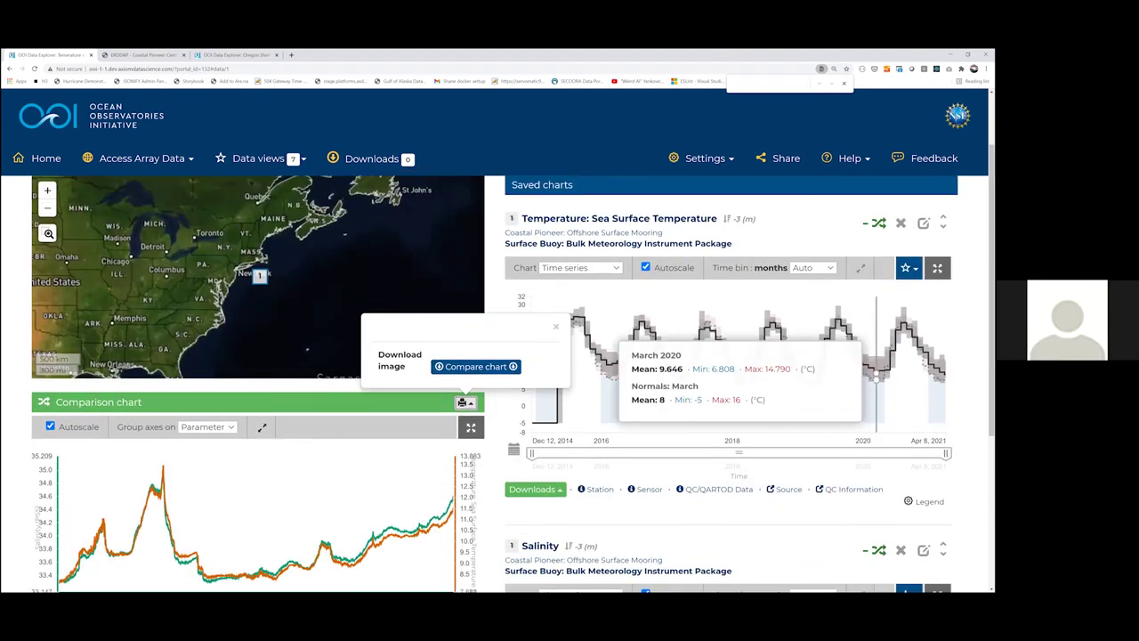
scroll(876, 378, "up", 2)
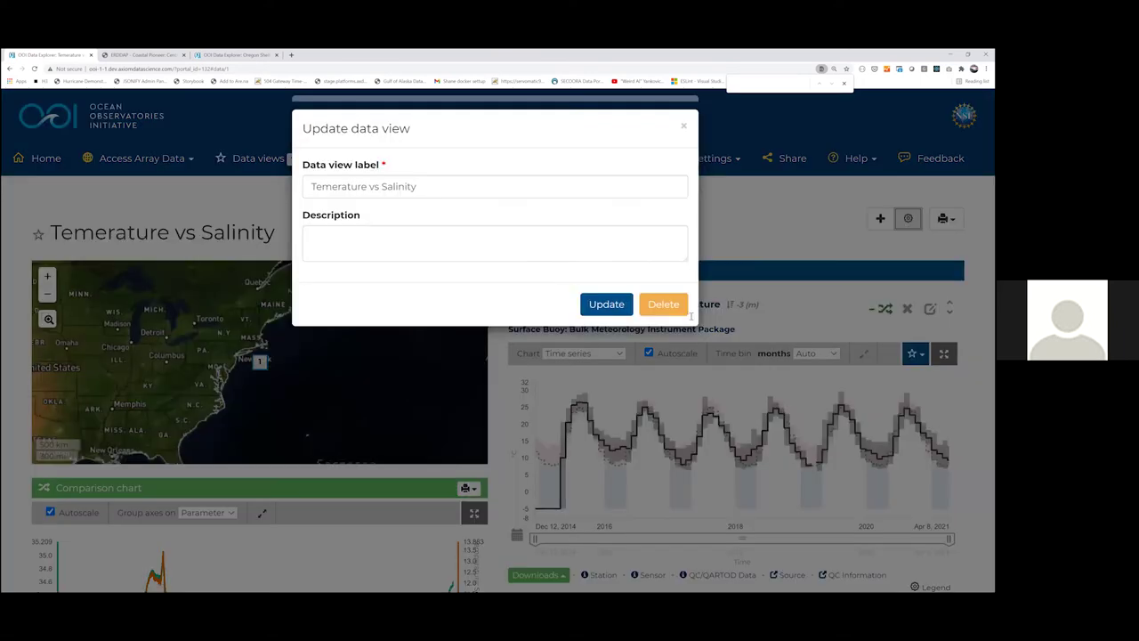
key("Tab")
type(":LKjl kj lkdjs")
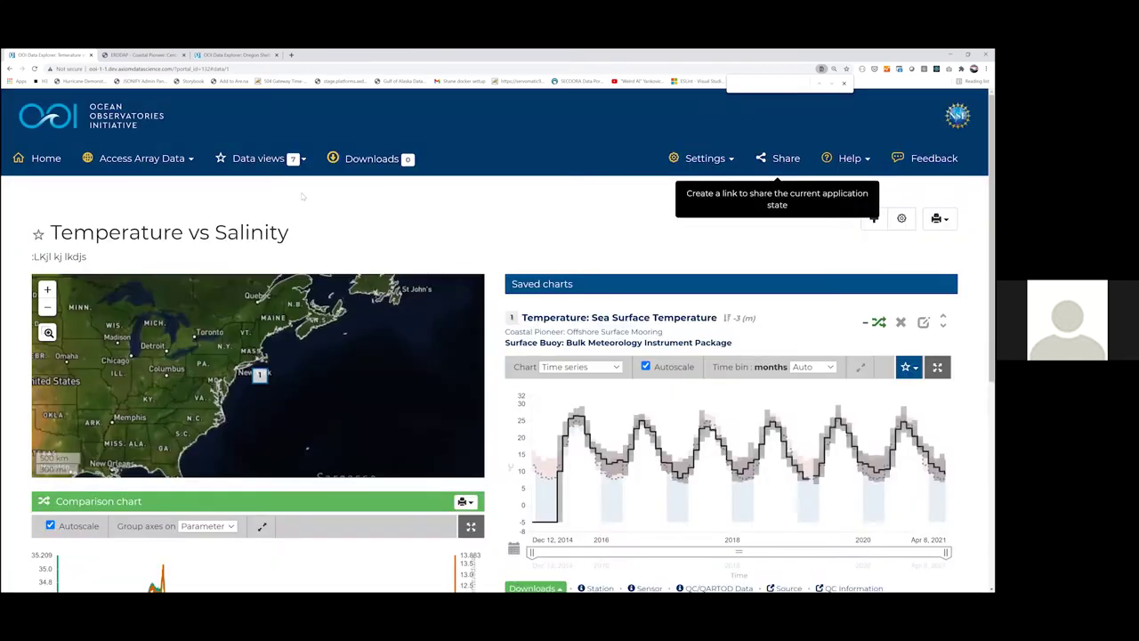
- Create a share link for the current Temperature vs Salinity data view and copy it
left_click(780, 158)
left_click(315, 183)
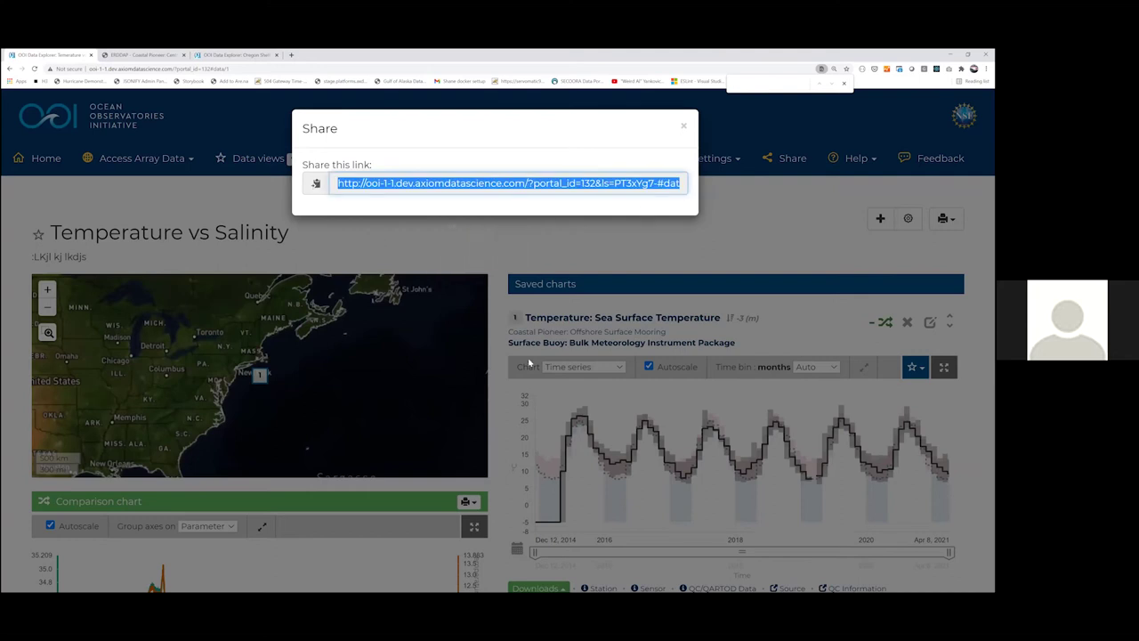
key("alt+Tab")
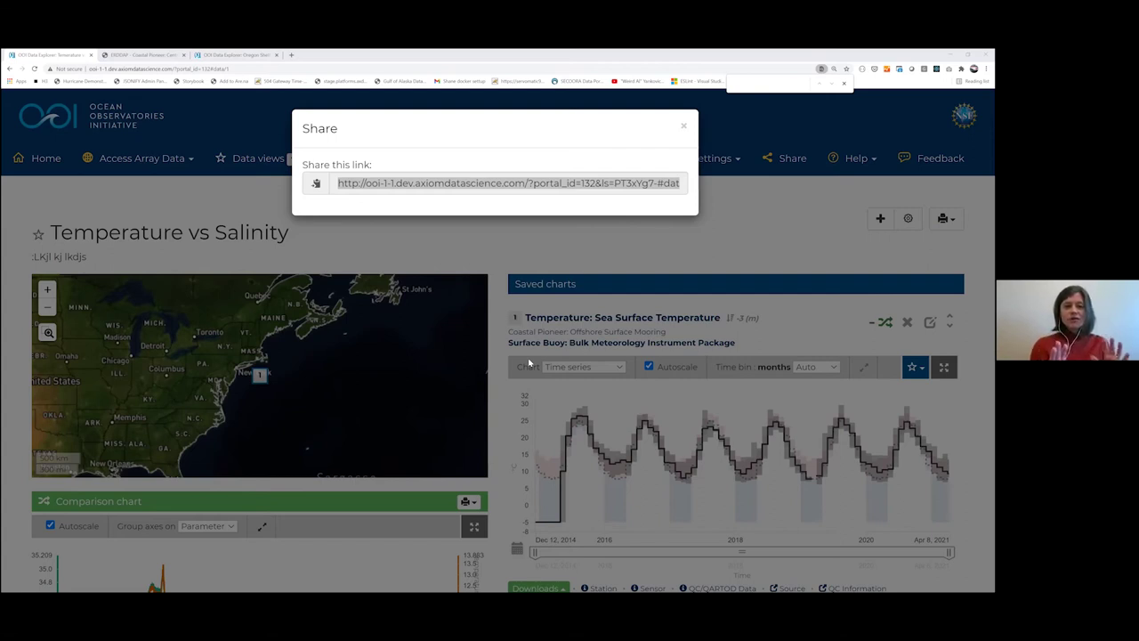
- Close the share dialog and view the help choices for the interactive guide and documentation
left_click(848, 163)
left_click(845, 162)
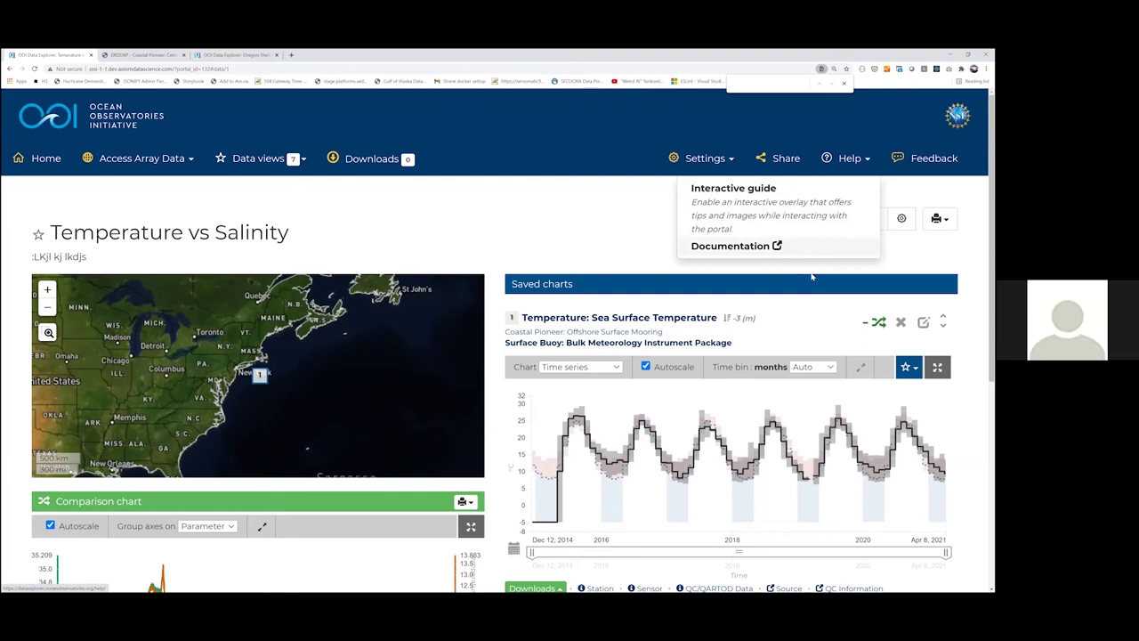
left_click(833, 298)
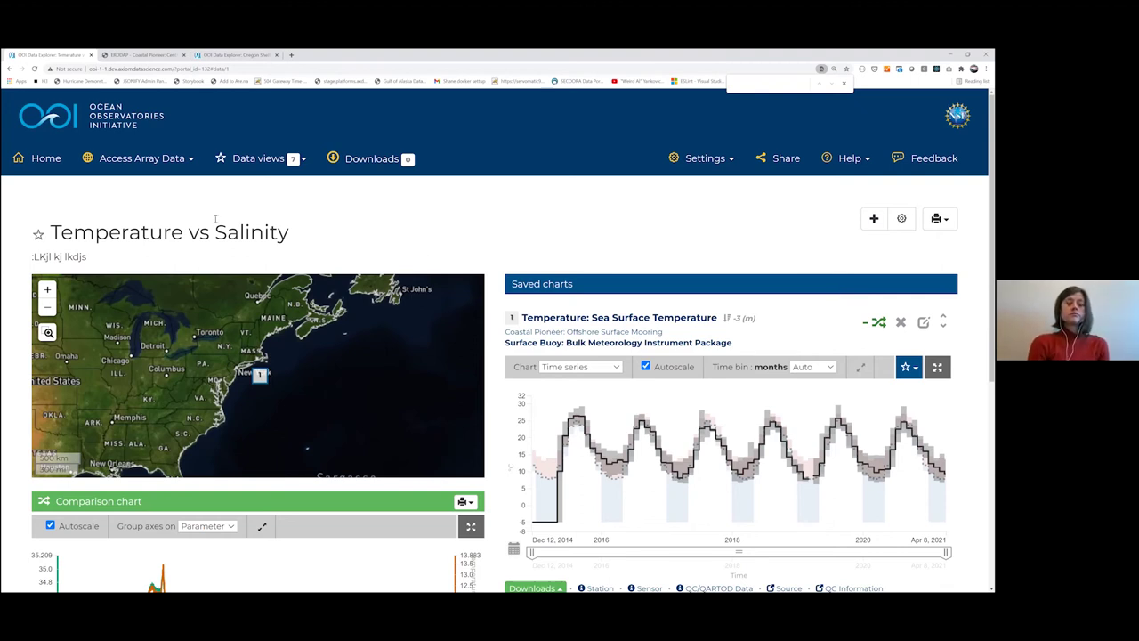
- Open the Oregon Coast: Regional Cabled Array and review its platform overview and More information page
left_click(138, 158)
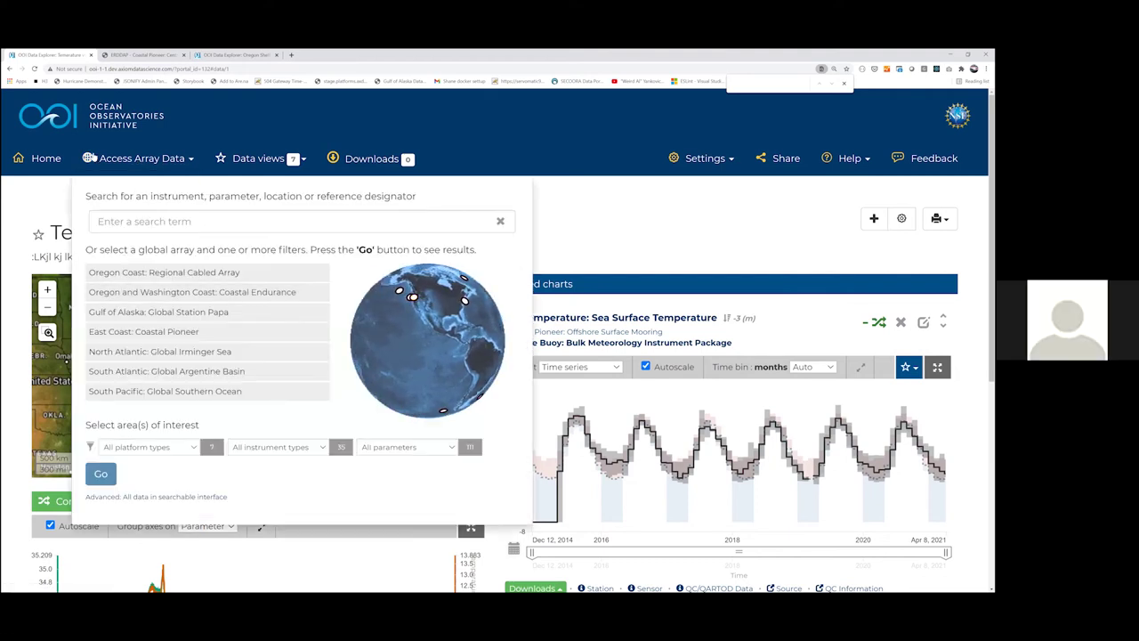
left_click(130, 272)
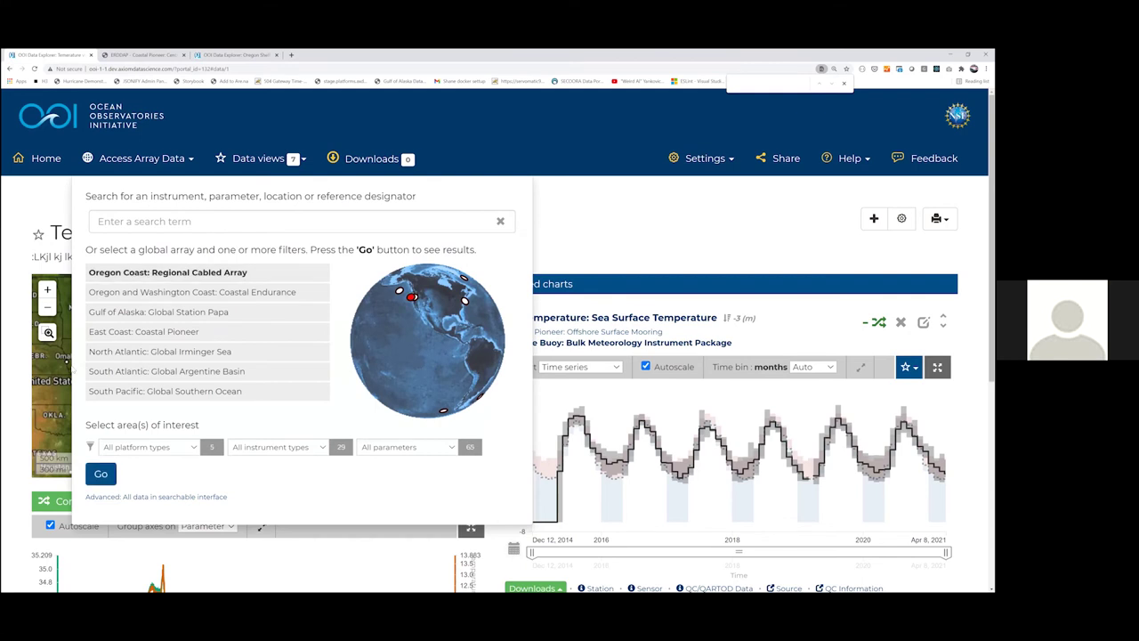
left_click(101, 475)
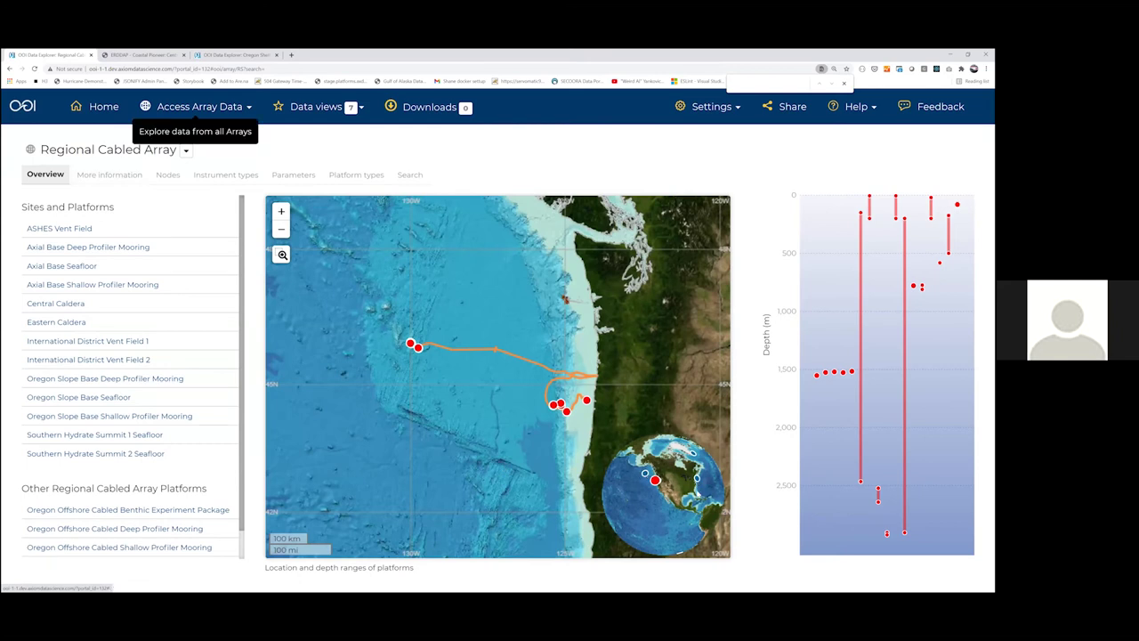
mouse_move(650, 499)
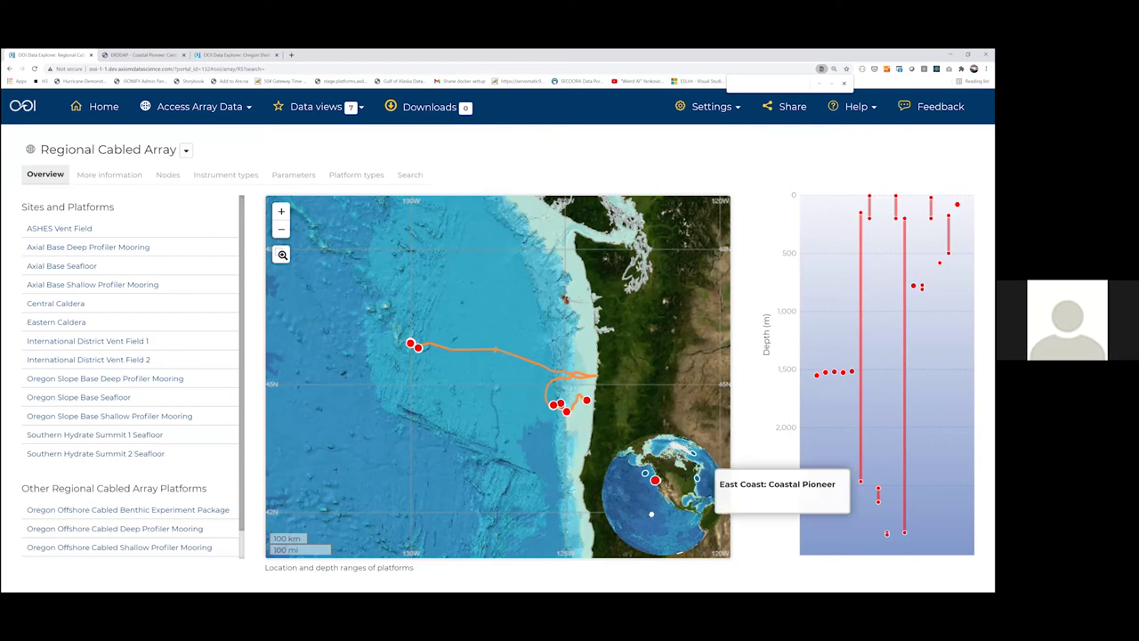
left_click(651, 513)
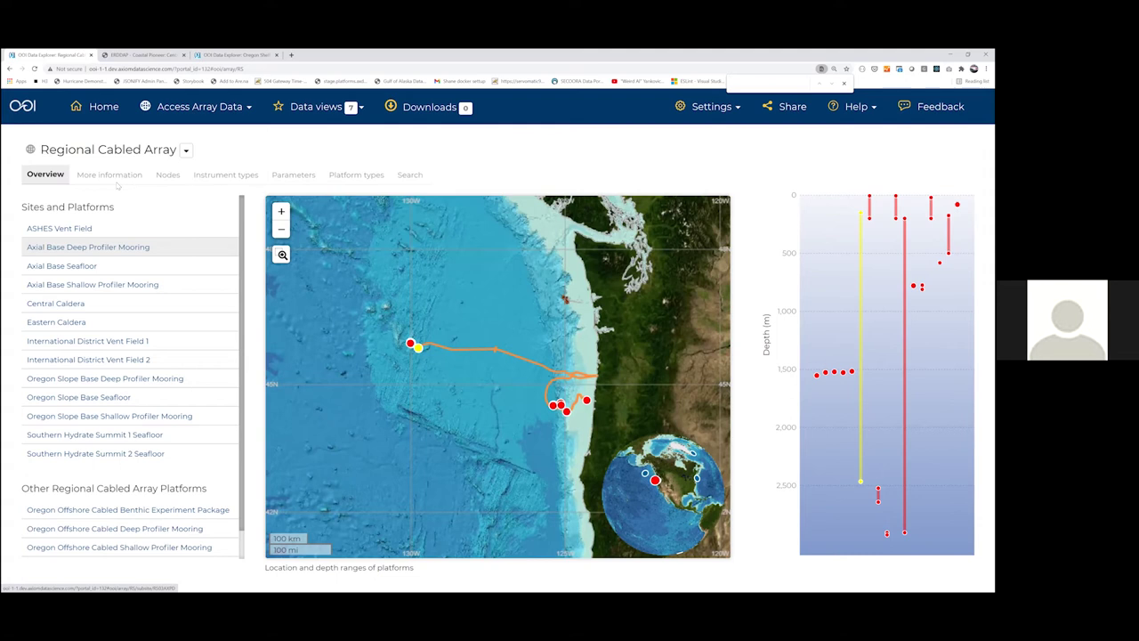
left_click(114, 178)
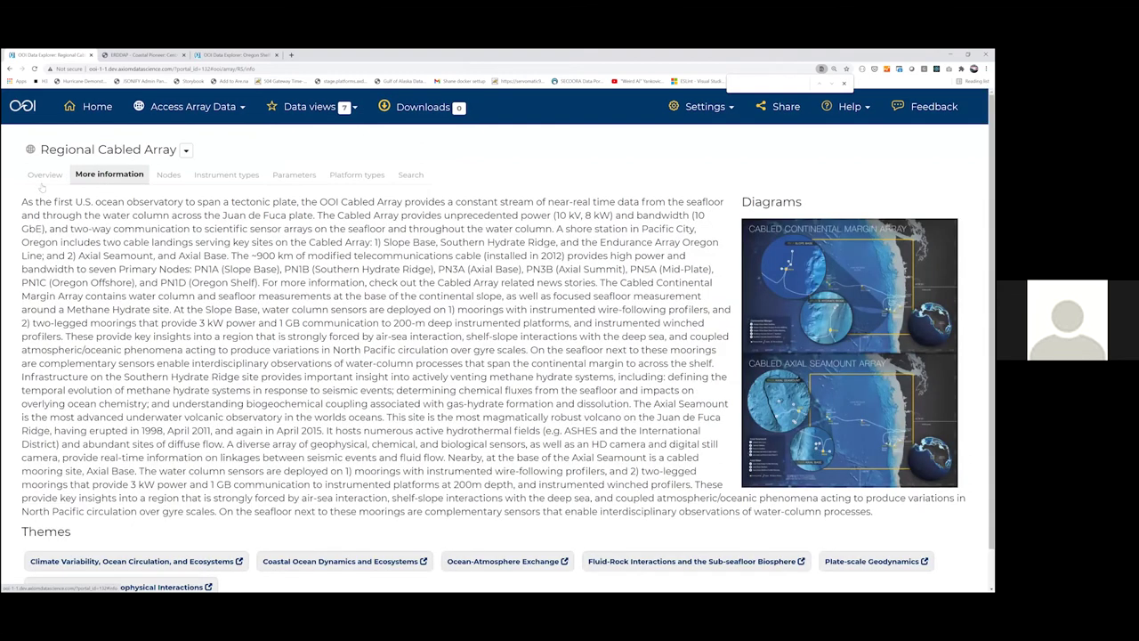
- Browse the array's nodes to the ASHES Vent Field Medium-Power JBox (MJ03B) CTD and examine its instrumentation and data product information
left_click(164, 176)
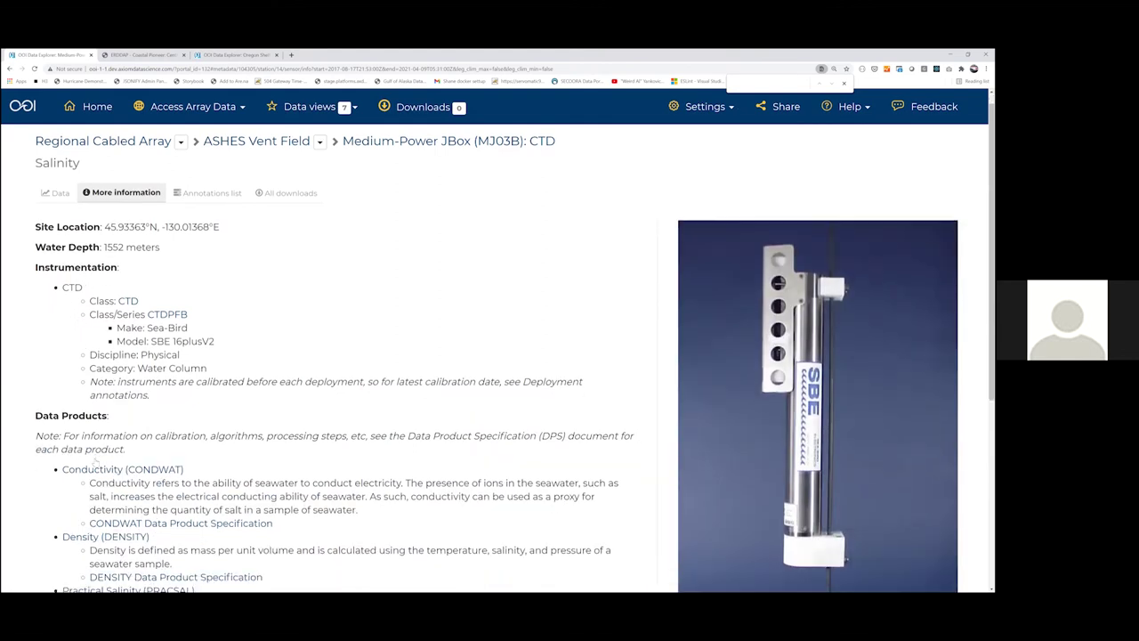
scroll(143, 513, "down", 1)
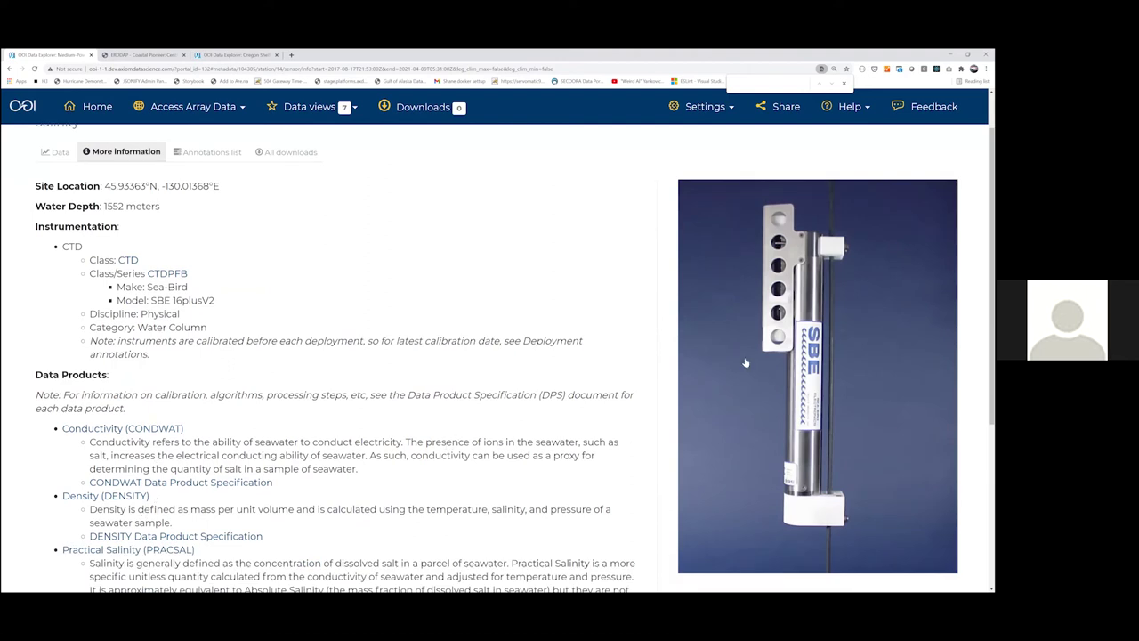
scroll(687, 380, "down", 5)
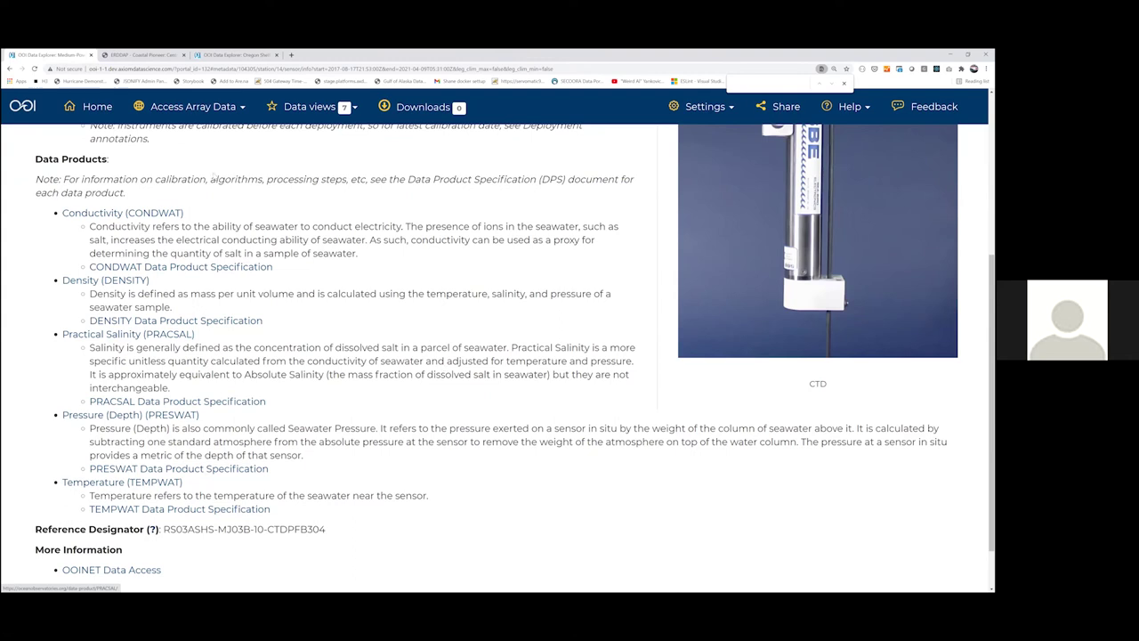
scroll(211, 159, "down", 2)
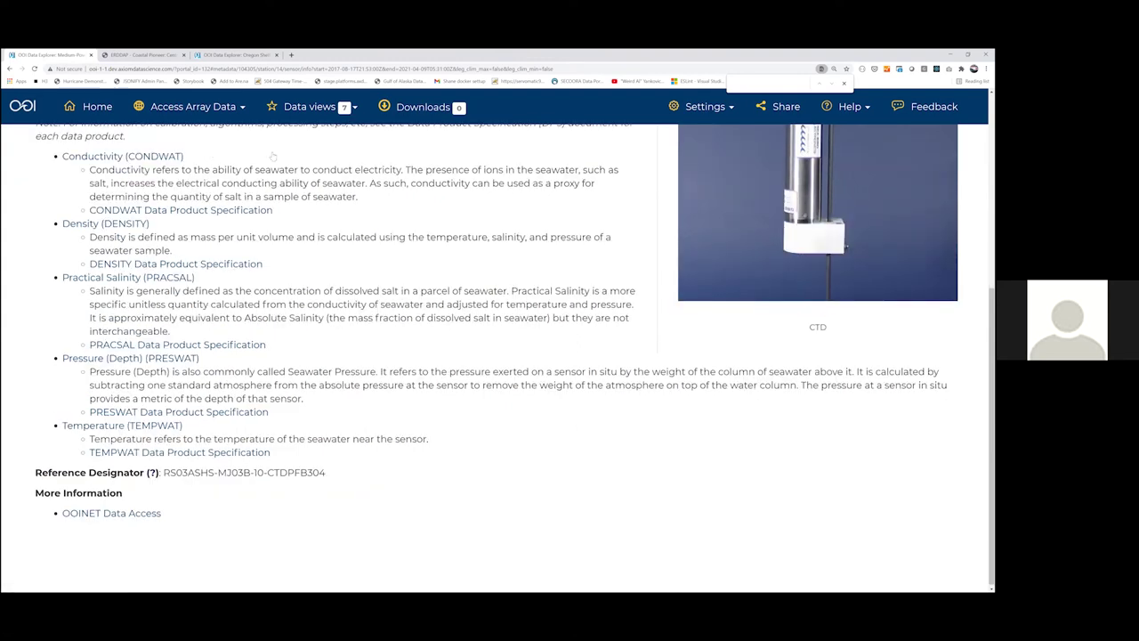
scroll(274, 156, "up", 3)
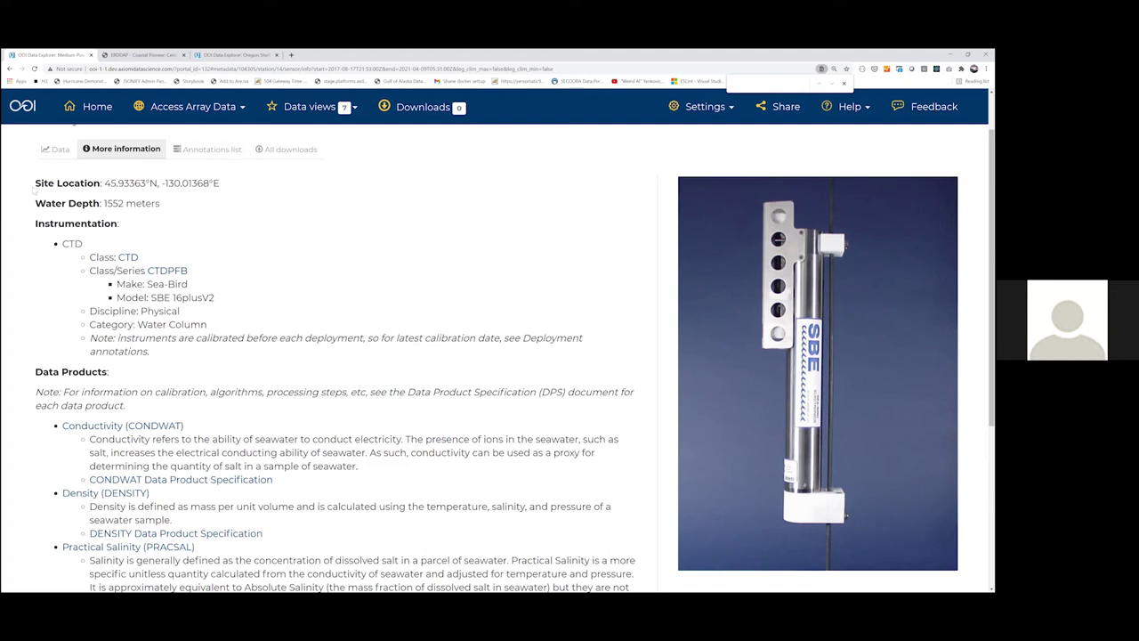
scroll(133, 182, "up", 1)
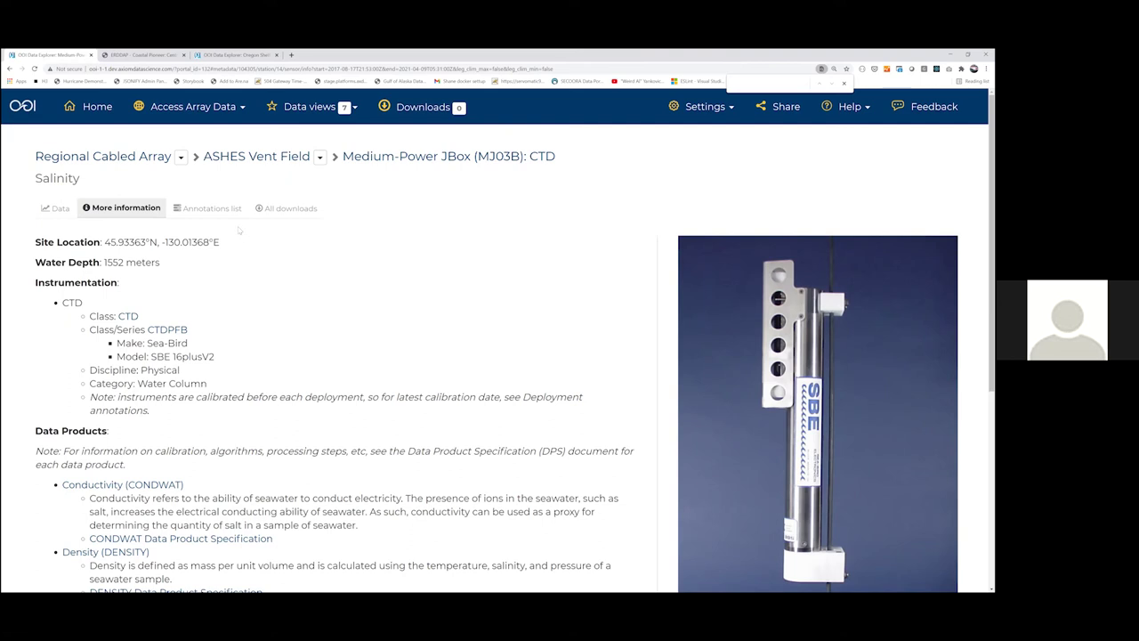
- Search the array data for "spkir" and show the datasets of the Spectral Irradiance instrument type
left_click(189, 115)
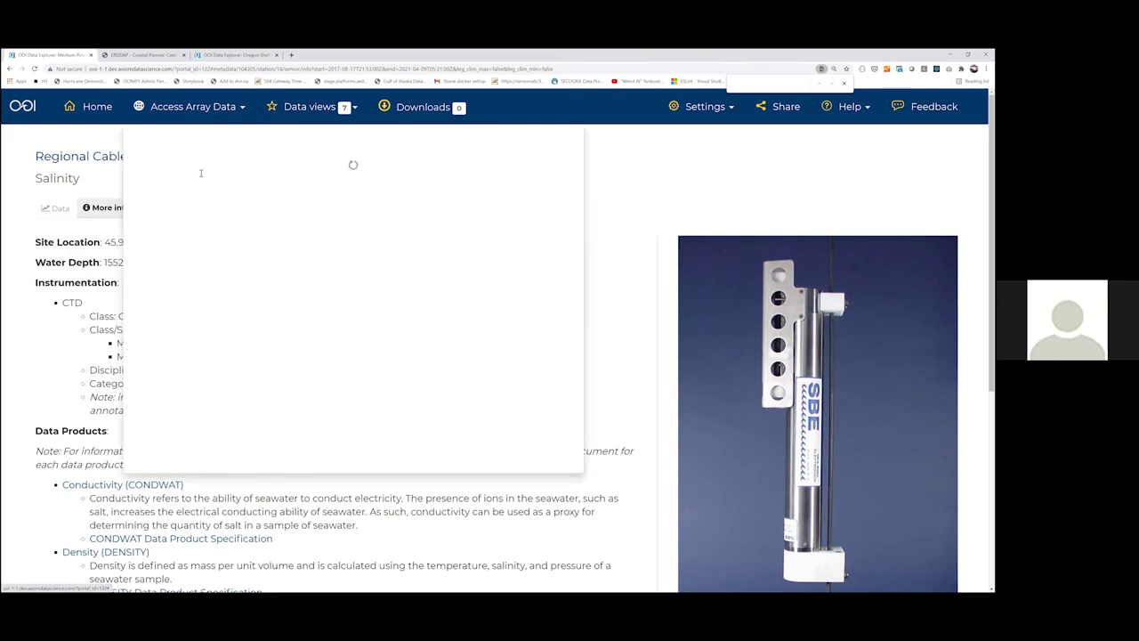
type("spkir")
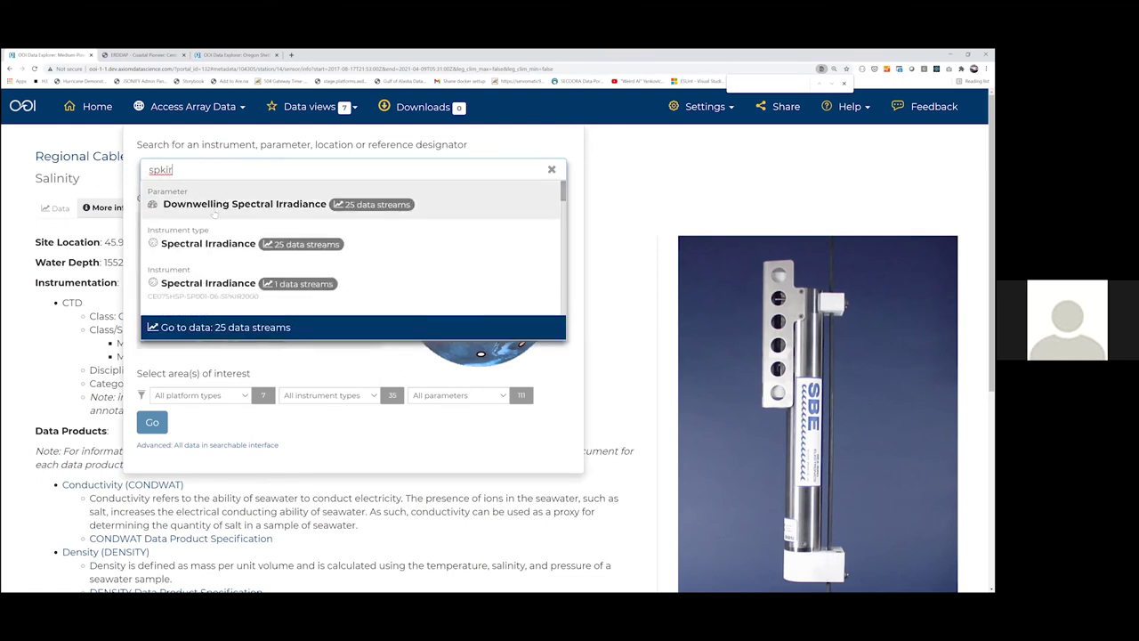
left_click(215, 246)
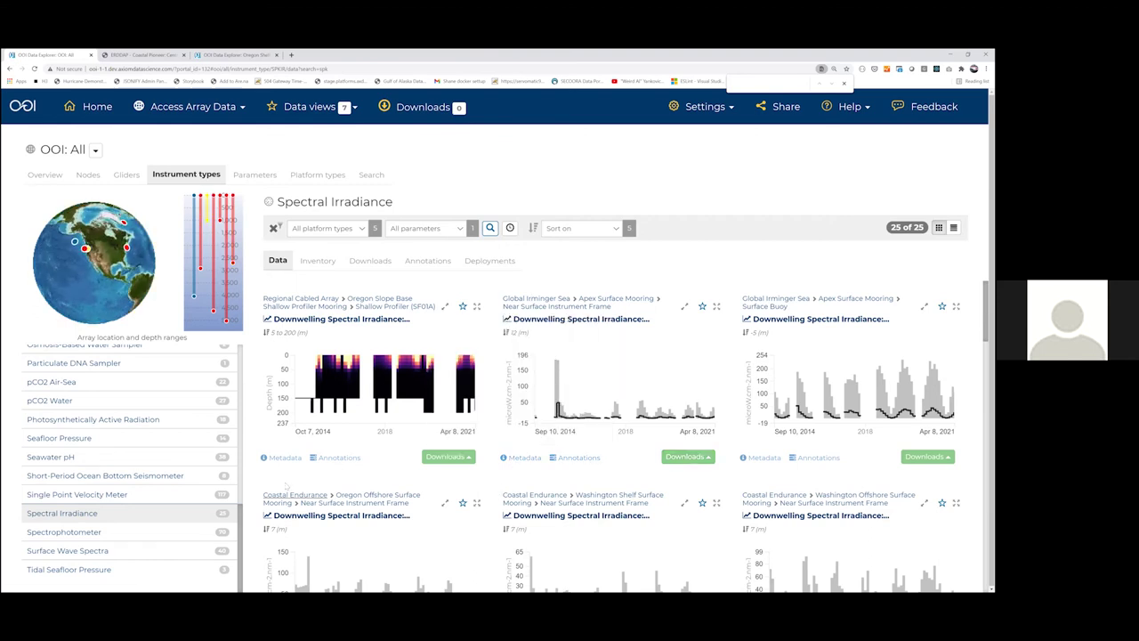
- Open the metadata of the Oregon Slope Base Shallow Profiler's Downwelling Spectral Irradiance dataset and review its instrument and data product details
mouse_move(274, 460)
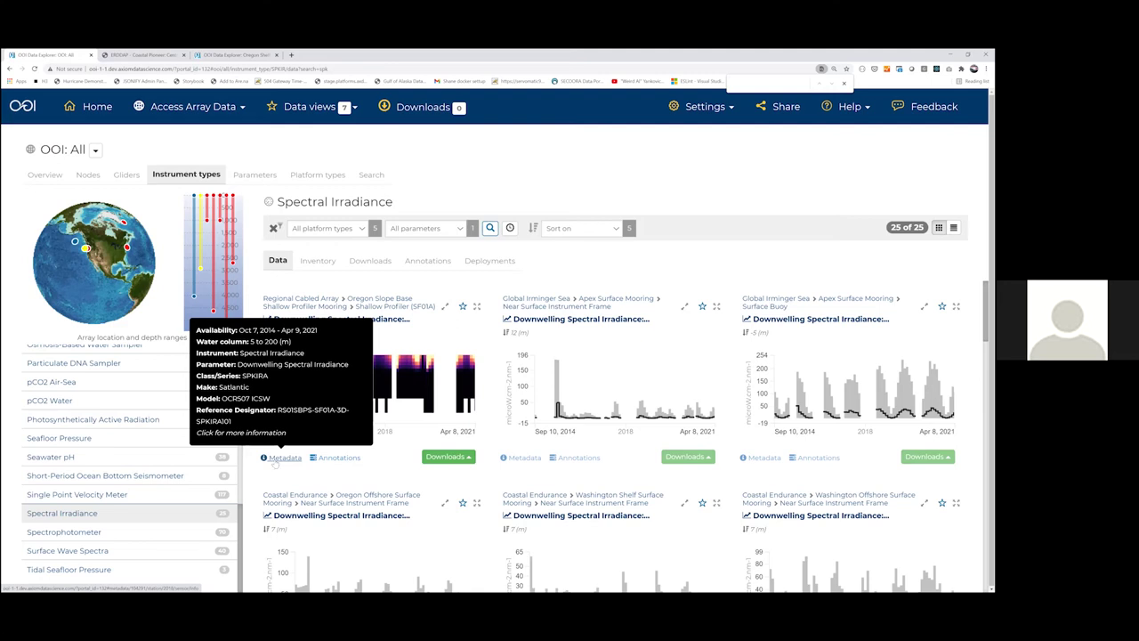
left_click(282, 457)
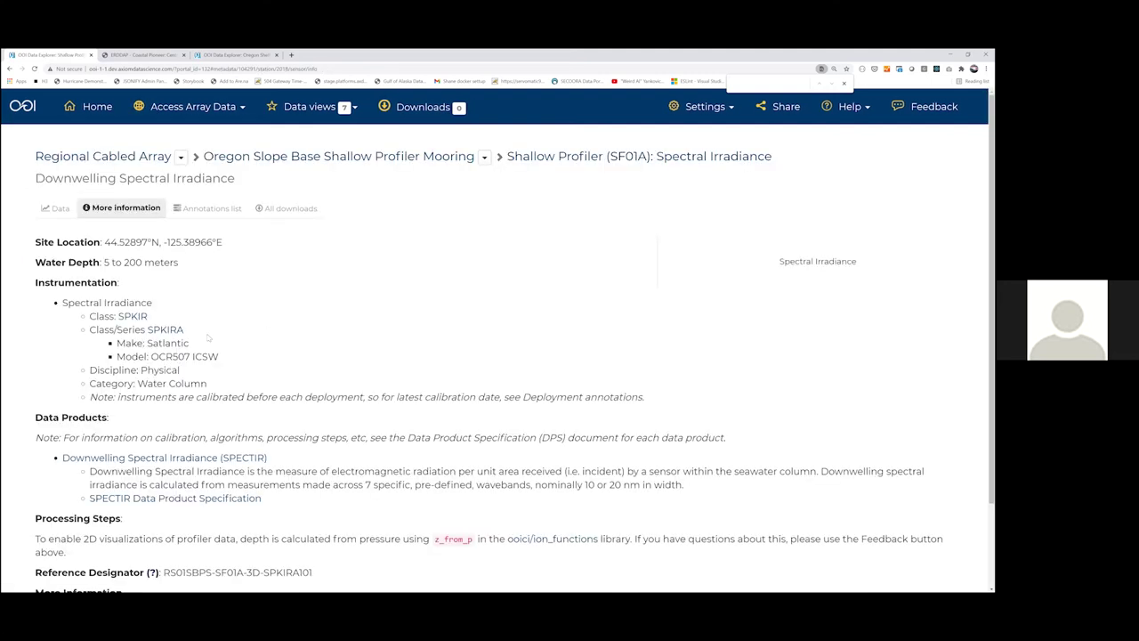
scroll(226, 374, "down", 3)
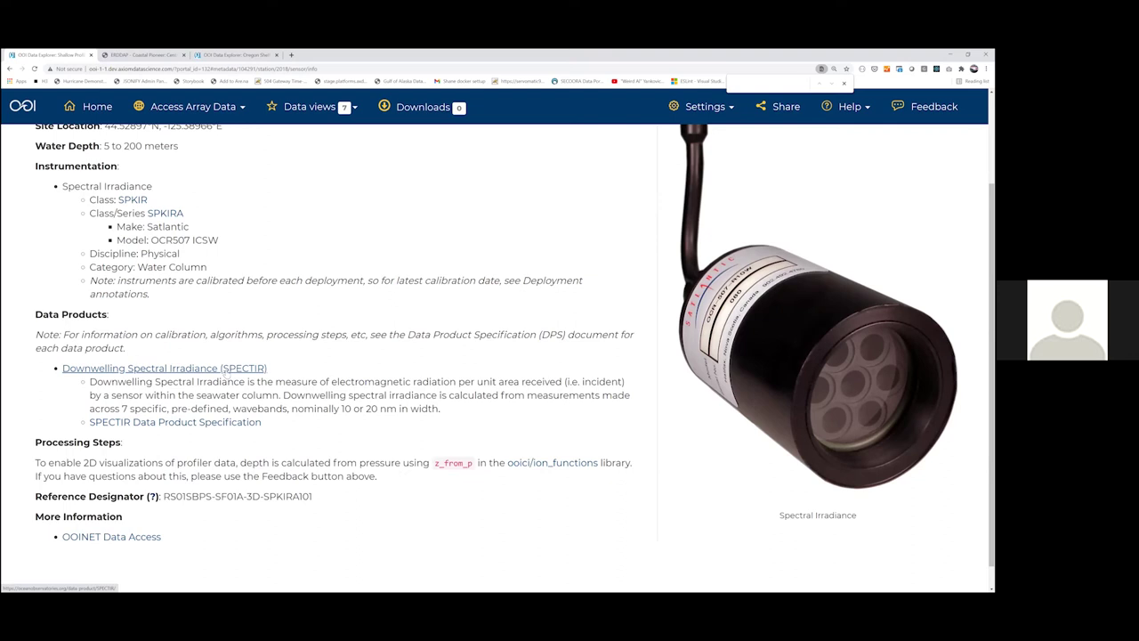
scroll(226, 375, "up", 2)
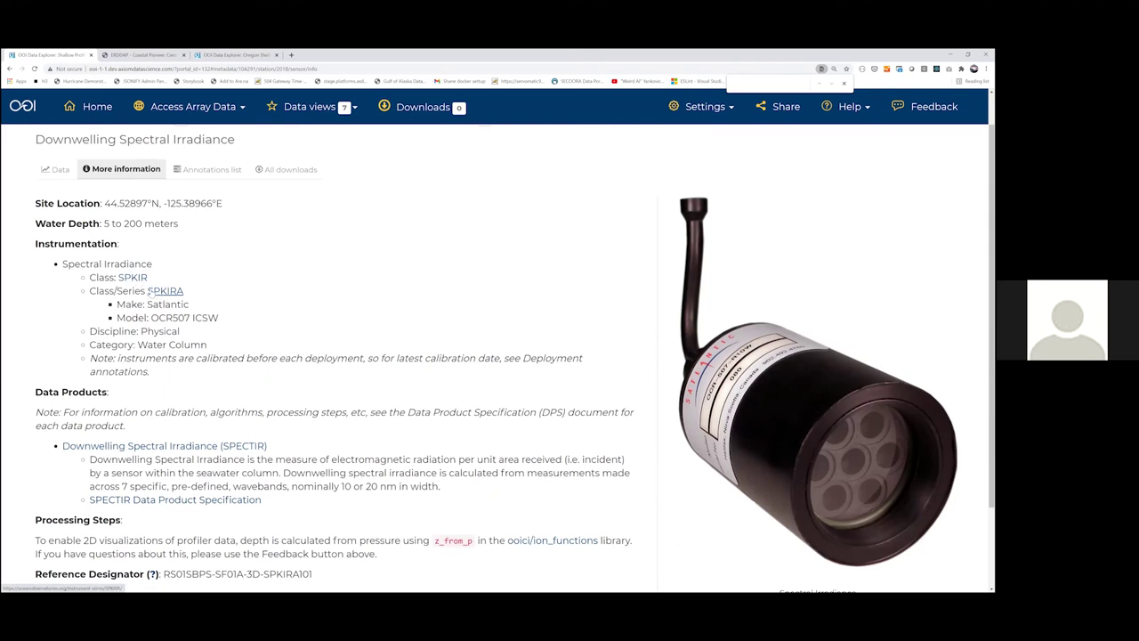
- Open the SPKIRA class/series page and examine its make, model and deployed instruments
left_click(153, 293)
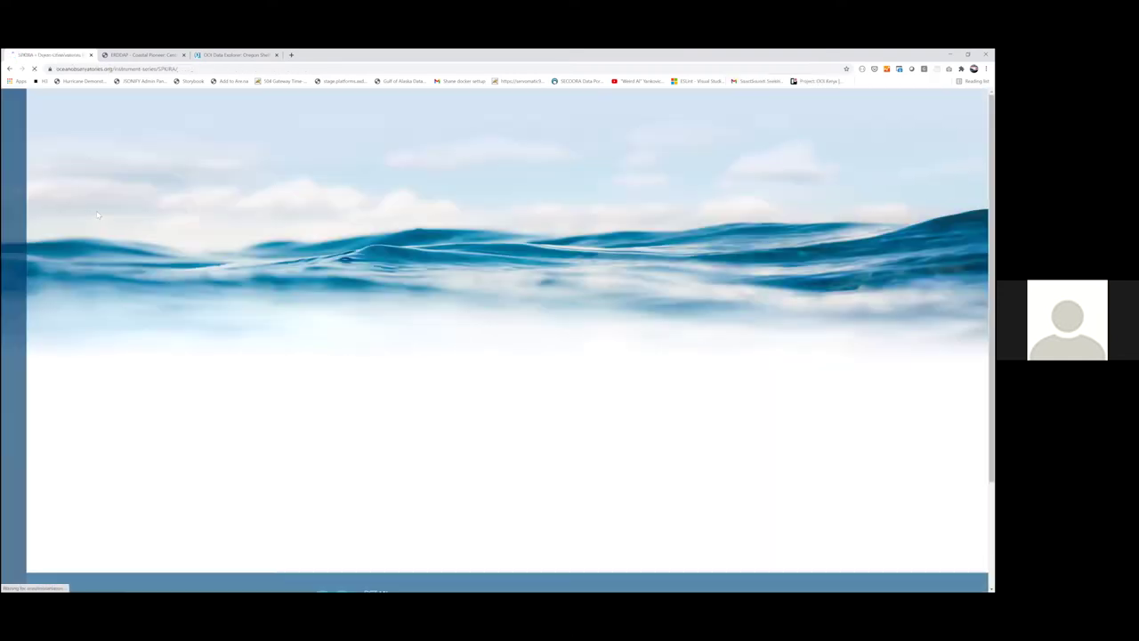
scroll(249, 447, "down", 2)
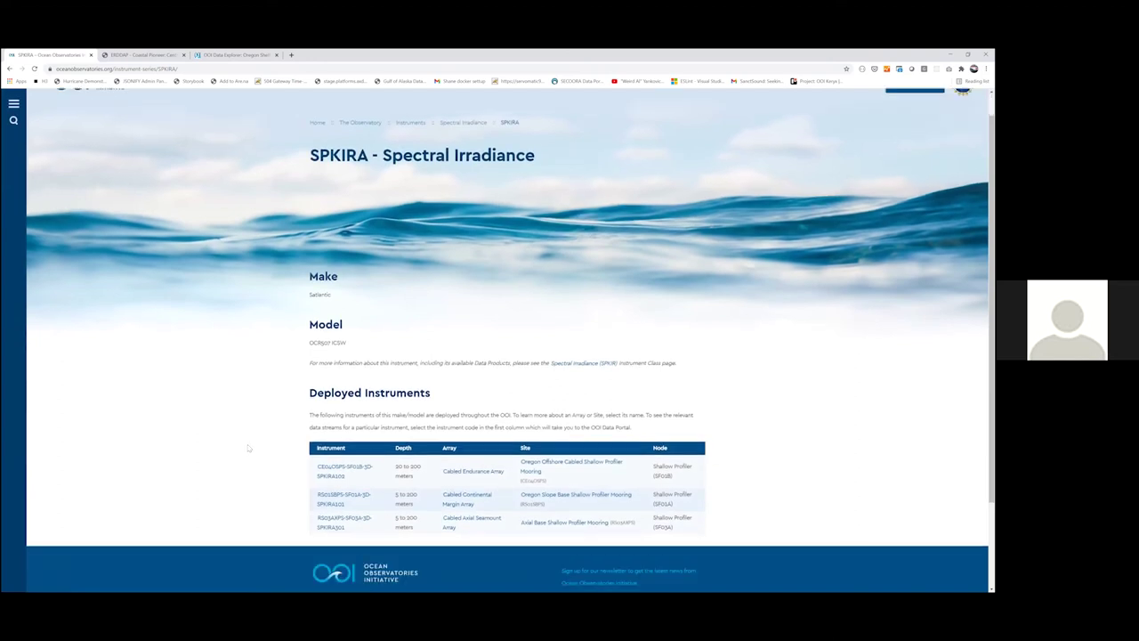
scroll(249, 447, "down", 1)
scroll(249, 447, "down", 1)
scroll(279, 424, "up", 1)
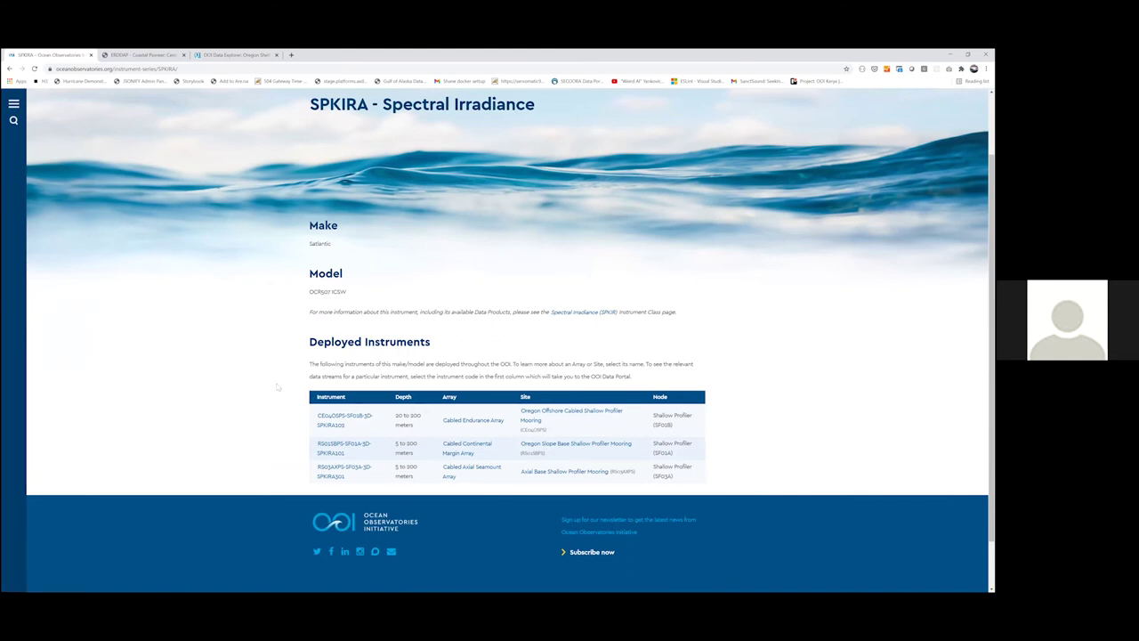
- Check the first deployed SPKIRA instrument in the Data Access & Visualization portal and return to the Data Explorer metadata page
left_click(328, 425)
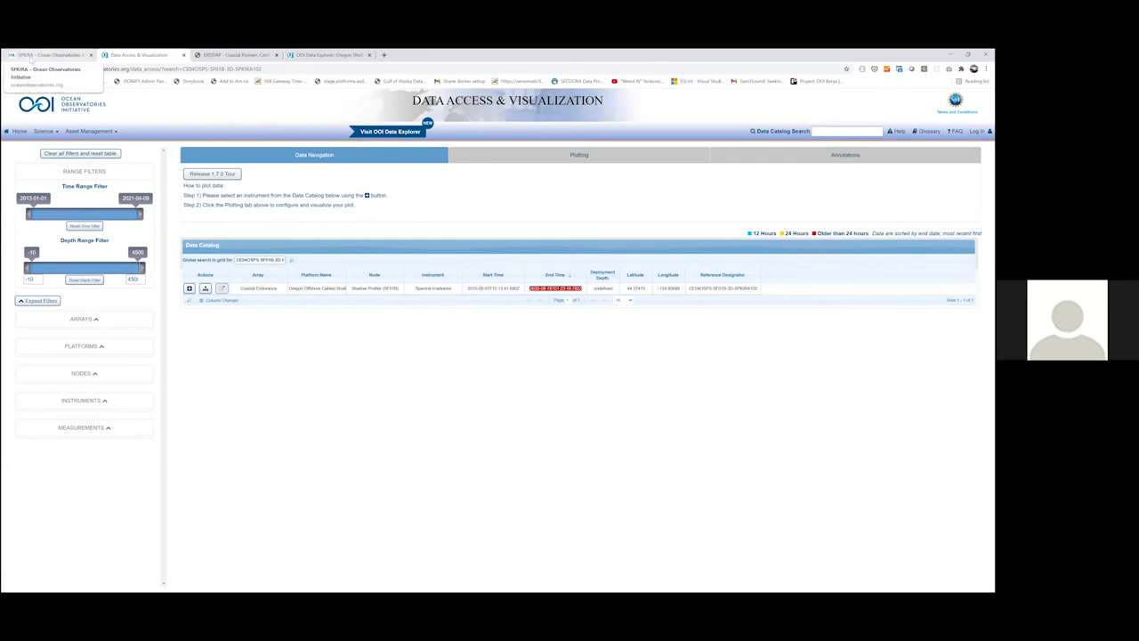
key("ctrl+shift+Tab")
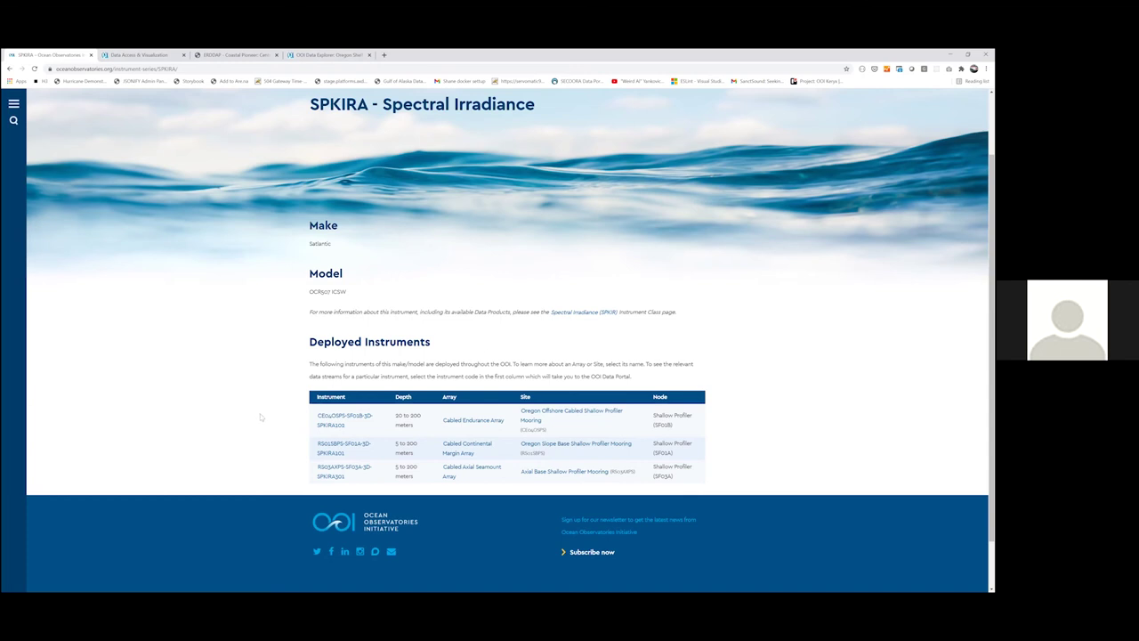
left_click(10, 69)
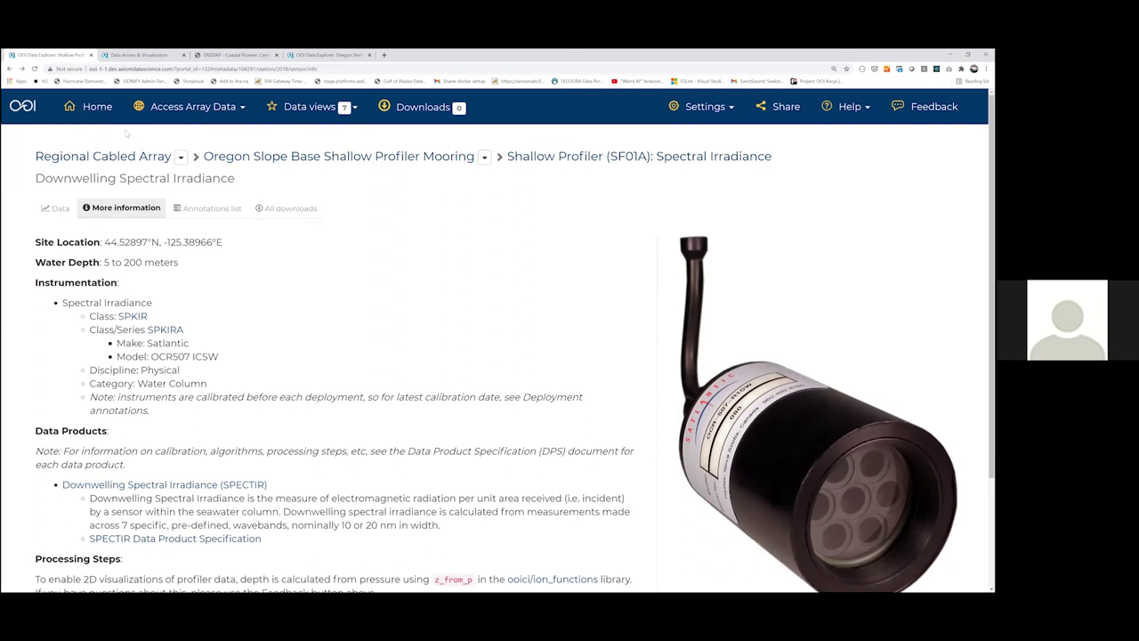
- Open the advanced search interface for all array data and clear all of its existing filters
left_click(176, 106)
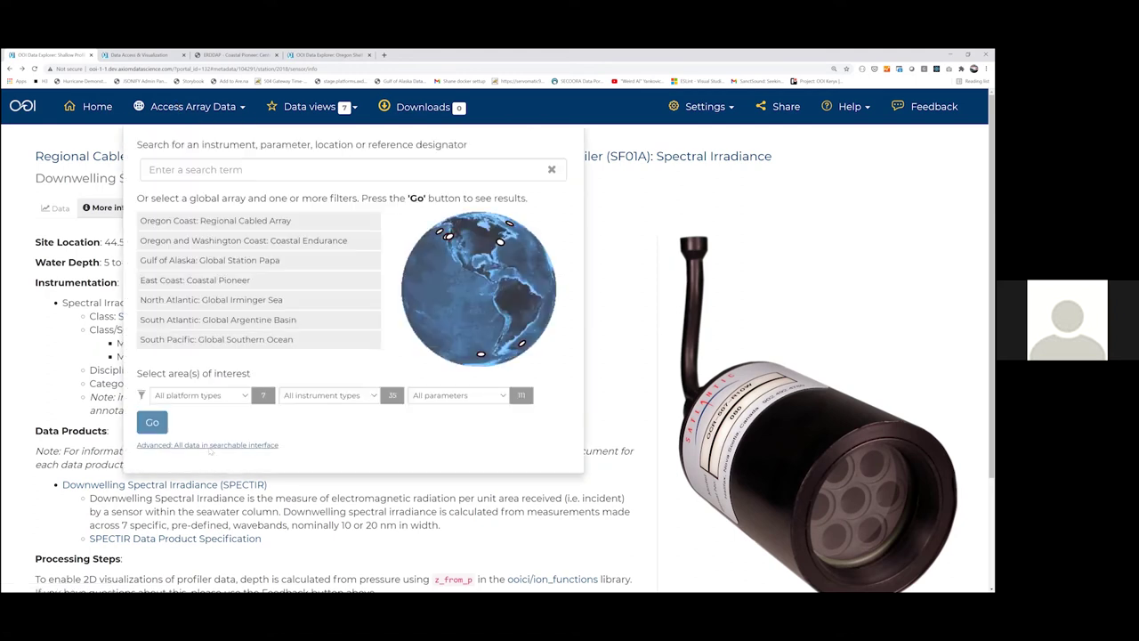
left_click(210, 447)
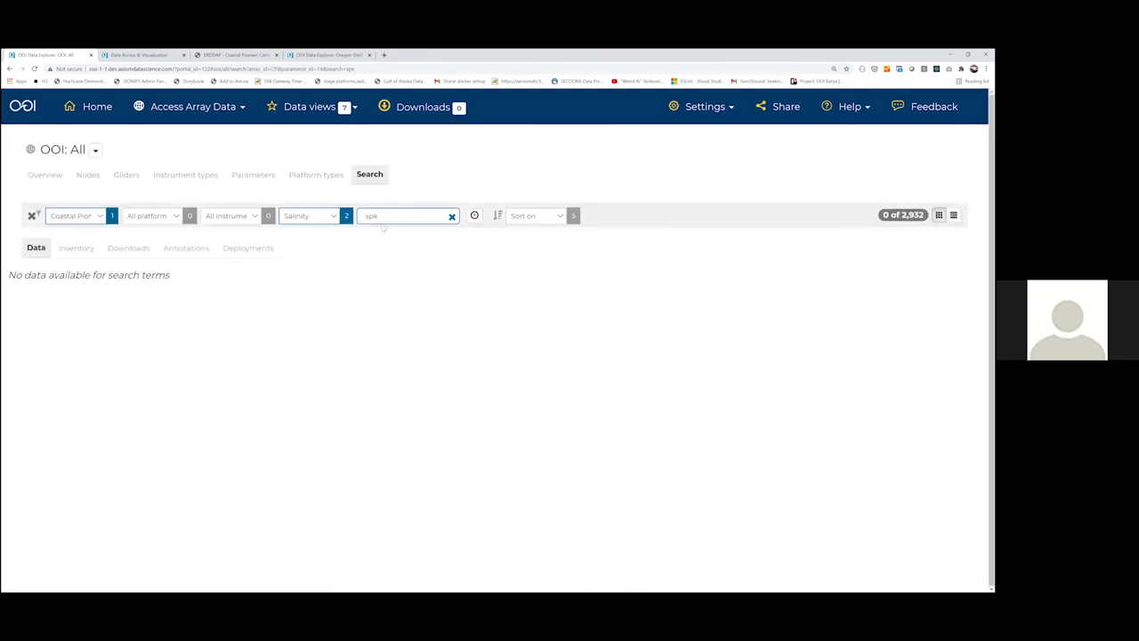
left_click(32, 217)
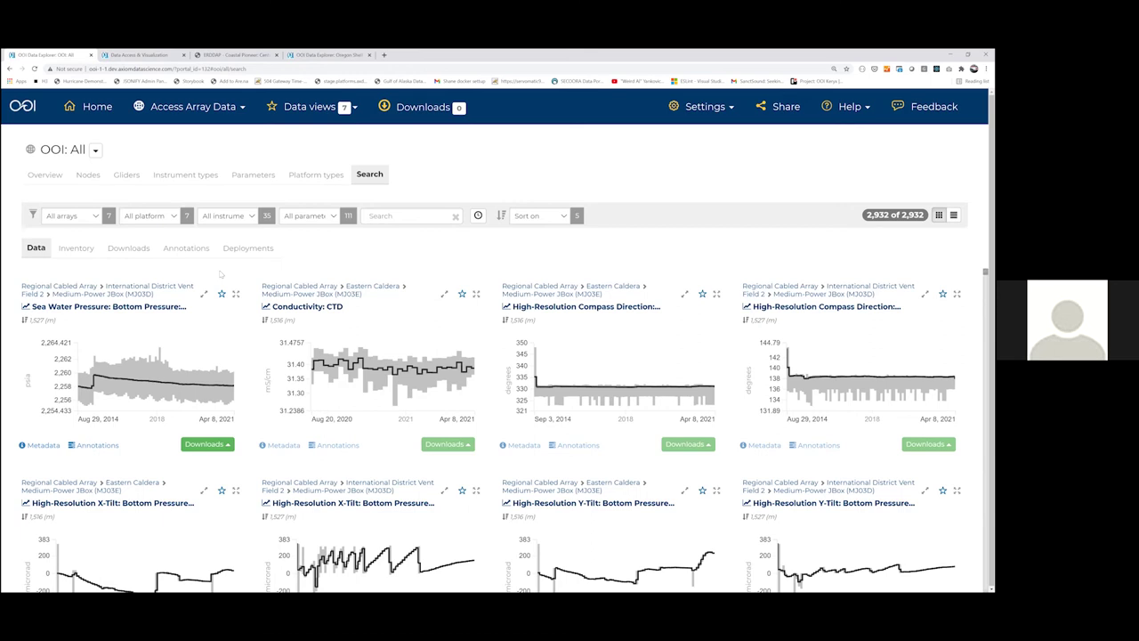
- Filter the search results to the Spectral Irradiance instrument type and check the available parameter and instrument choices
left_click(213, 220)
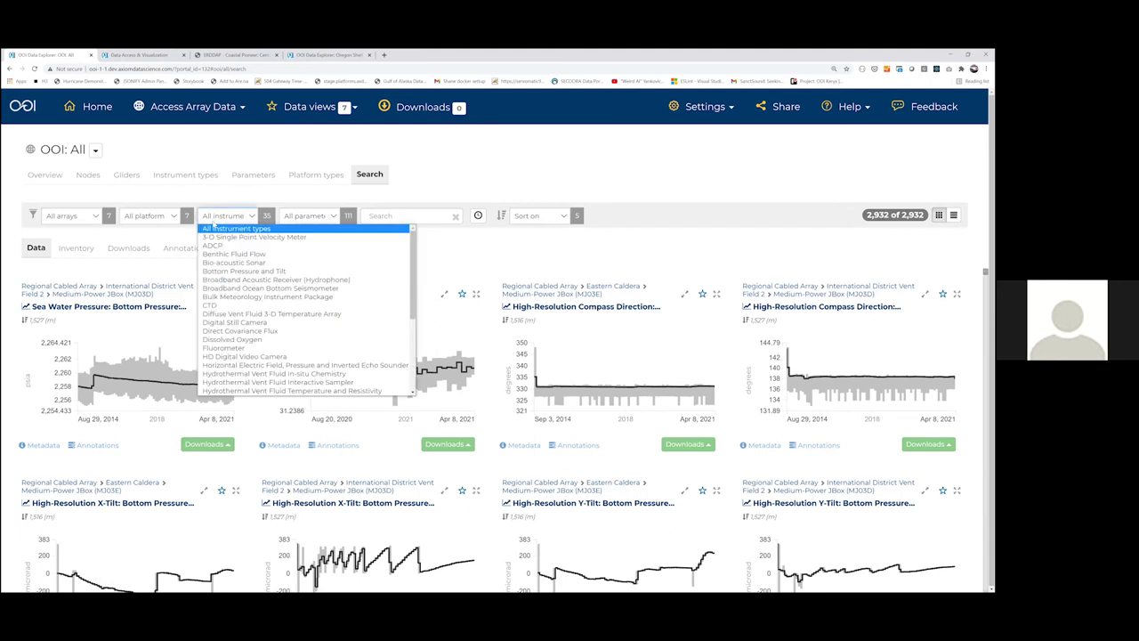
scroll(239, 305, "down", 3)
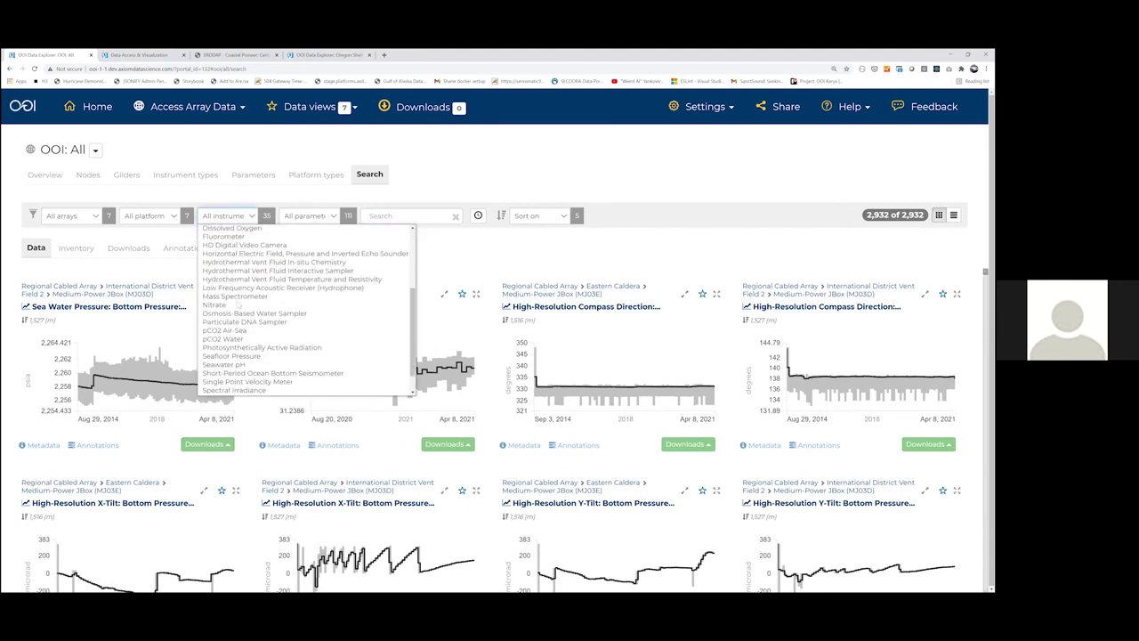
scroll(239, 305, "down", 1)
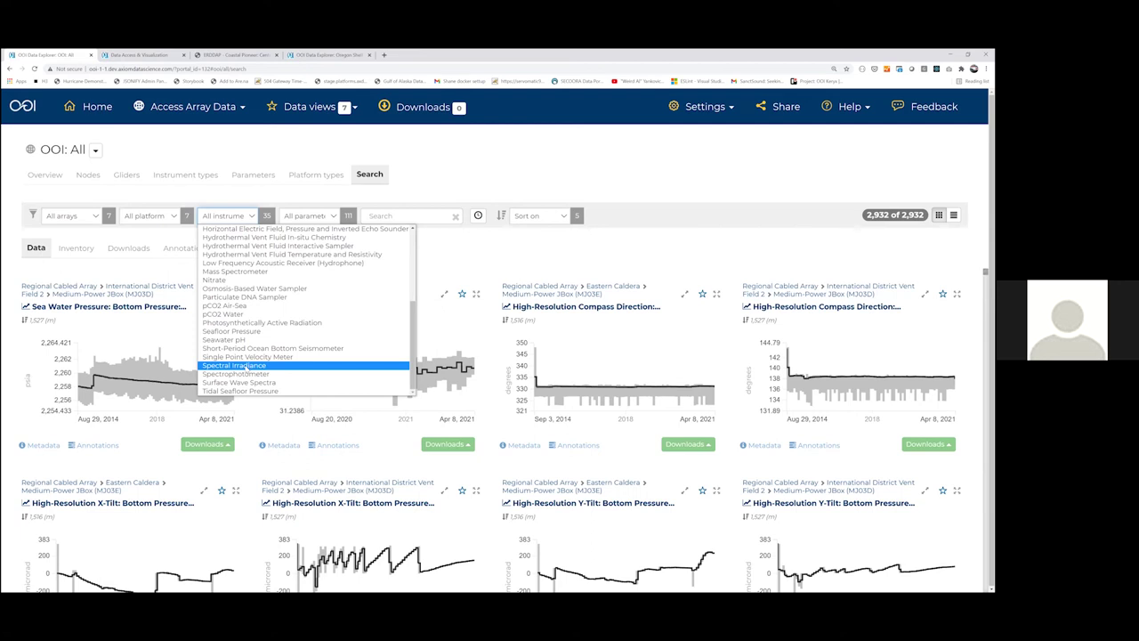
left_click(246, 367)
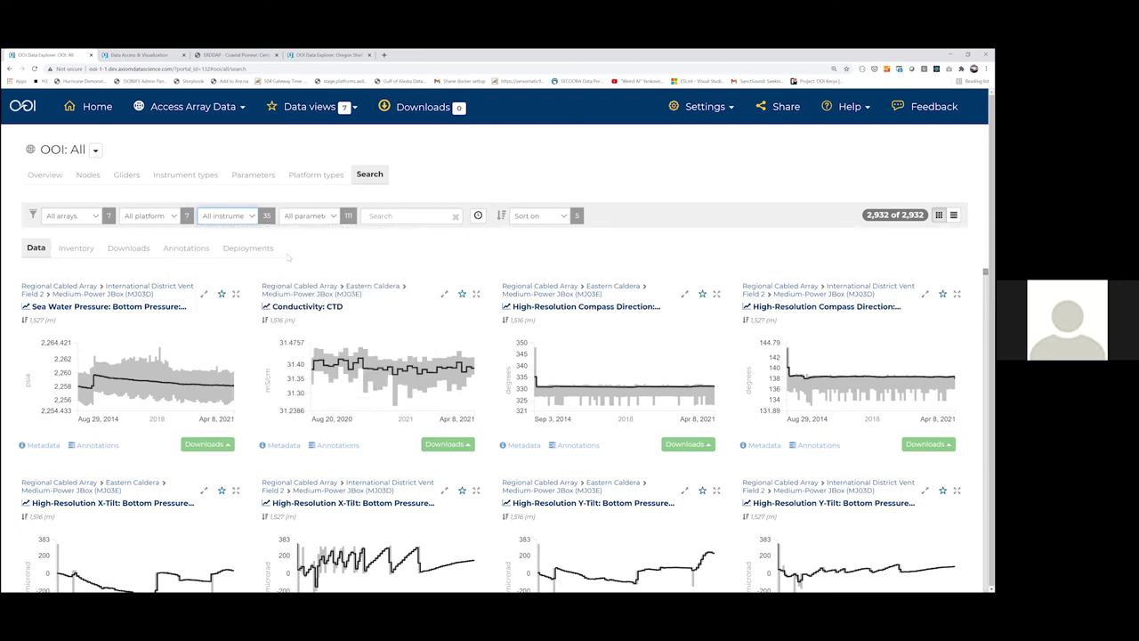
left_click(303, 221)
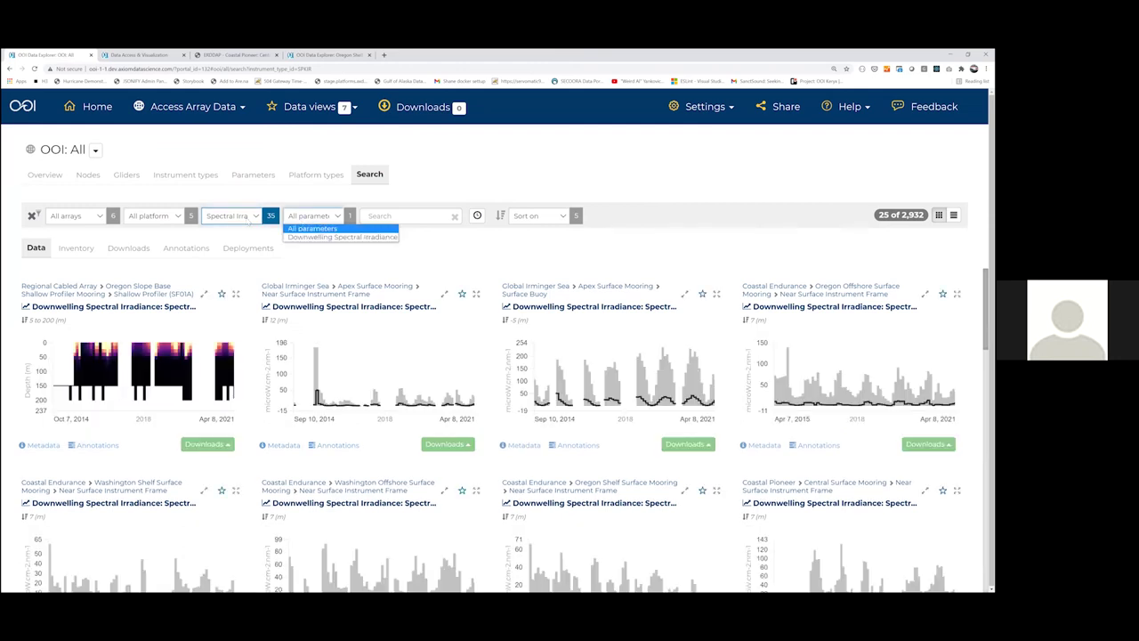
left_click(248, 221)
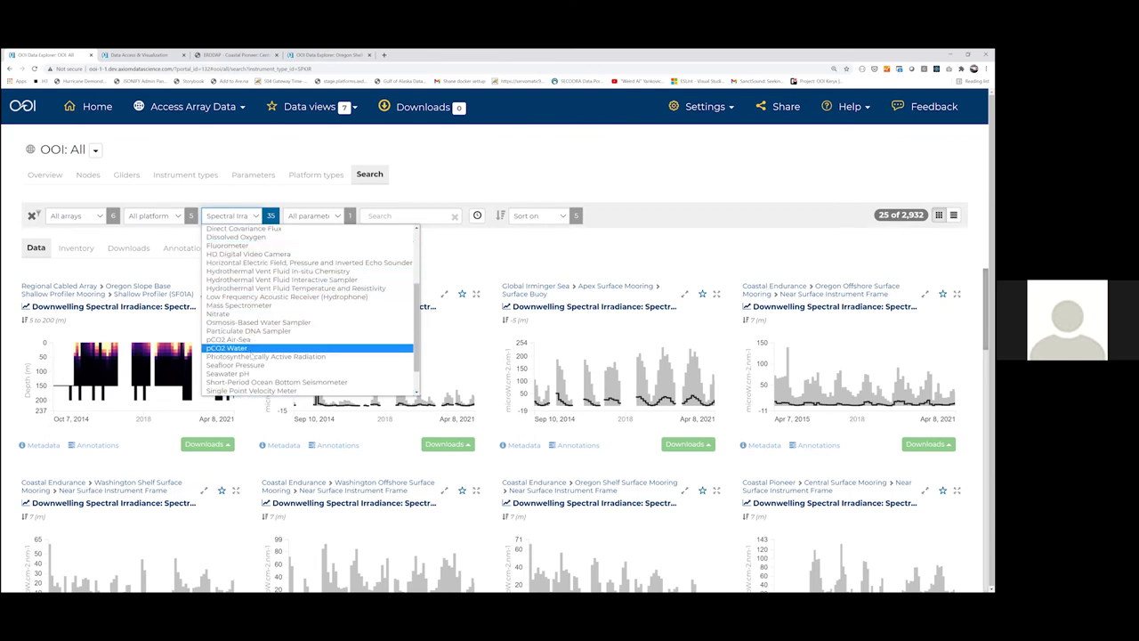
left_click(310, 215)
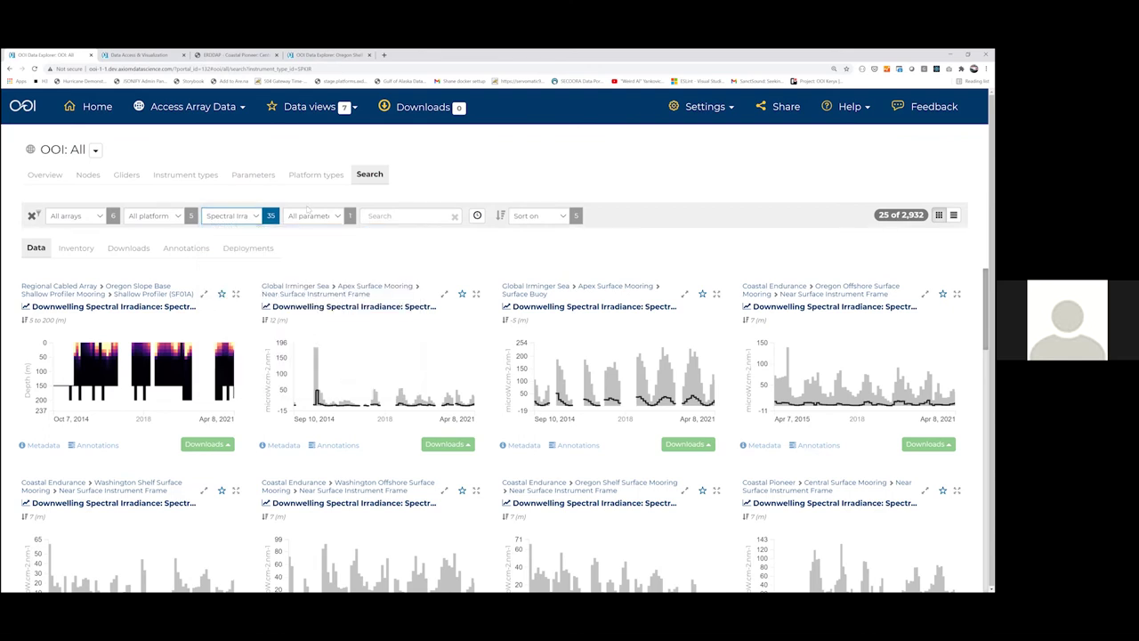
- Filter the search results to the Dissolved Oxygen instrument type and examine its available parameter choices
left_click(310, 215)
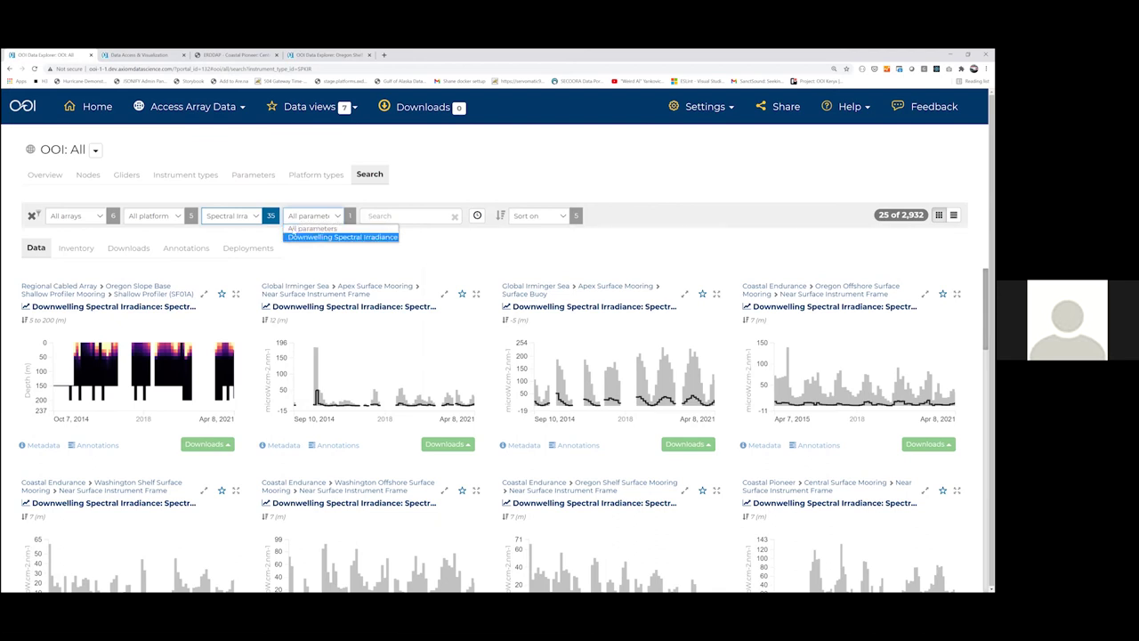
left_click(238, 215)
scroll(250, 285, "up", 3)
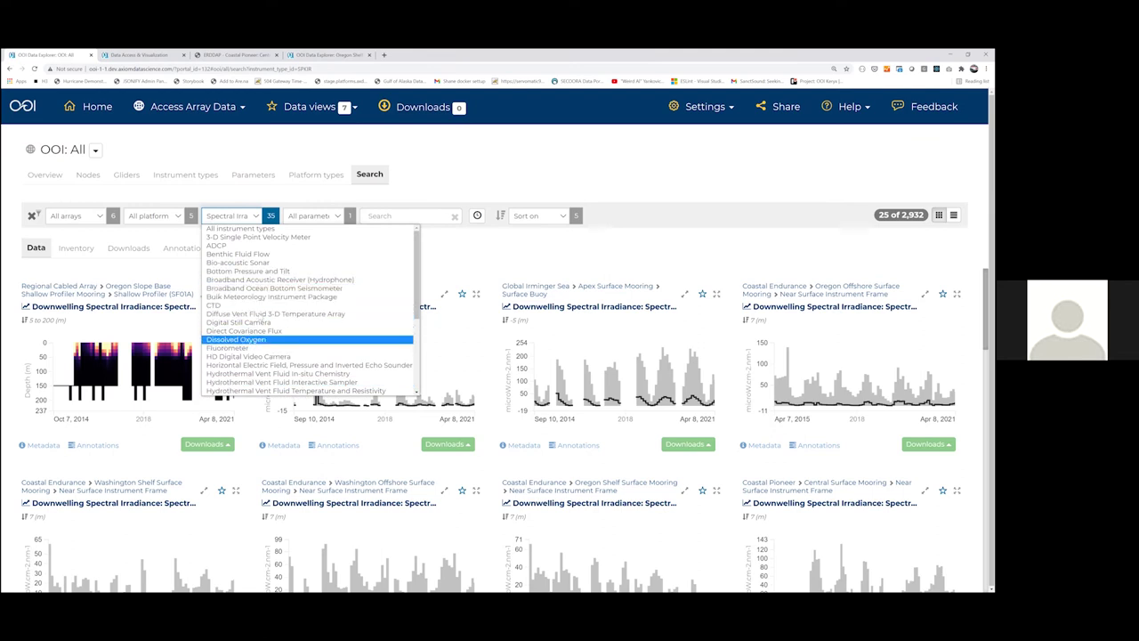
left_click(236, 339)
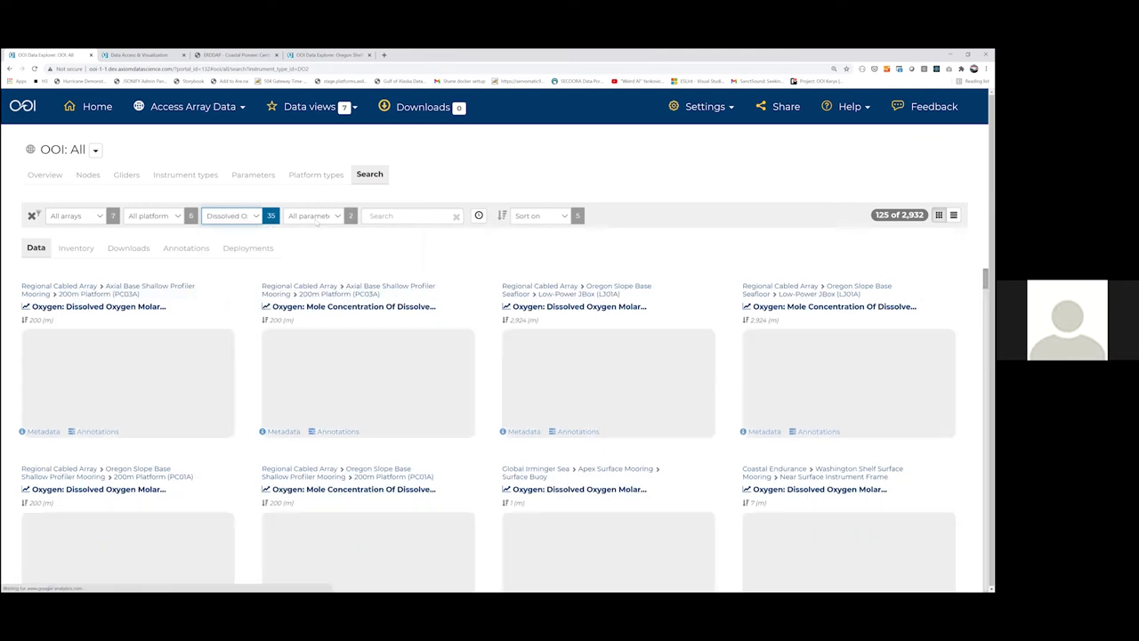
left_click(315, 217)
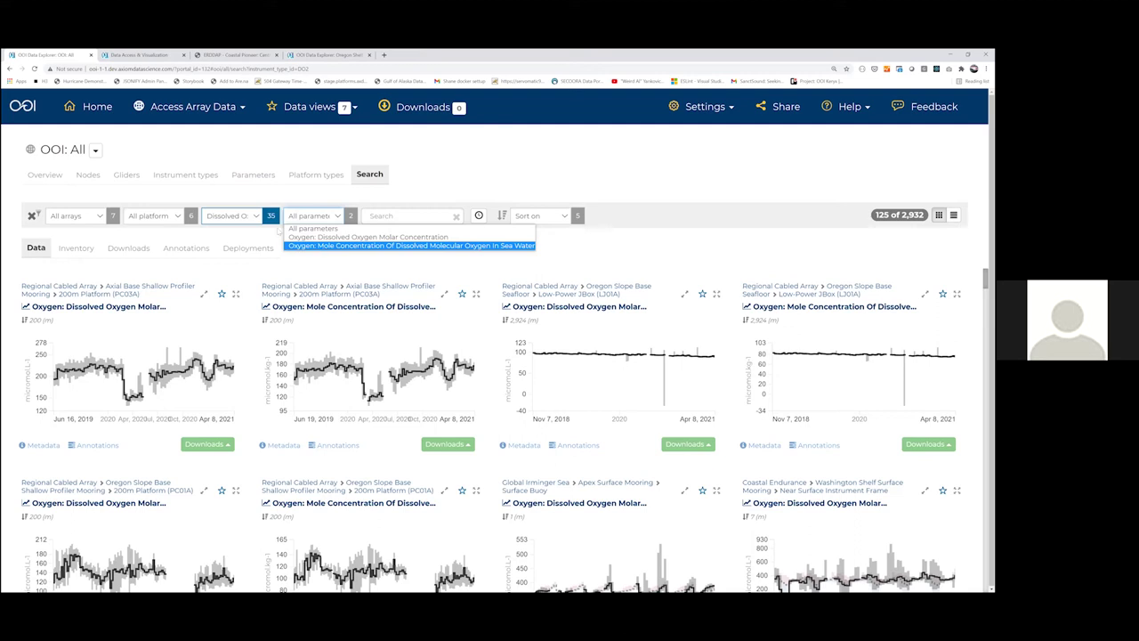
- Reset the instrument type filter to all instrument types
left_click(250, 217)
left_click(252, 229)
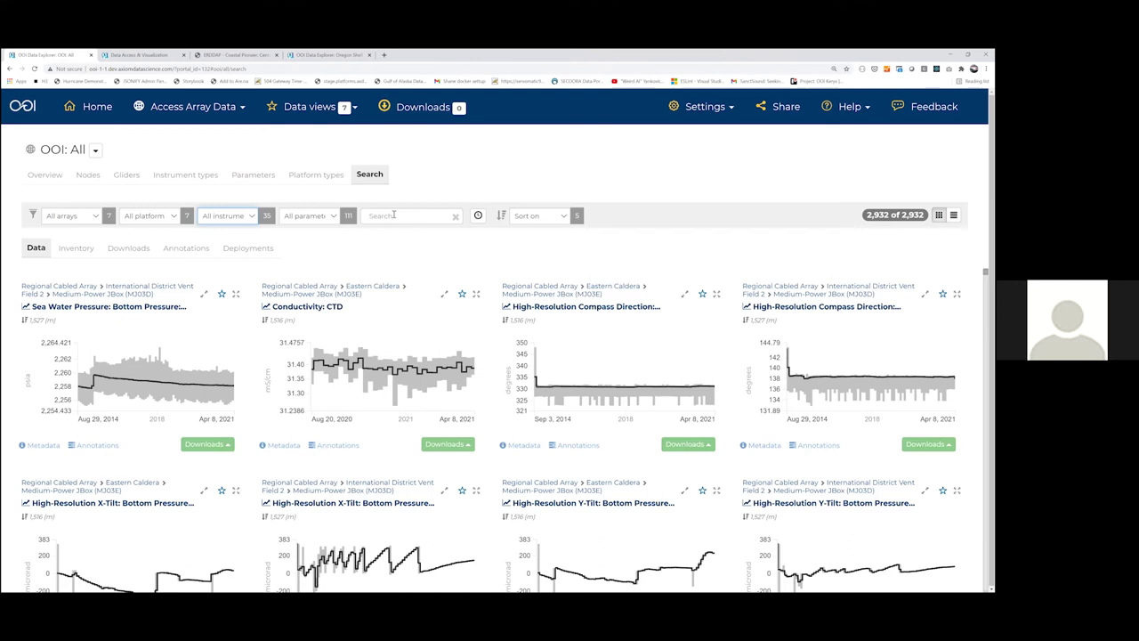
- Search all array datasets for "sf0", review the matching shallow profiler data and clear the search text
left_click(393, 215)
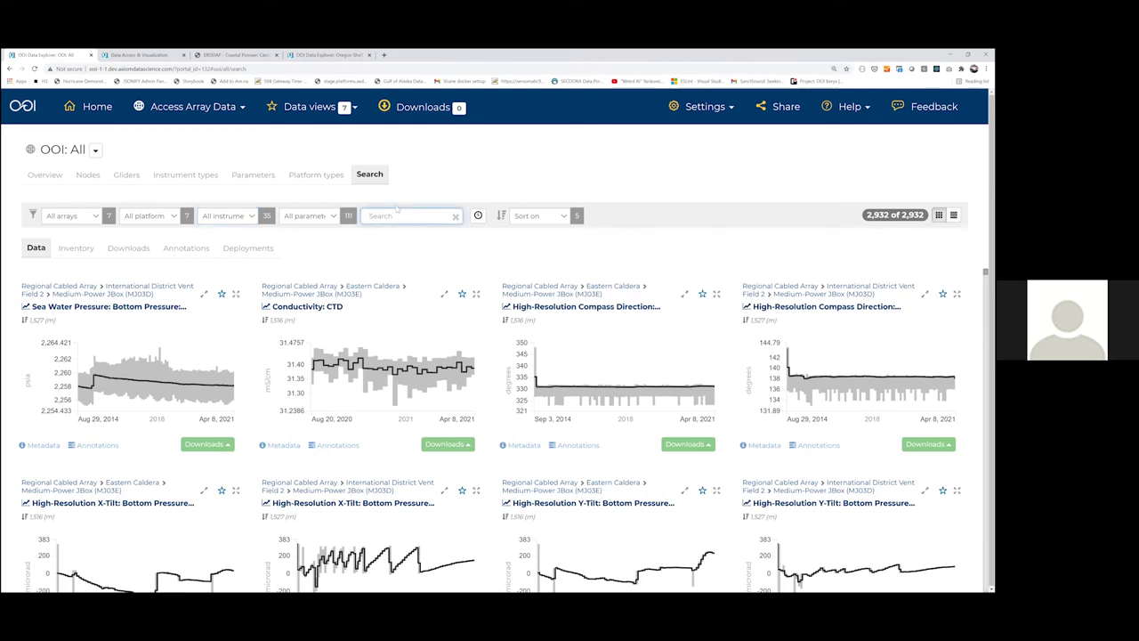
type("s")
type("t")
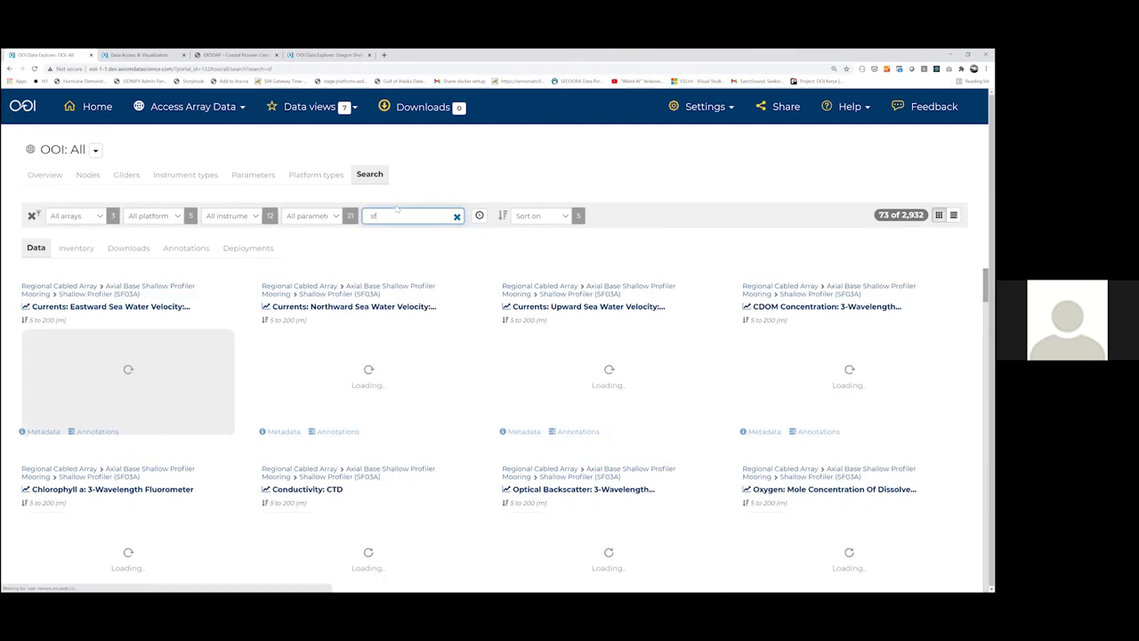
type("0")
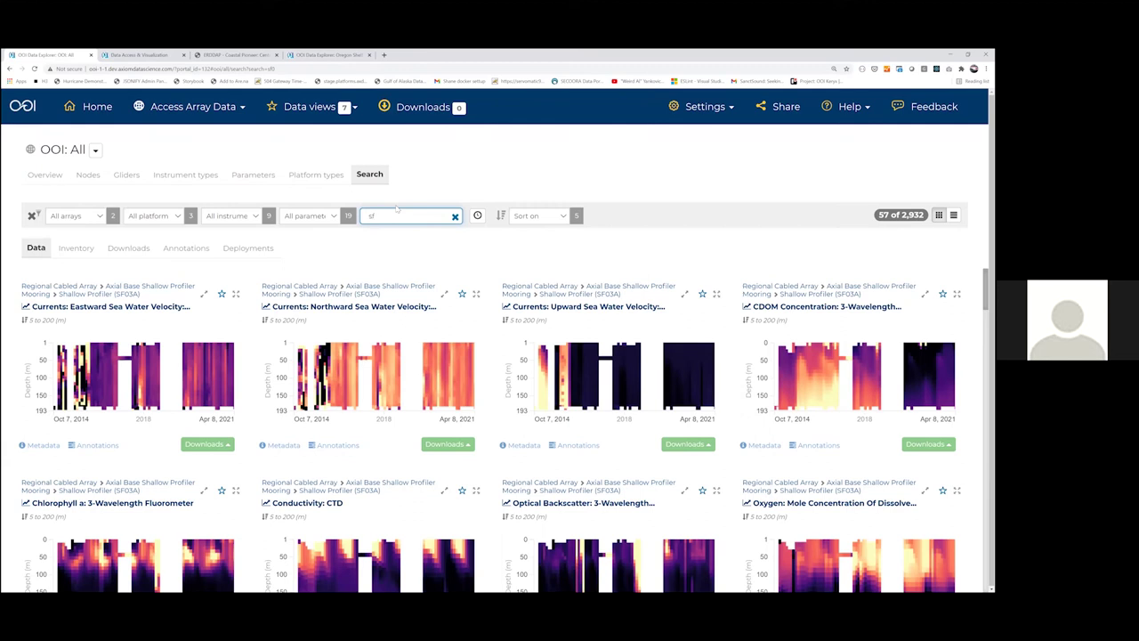
key("BackSpace")
key("BackSpace")
key("BackSpace")
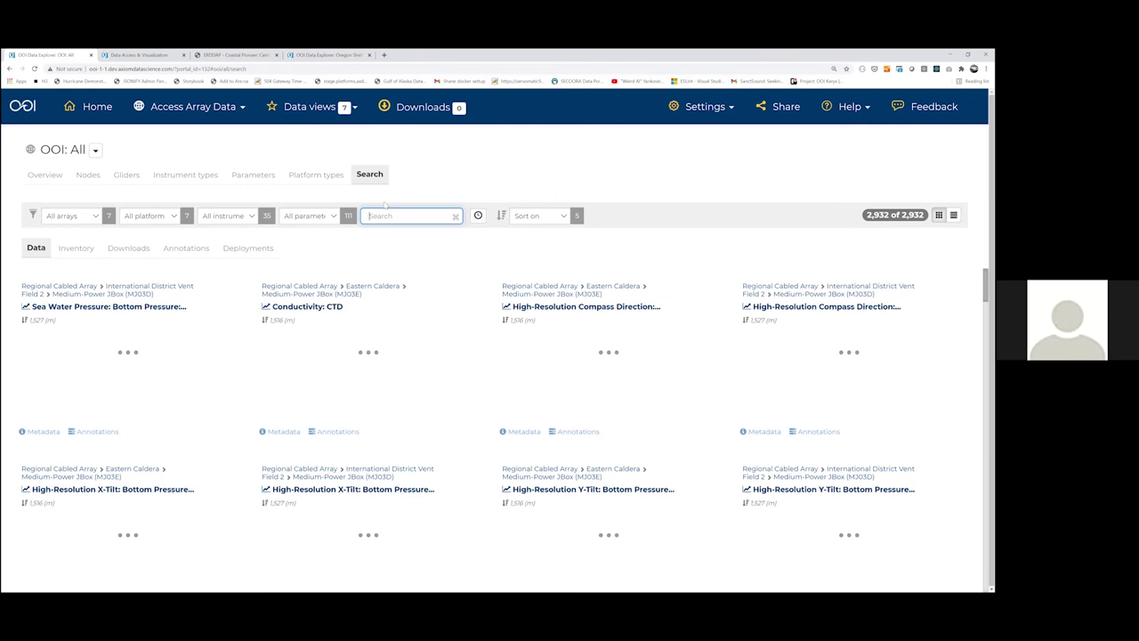
- Search the datasets for "flanking", review the flanking mooring results and clear the search
type("ng")
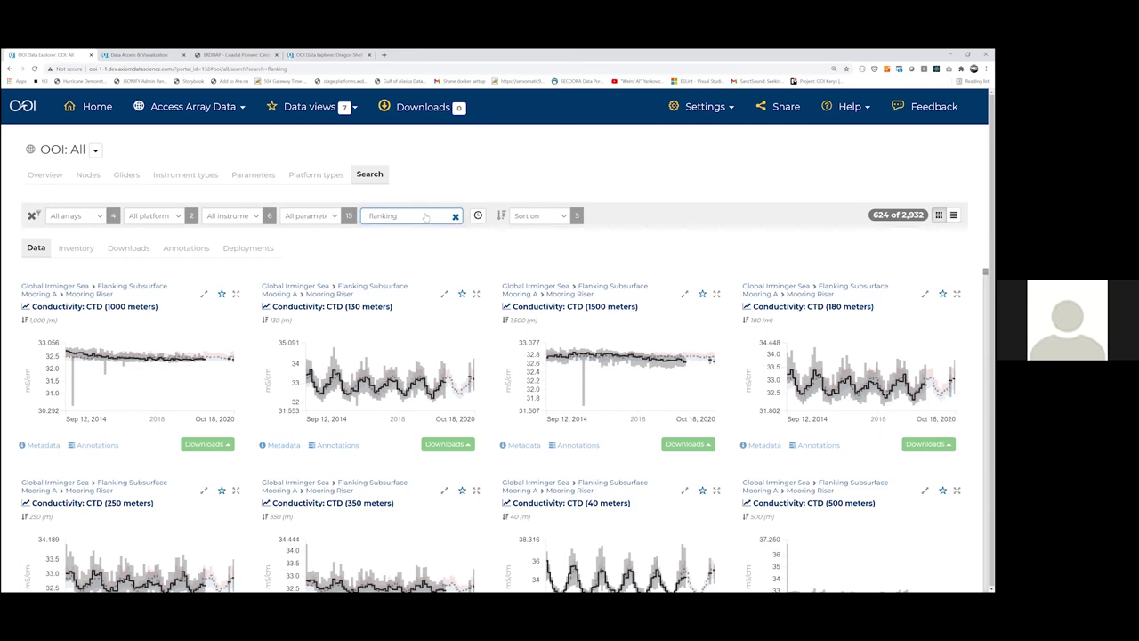
left_click(455, 216)
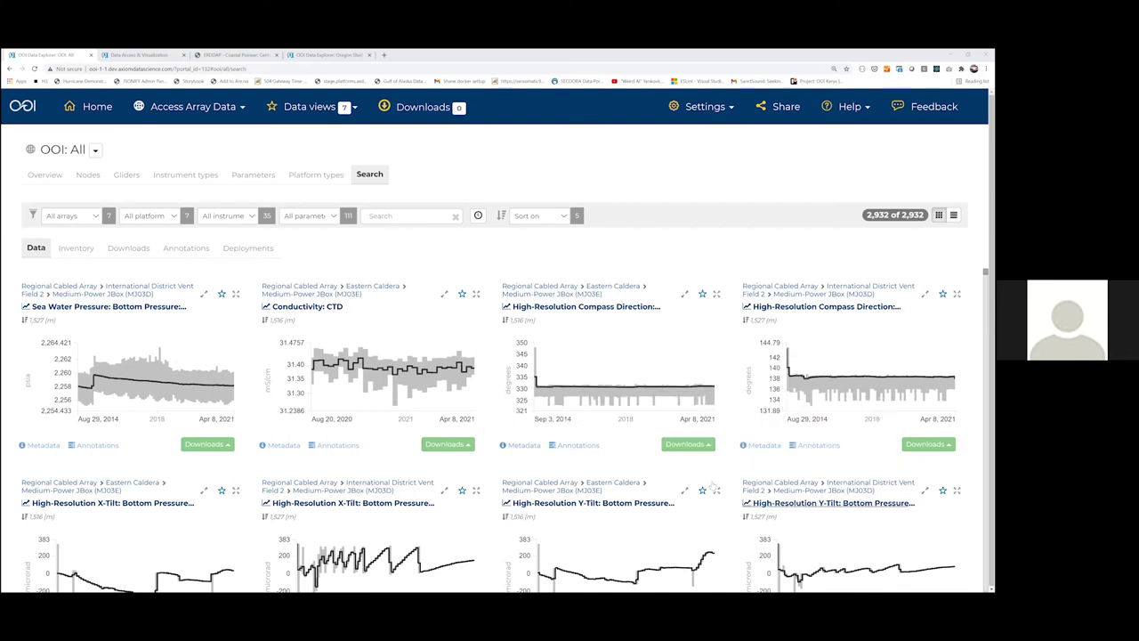
left_click(384, 217)
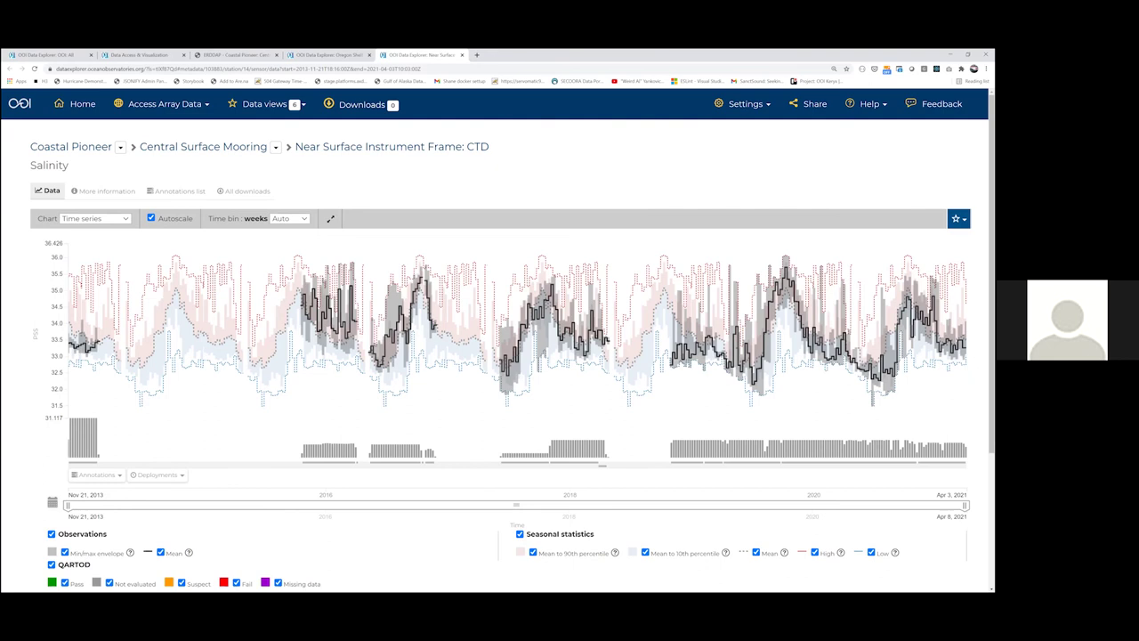
- Create a data view named "Test data view" and save the Coastal Pioneer Central Surface Mooring CTD salinity series to it
left_click(958, 218)
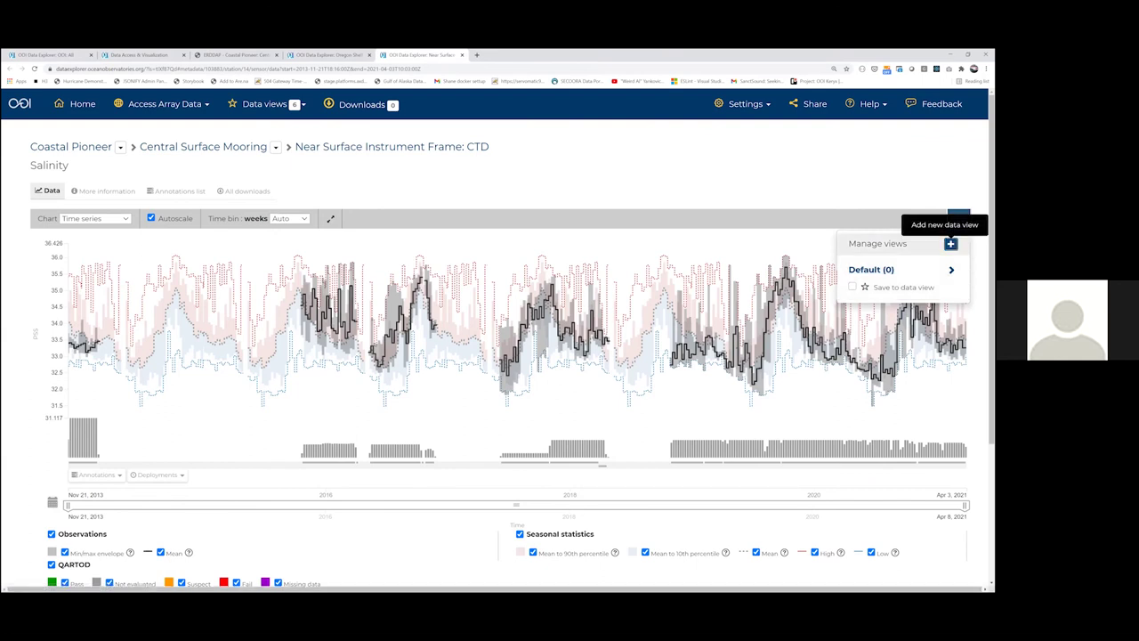
left_click(950, 243)
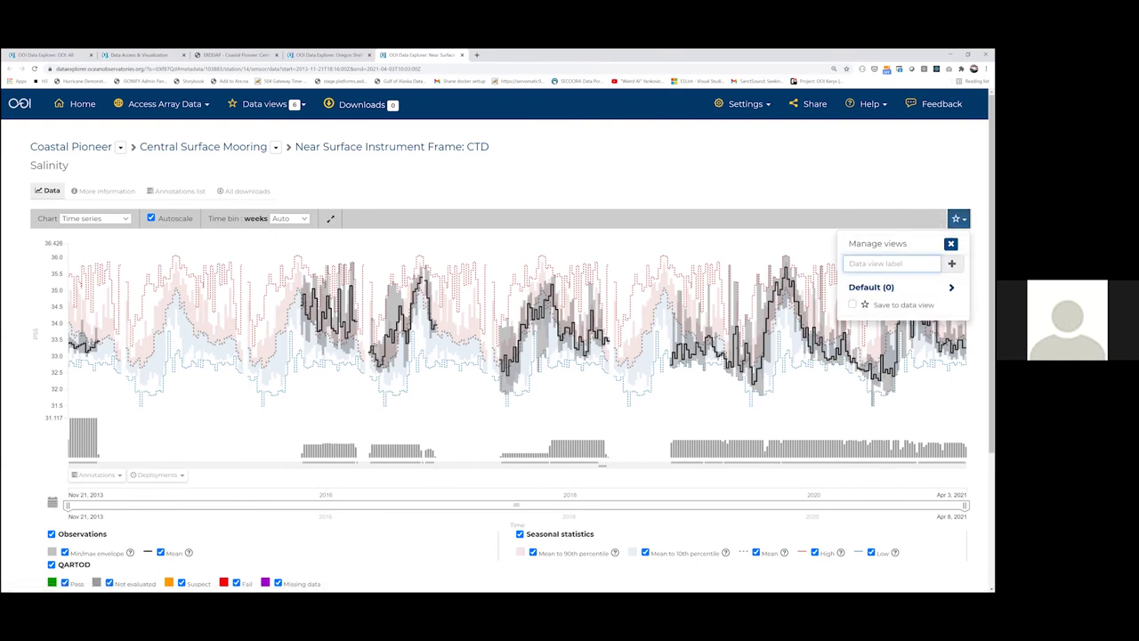
type("Test data view")
key("Return")
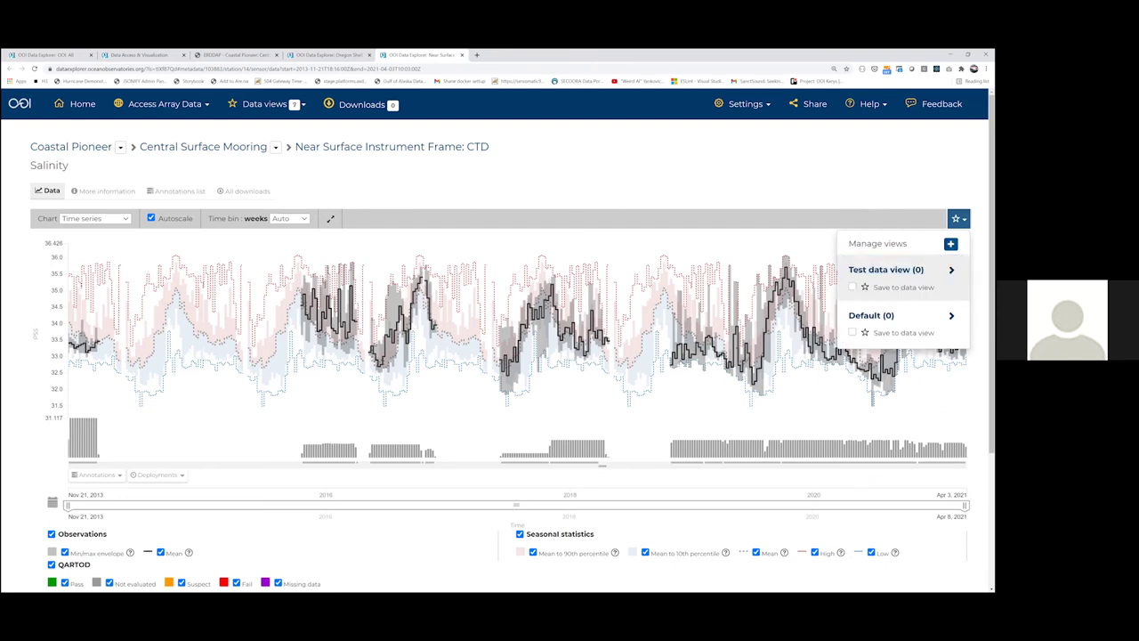
left_click(852, 287)
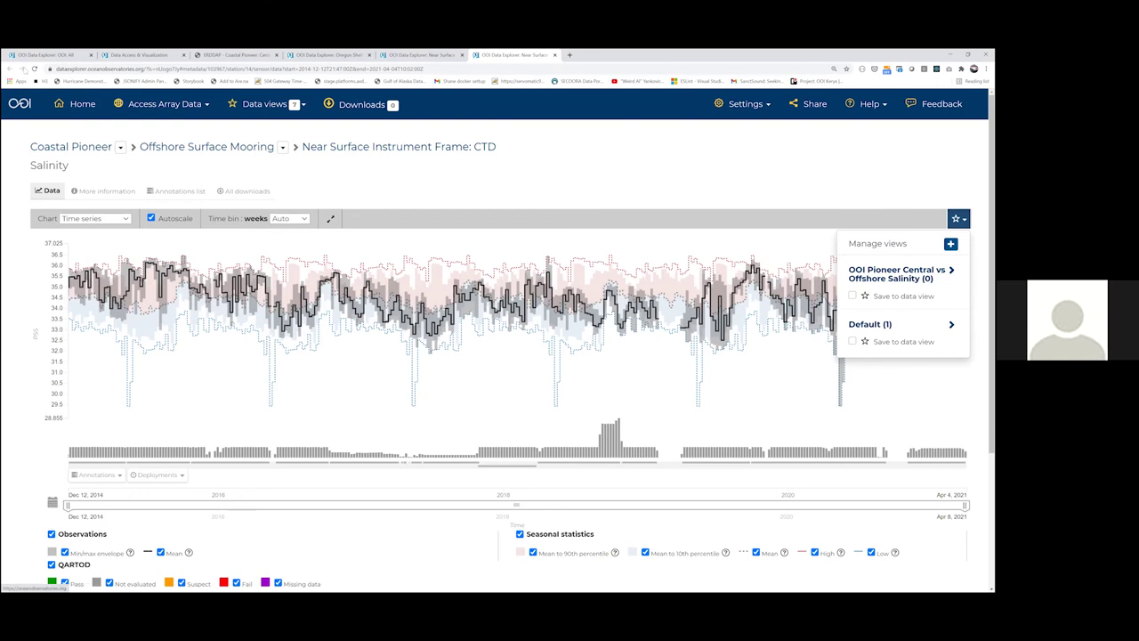
- Return to the OOI: All search page and filter it to the Coastal Pioneer array, near surface platforms and the Salinity parameter
left_click(417, 57)
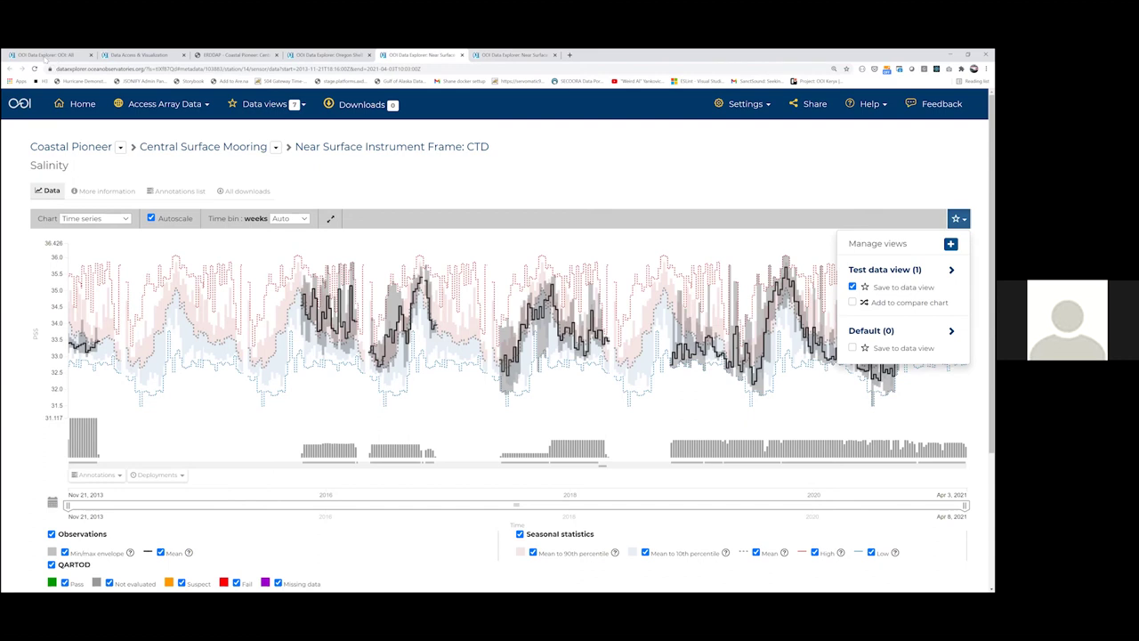
left_click(46, 56)
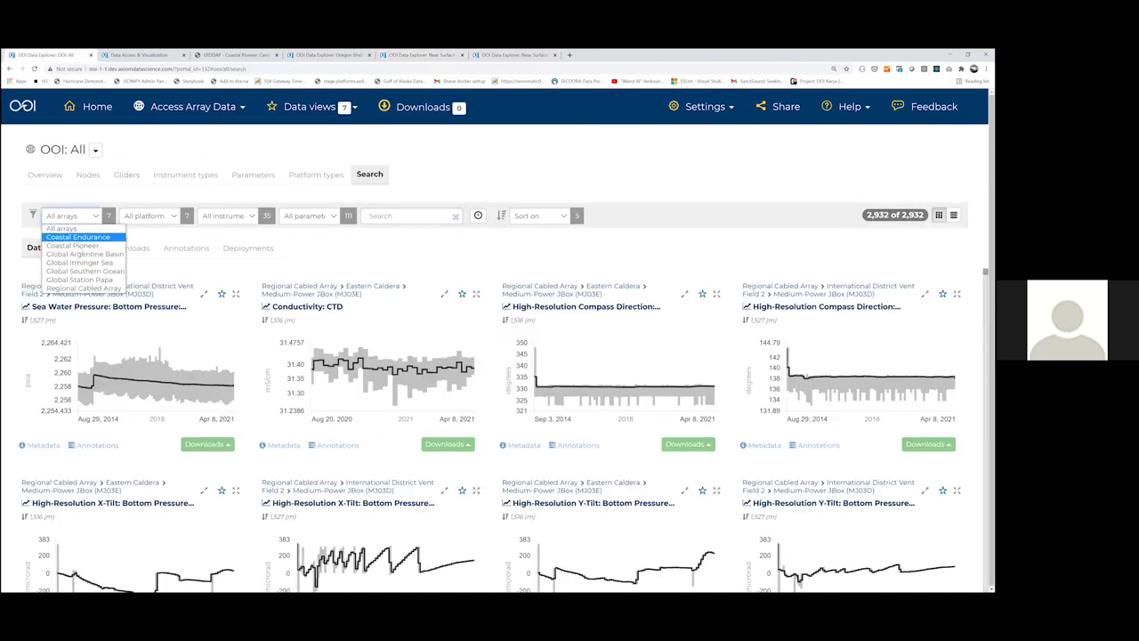
left_click(73, 244)
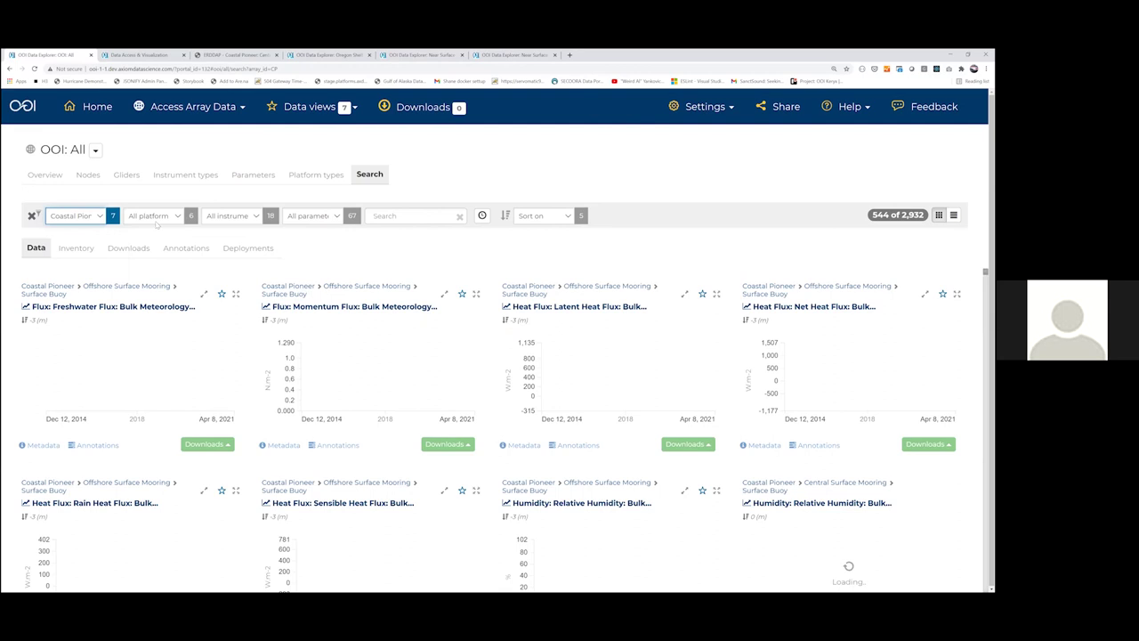
left_click(154, 216)
left_click(167, 262)
left_click(310, 215)
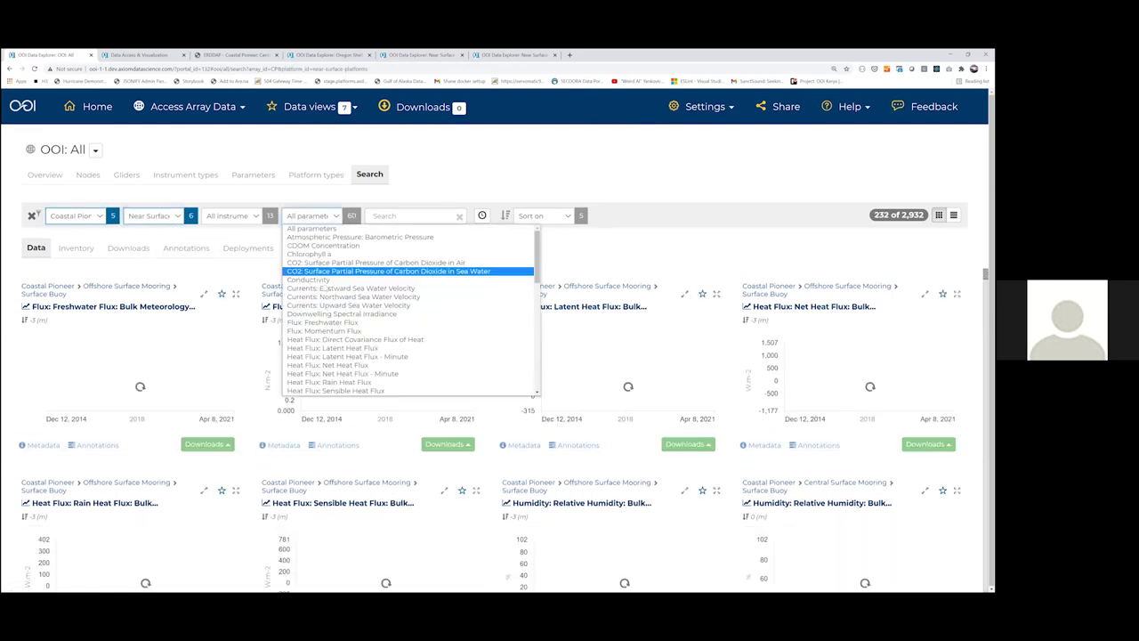
scroll(335, 347, "down", 5)
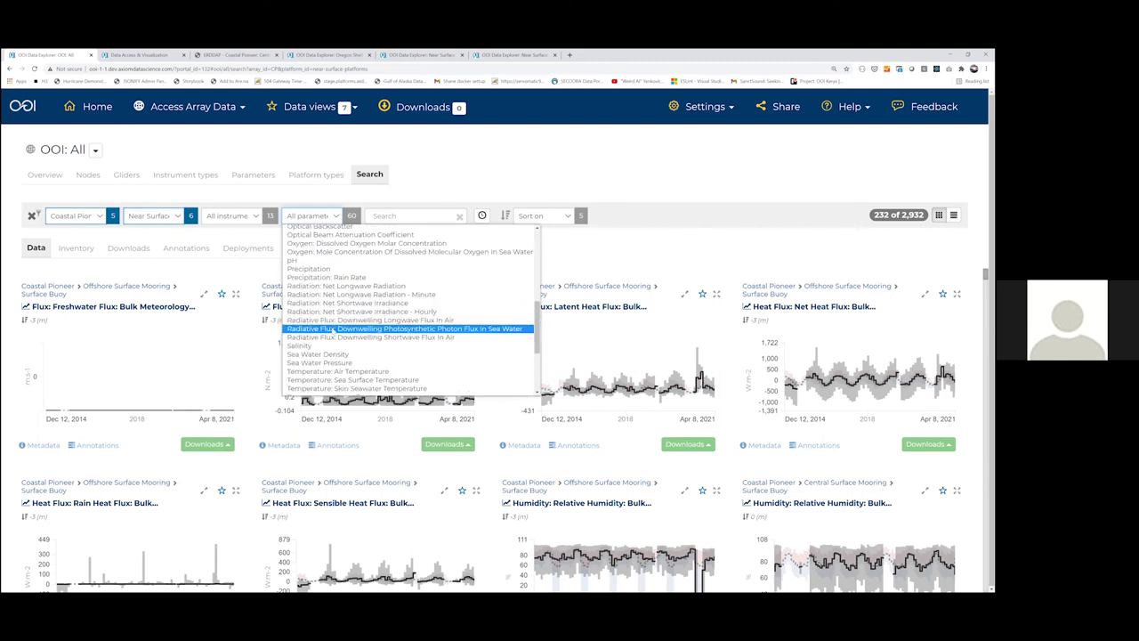
left_click(334, 346)
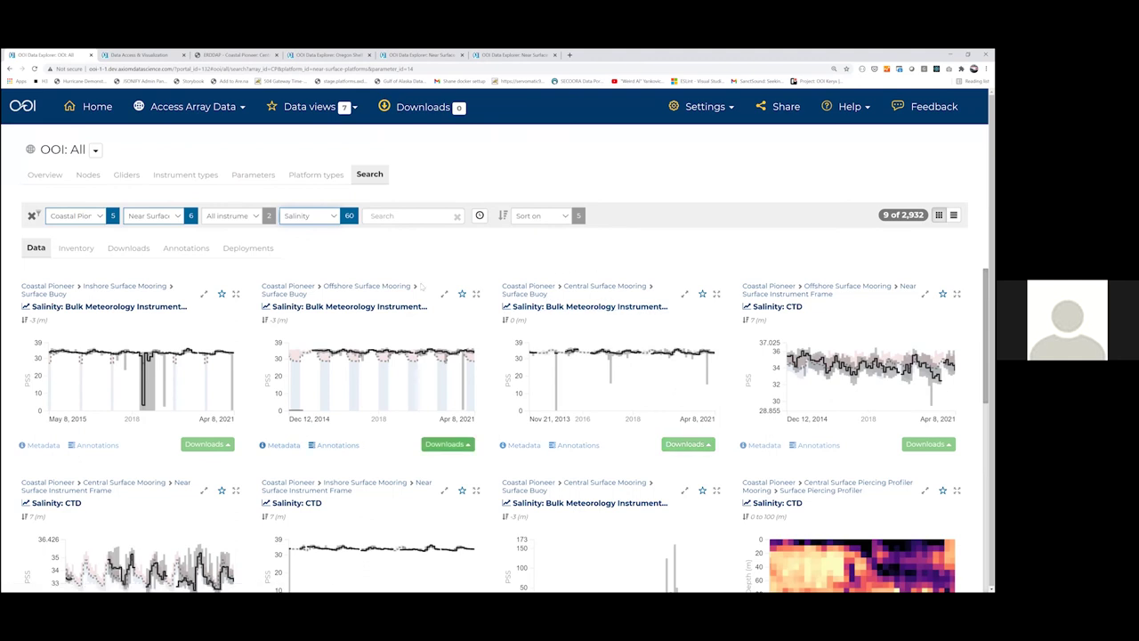
- Save the Offshore Surface Mooring near surface CTD salinity series to the Temperature vs Salinity data view
scroll(449, 287, "down", 1)
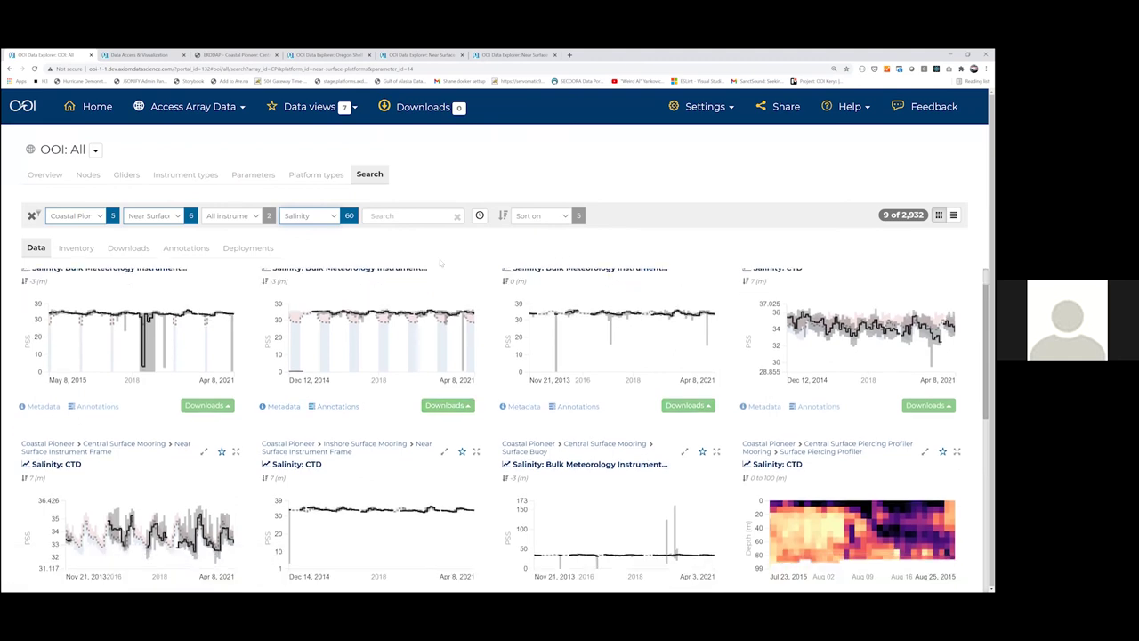
scroll(428, 262, "up", 1)
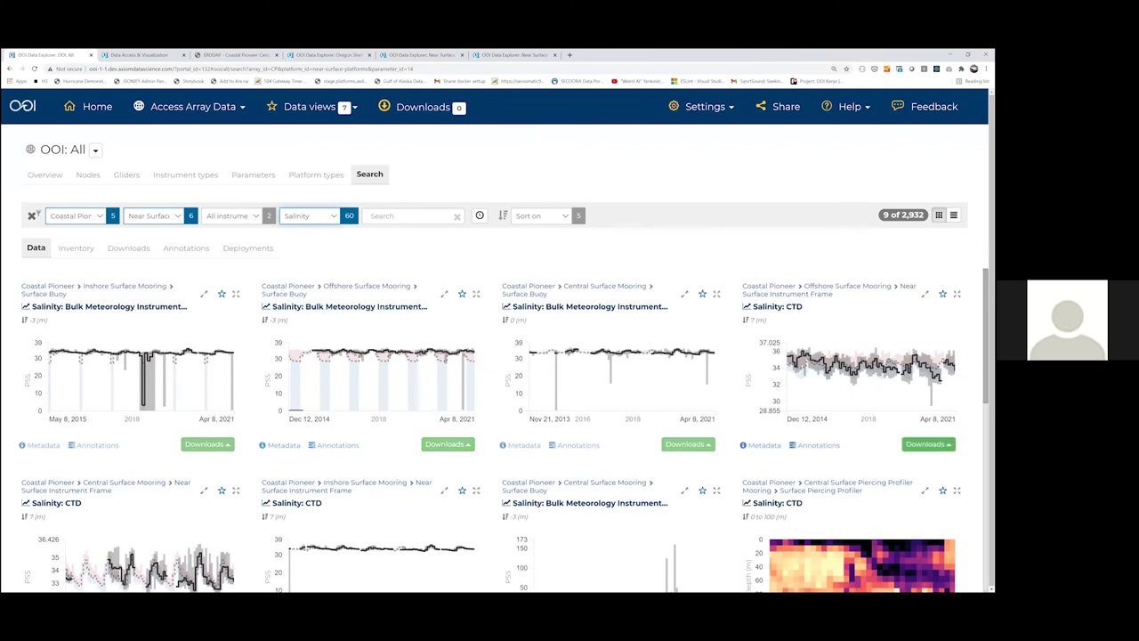
left_click(942, 292)
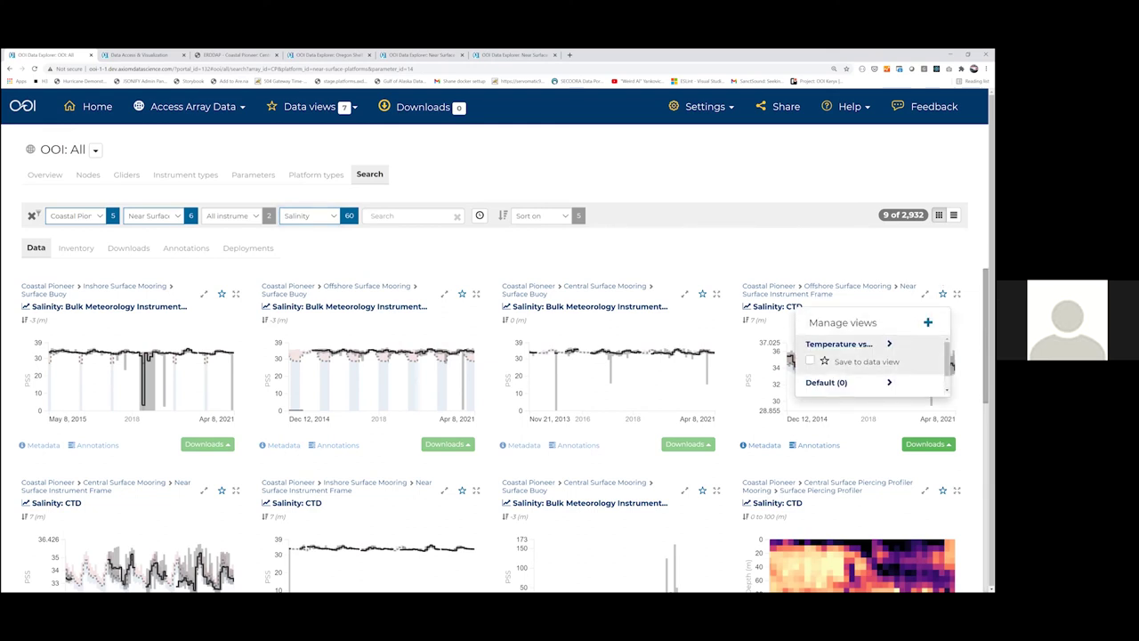
left_click(856, 362)
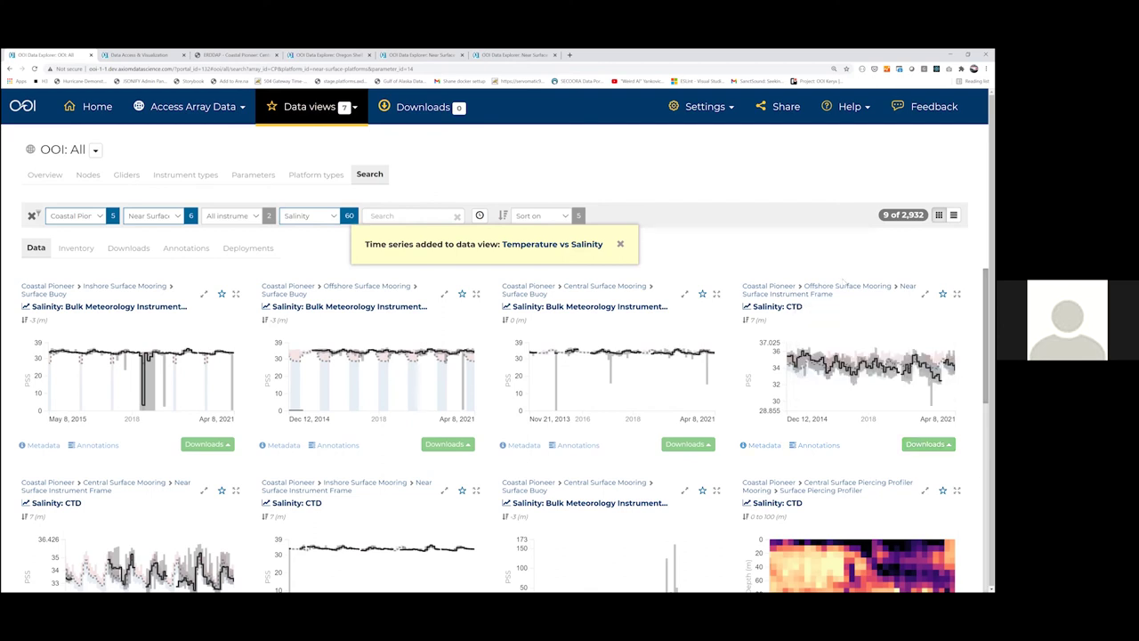
- Save the Central Surface Mooring near surface CTD salinity series to the Temperature vs Salinity data view and check the data views list
scroll(120, 466, "down", 1)
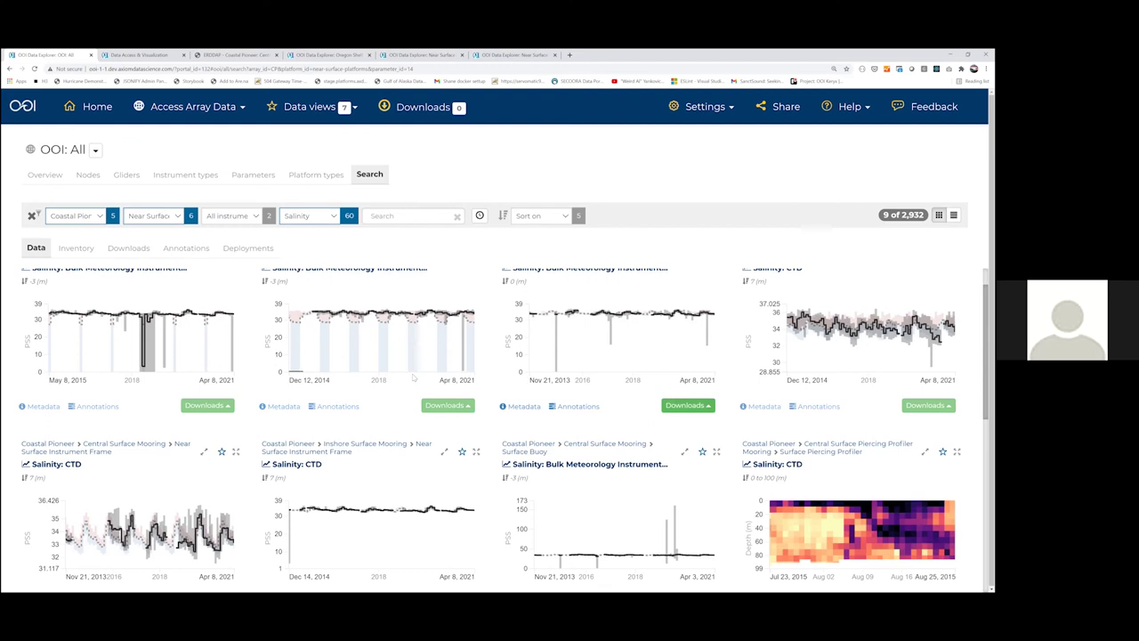
left_click(222, 451)
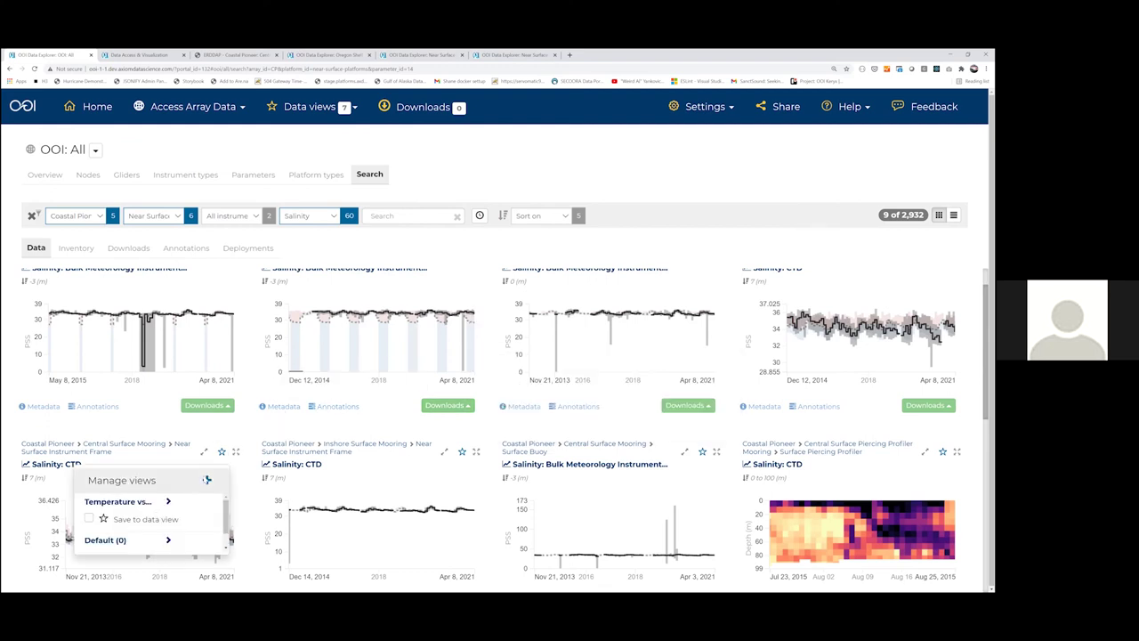
left_click(138, 519)
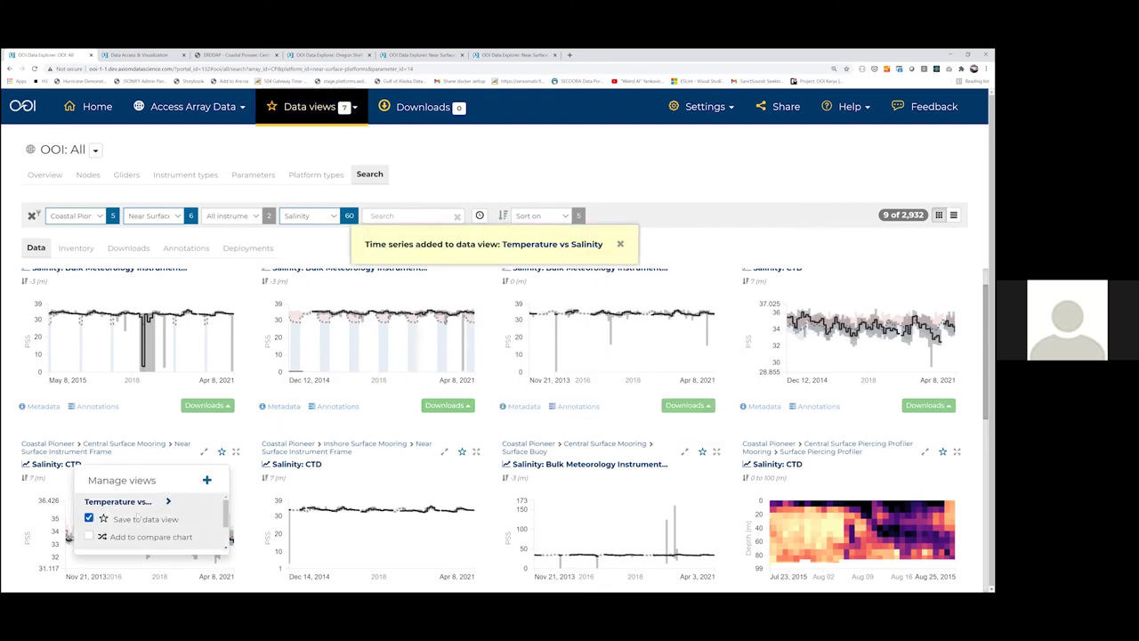
left_click(308, 111)
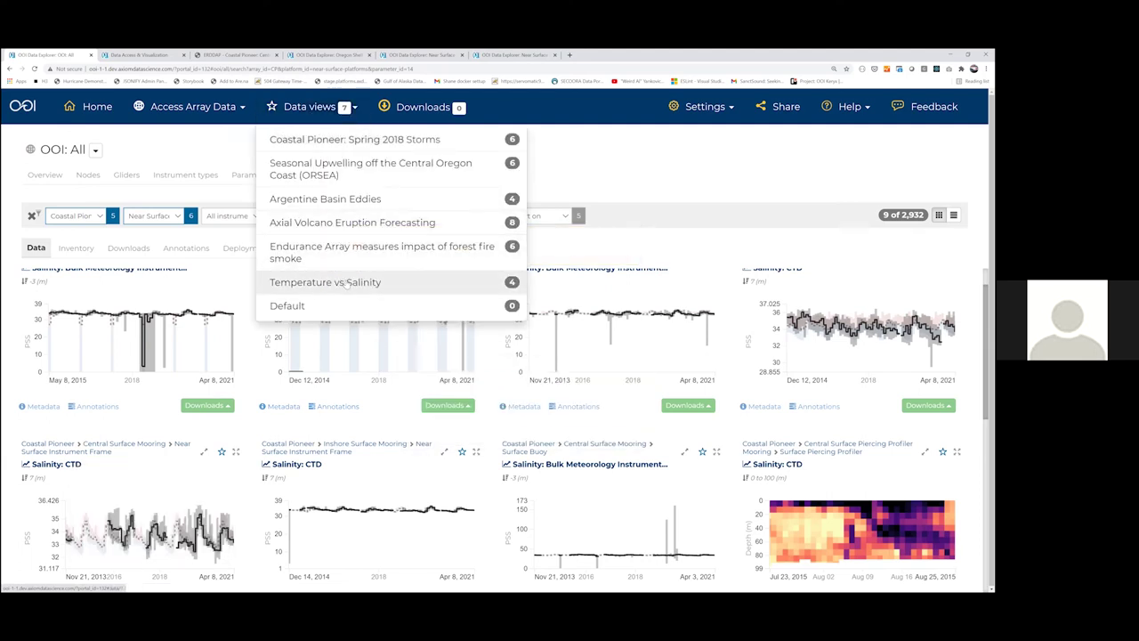
- Create a new data view labelled for a colleague and save the Central Surface Mooring CTD salinity series to it
left_click(222, 452)
left_click(206, 479)
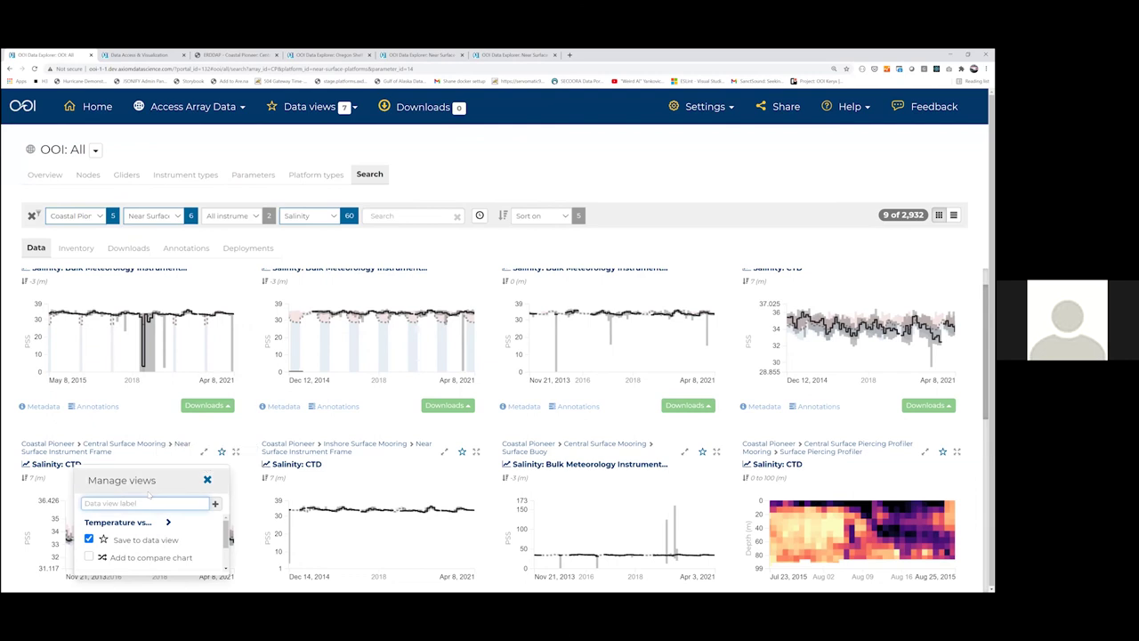
type("For Stace")
key("Return")
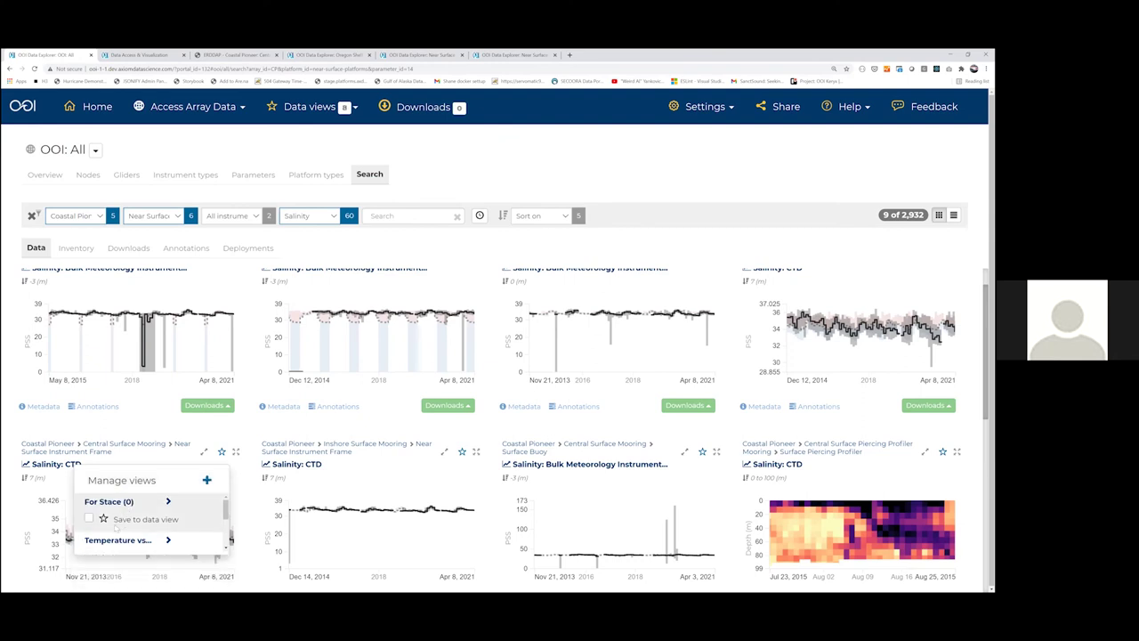
scroll(91, 503, "down", 1)
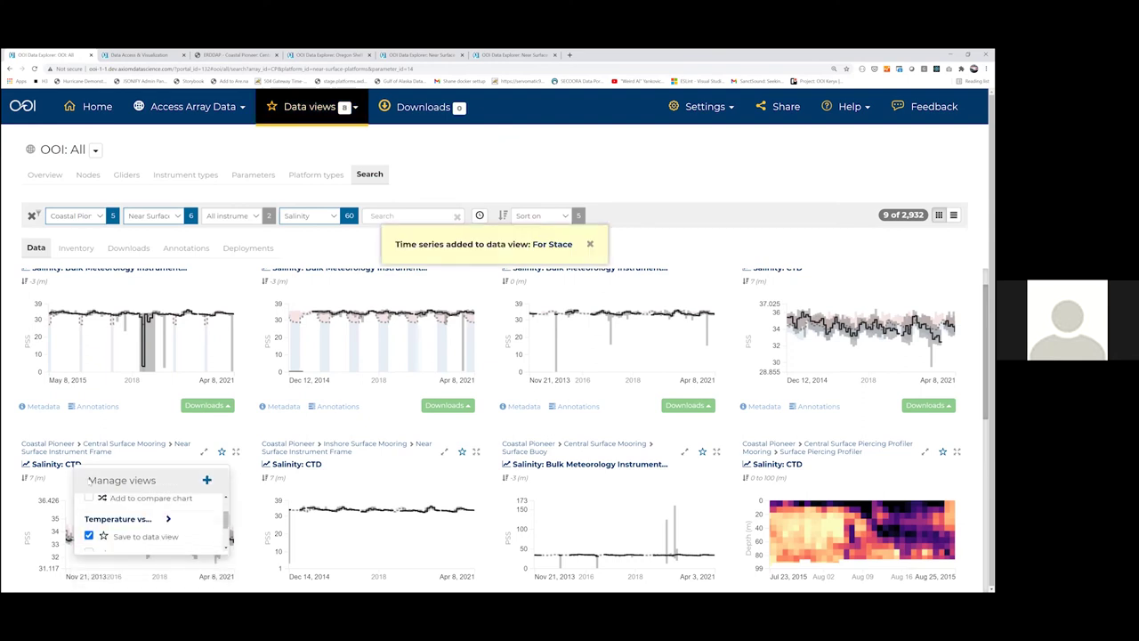
- Add the Offshore Surface Mooring near surface CTD salinity series to the colleague's new data view
scroll(91, 483, "up", 1)
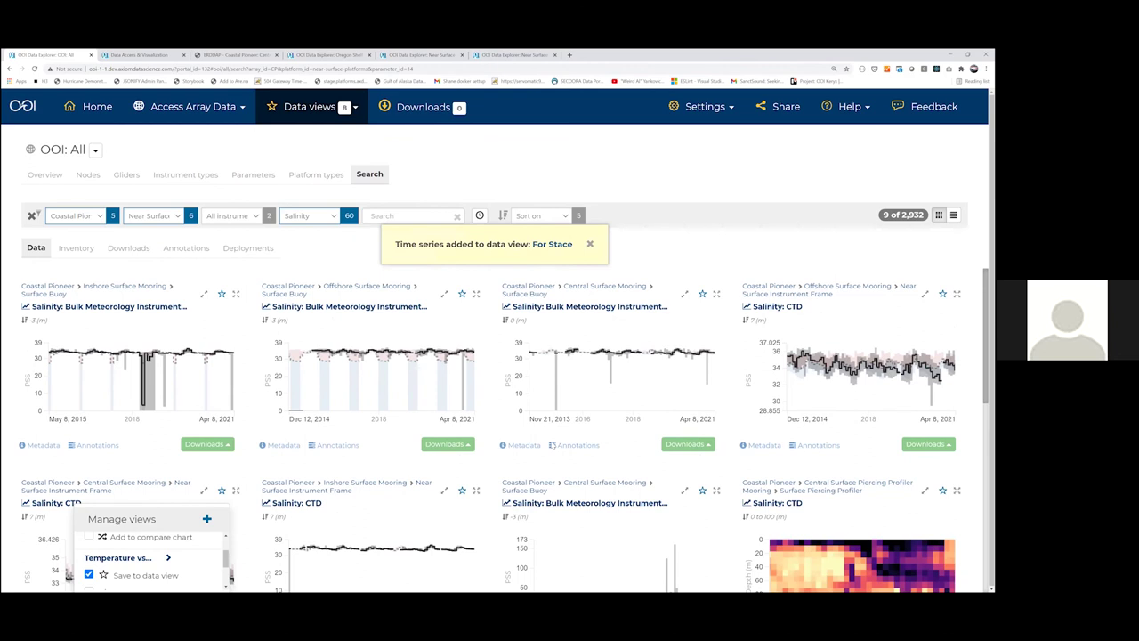
left_click(942, 292)
scroll(872, 361, "down", 2)
left_click(810, 361)
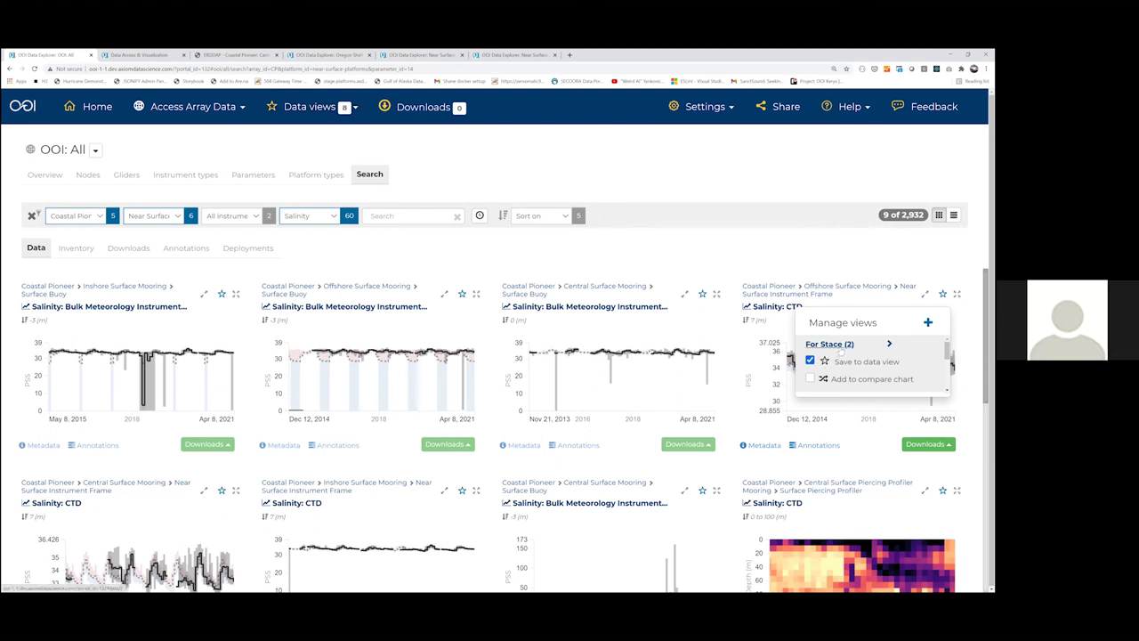
- Open the colleague's data view and remove the saved Offshore and Central Surface Mooring near surface CTD salinity series from it
left_click(296, 107)
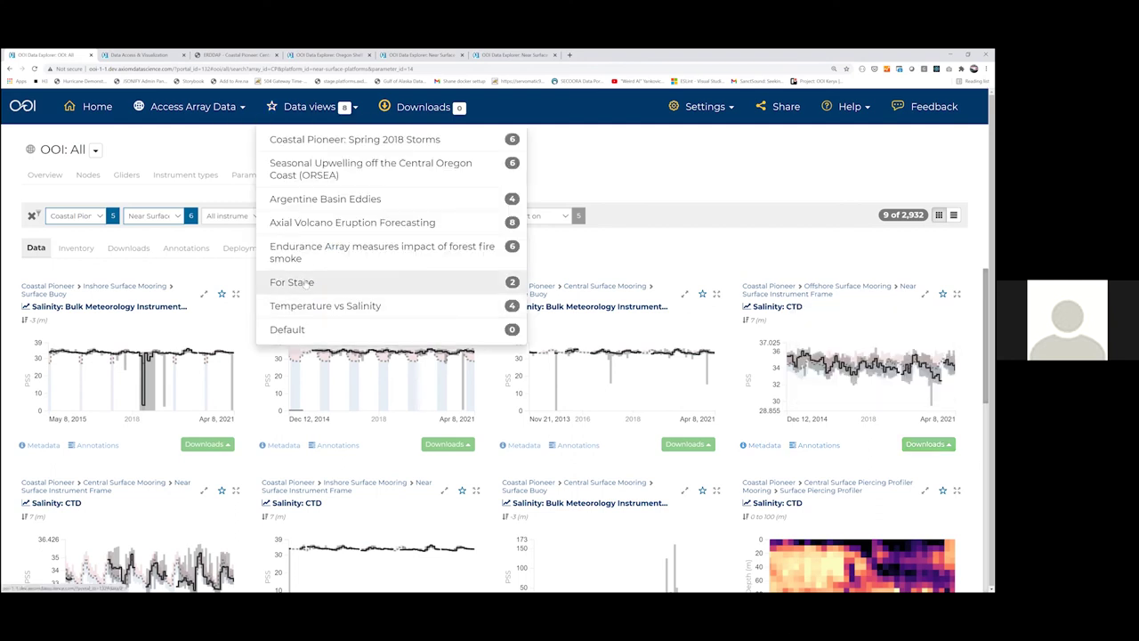
left_click(291, 282)
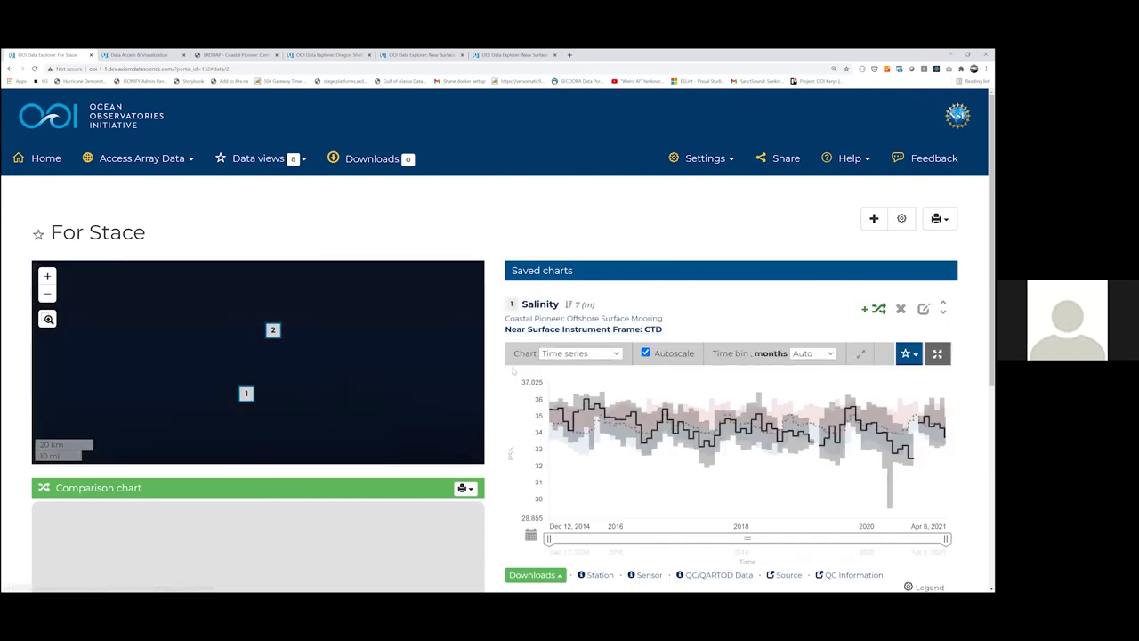
scroll(512, 370, "down", 1)
scroll(512, 370, "down", 1)
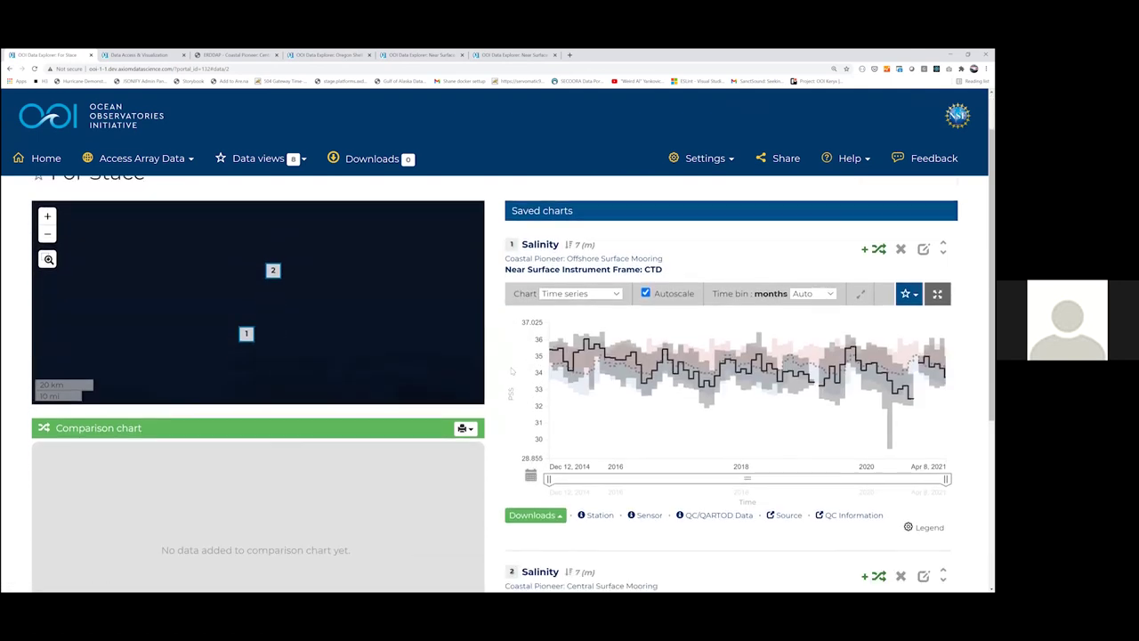
scroll(510, 367, "down", 1)
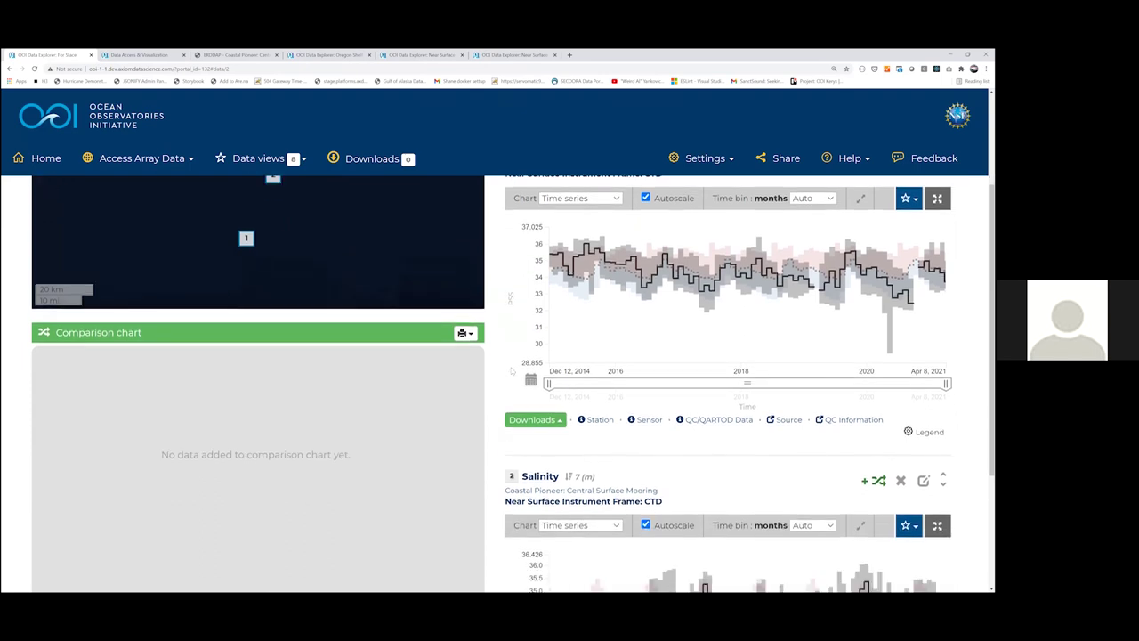
scroll(512, 370, "down", 1)
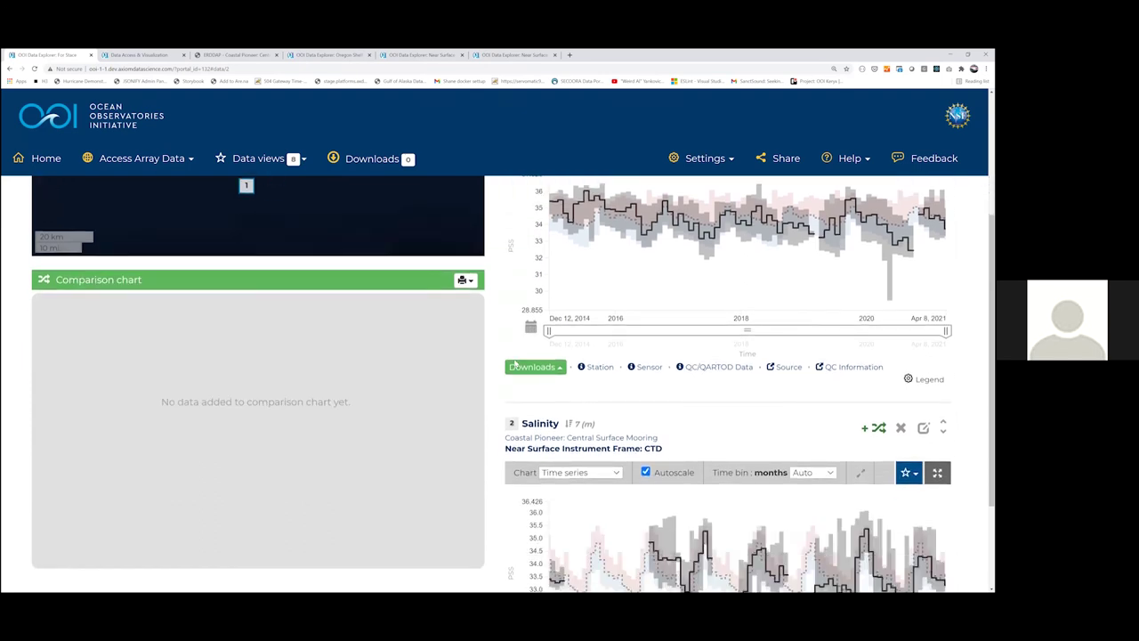
scroll(514, 364, "up", 1)
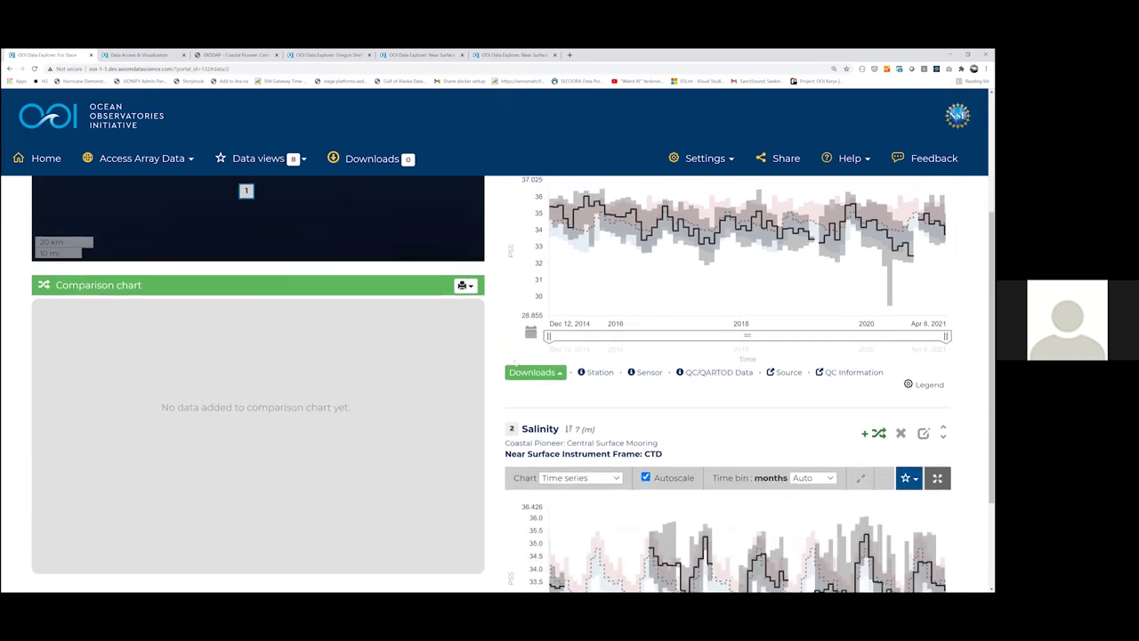
scroll(514, 362, "up", 3)
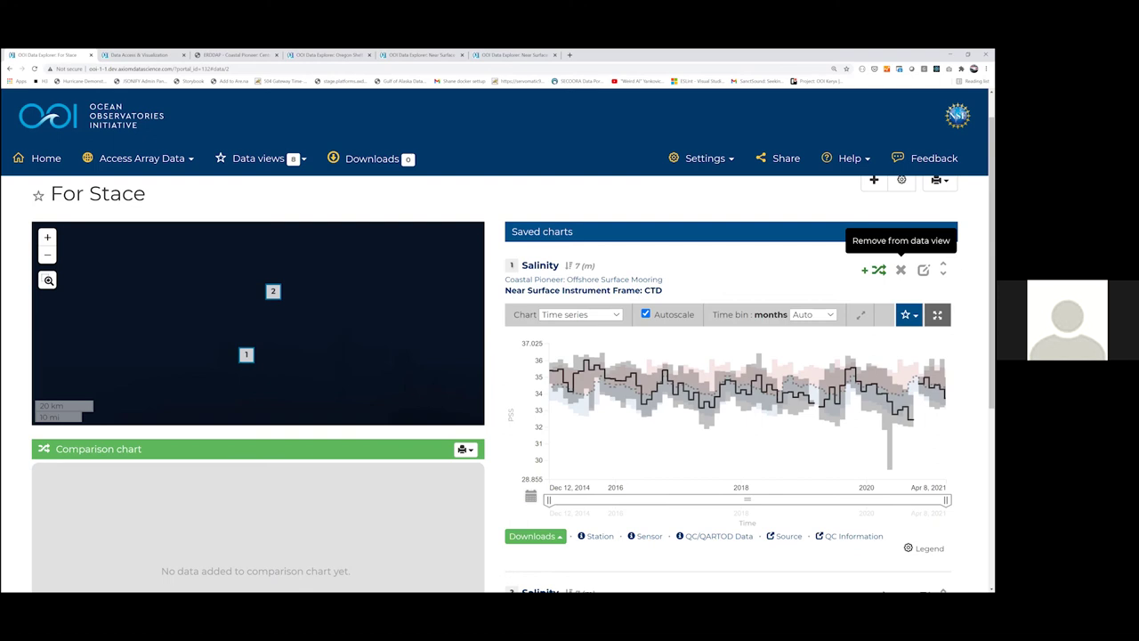
left_click(901, 269)
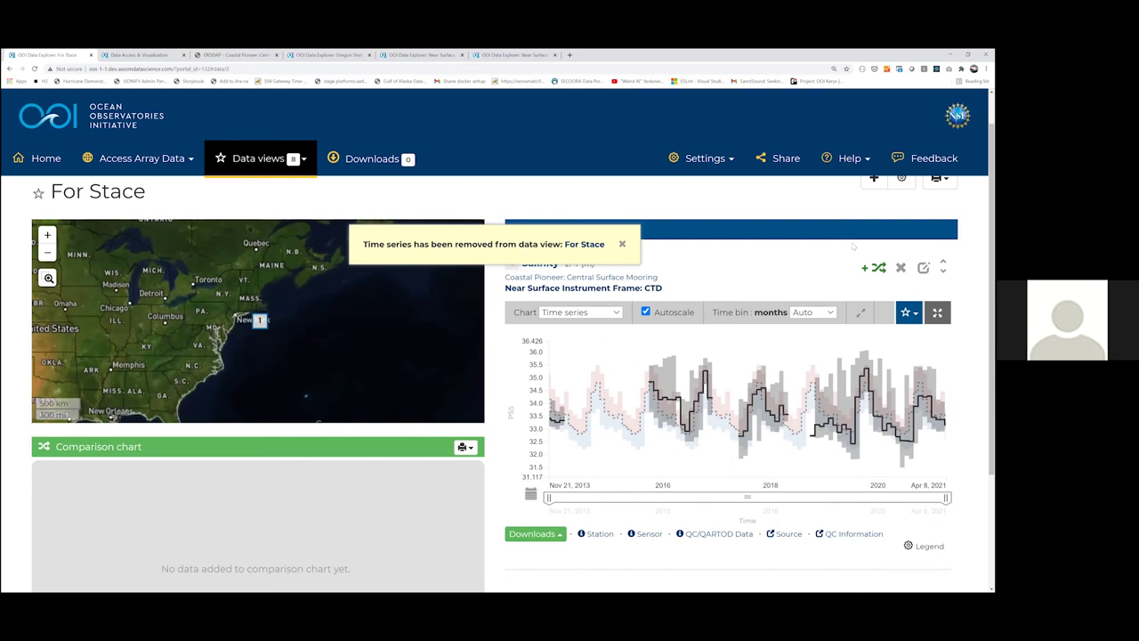
scroll(854, 247, "down", 1)
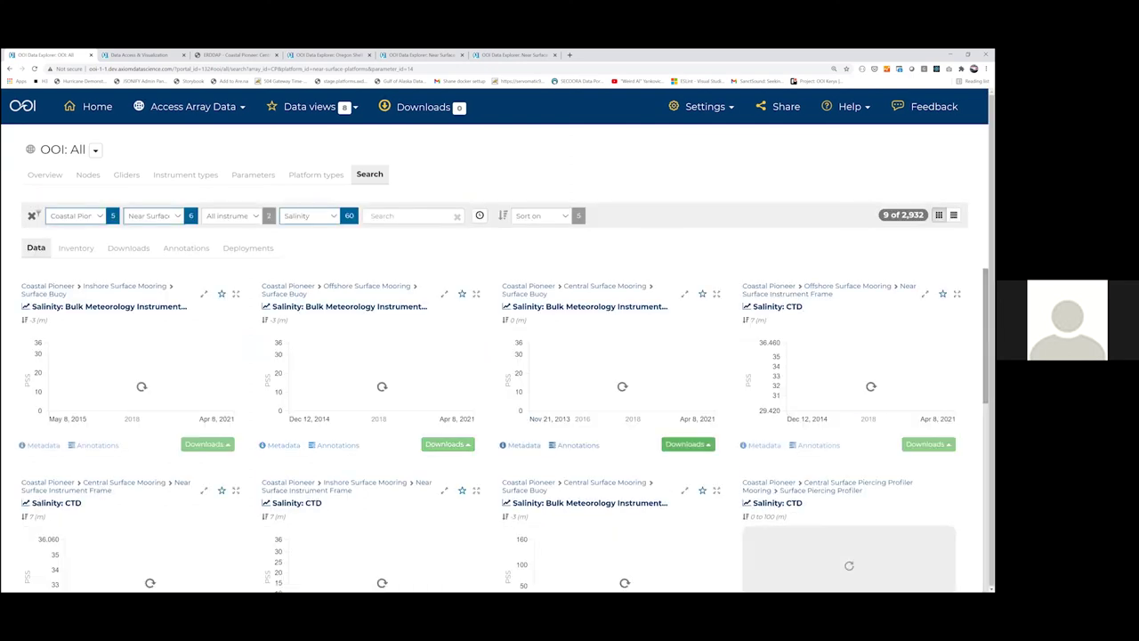
- Open the Offshore Surface Mooring near surface CTD salinity dataset and save it to the colleague's data view
left_click(777, 307)
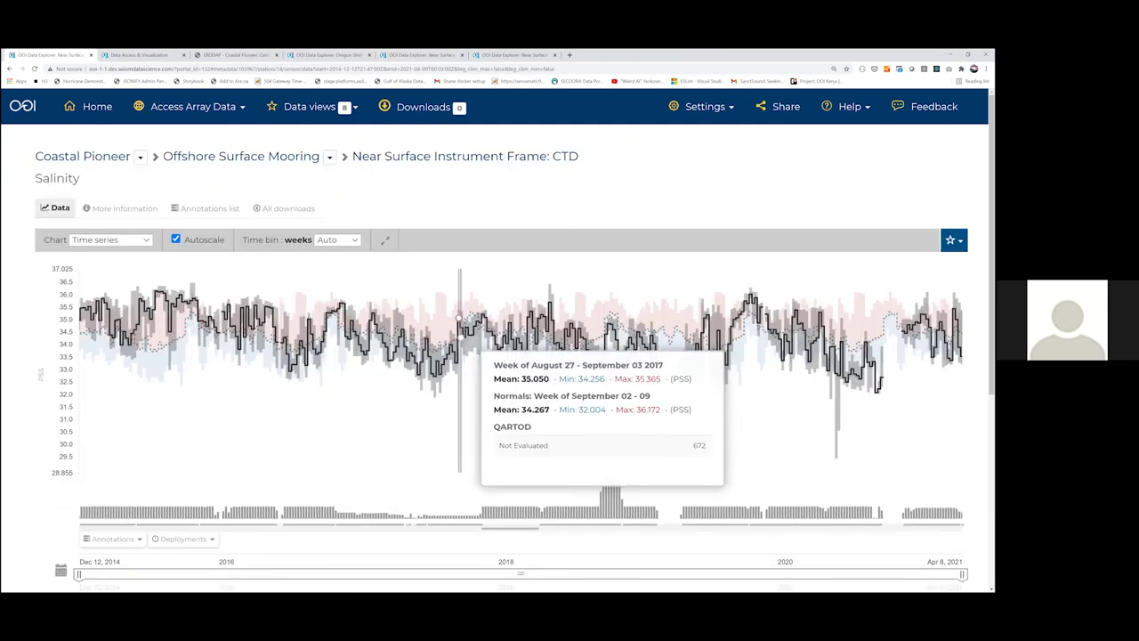
left_click(953, 239)
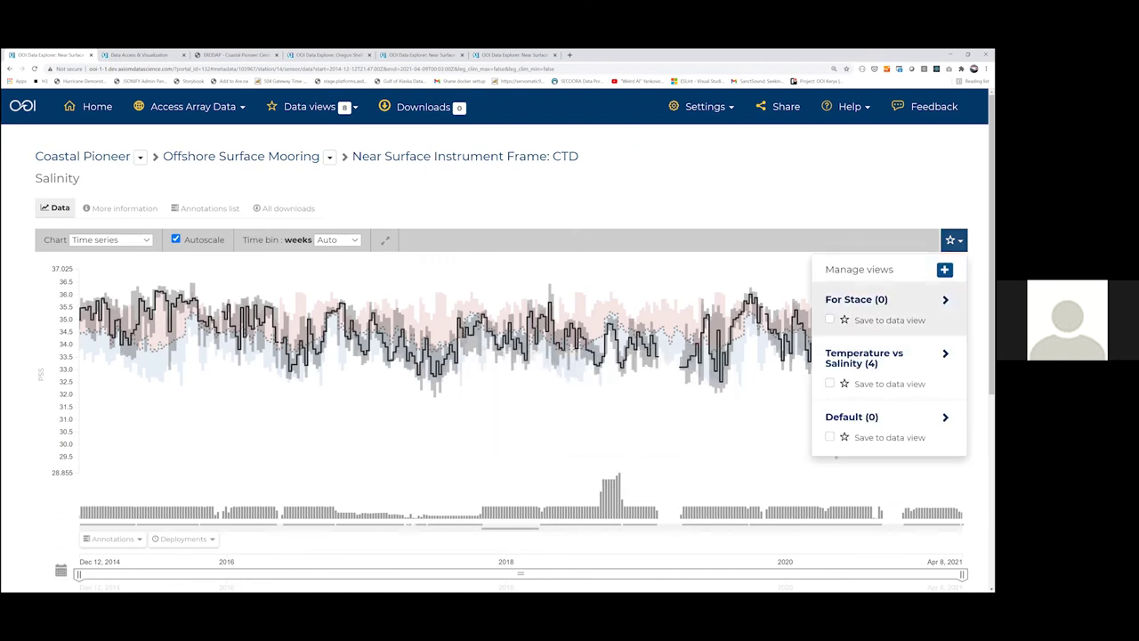
left_click(830, 318)
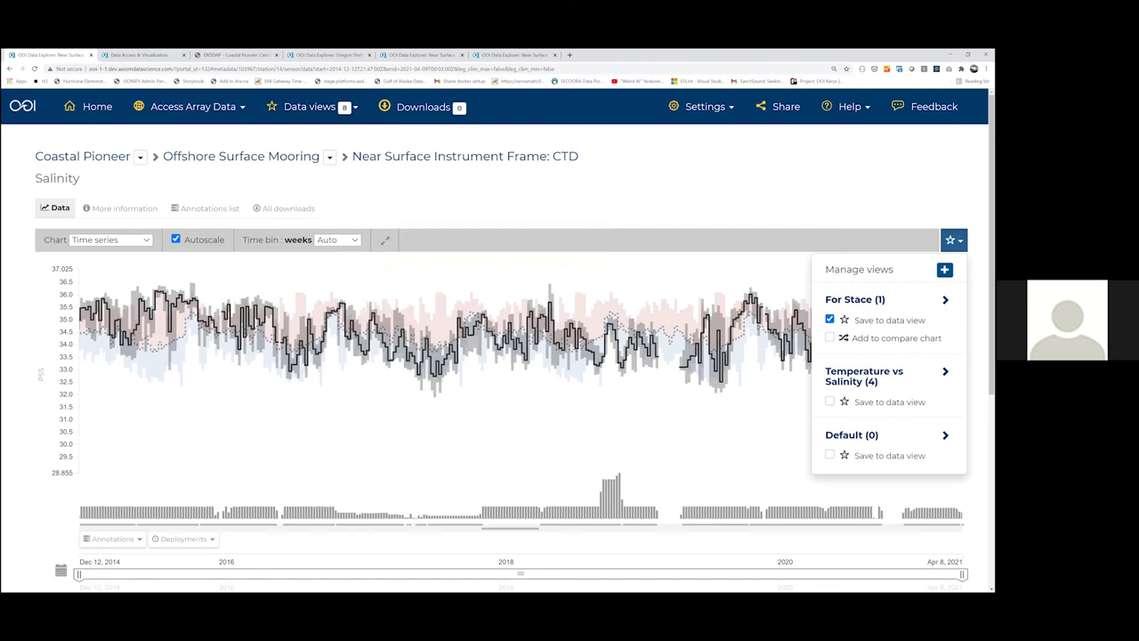
left_click(853, 219)
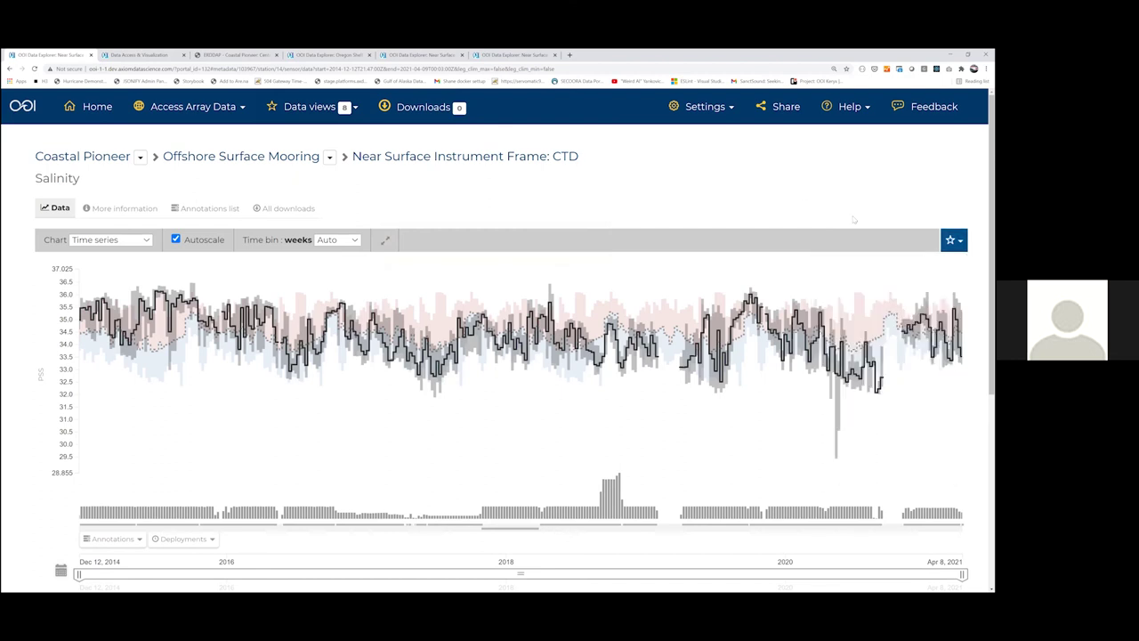
- Return to the search results, open the Central Surface Mooring near surface CTD salinity dataset and save it to the colleague's data view
left_click(9, 68)
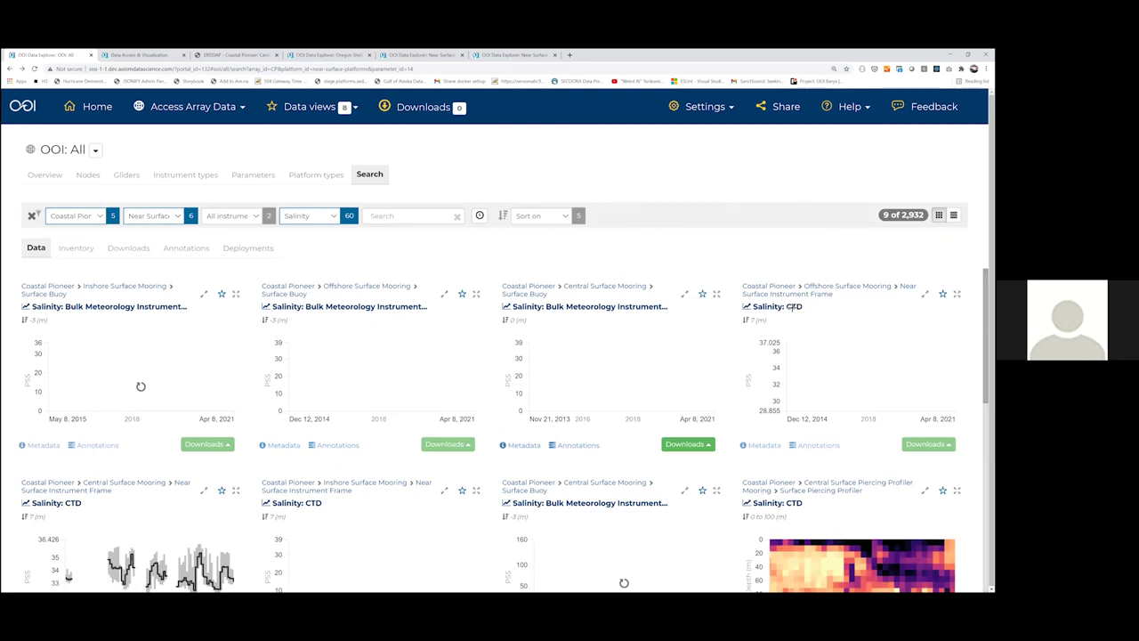
left_click(776, 306)
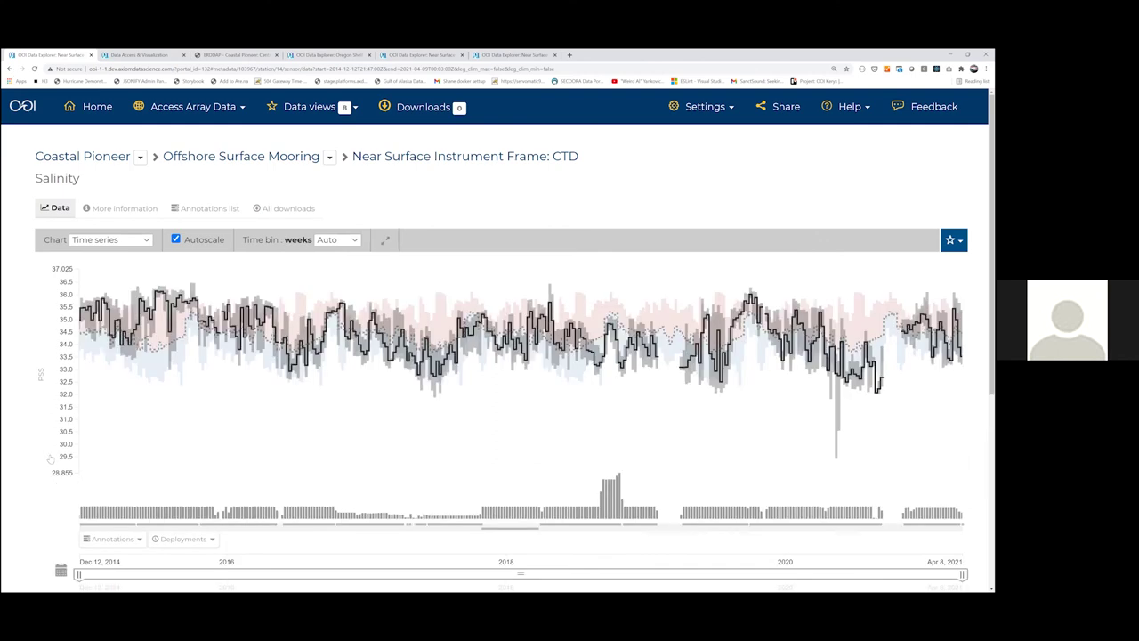
key("alt+Left")
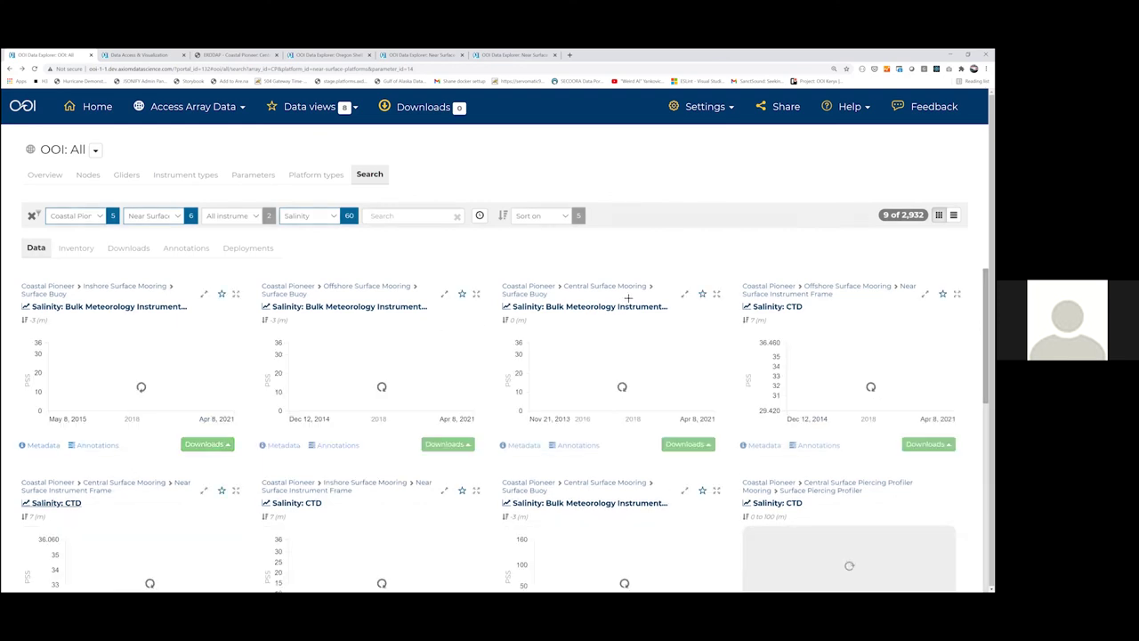
key("alt+Right")
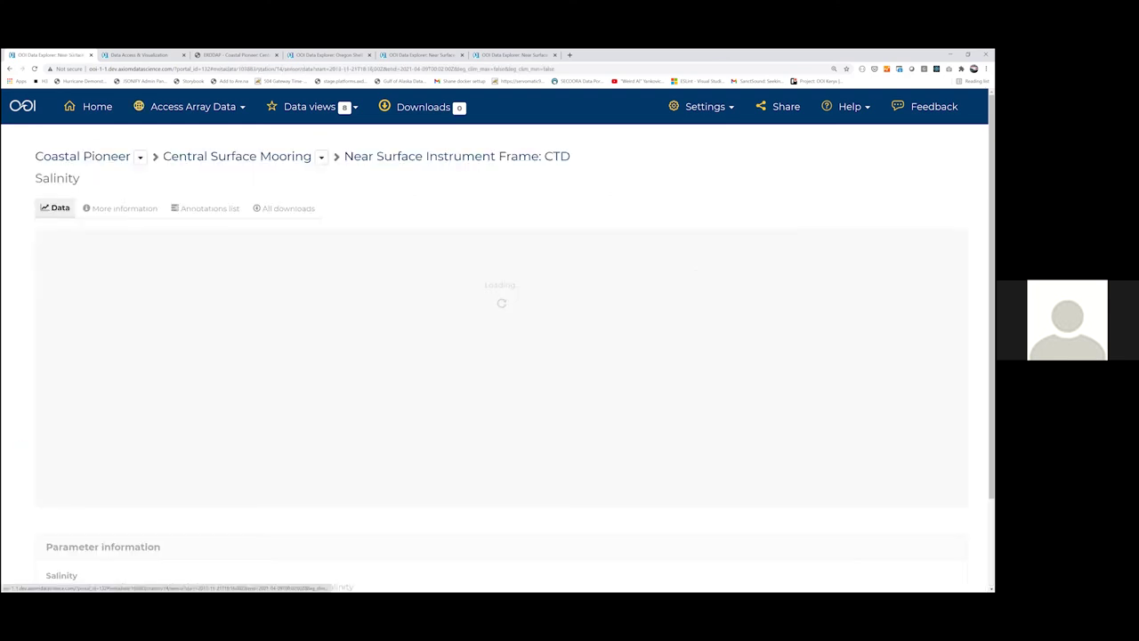
left_click(953, 239)
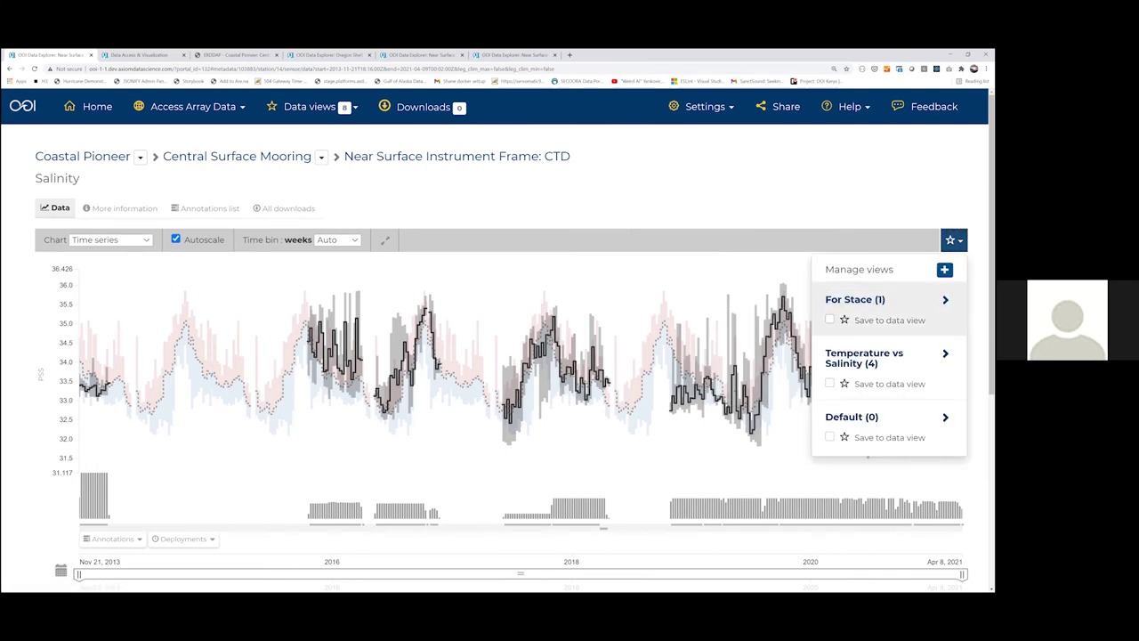
left_click(830, 319)
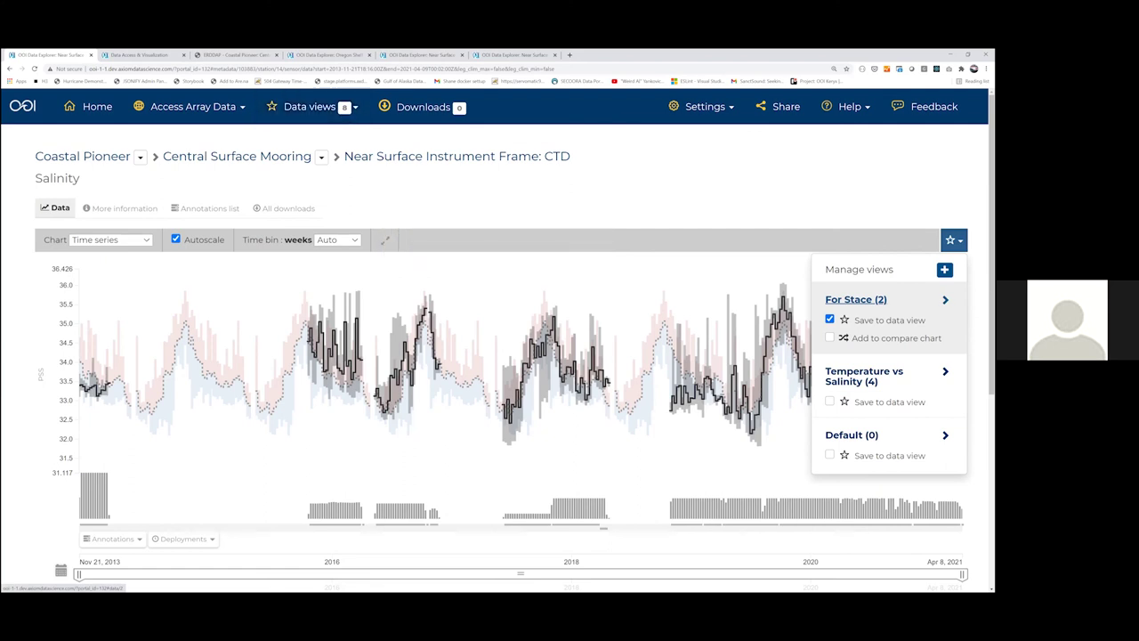
- Open the colleague's data view and add the Central Surface Mooring salinity series to the comparison chart
left_click(855, 299)
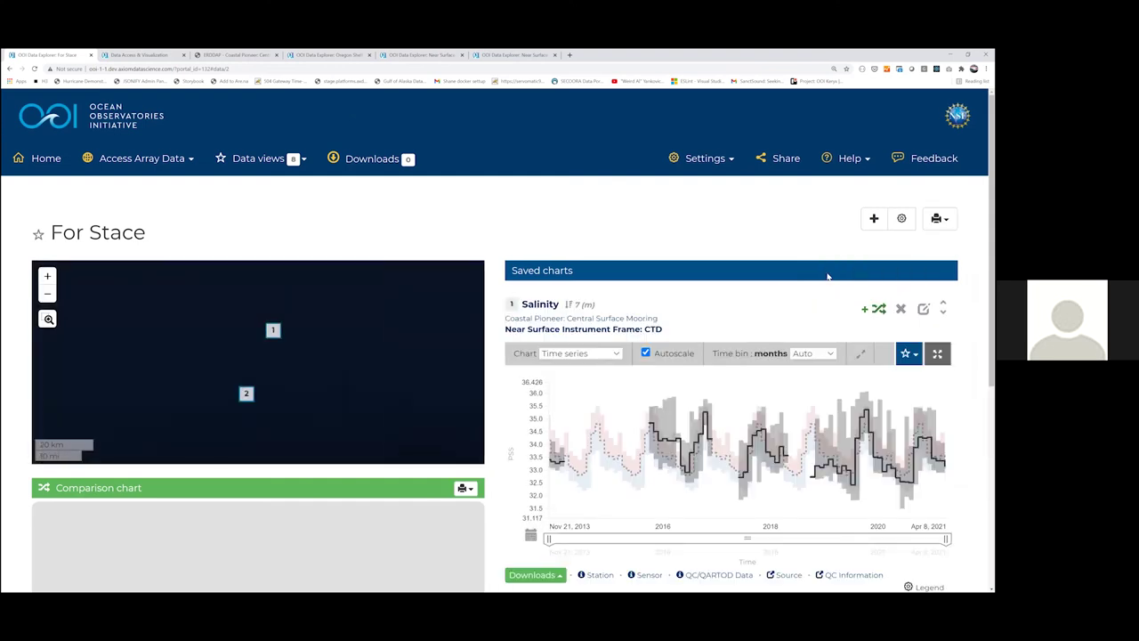
scroll(826, 277, "down", 3)
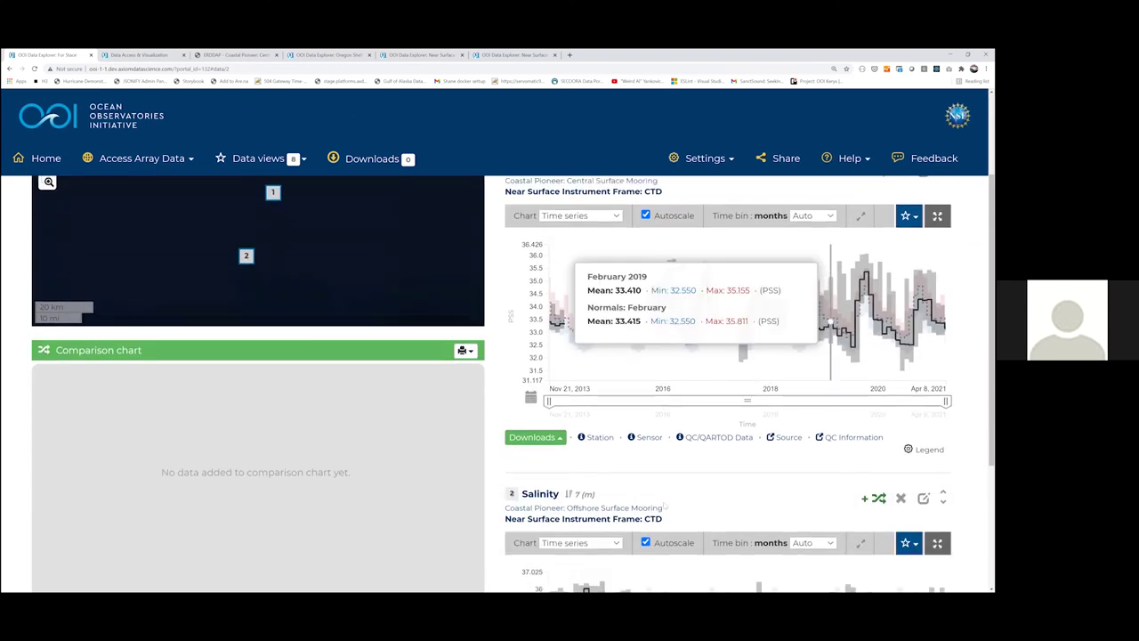
scroll(690, 487, "up", 2)
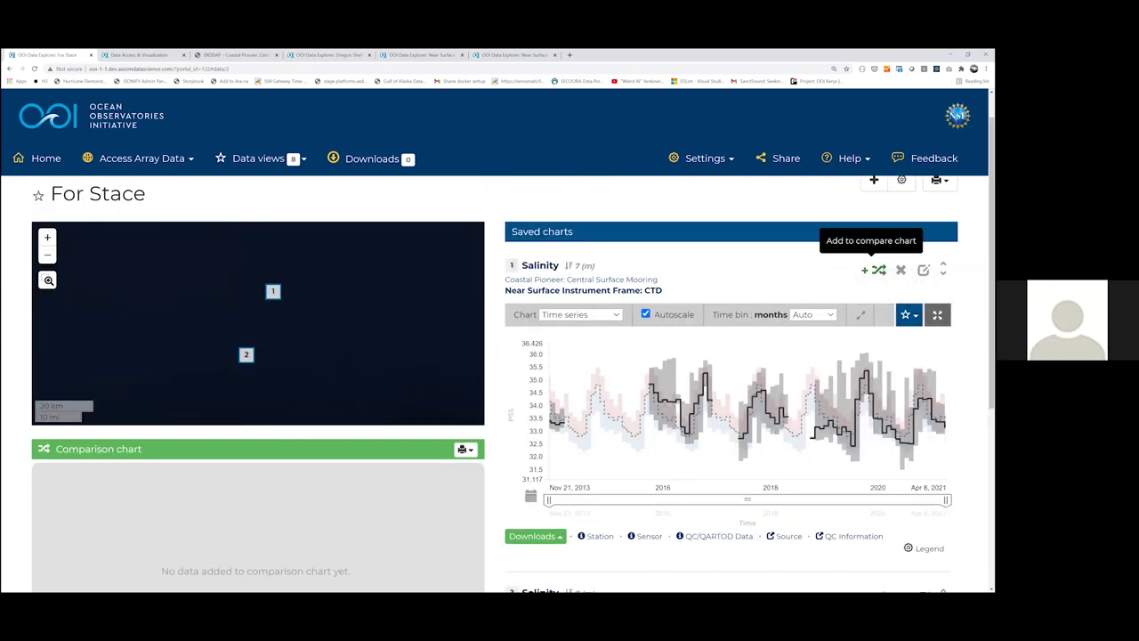
left_click(909, 314)
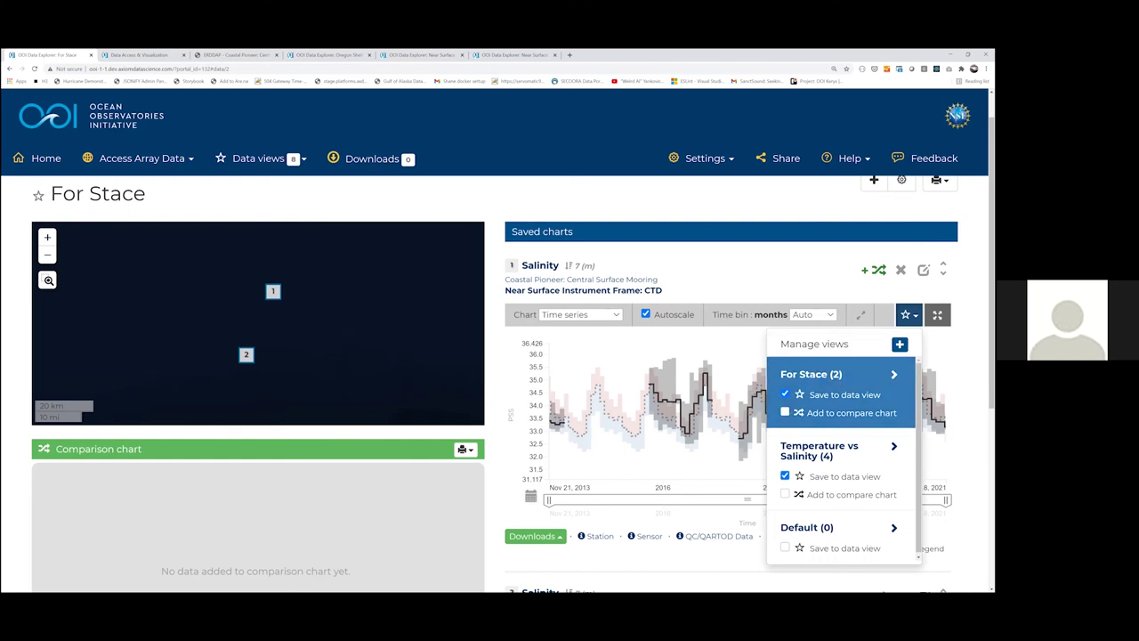
left_click(879, 270)
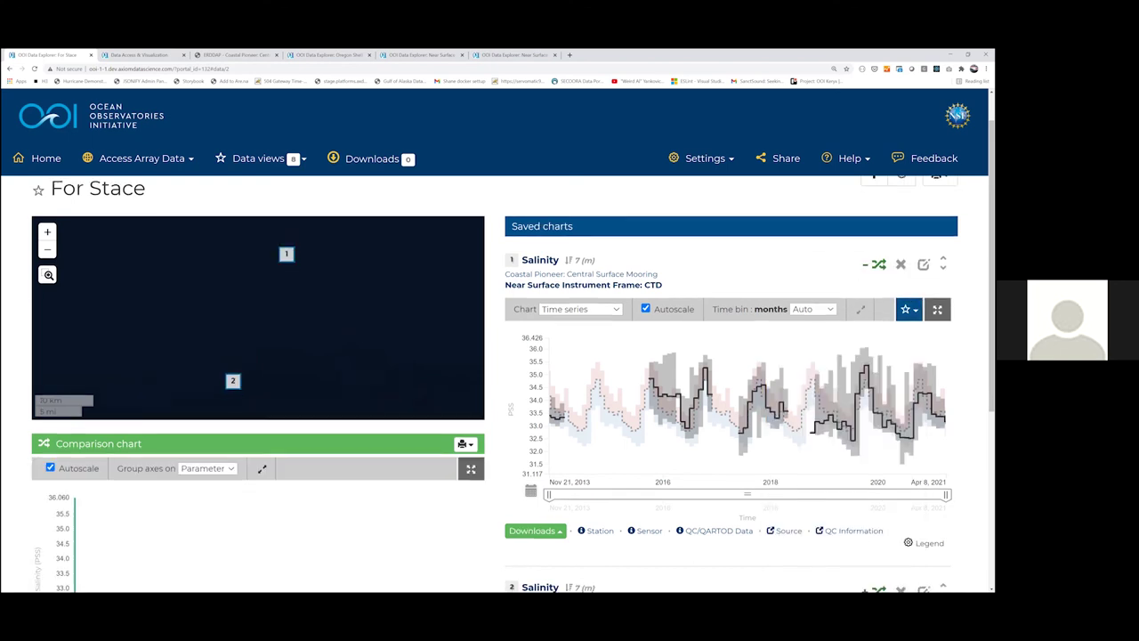
- Add the Offshore Surface Mooring salinity series to the comparison chart and widen its time range to Oct 9, 2020 through Apr 8, 2021
scroll(825, 334, "down", 1)
scroll(826, 335, "down", 1)
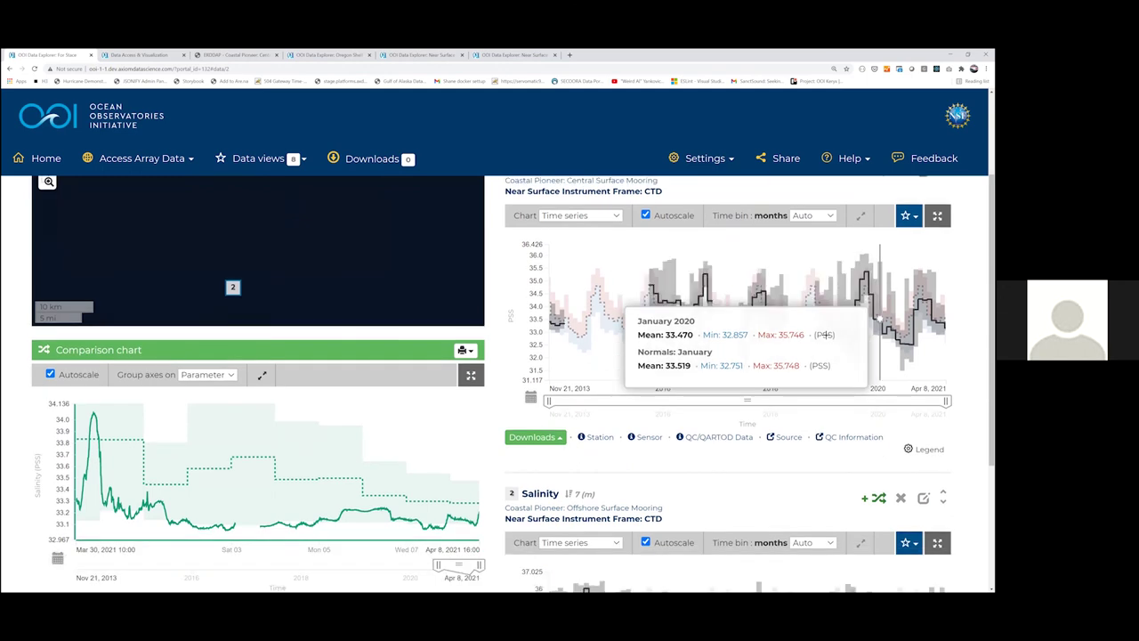
scroll(826, 335, "down", 1)
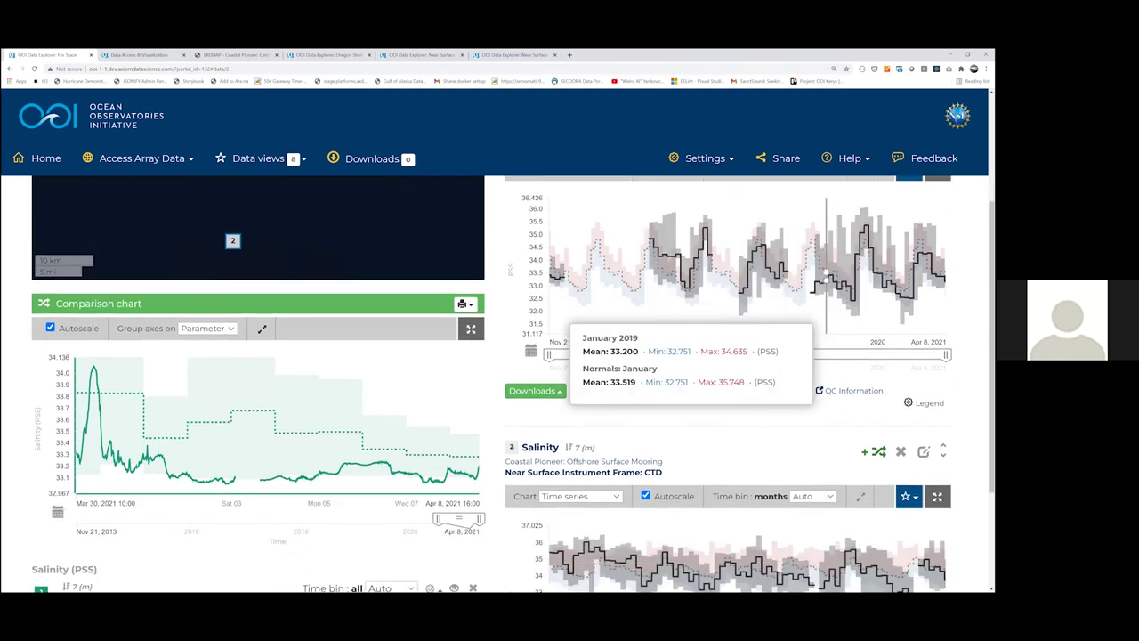
scroll(825, 335, "down", 2)
left_click(878, 364)
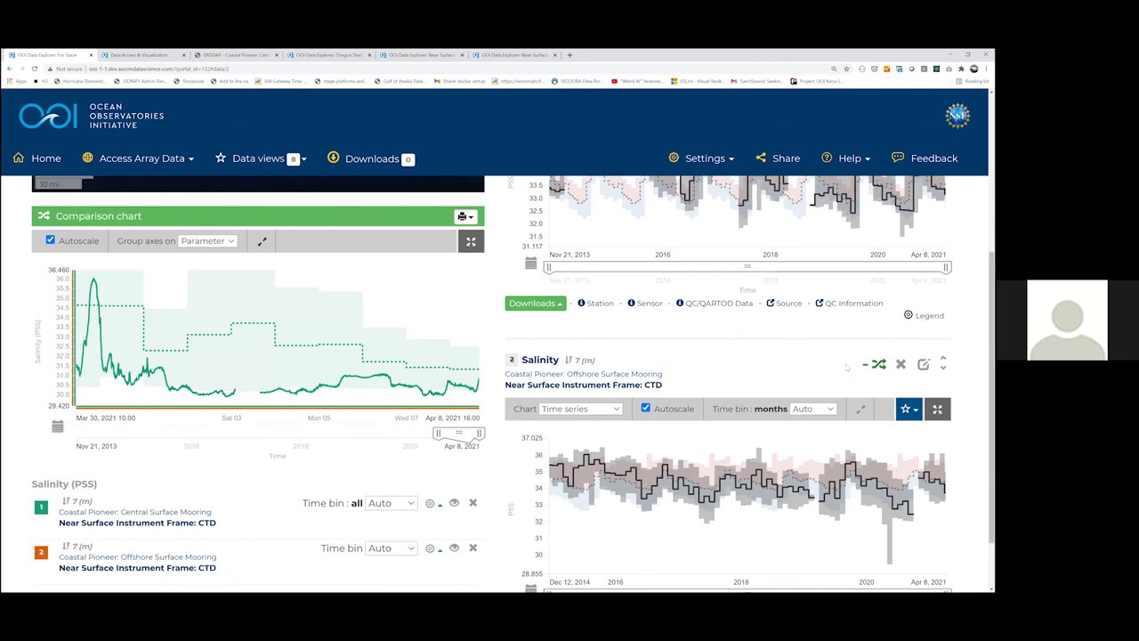
left_click_drag(437, 433, 411, 434)
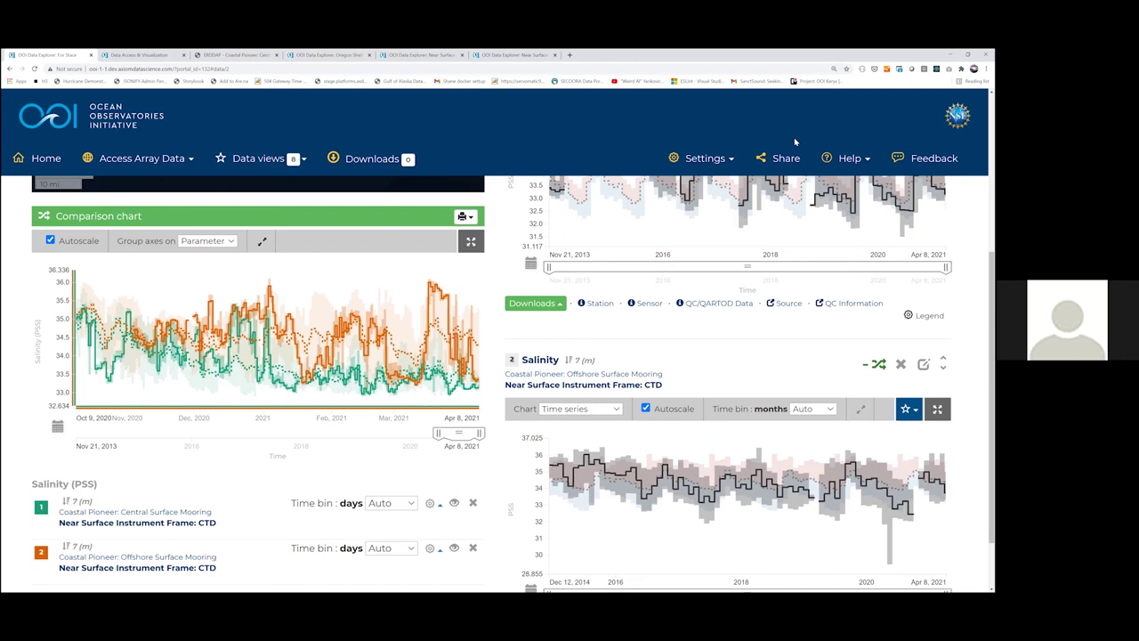
- Generate a share link for the colleague's data view and close the share dialog
left_click(320, 188)
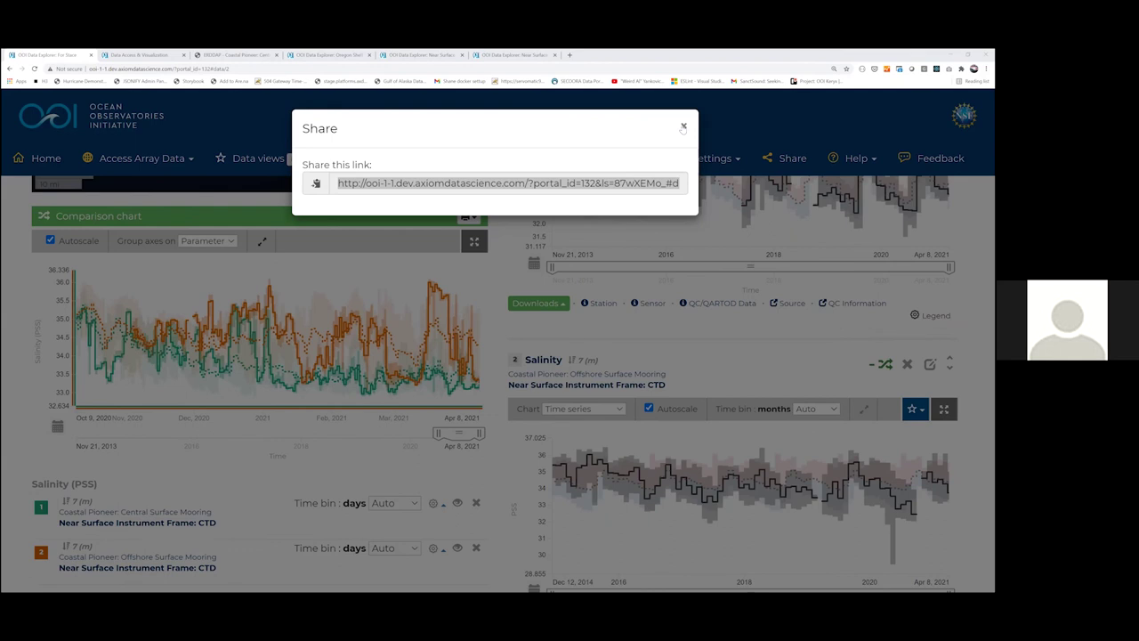
left_click(343, 381)
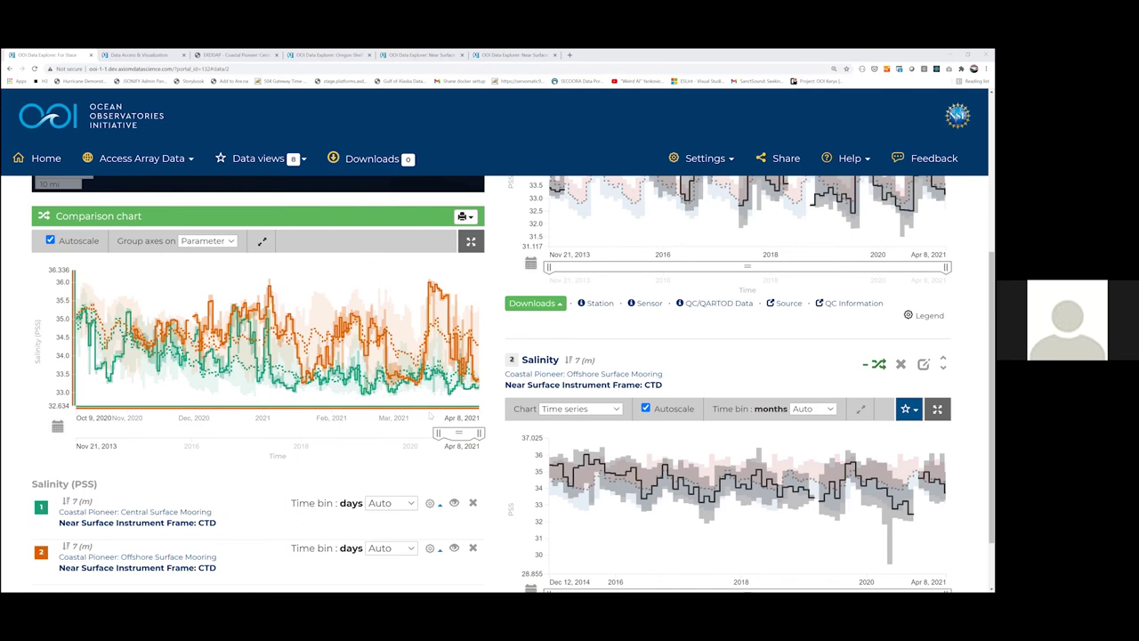
mouse_move(262, 377)
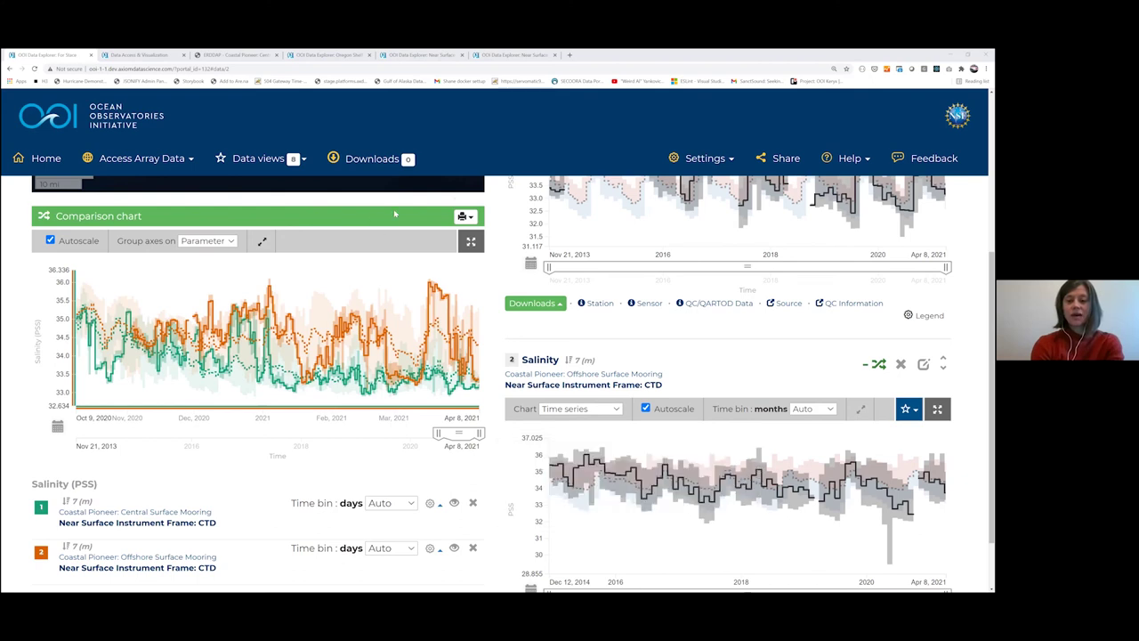
- Return to the Data Explorer home page and bring up the list of data views
scroll(492, 213, "up", 1)
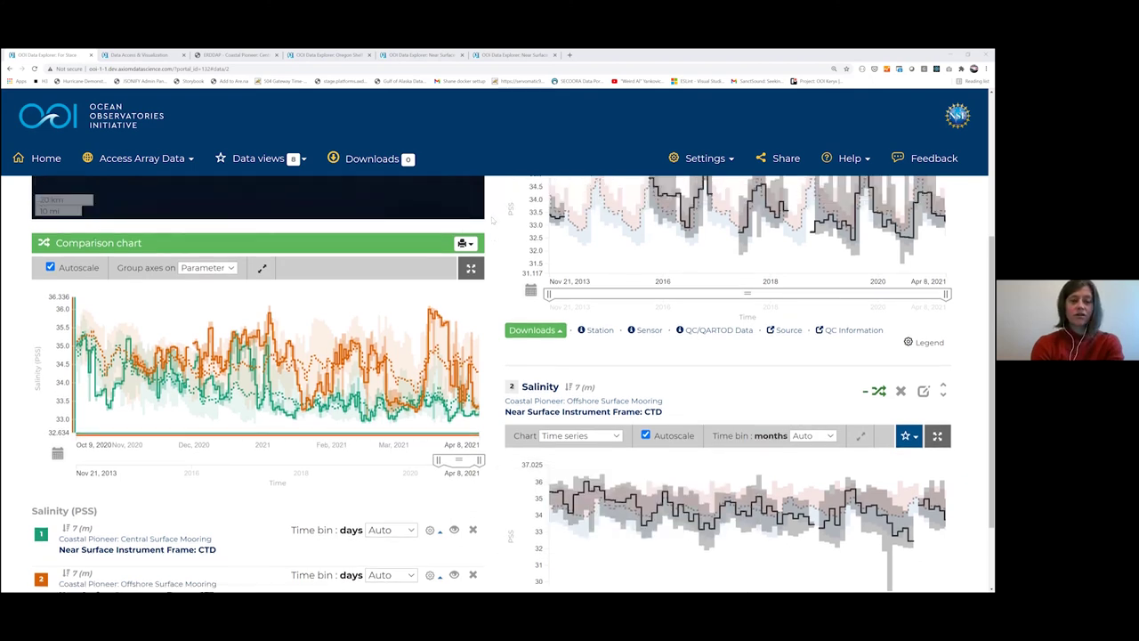
scroll(492, 209, "up", 5)
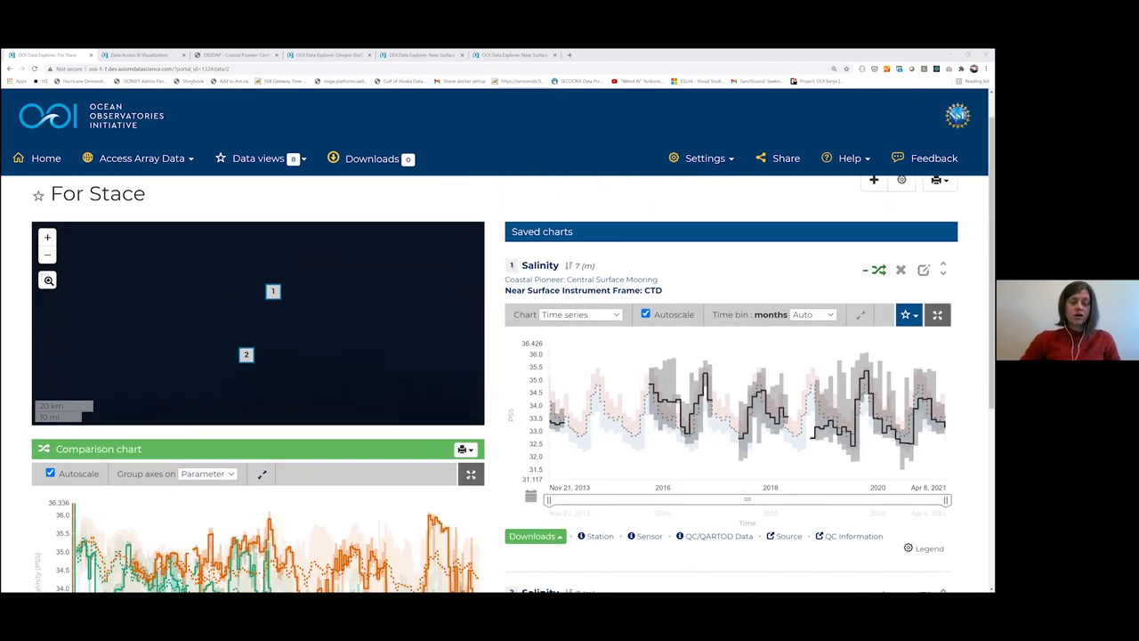
left_click(49, 161)
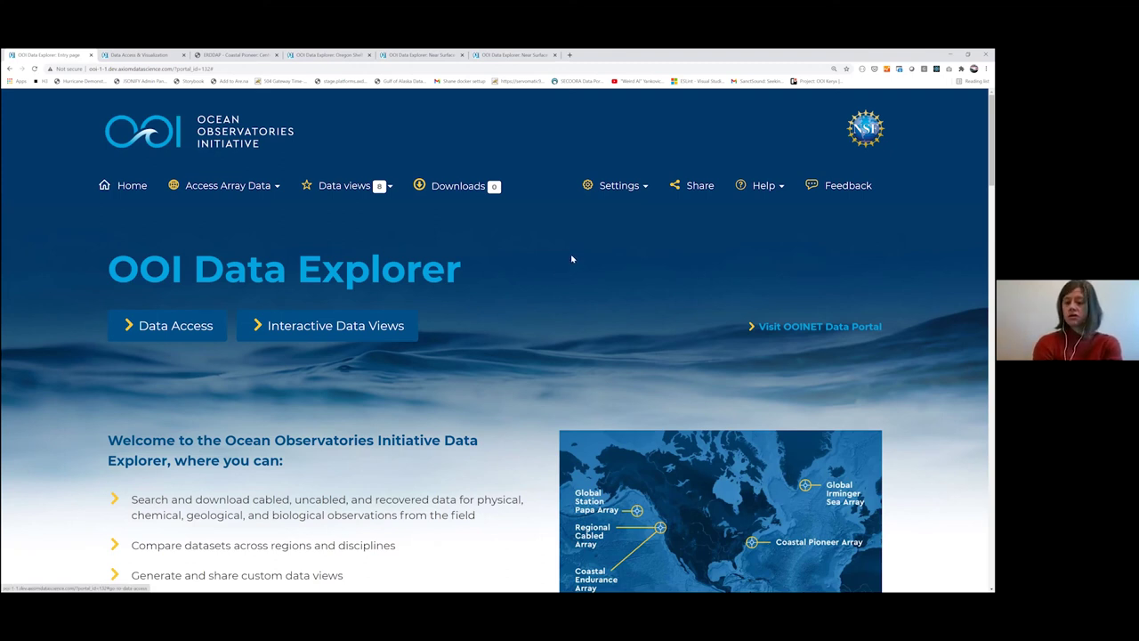
left_click(341, 189)
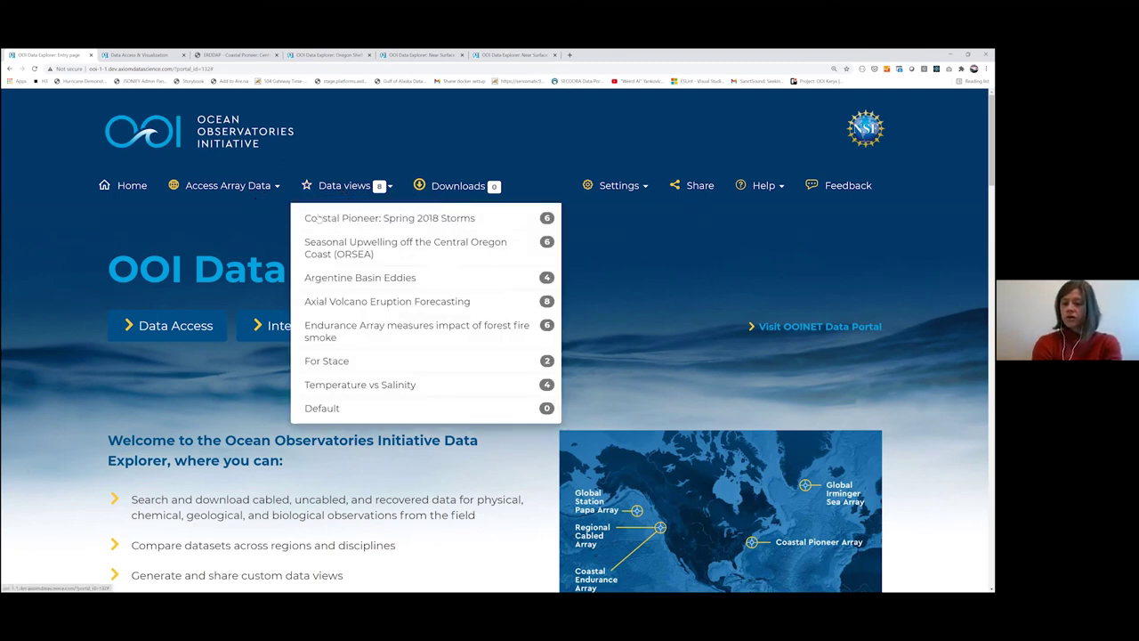
- Open the colleague's data view and check the download options for the Central Surface Mooring salinity chart, narrowed to Dec 5 through Dec 14, 2017
left_click(326, 372)
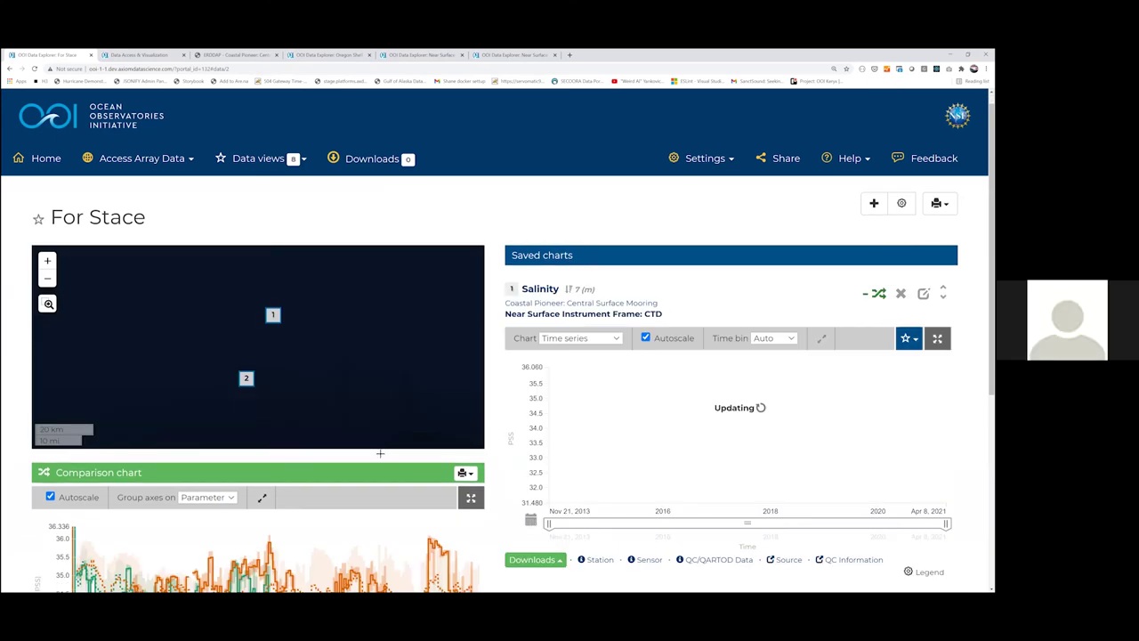
scroll(507, 463, "down", 1)
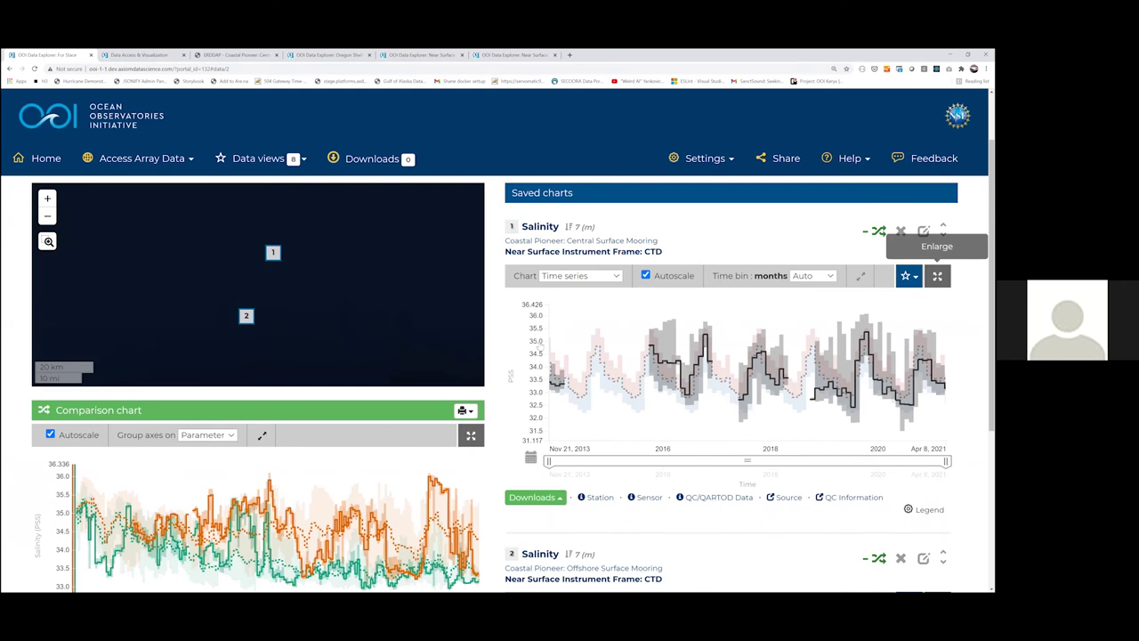
scroll(521, 219, "down", 1)
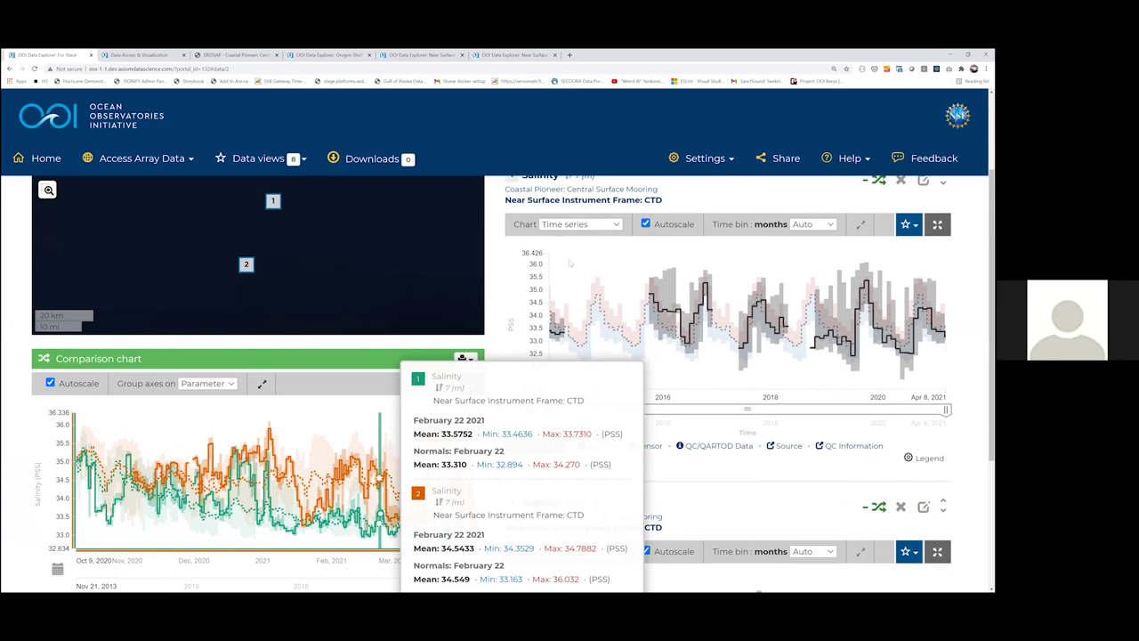
scroll(580, 256, "down", 1)
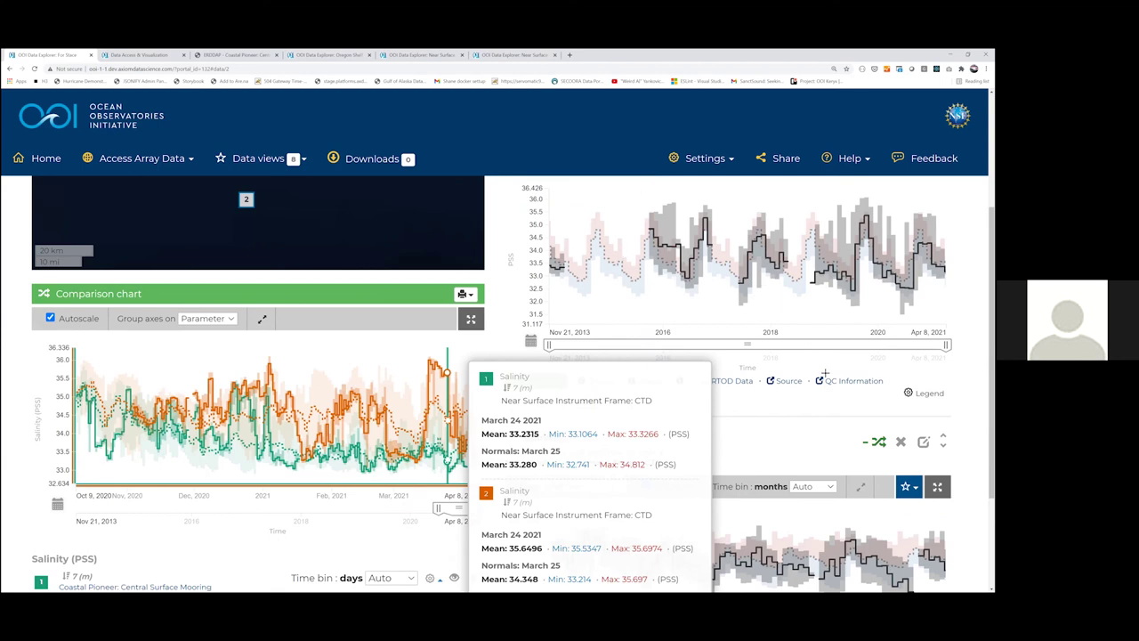
scroll(826, 375, "down", 1)
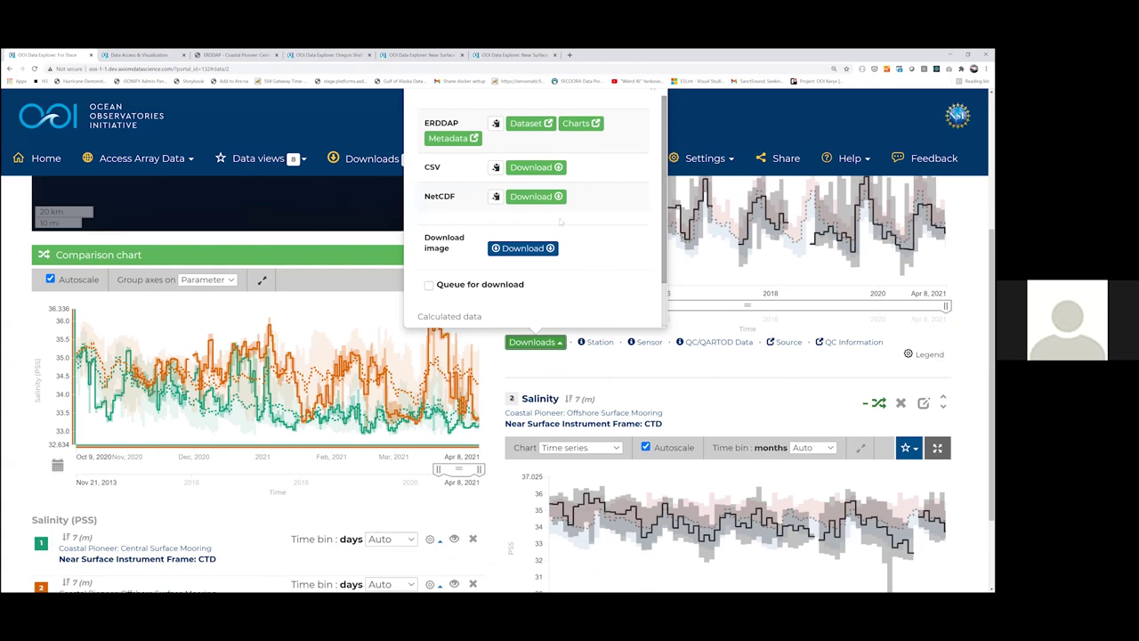
scroll(518, 212, "up", 2)
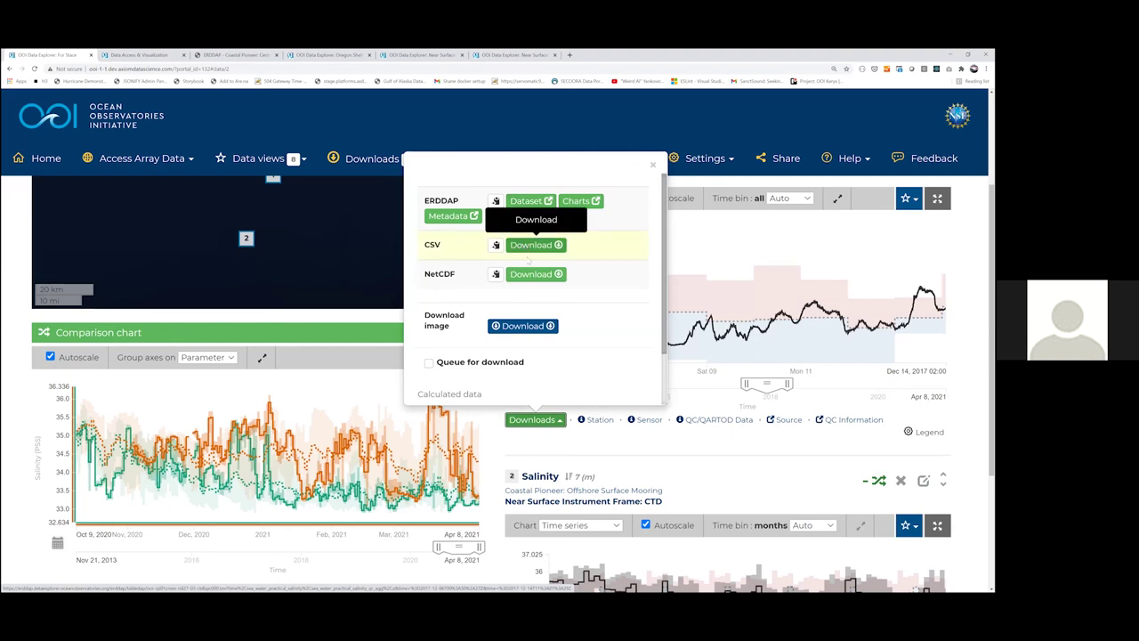
- Narrow the Offshore Surface Mooring salinity chart to Apr 24 through Apr 27, 2018 and bring up its download options
scroll(608, 490, "down", 1)
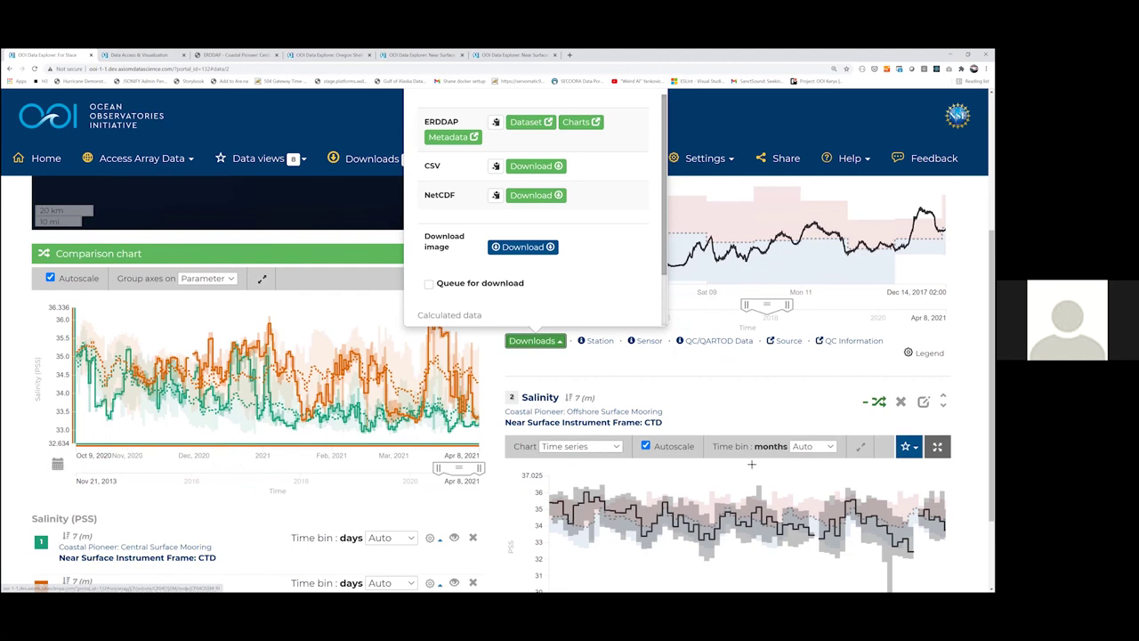
scroll(761, 463, "down", 1)
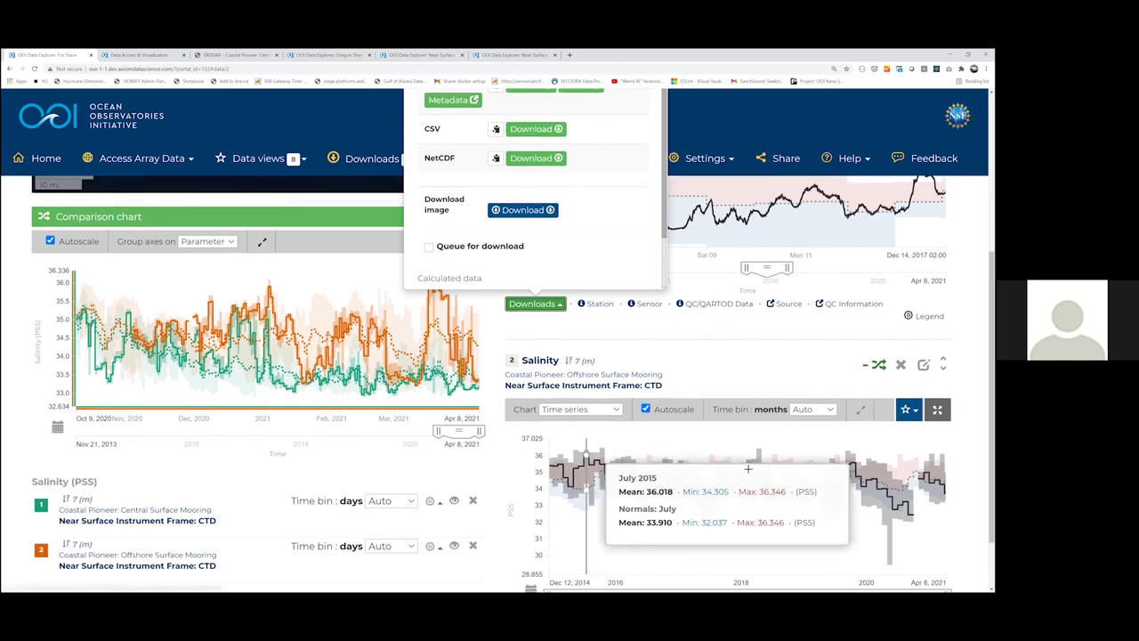
scroll(755, 463, "down", 1)
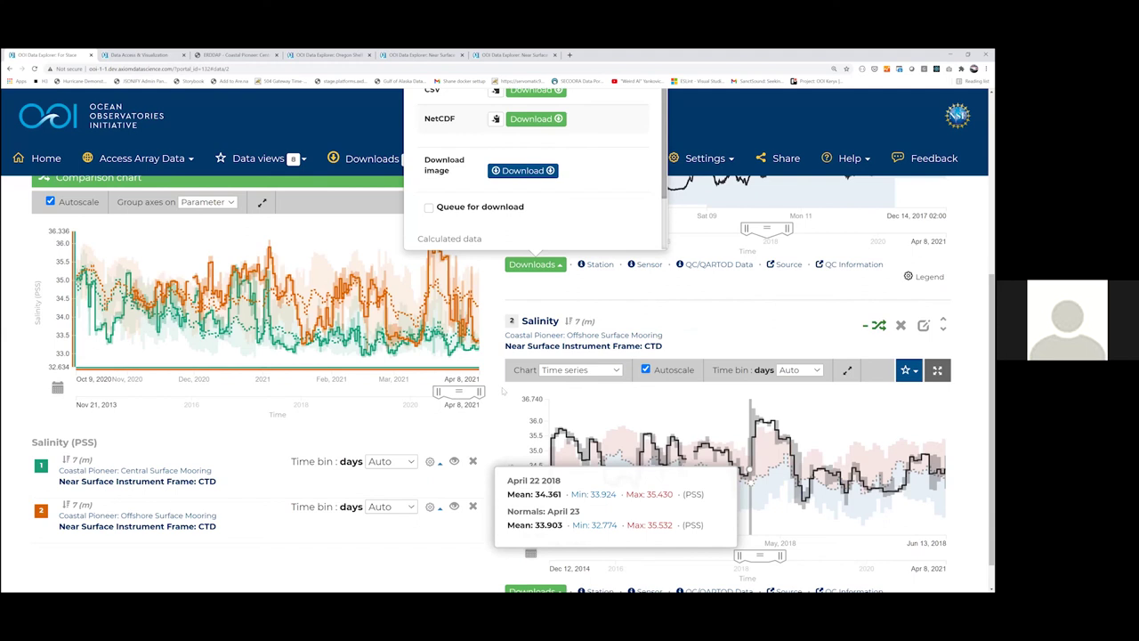
left_click(532, 591)
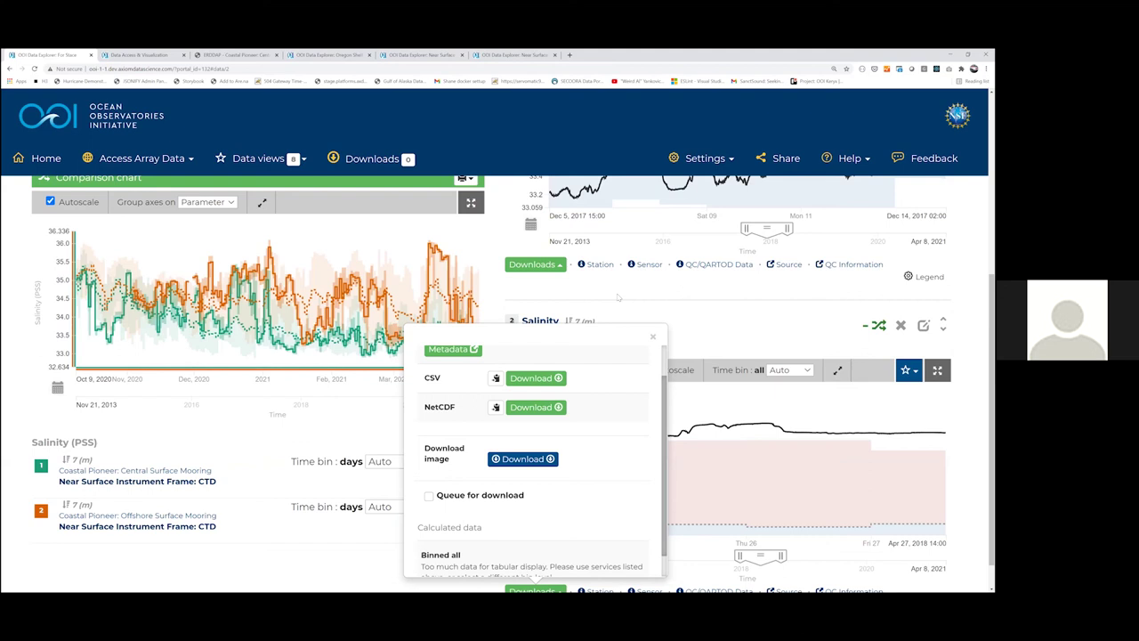
- Close the Offshore Surface Mooring download options and return to the Data Explorer home page
left_click(652, 337)
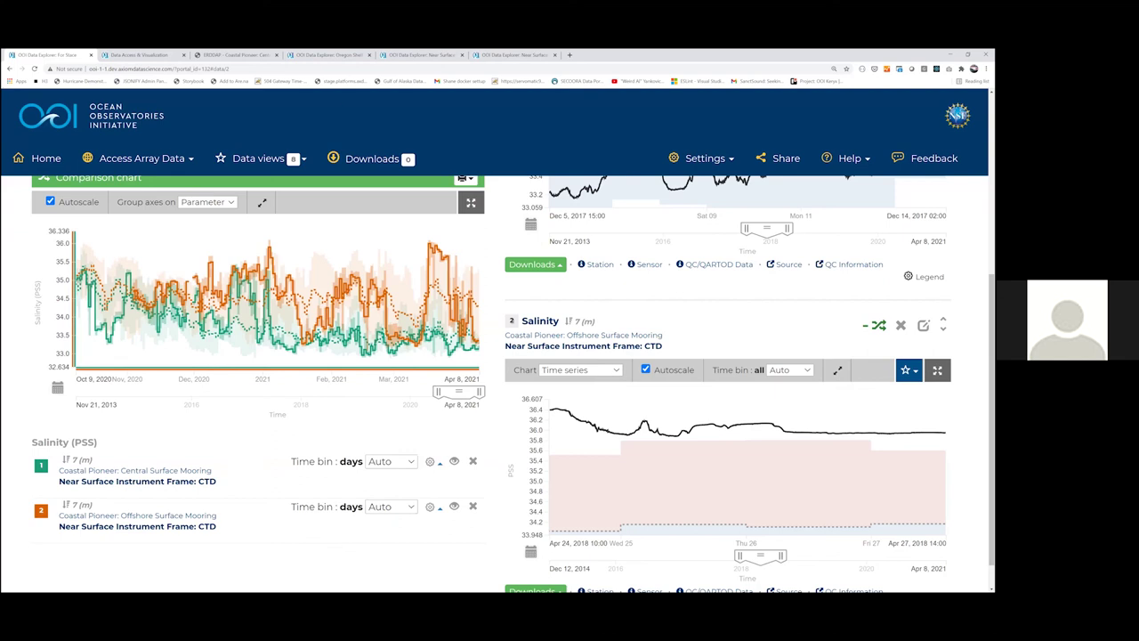
left_click(37, 164)
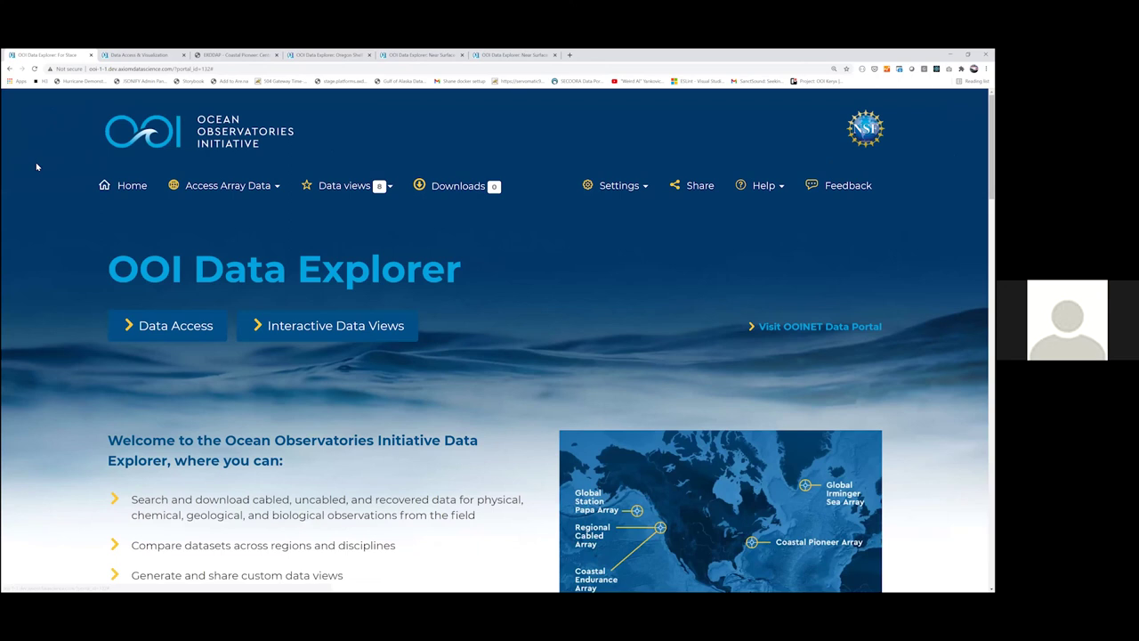